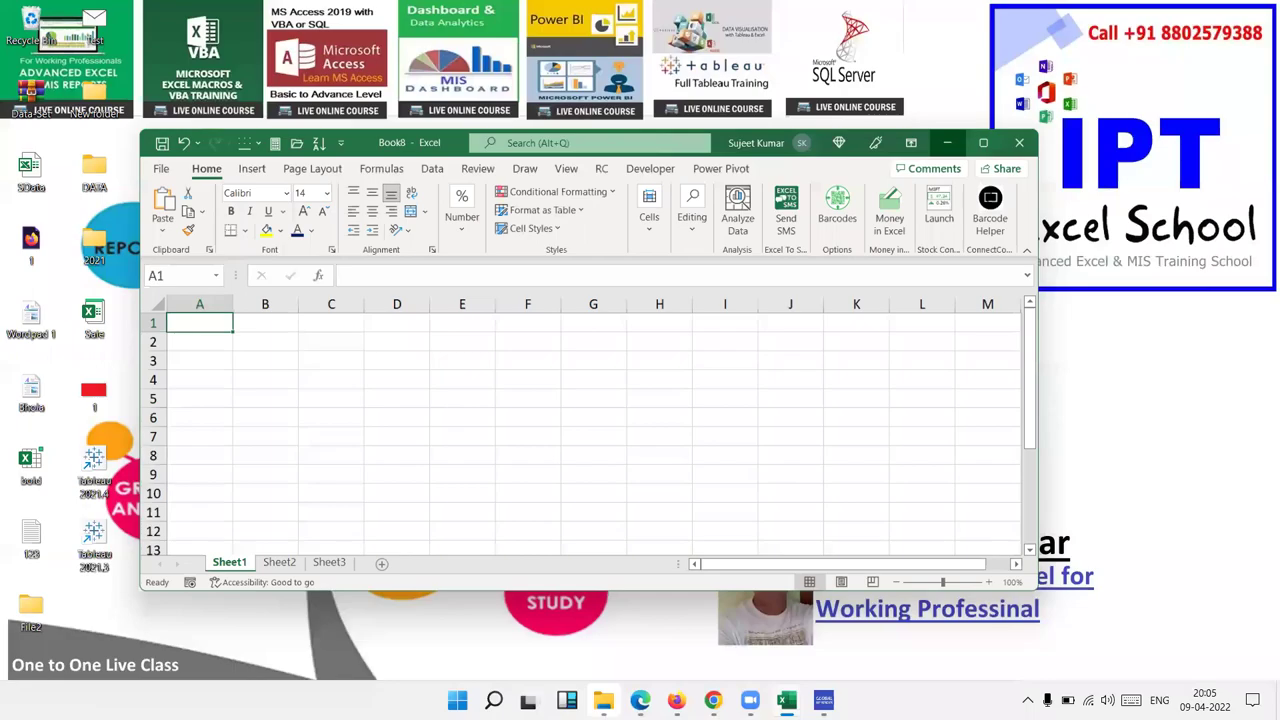
Restore the Book8 workbook from the taskbar and maximize it to fill the screen.
key(super+d)
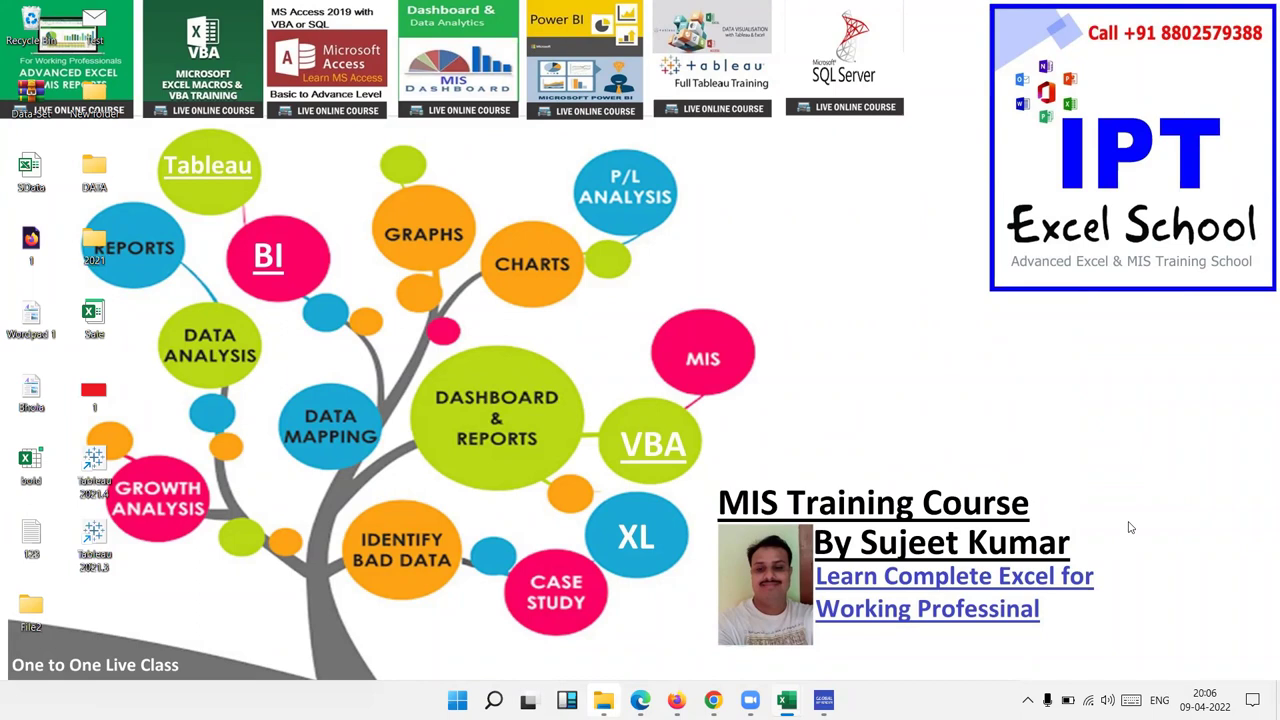
mouse_move(823, 700)
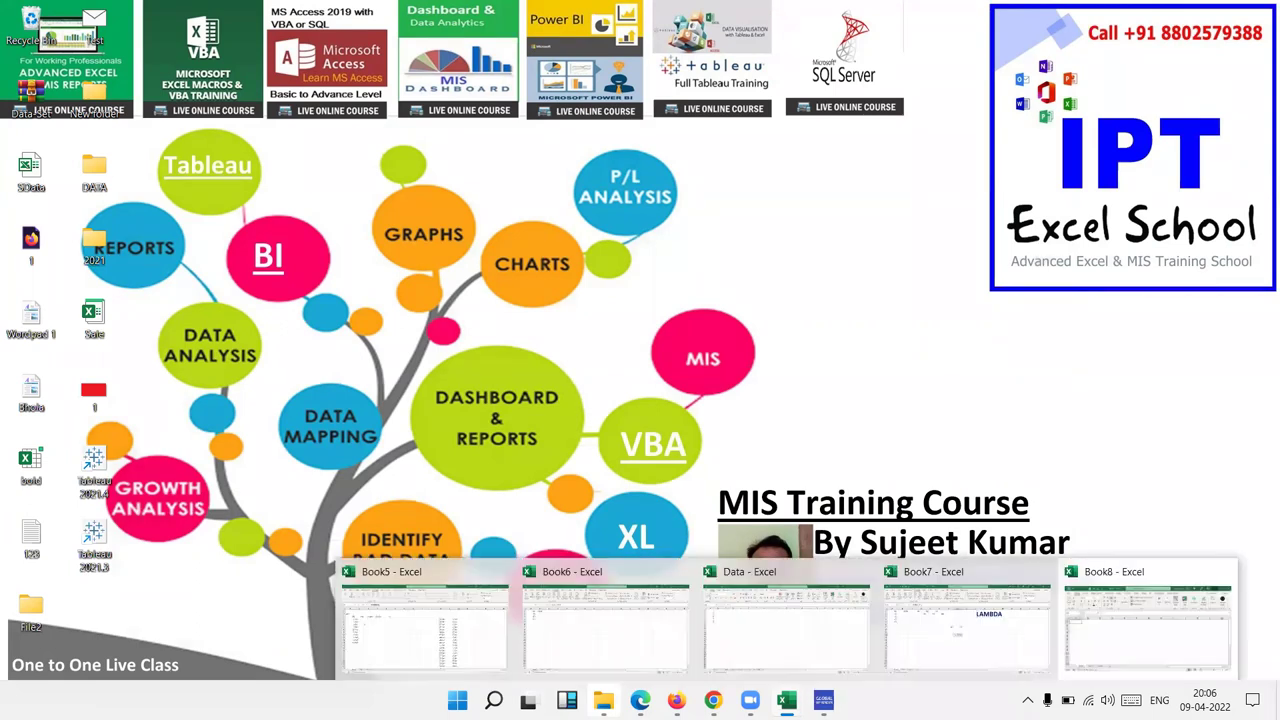
click(1098, 659)
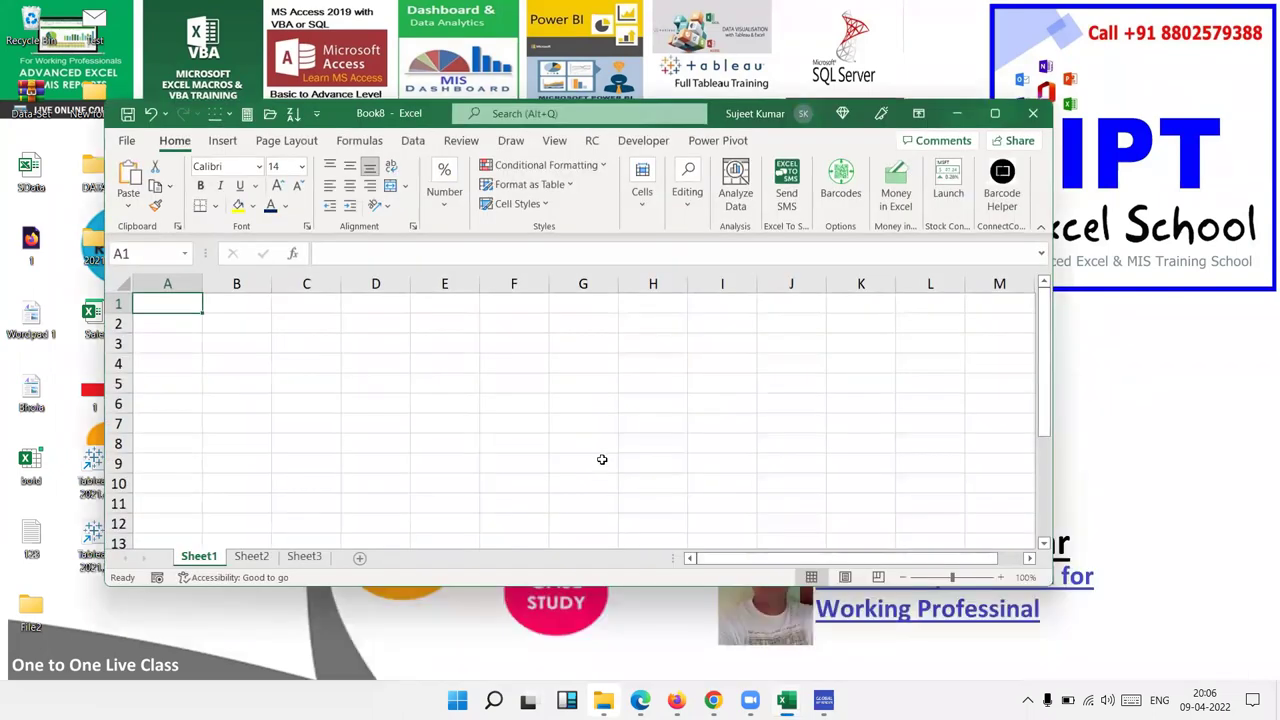
click(1002, 112)
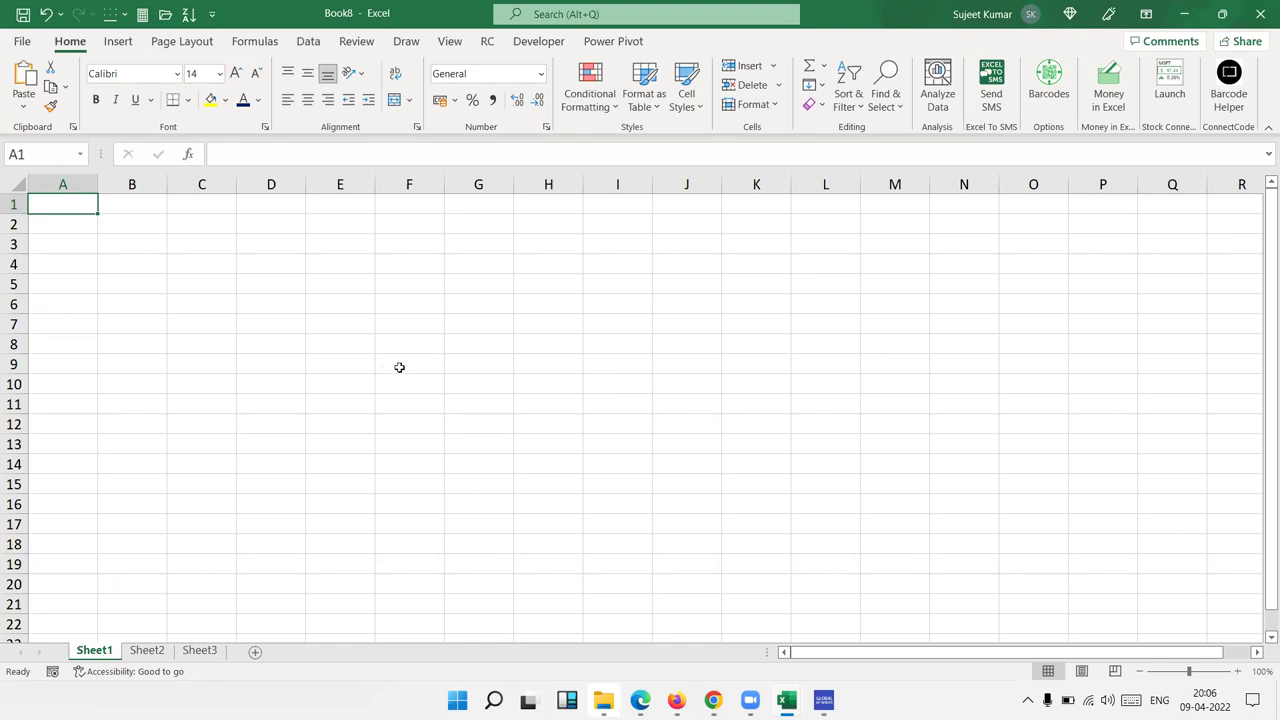
Enter 20 in cell C3 and 30 in cell F3.
ctrl+scroll(382, 371, up, 3)
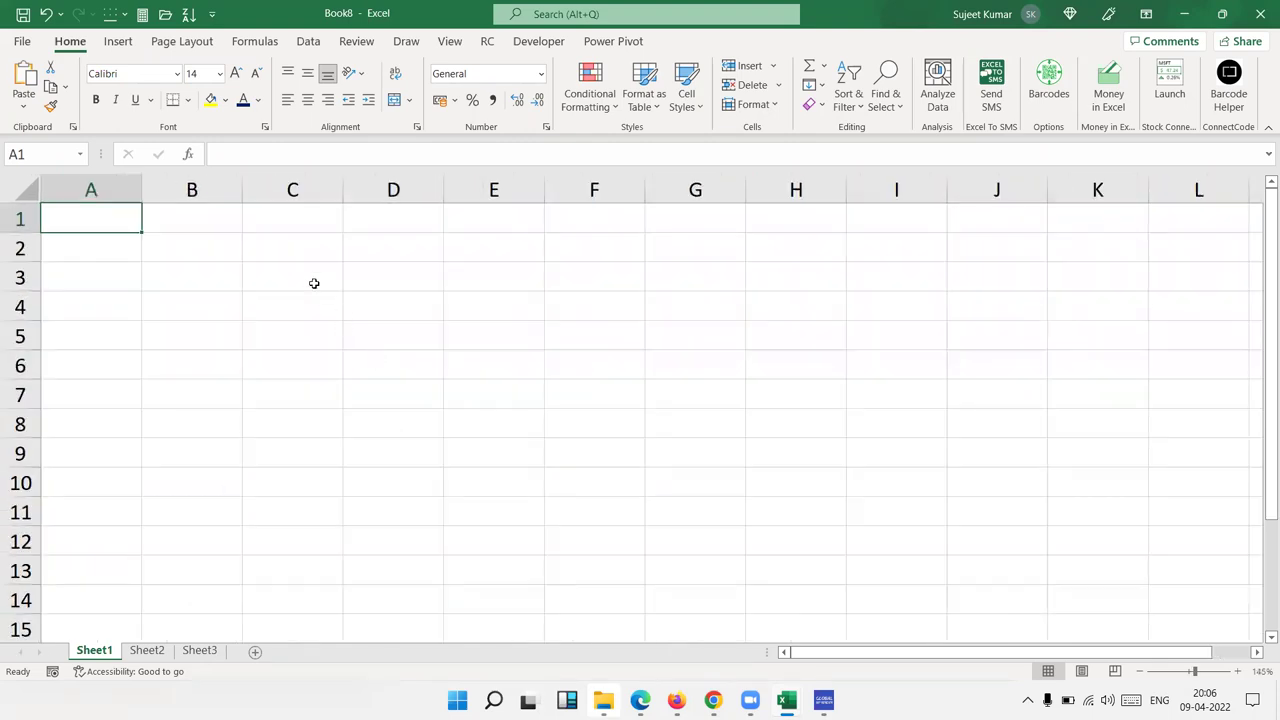
click(314, 283)
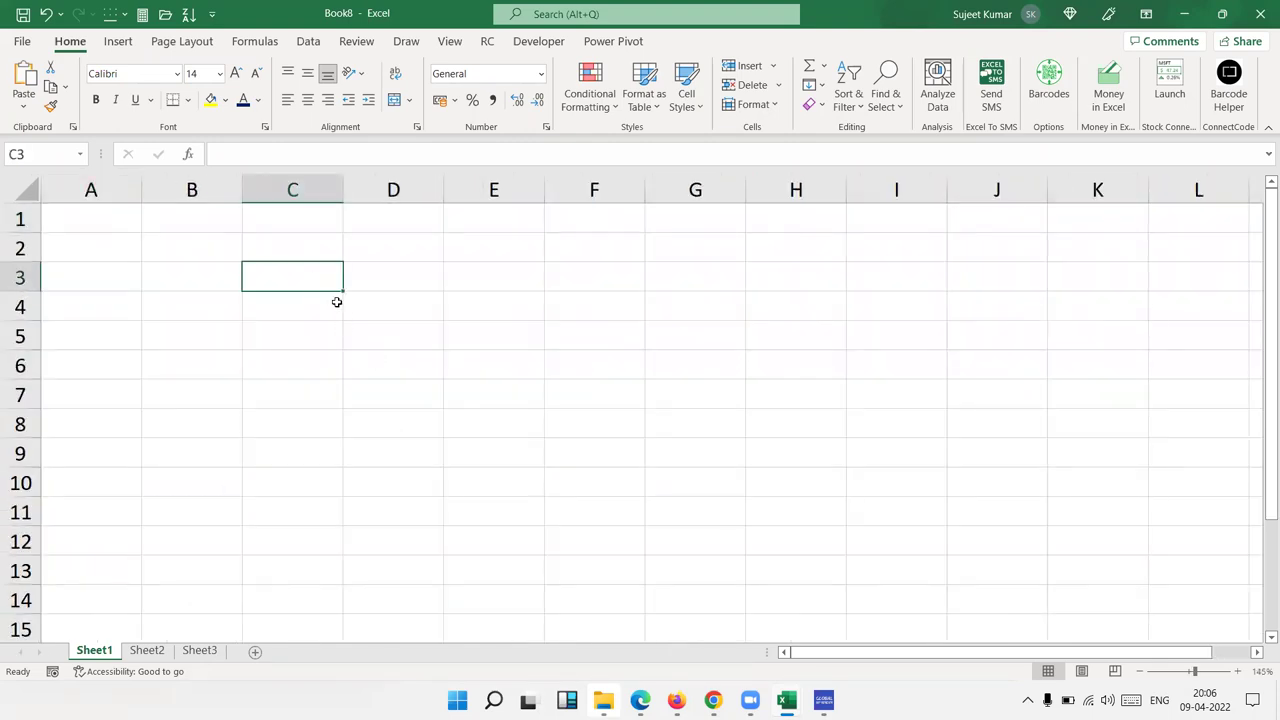
text(20)
key(Return)
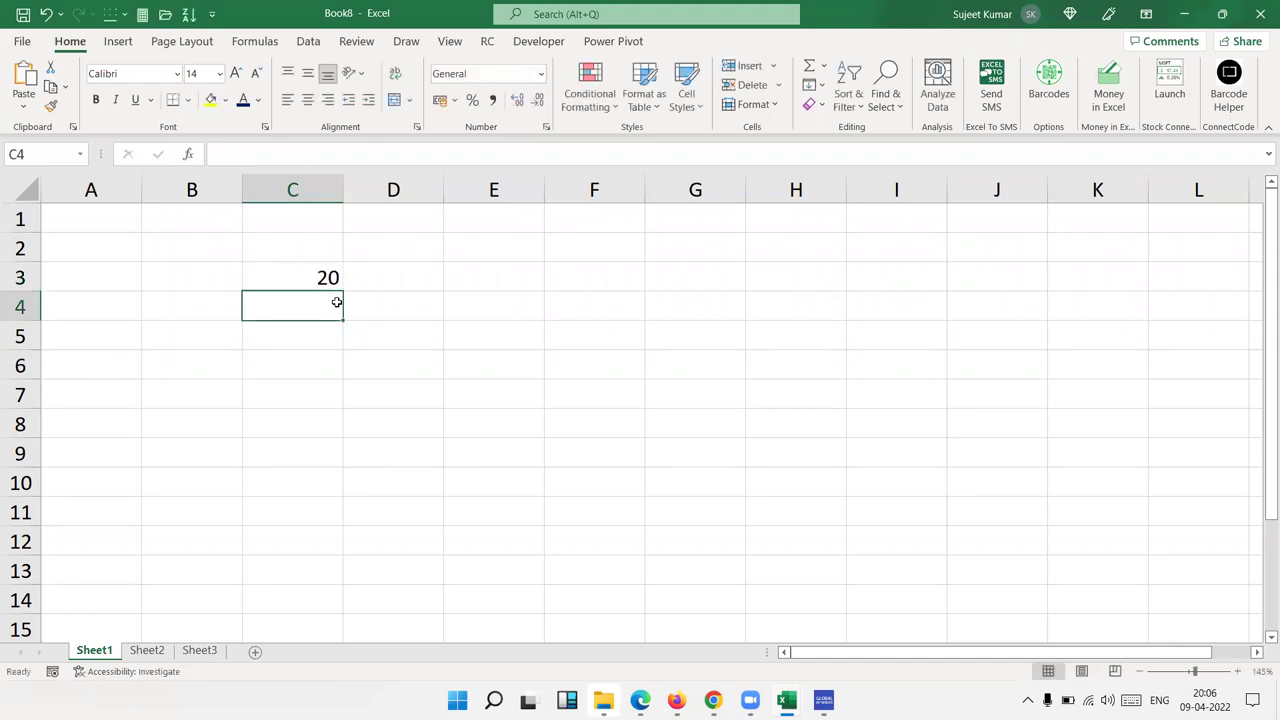
key(Right)
key(Right)
key(Right)
key(Up)
text(30)
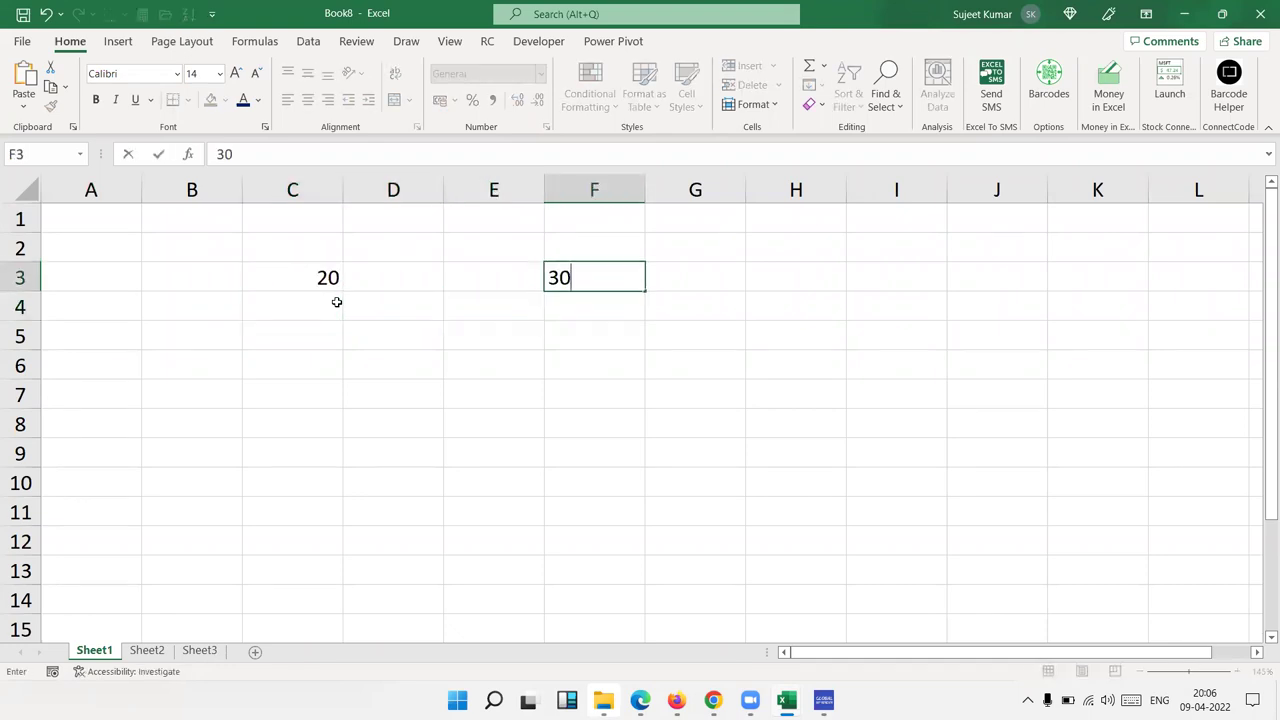
key(Return)
Copy C3, paste it into F3, then undo so F3 keeps 30.
click(321, 282)
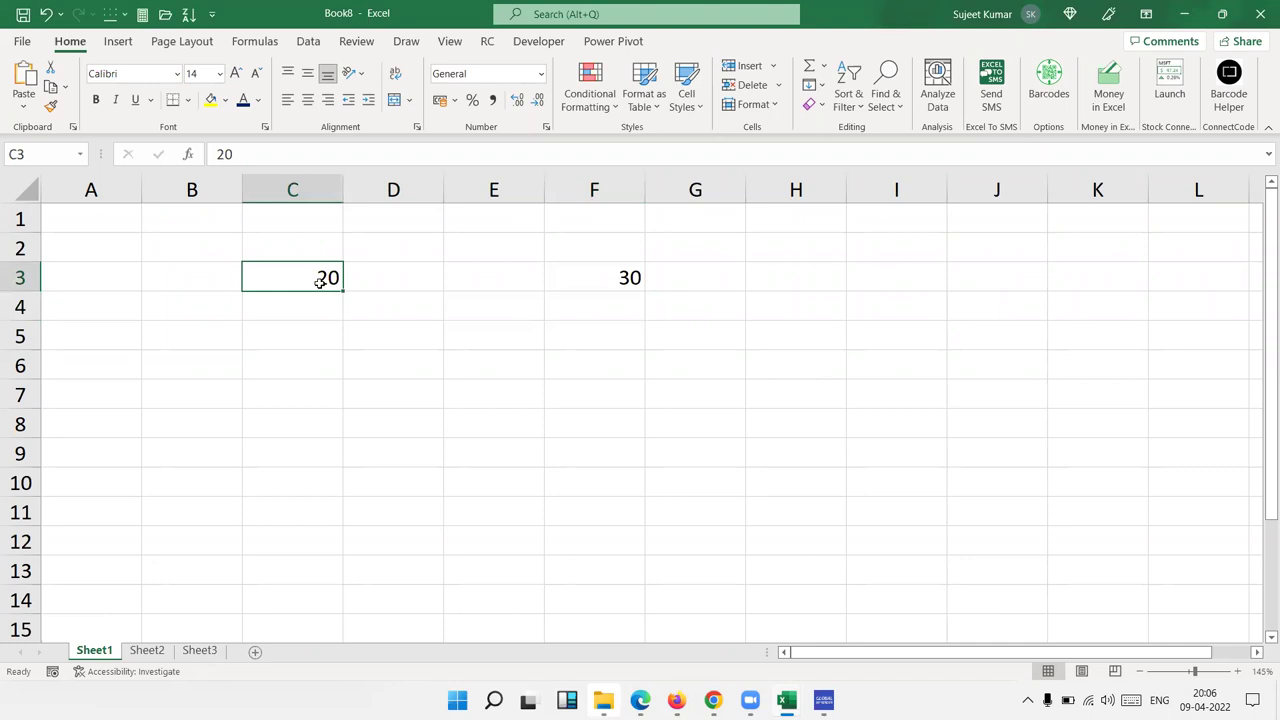
key(ctrl+c)
click(568, 277)
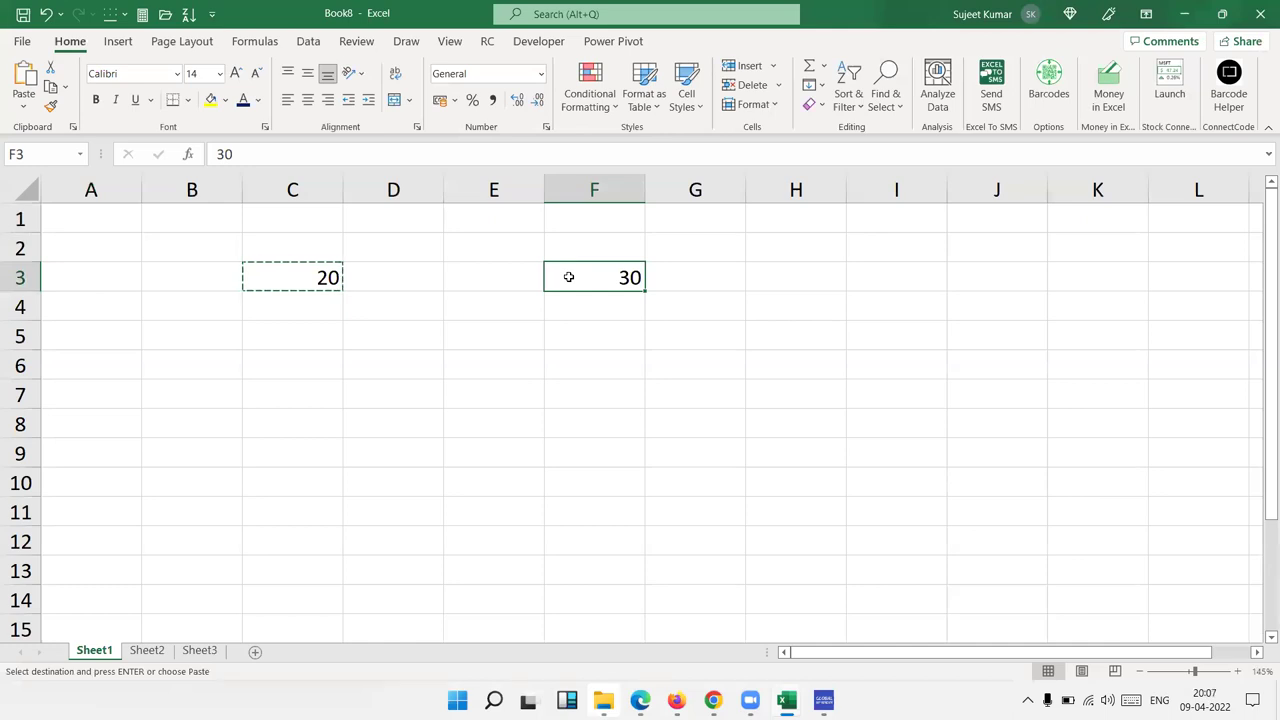
key(ctrl+v)
key(ctrl+z)
Paste Special the copied 20 onto F3 with the Add operation, making it 50.
right_click(561, 291)
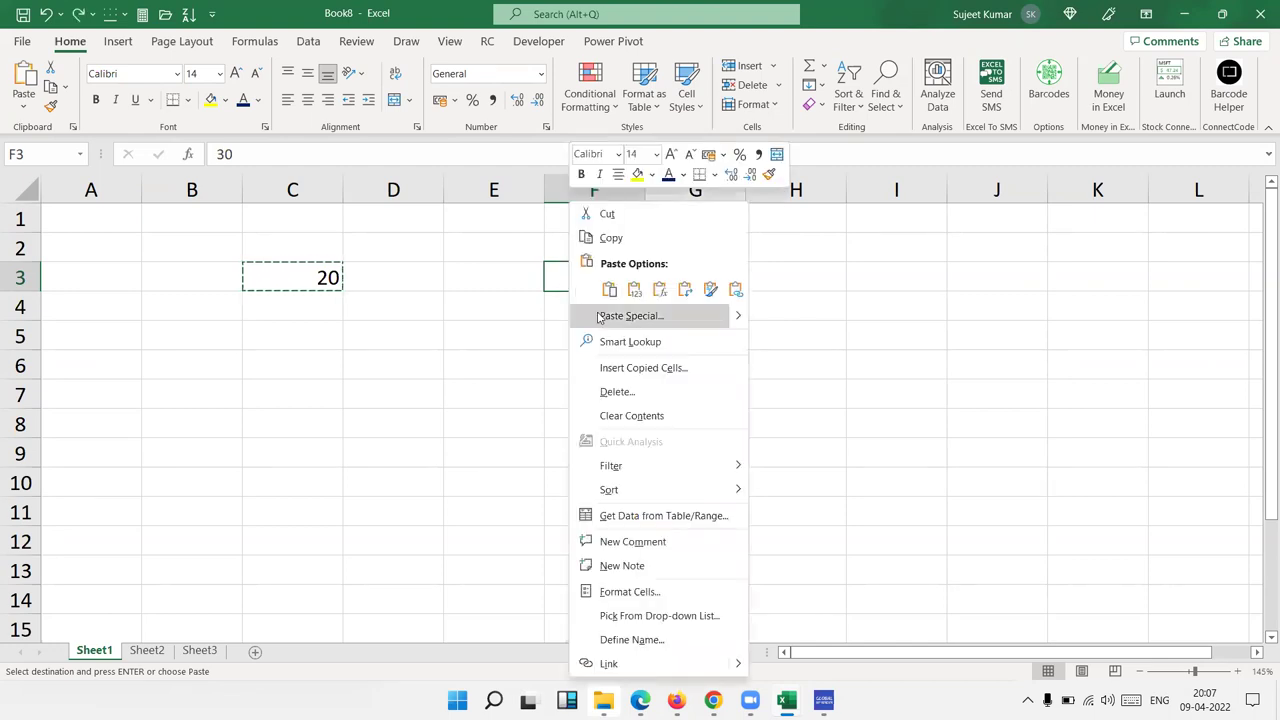
click(600, 316)
drag(524, 171, 814, 165)
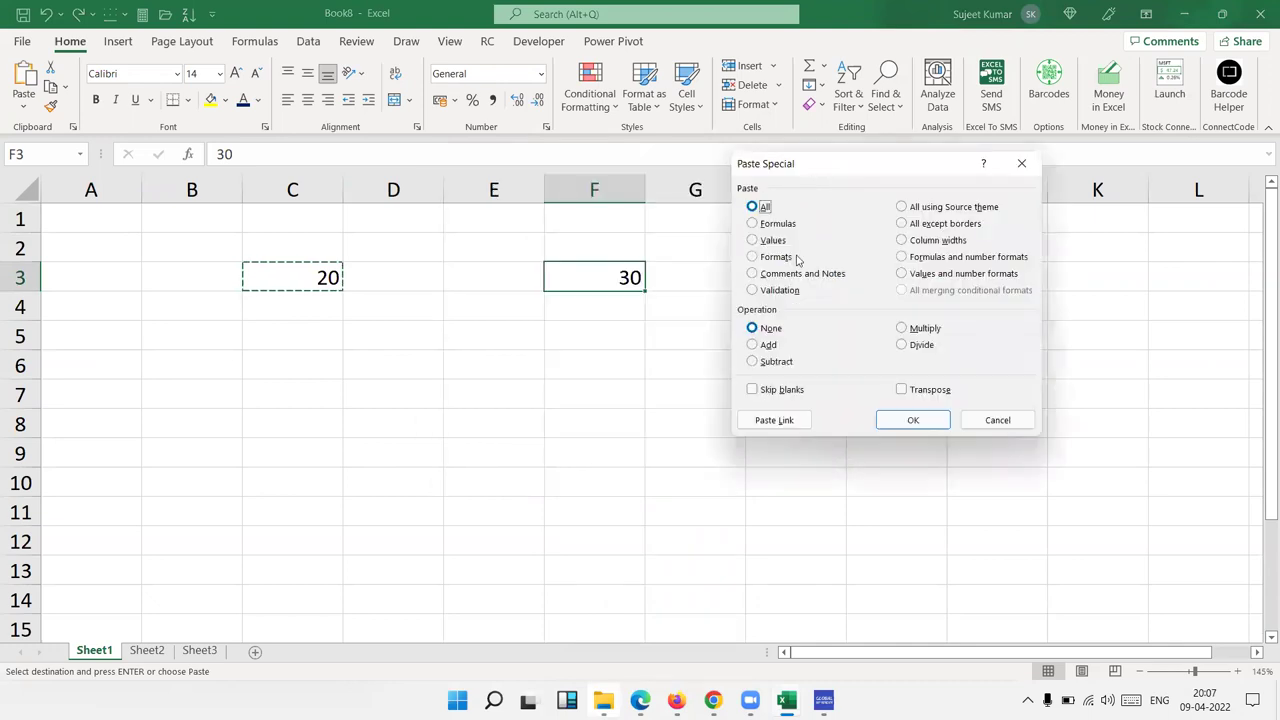
click(772, 327)
click(765, 346)
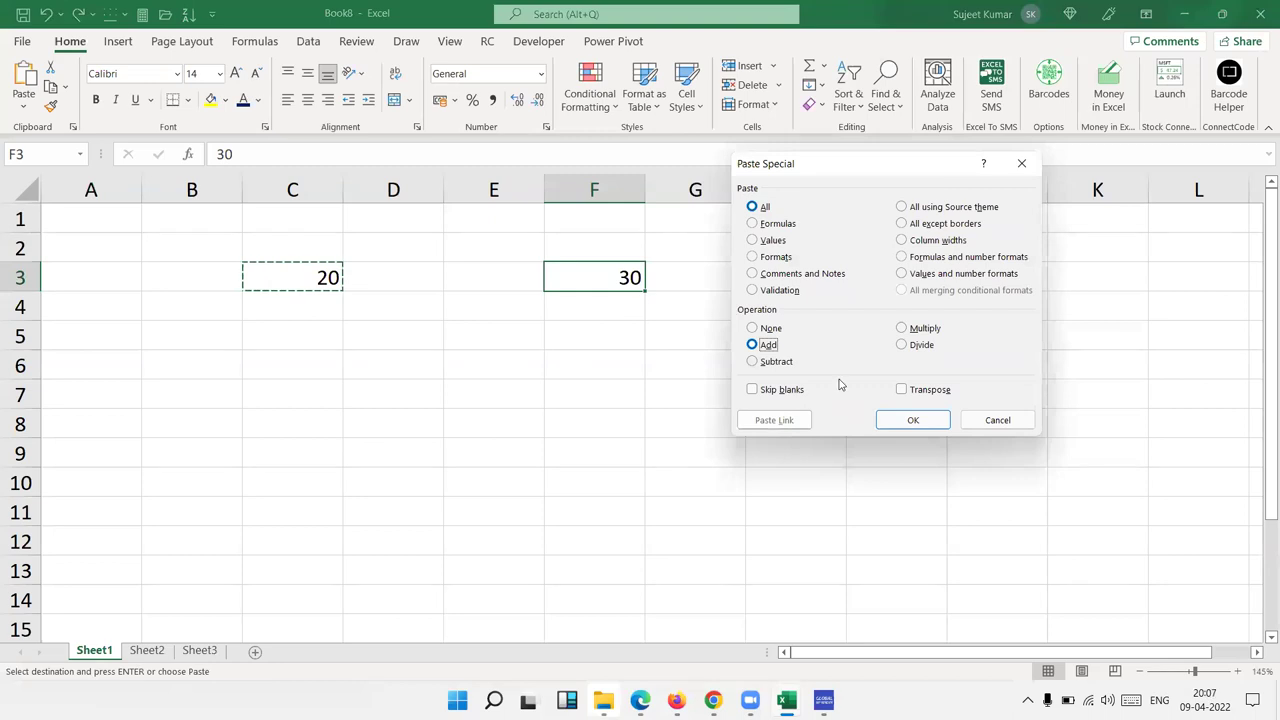
click(886, 418)
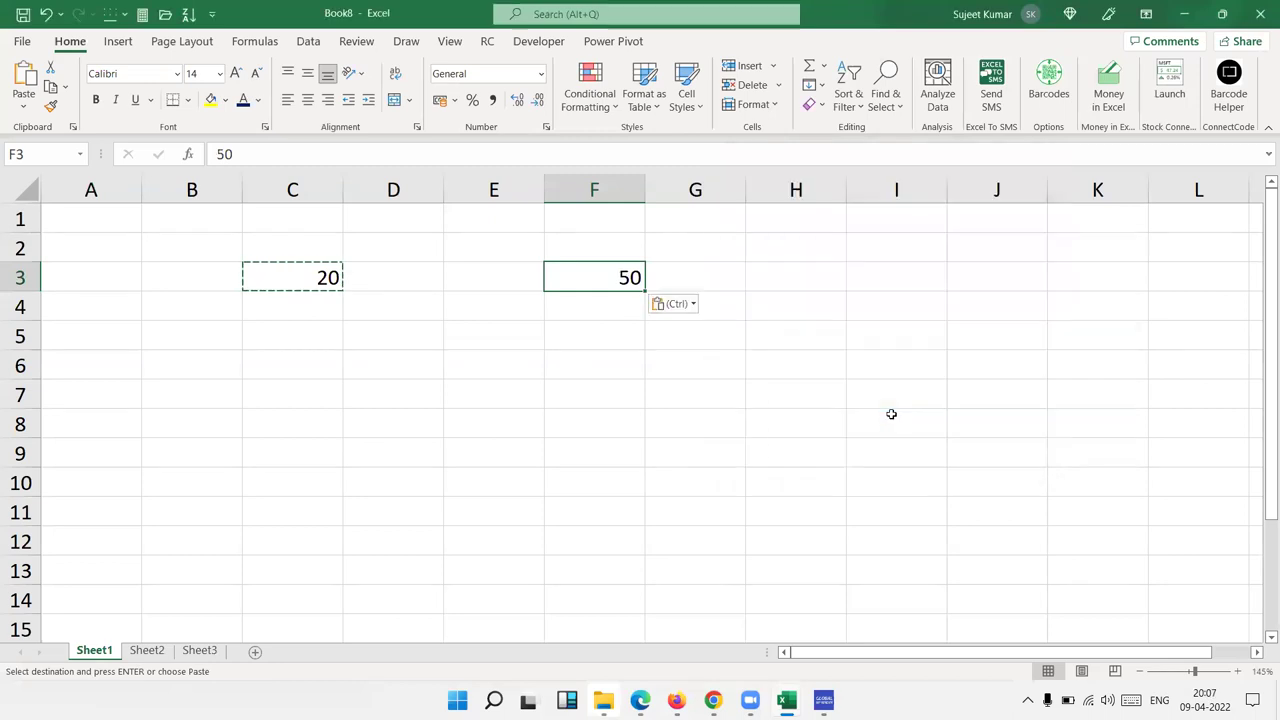
Paste Special the copied 20 onto F3 with the Multiply operation, giving 1000.
right_click(627, 267)
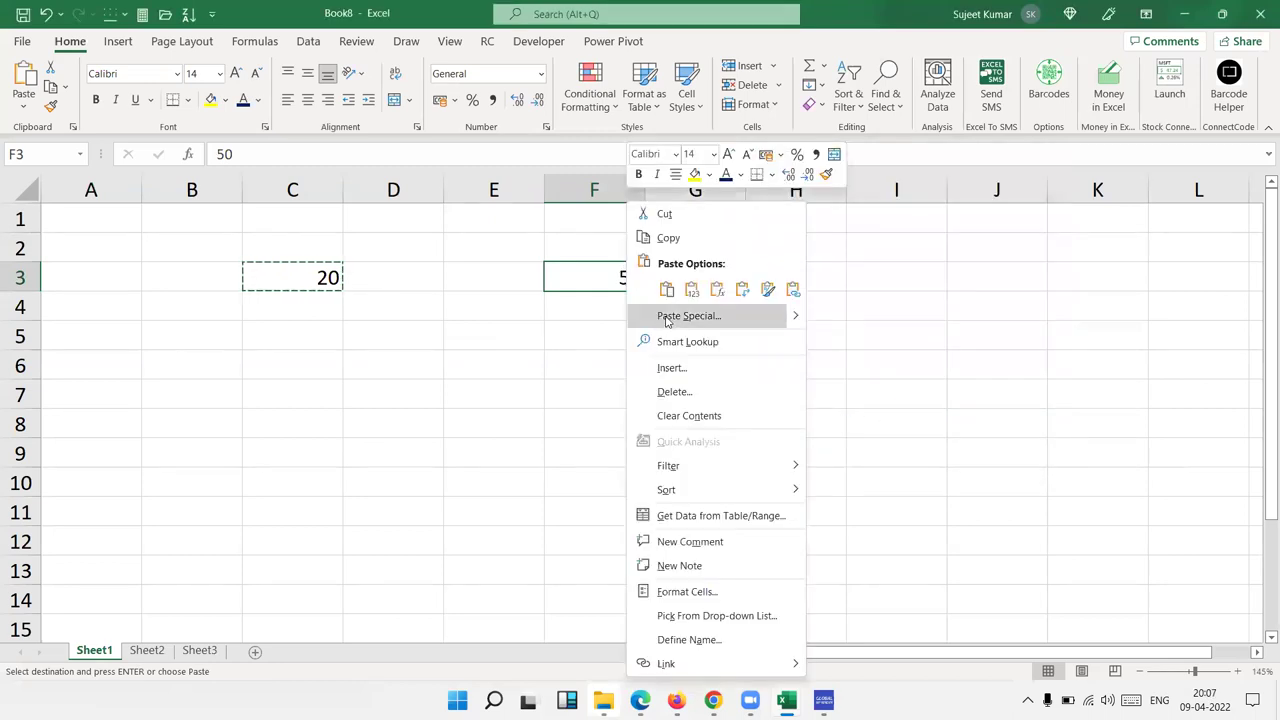
click(667, 318)
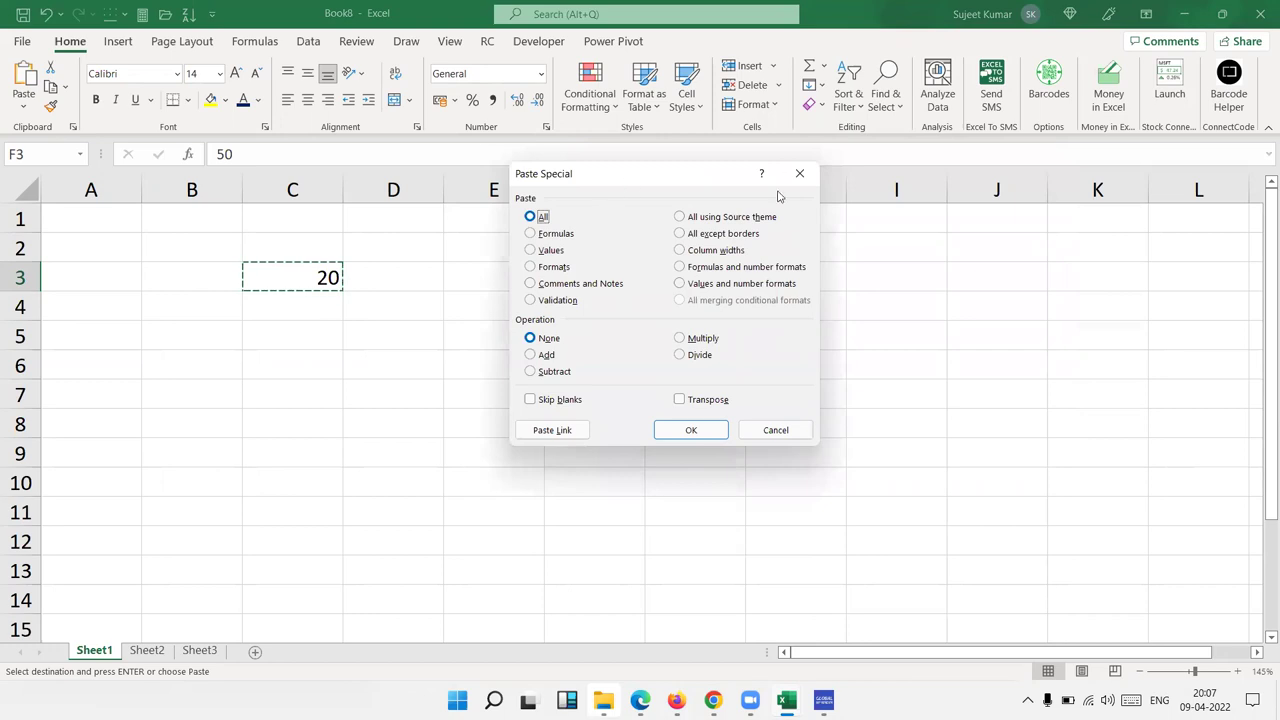
drag(627, 185, 793, 172)
click(866, 332)
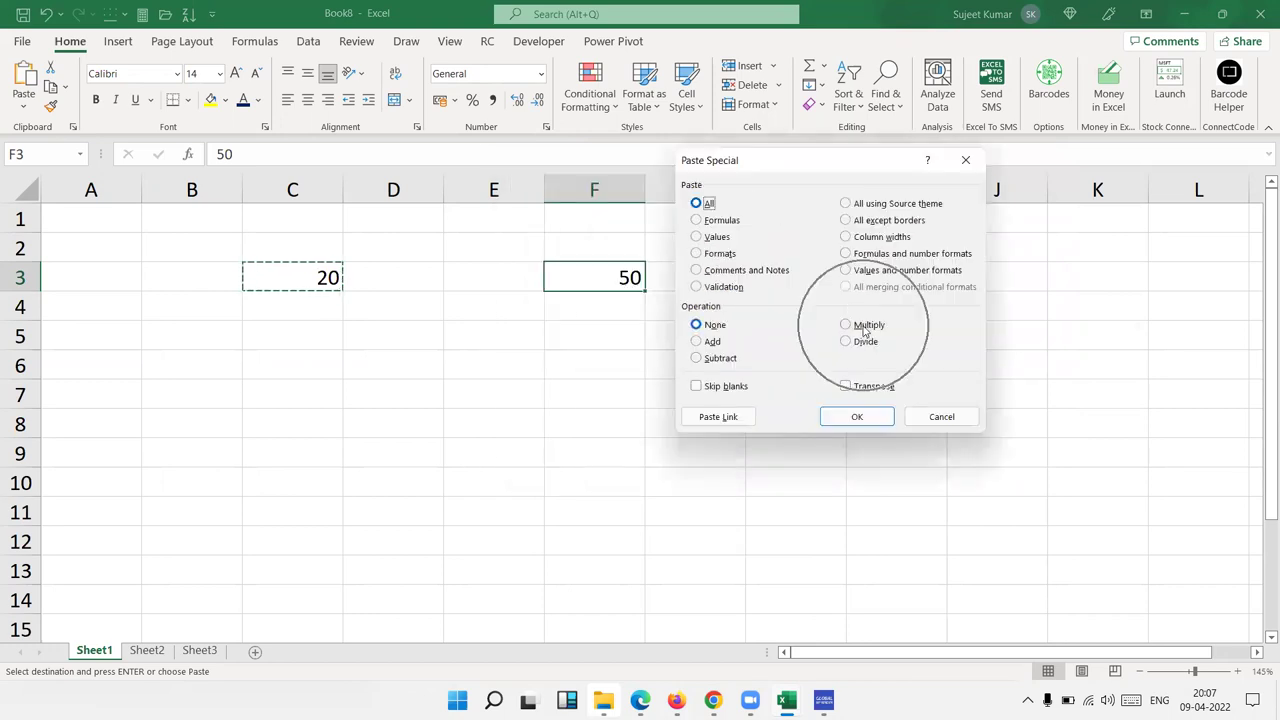
click(866, 328)
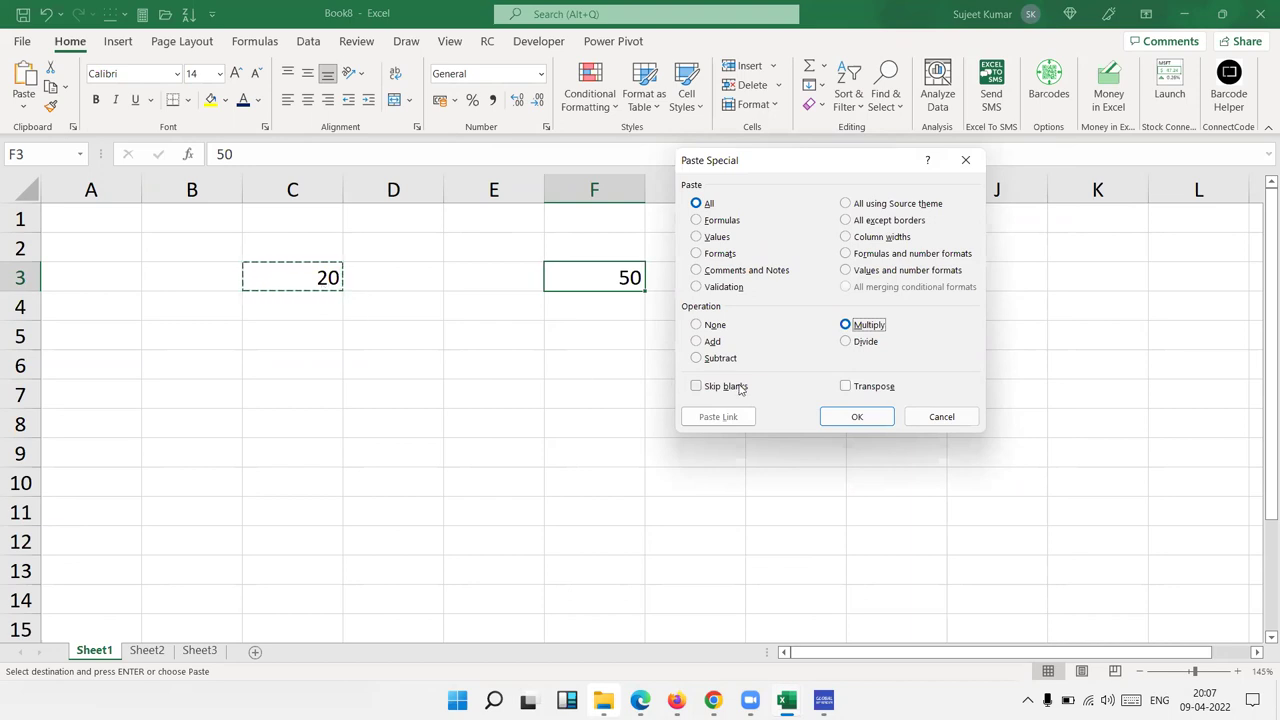
click(835, 422)
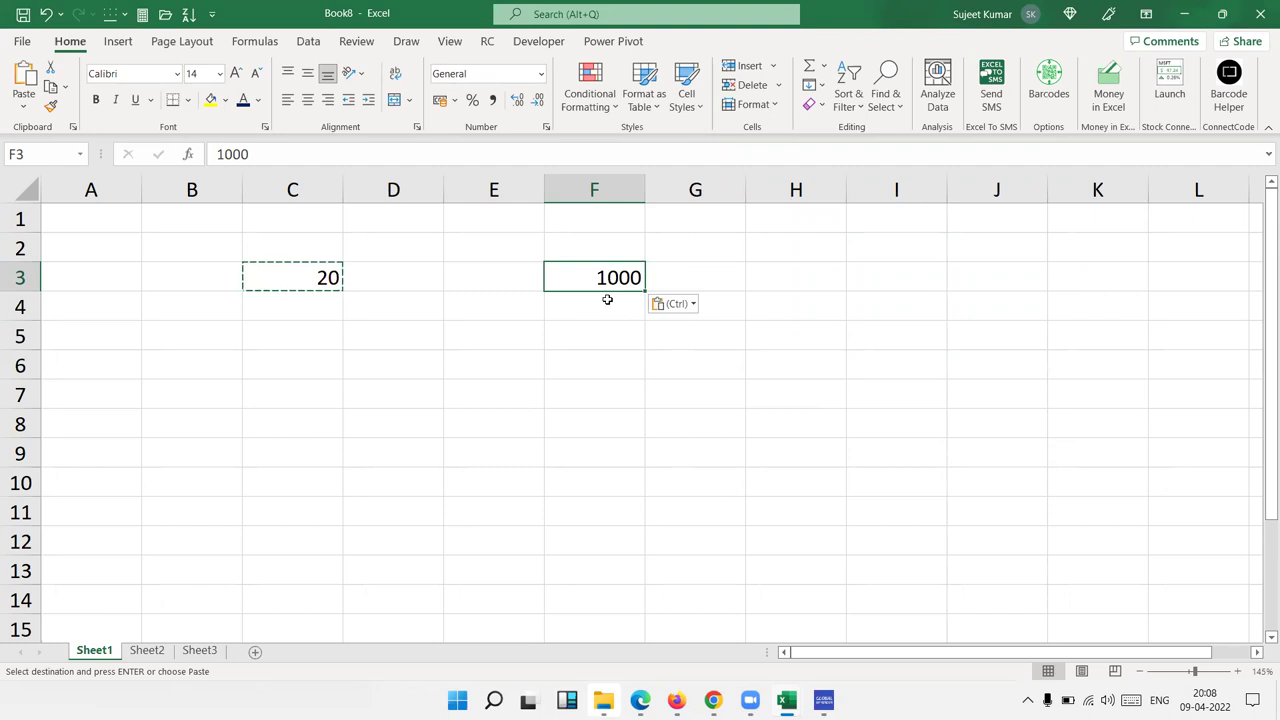
right_click(606, 305)
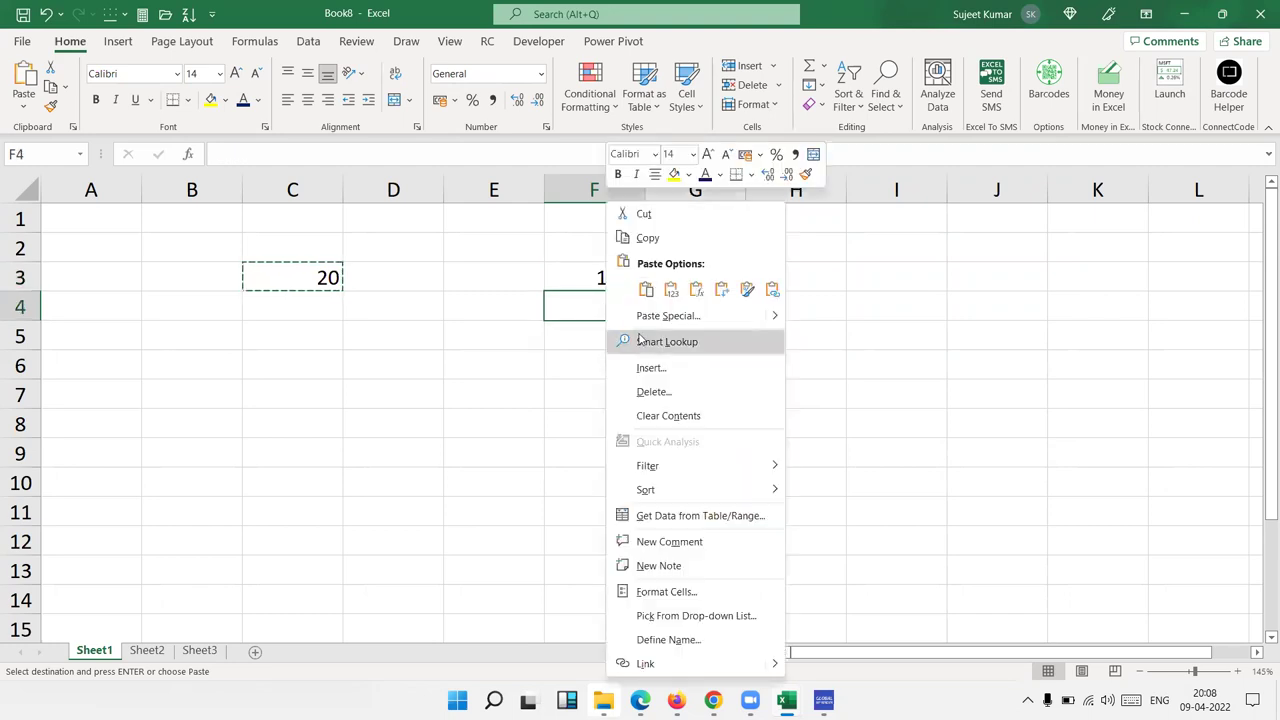
Close Paste Special without pasting, cancel the C3 copy, and switch to Sheet2.
click(645, 316)
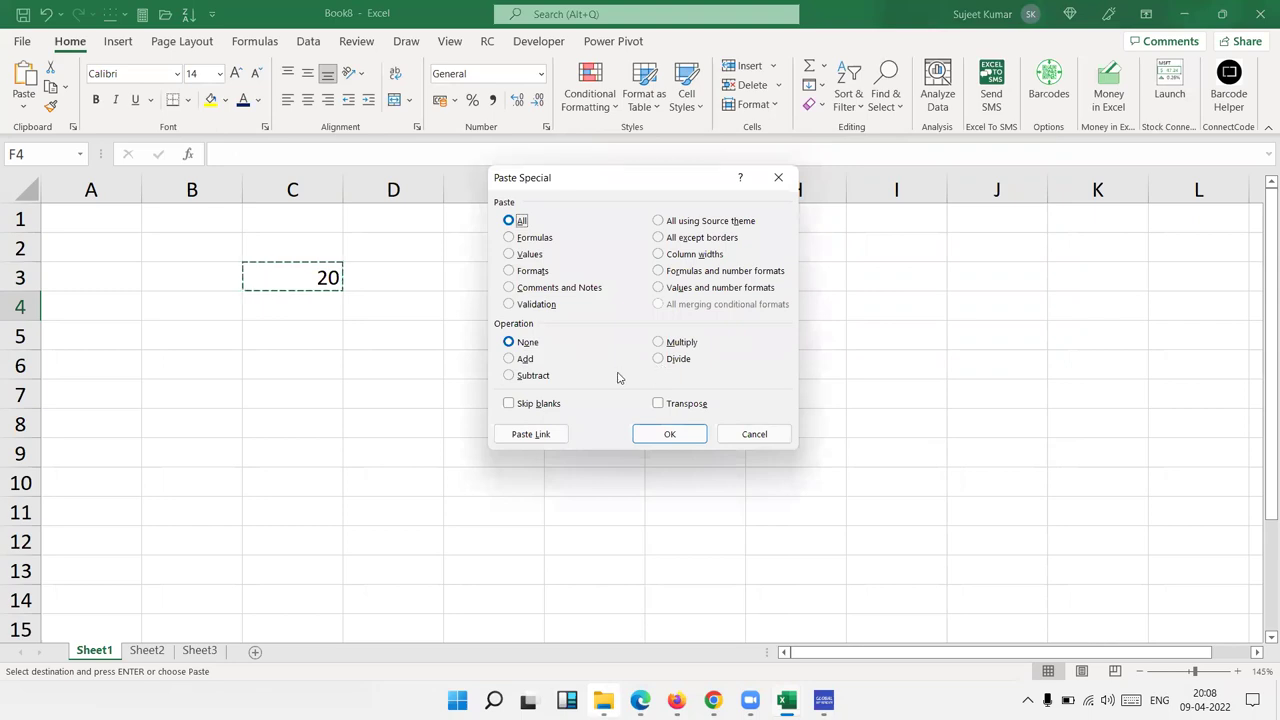
drag(587, 184, 781, 178)
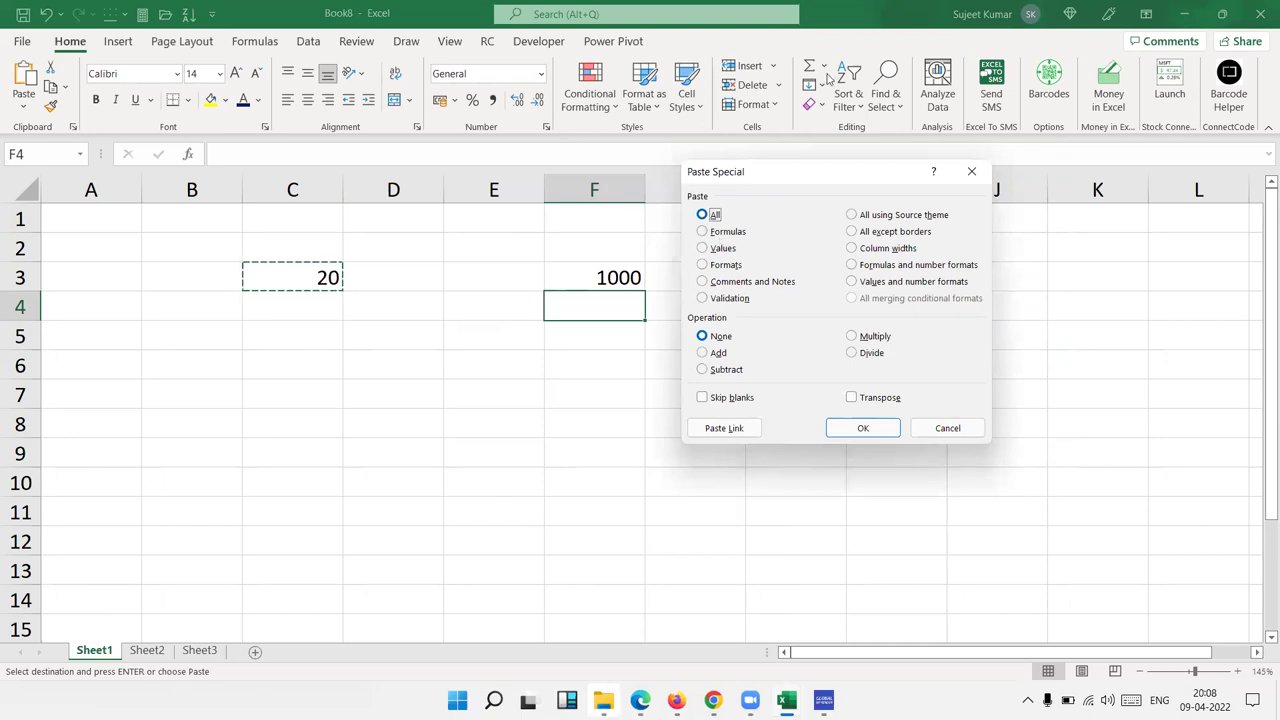
click(971, 172)
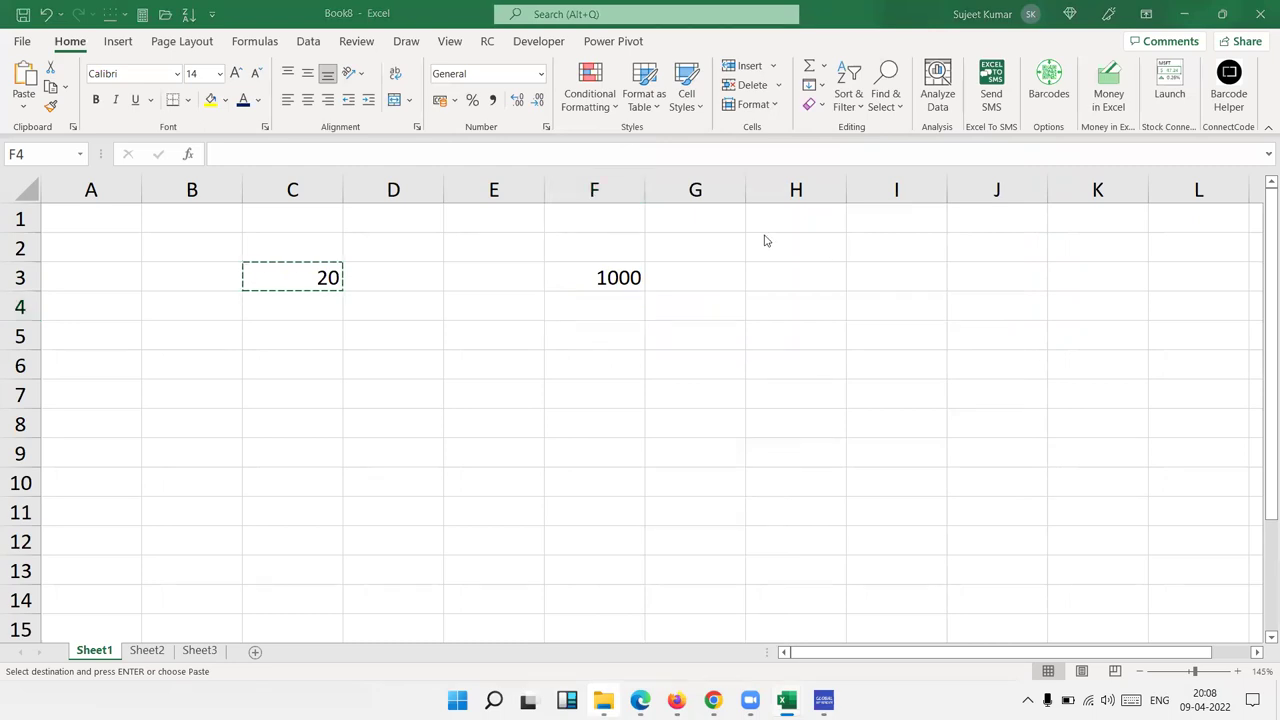
key(Escape)
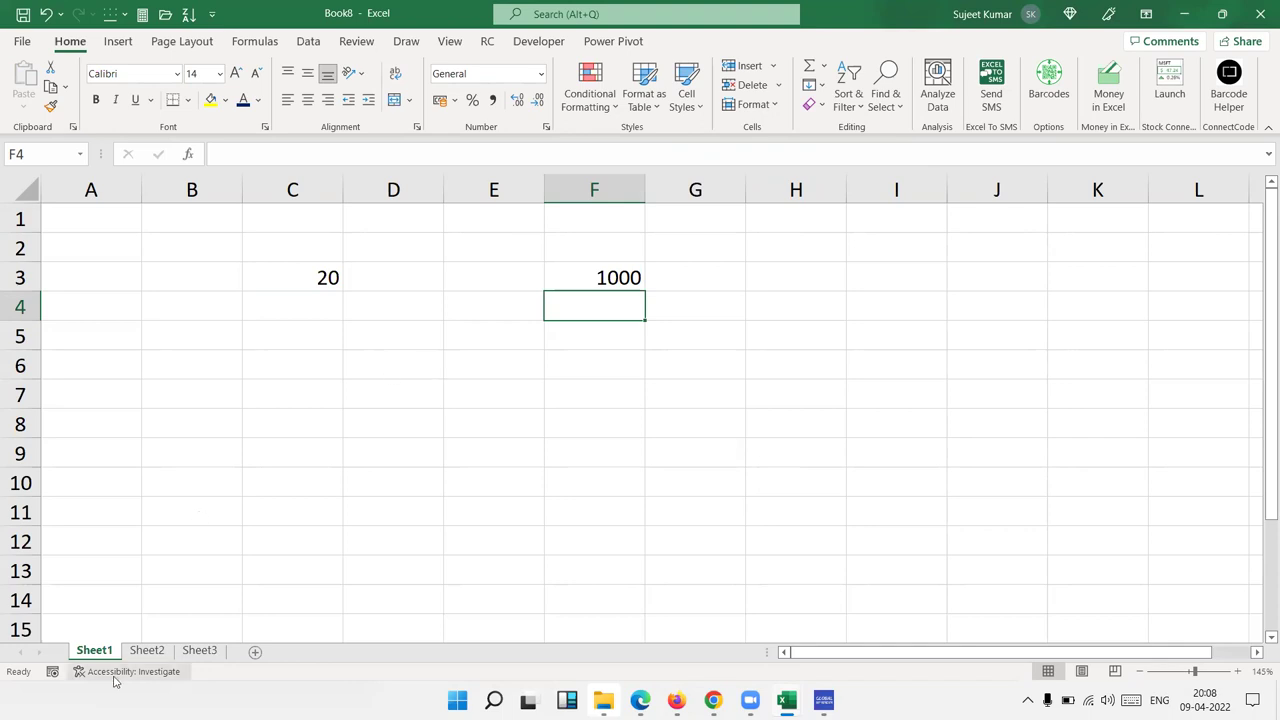
click(139, 653)
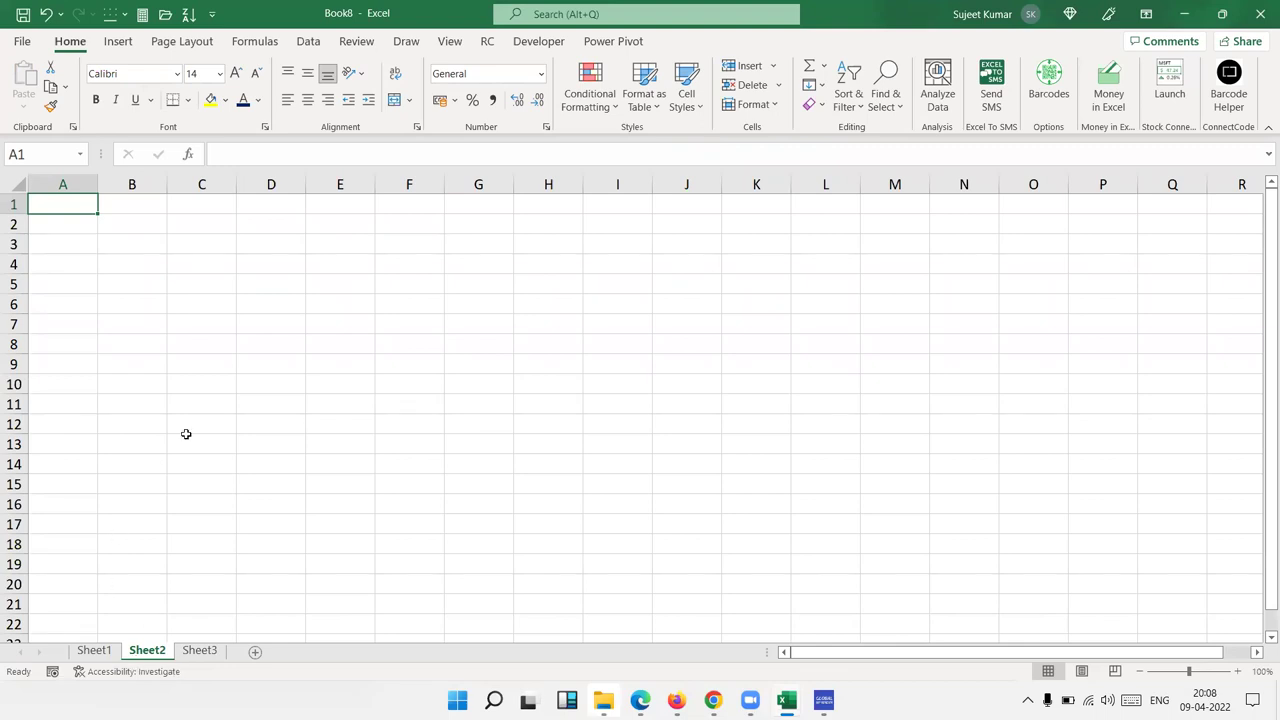
Enter 20% in A1 and 20 in B1, formatting B1 as a percentage to show 2000%.
ctrl+scroll(181, 438, up, 5)
ctrl+scroll(179, 443, up, 2)
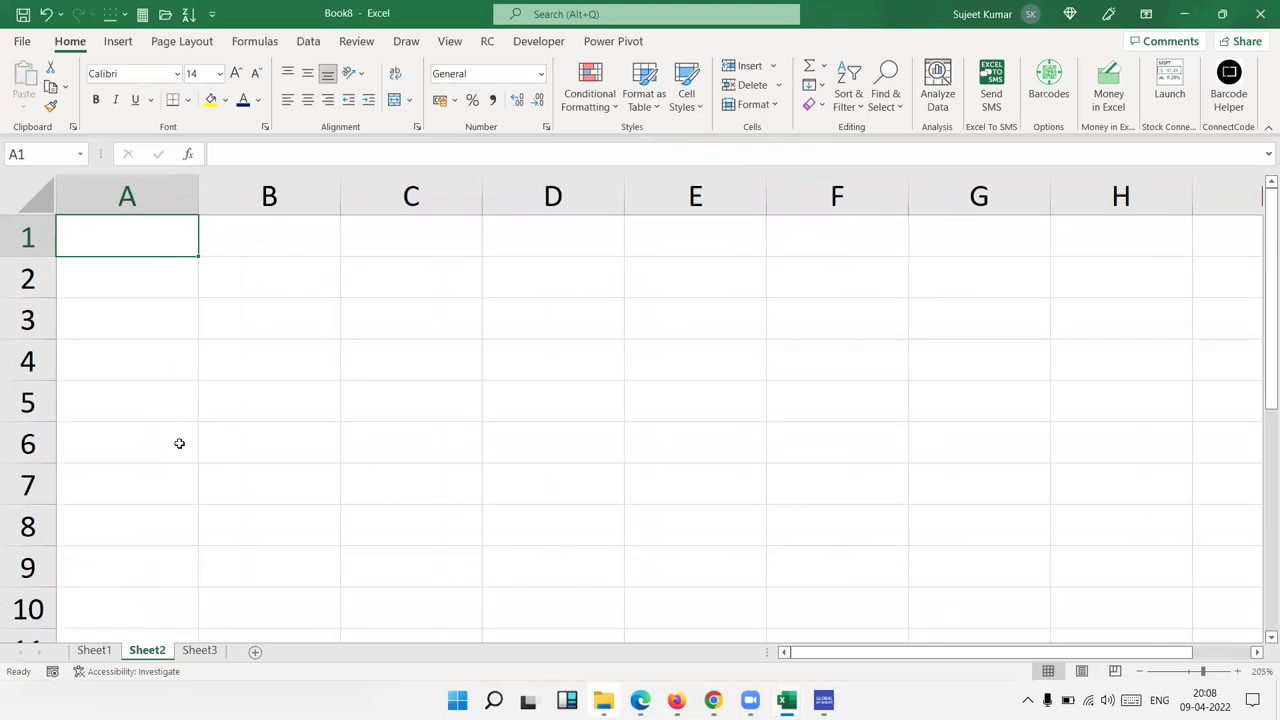
text(20)
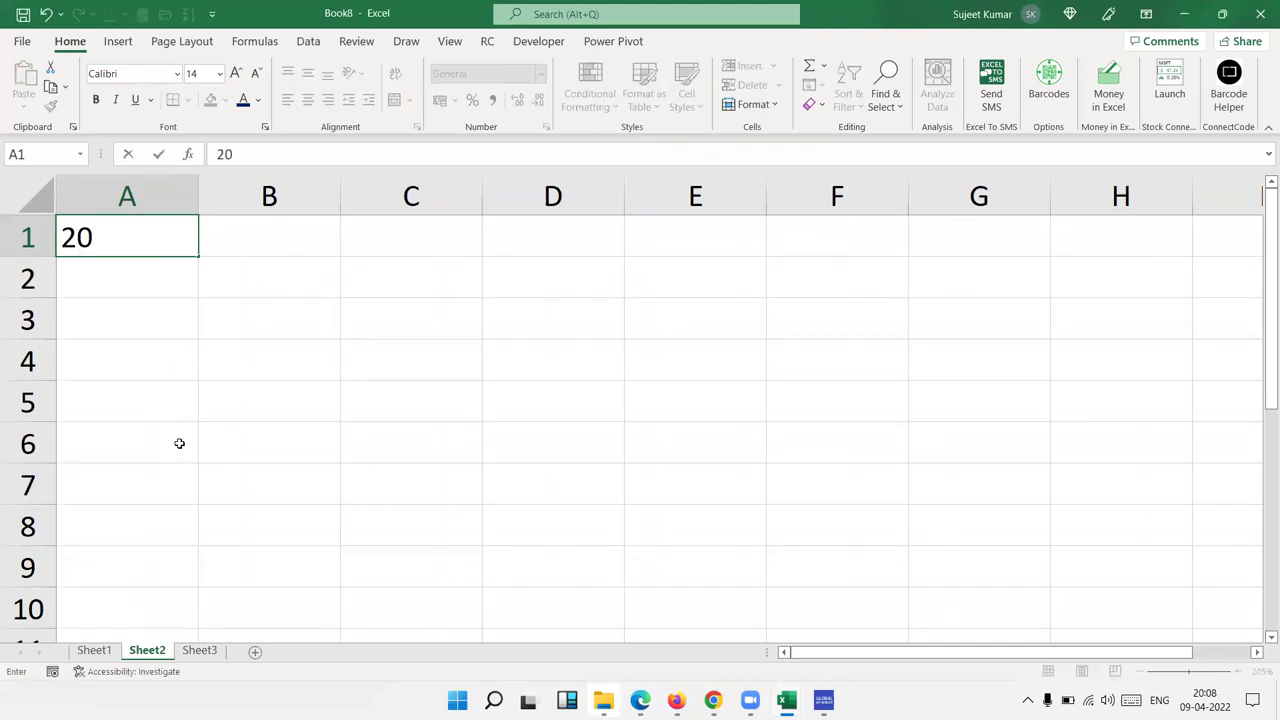
text(%)
key(Return)
key(Up)
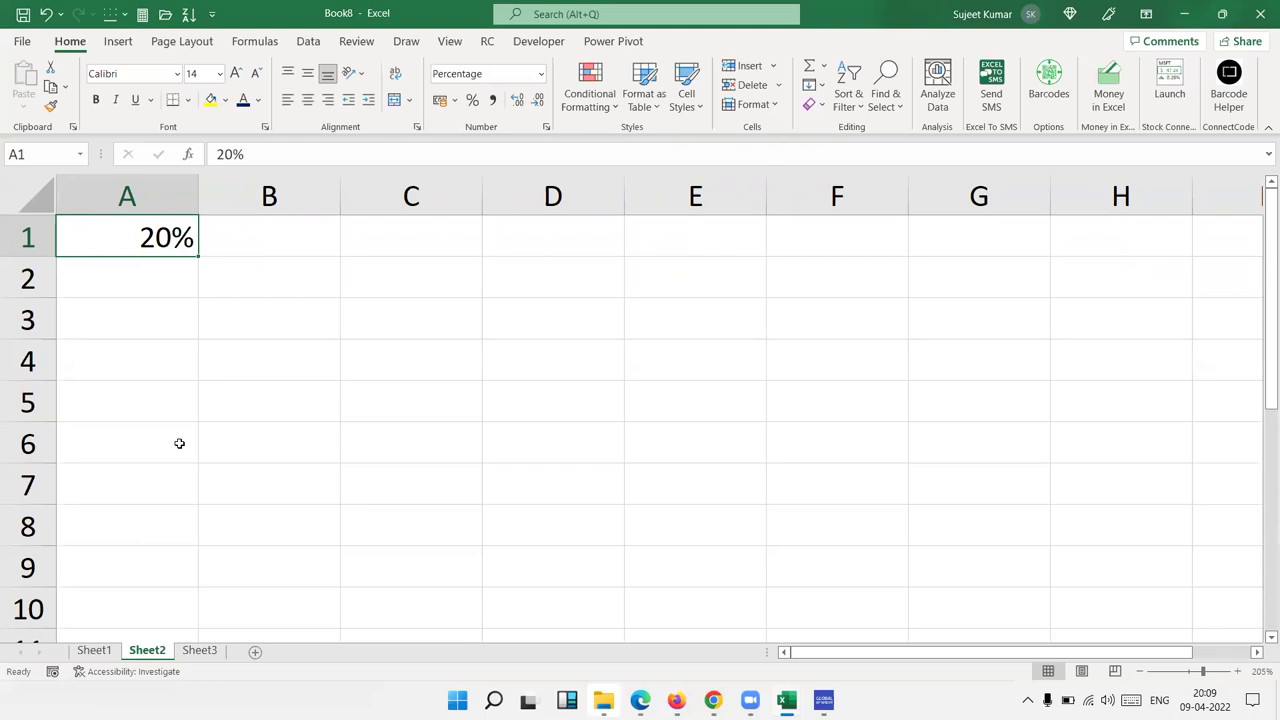
key(Right)
text(20)
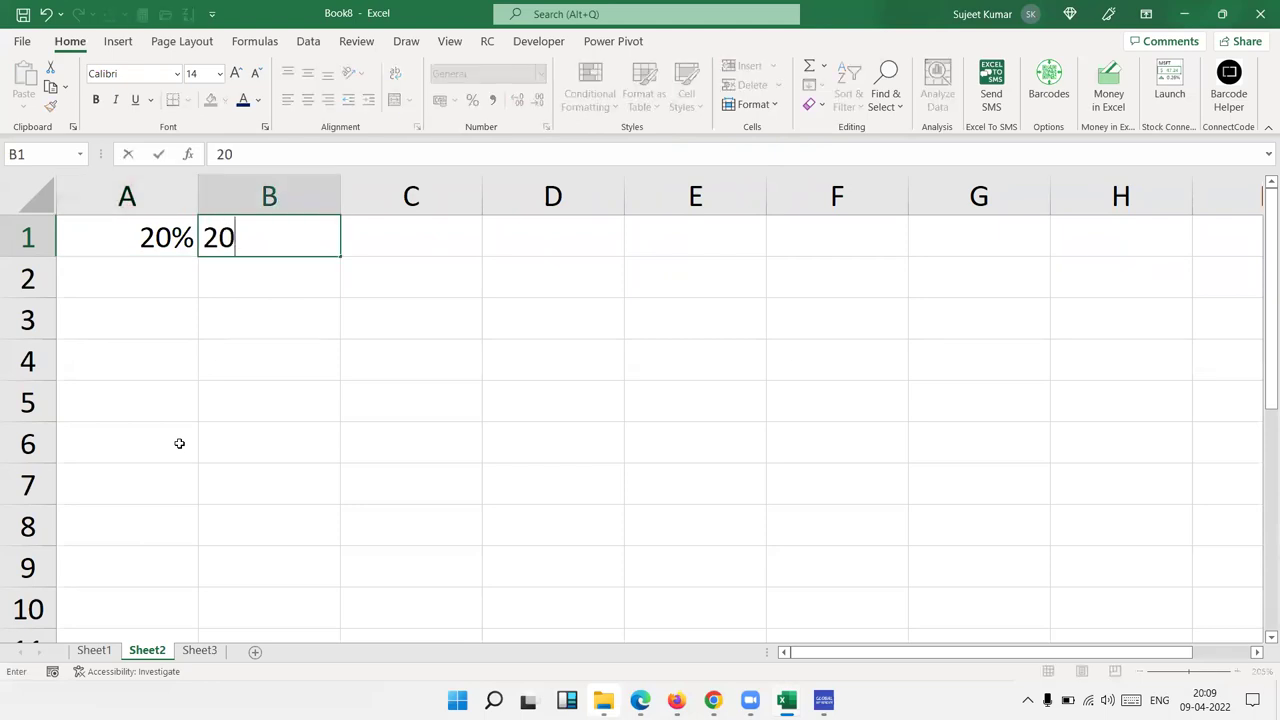
key(Return)
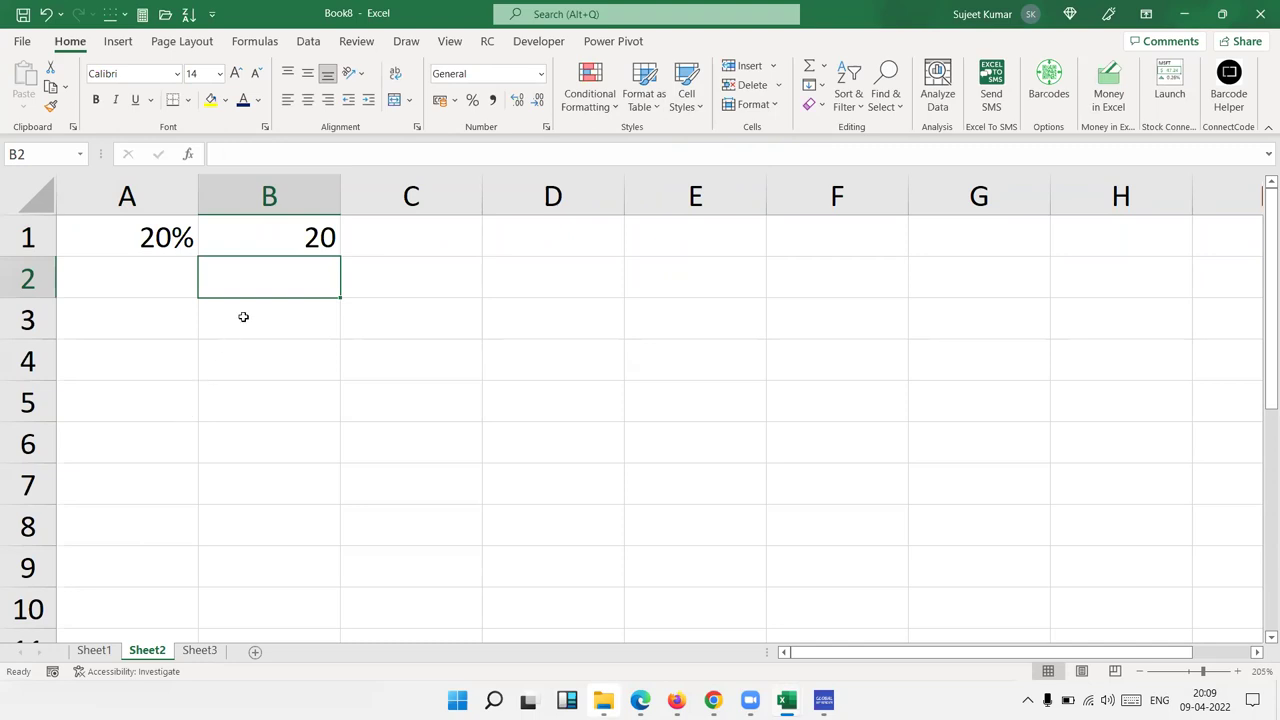
click(232, 237)
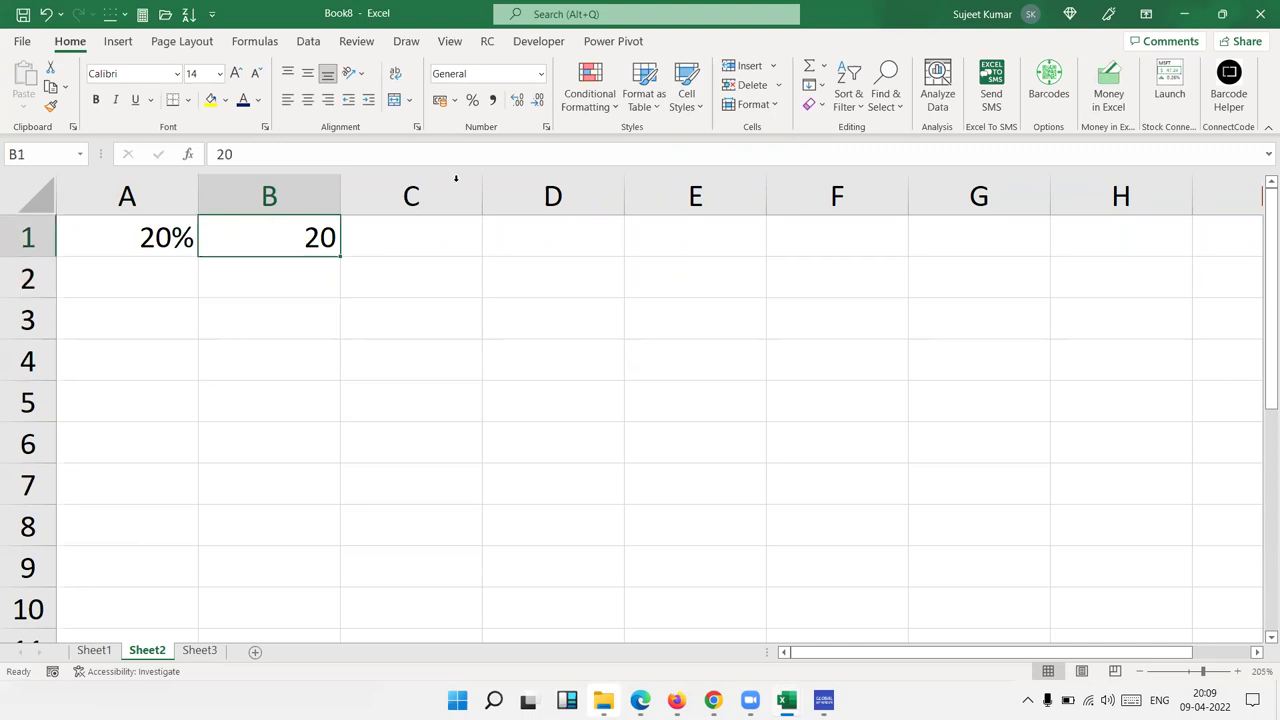
click(471, 100)
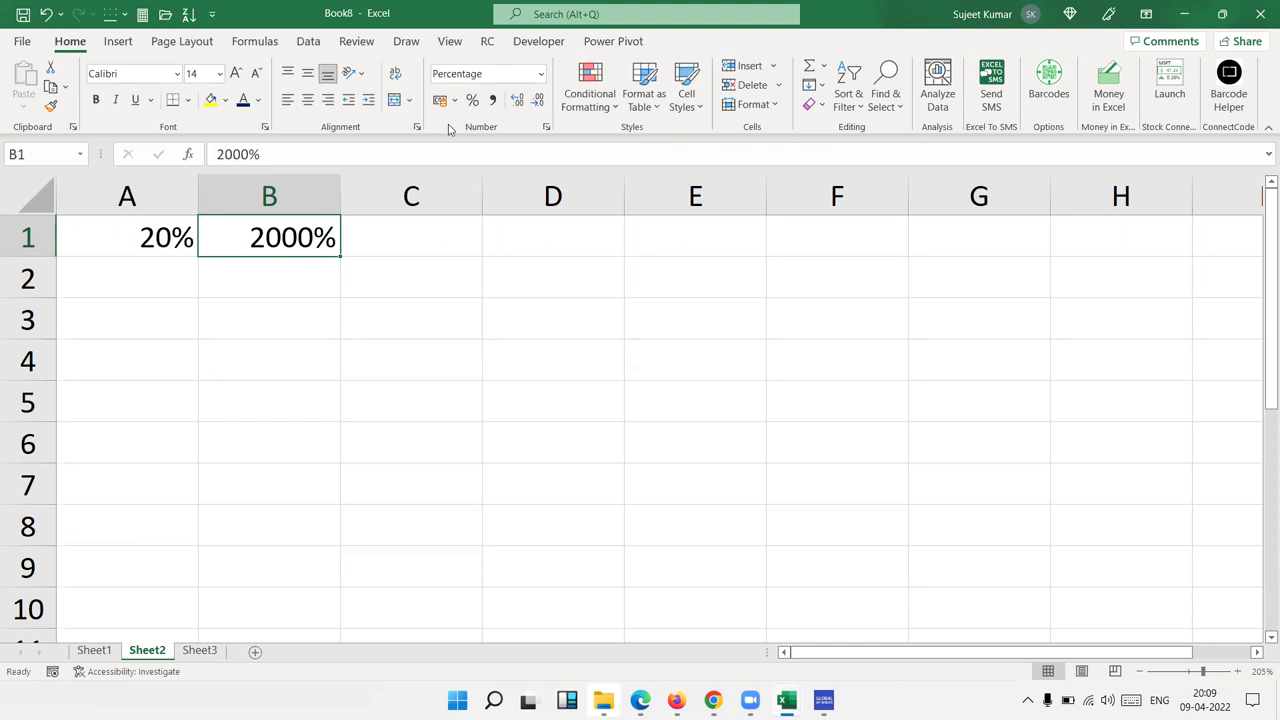
Add the note 1=100% in B2 and enter 0.20 in C1 formatted as 20%.
key(Down)
text(=)
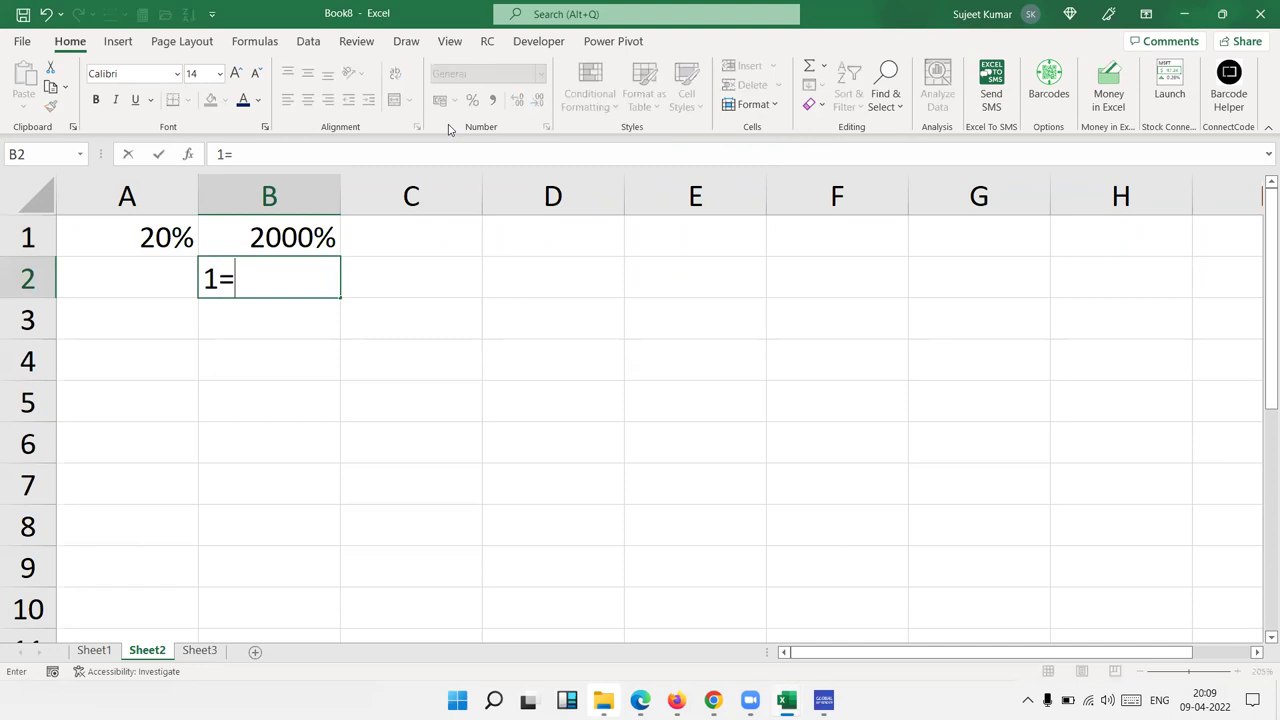
text(100%)
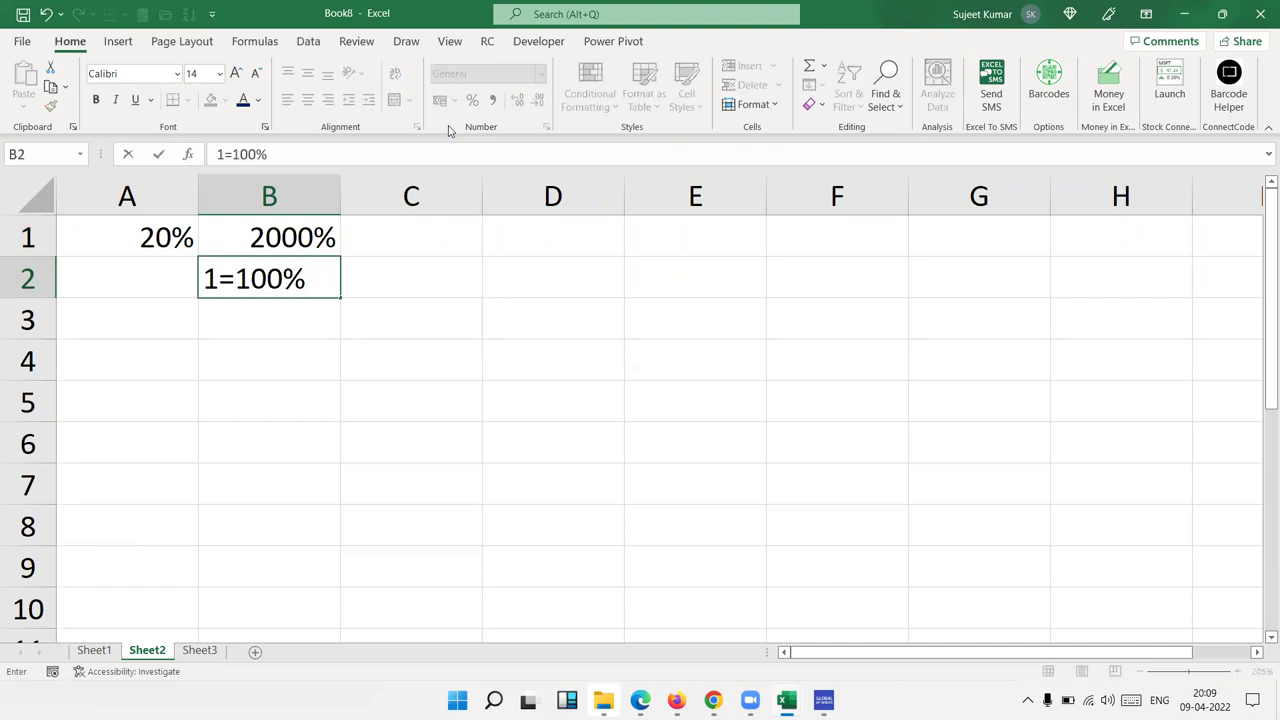
key(Return)
key(Up)
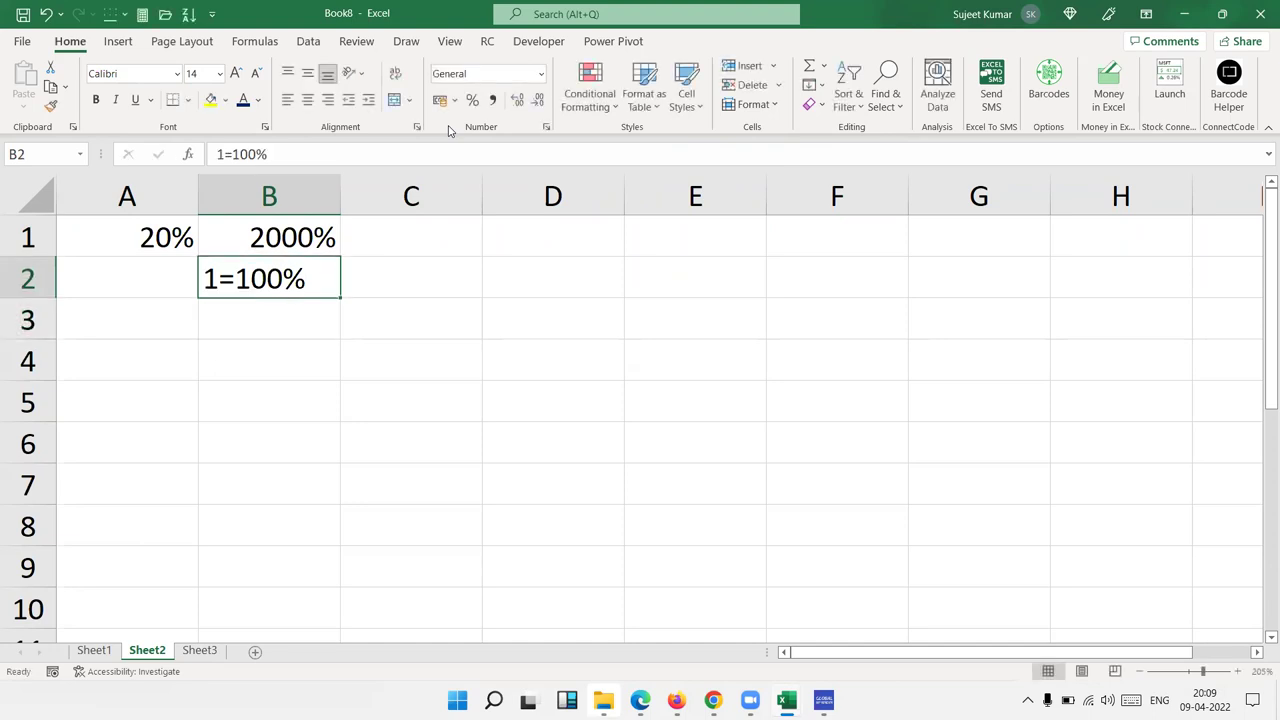
key(Up)
key(Right)
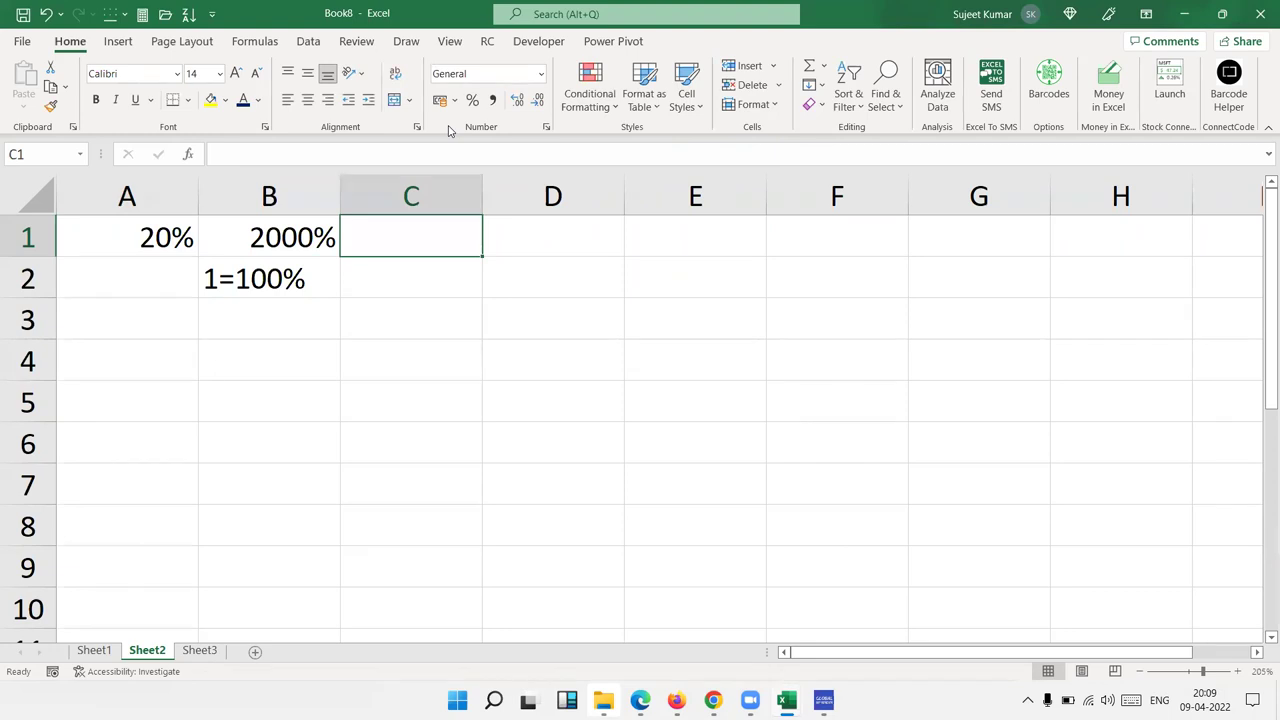
text(0.20)
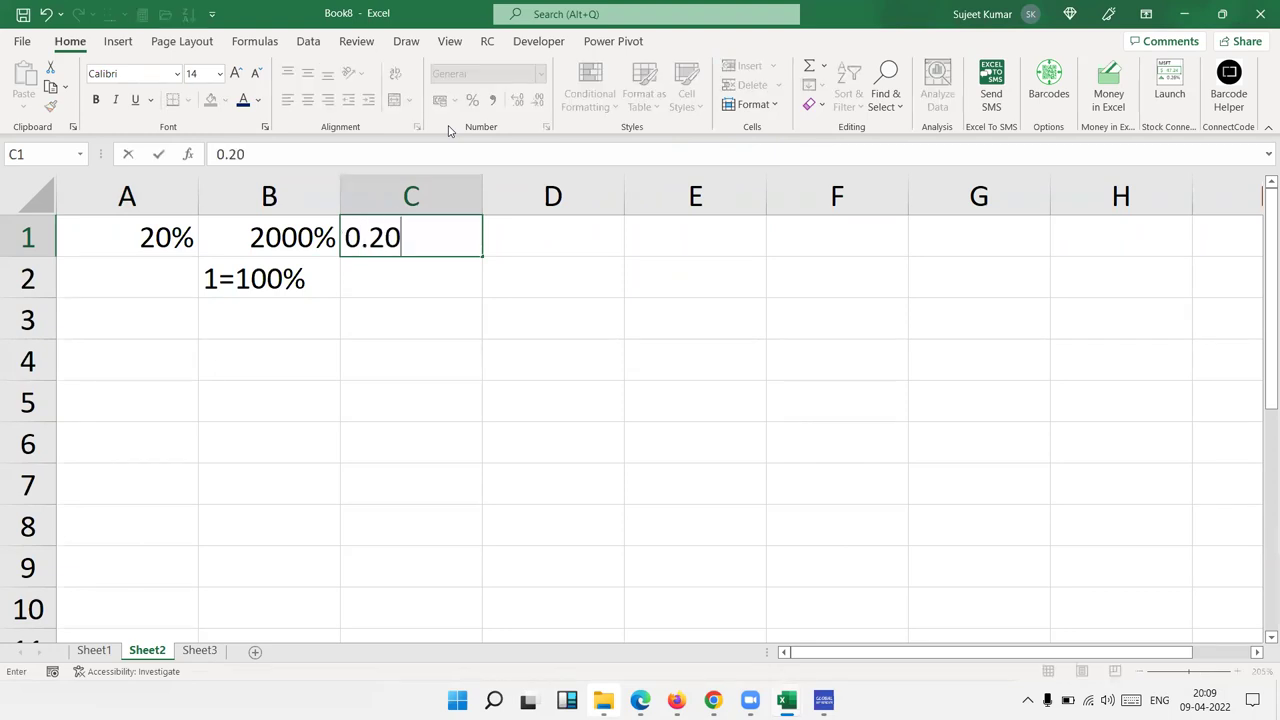
key(Return)
key(Up)
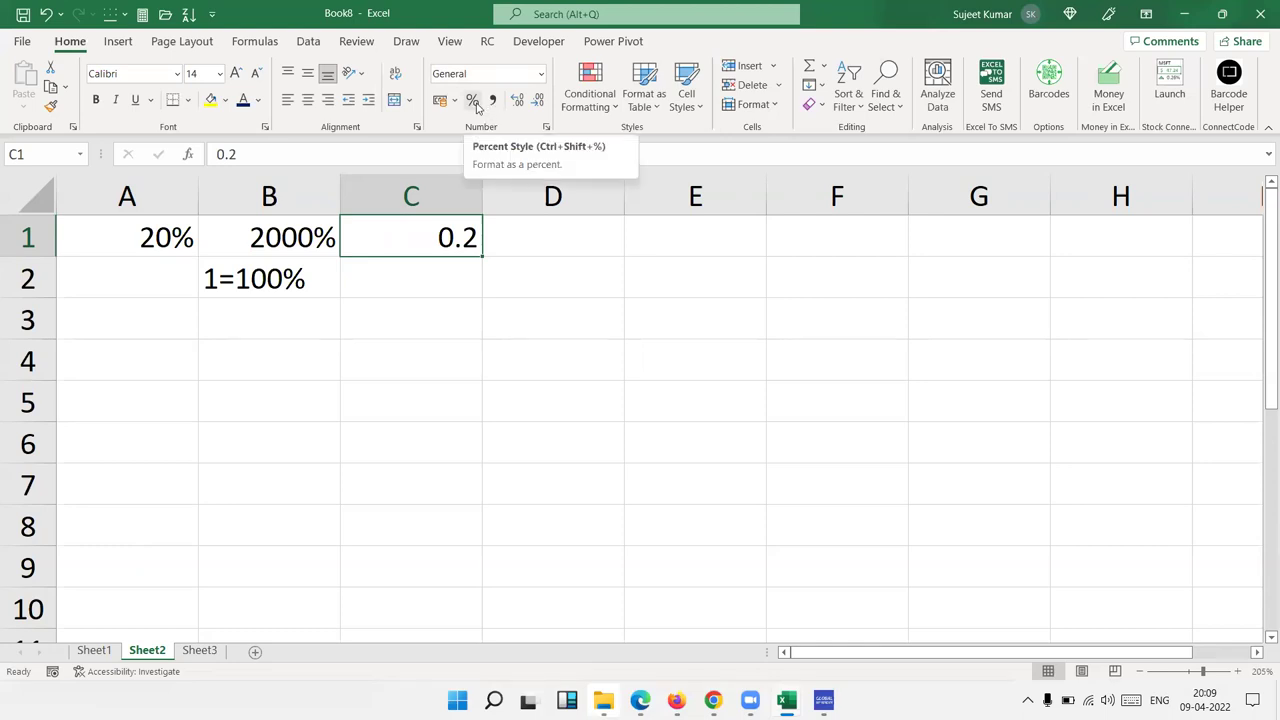
click(473, 101)
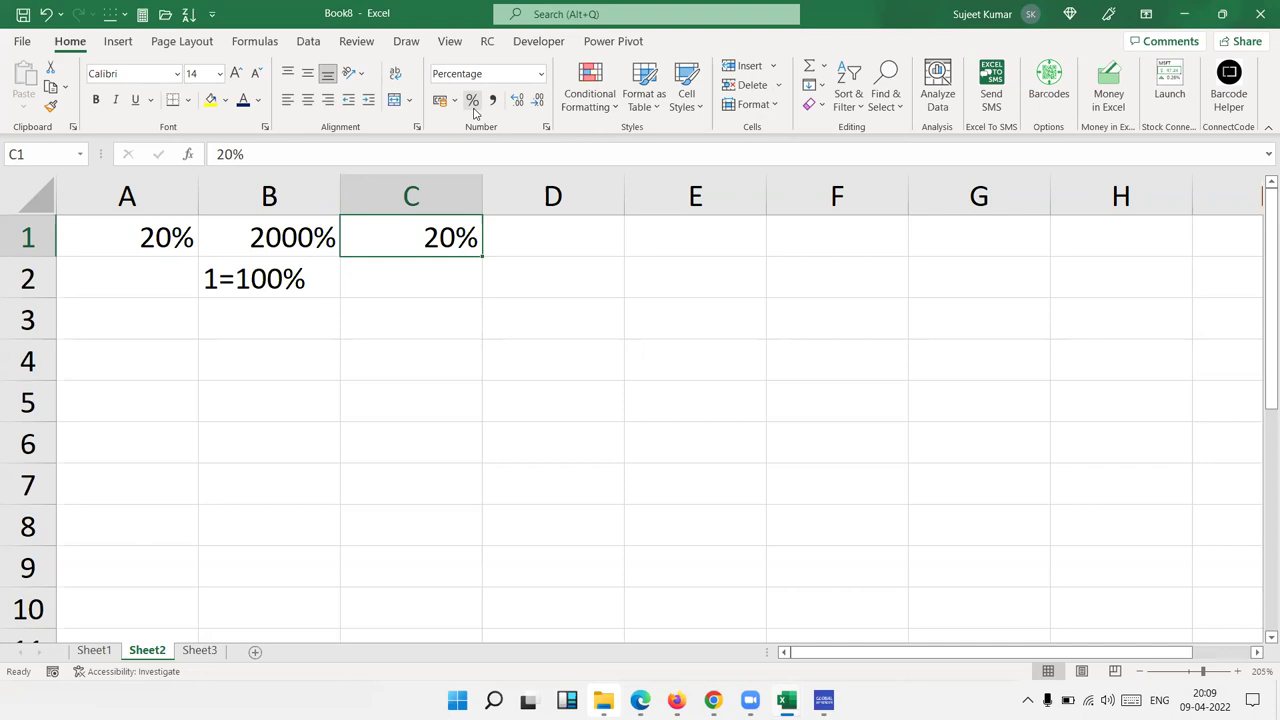
key(Down)
key(Down)
key(Down)
key(Down)
key(Left)
key(Up)
key(Left)
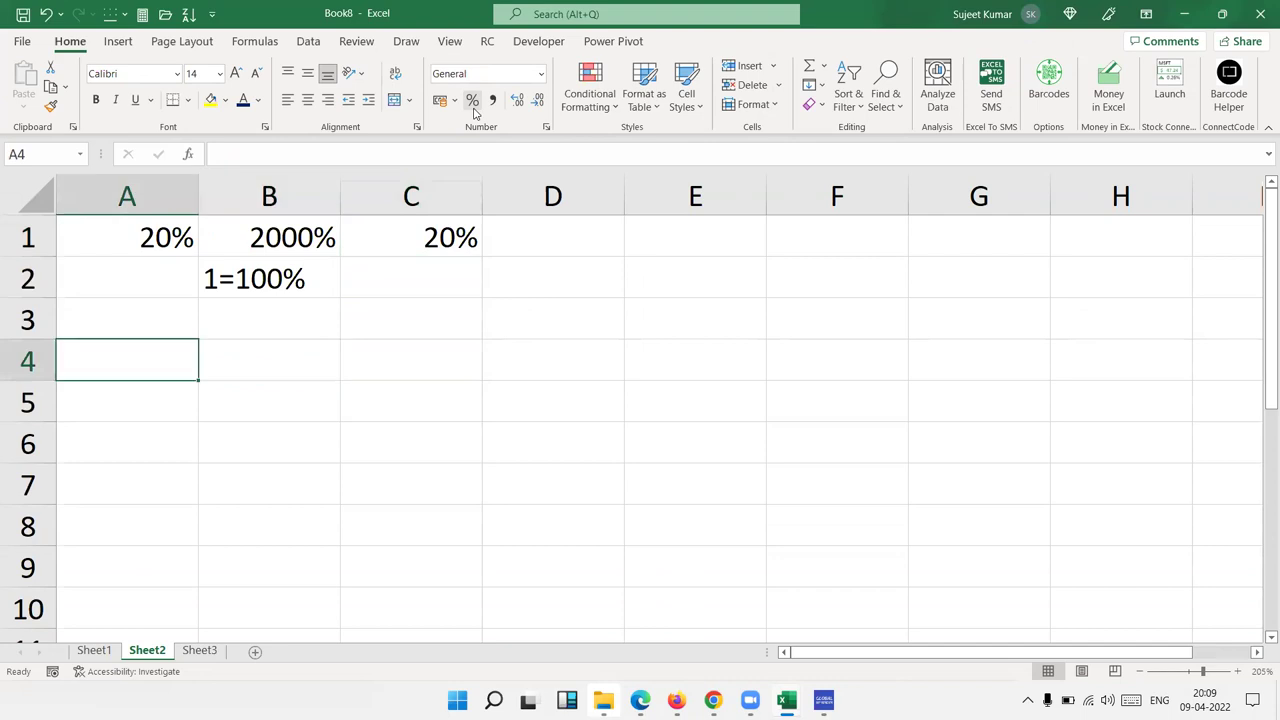
Type a % label in A4 and enter =RANDBETWEEN(10,90) in A5.
text(%)
key(Return)
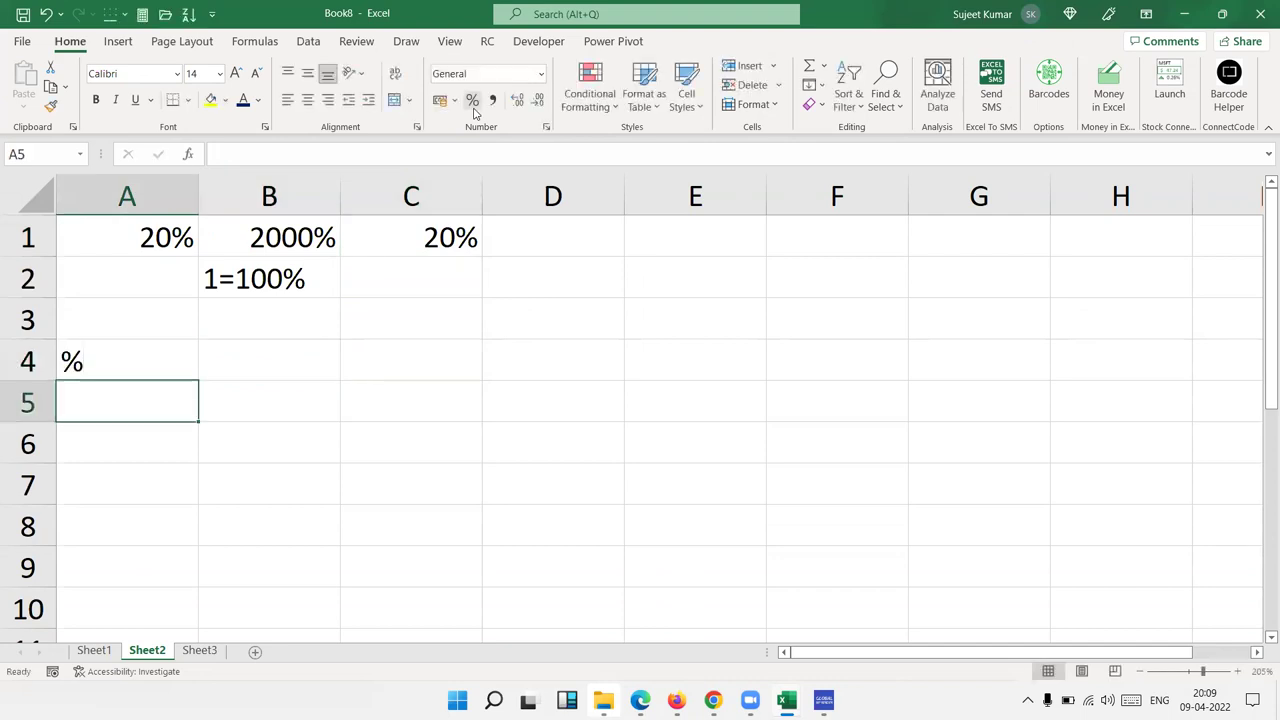
text(=ra)
key(Down)
key(Down)
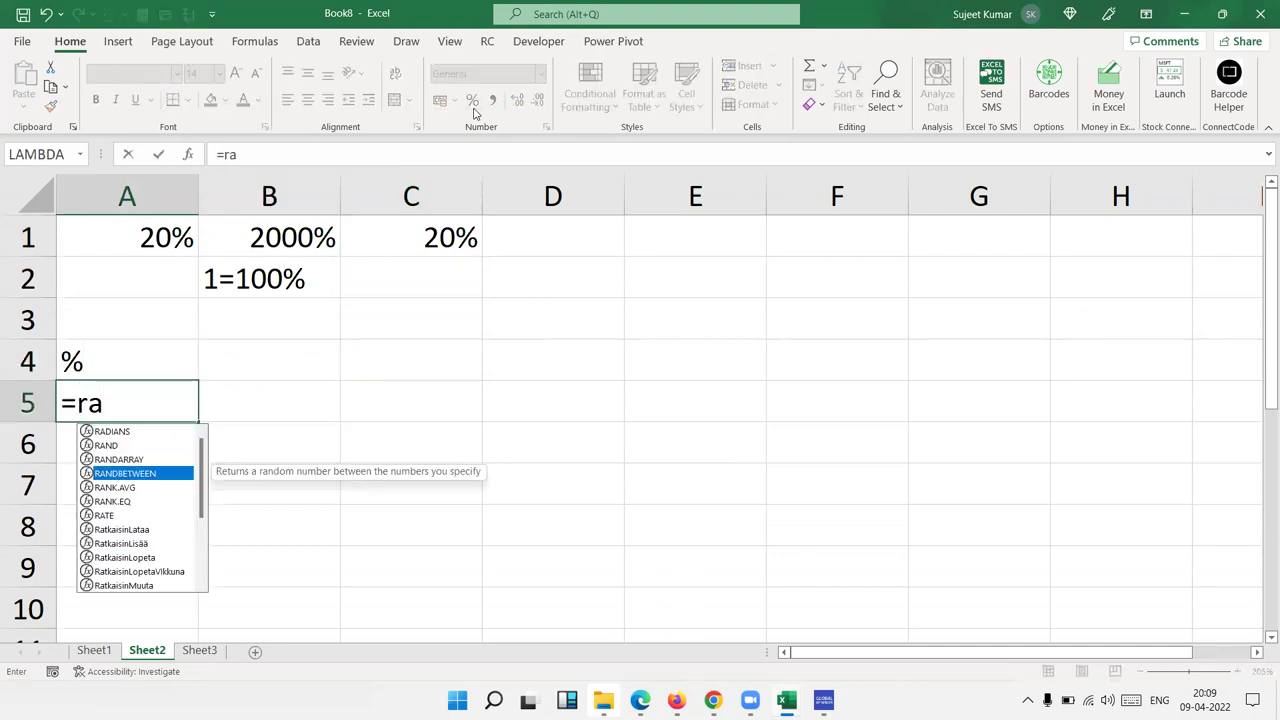
key(Tab)
text(10,90)
key(Return)
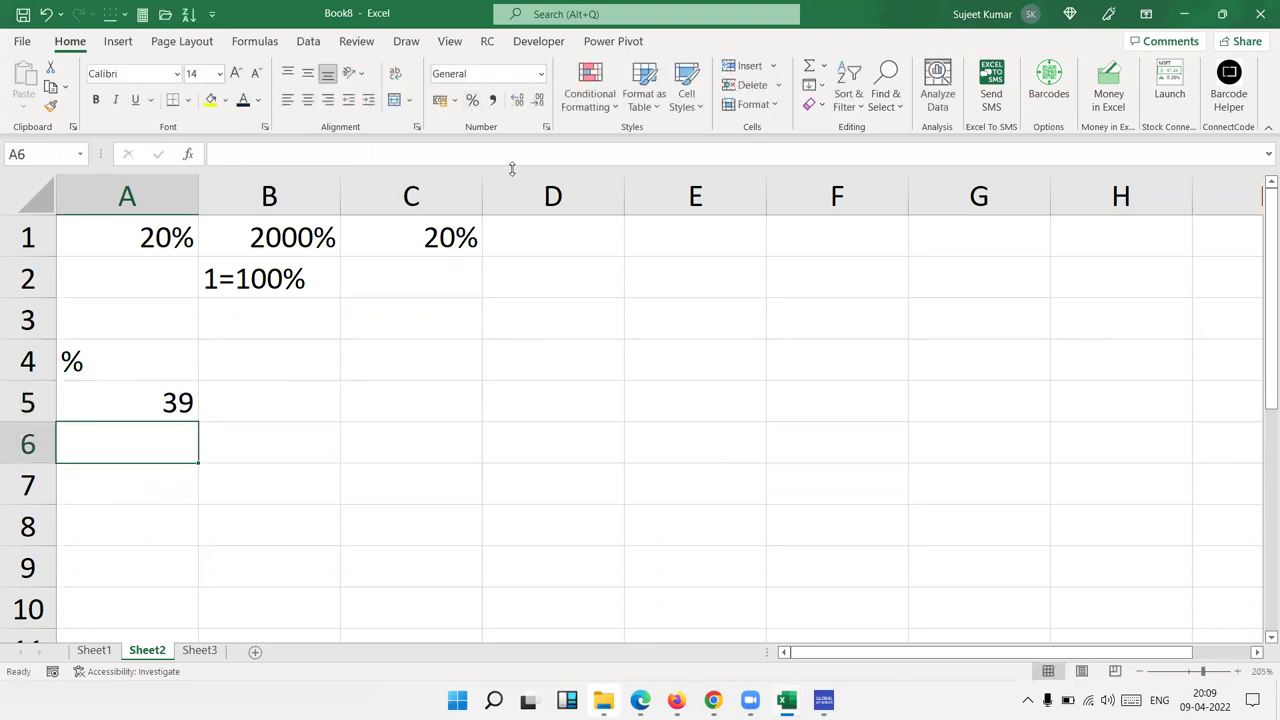
Fill A5:F9 with the random formula, then paste it back as fixed values.
drag(190, 404, 804, 554)
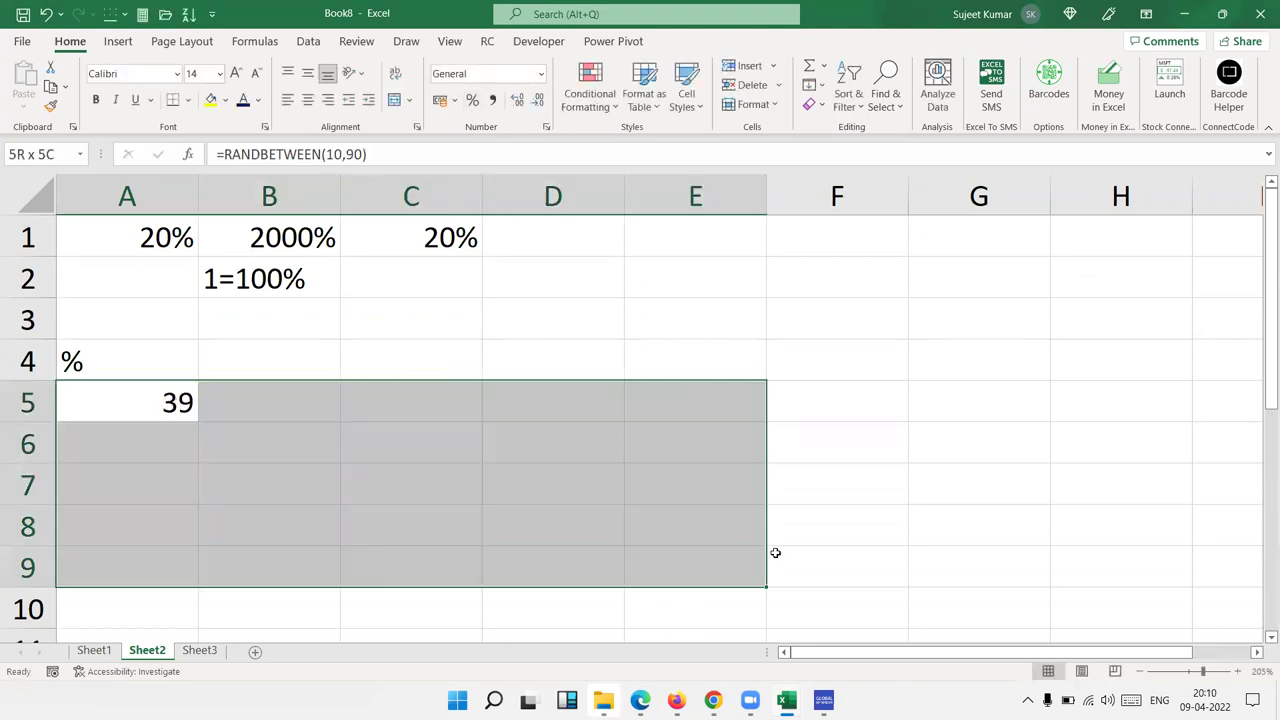
key(F2)
key(ctrl+Return)
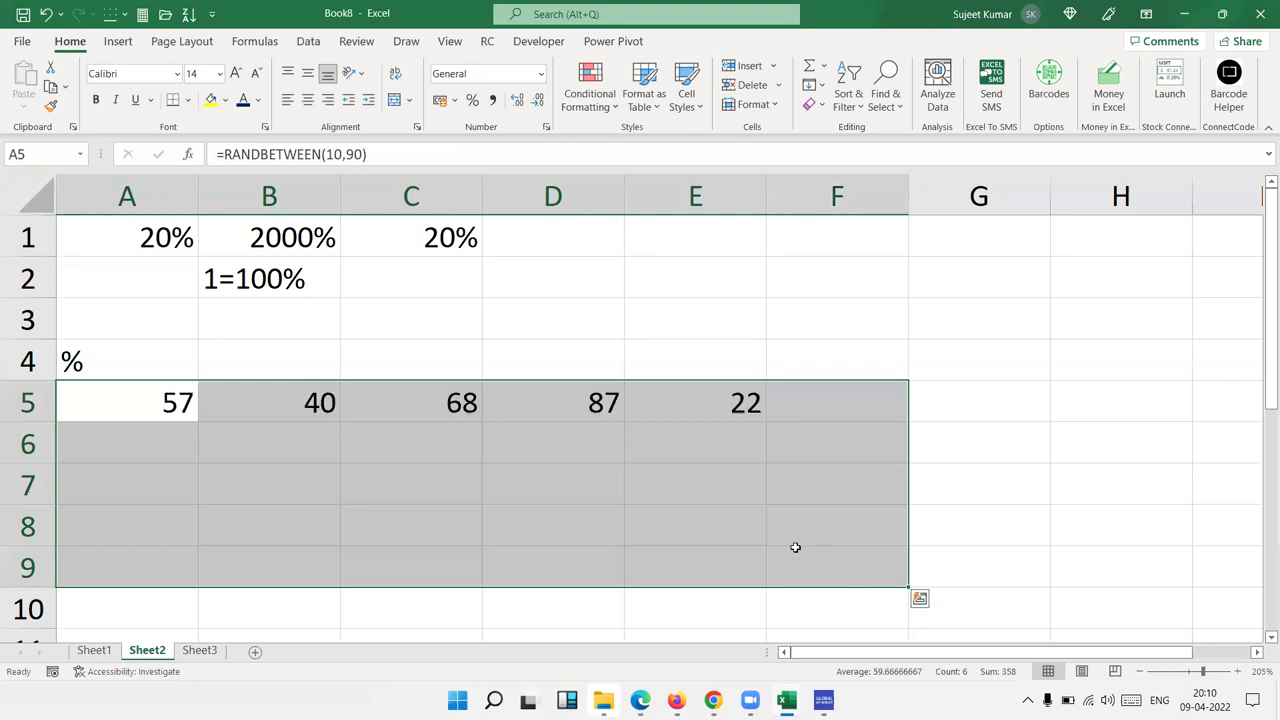
key(ctrl+c)
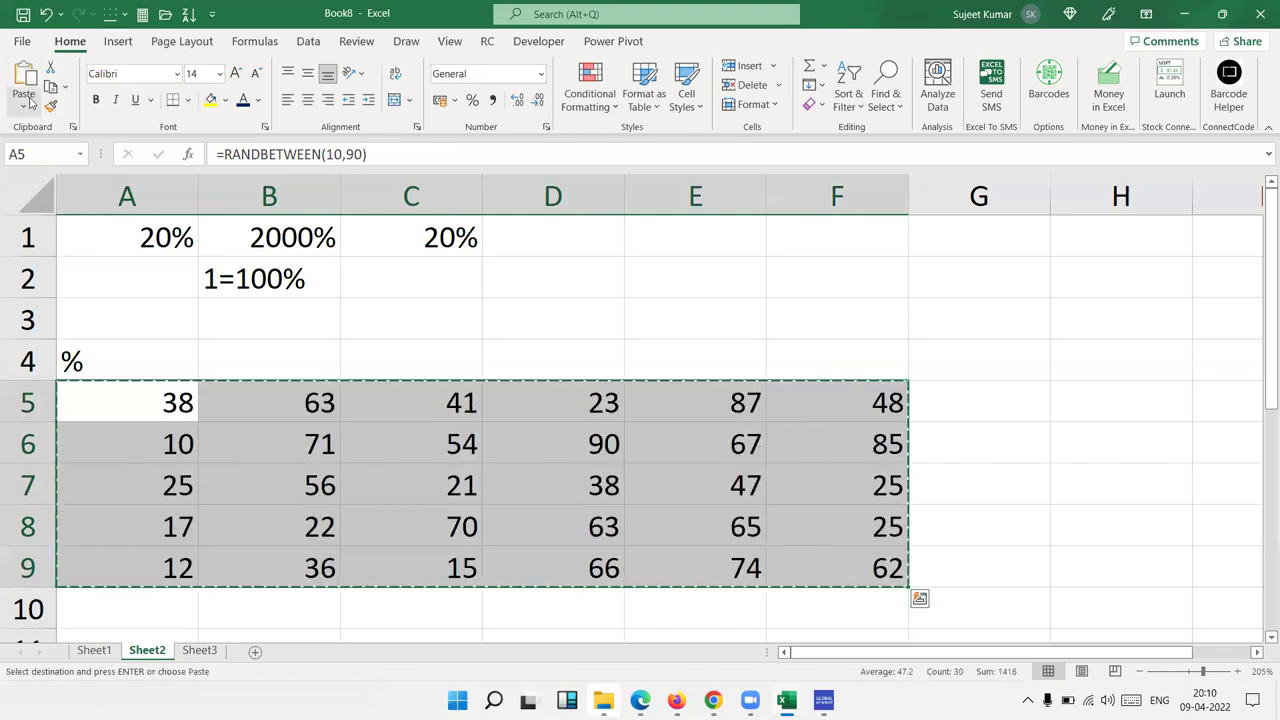
click(23, 106)
click(21, 233)
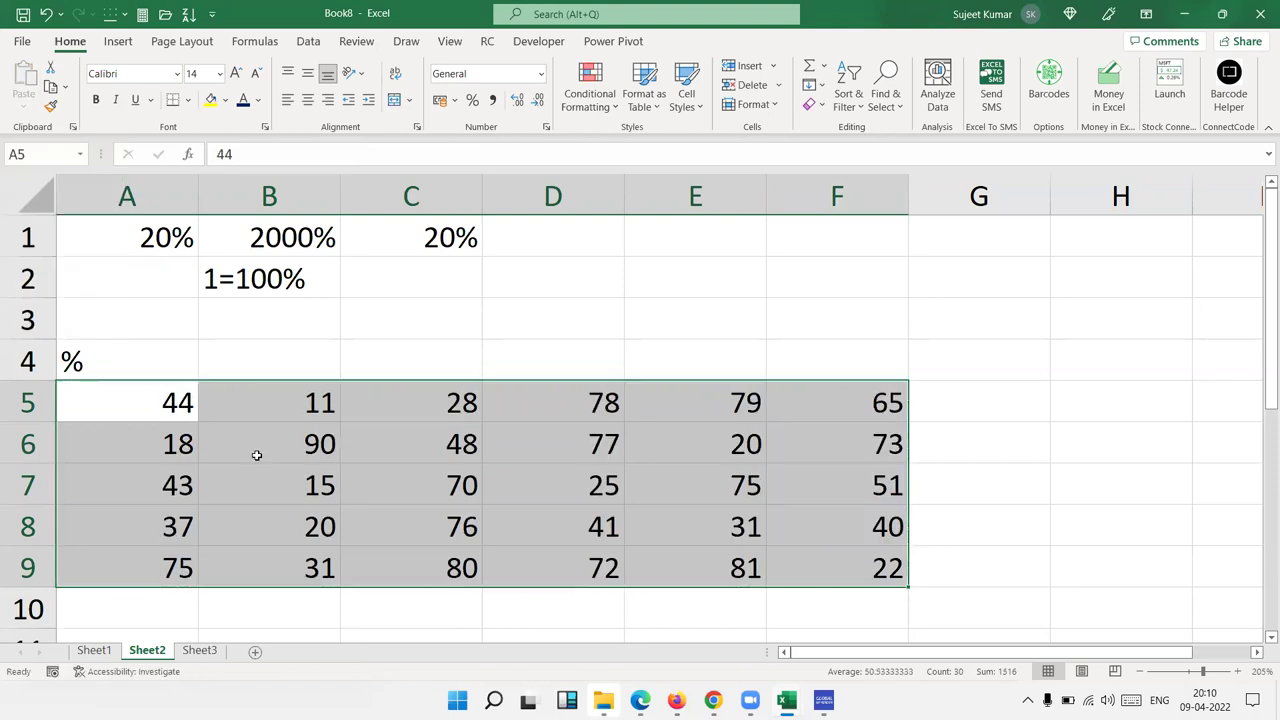
click(277, 452)
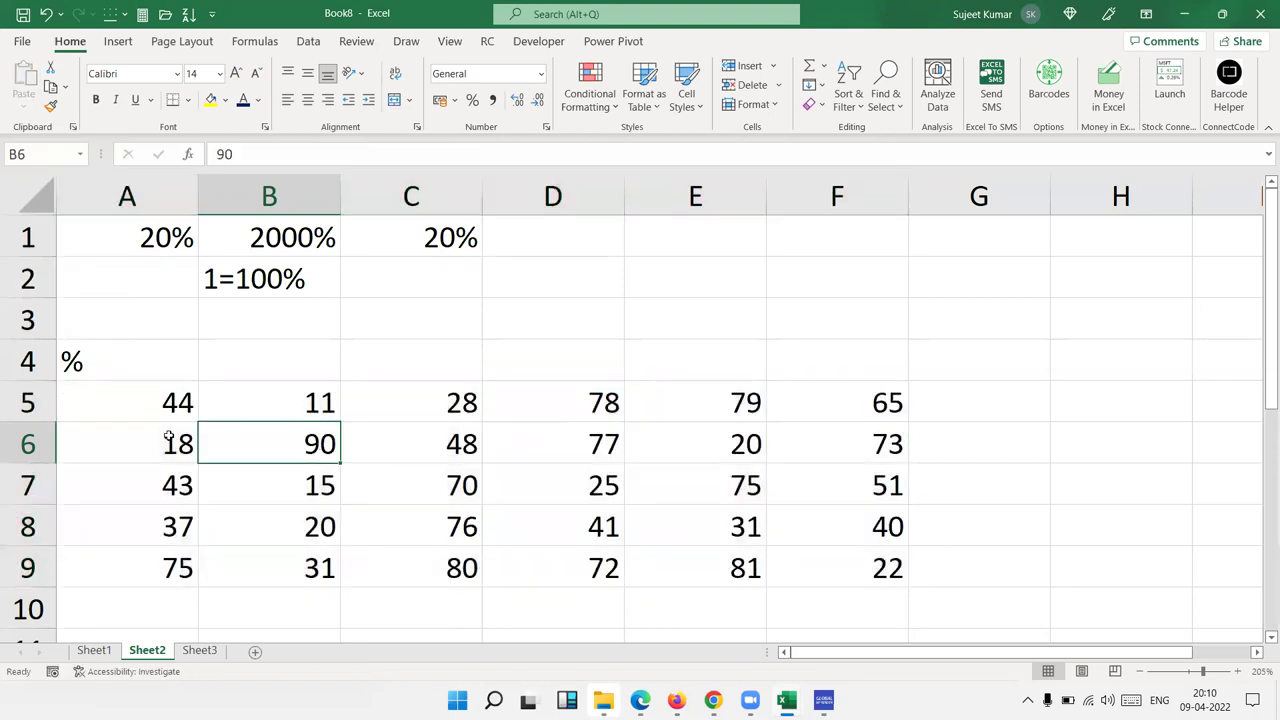
click(167, 413)
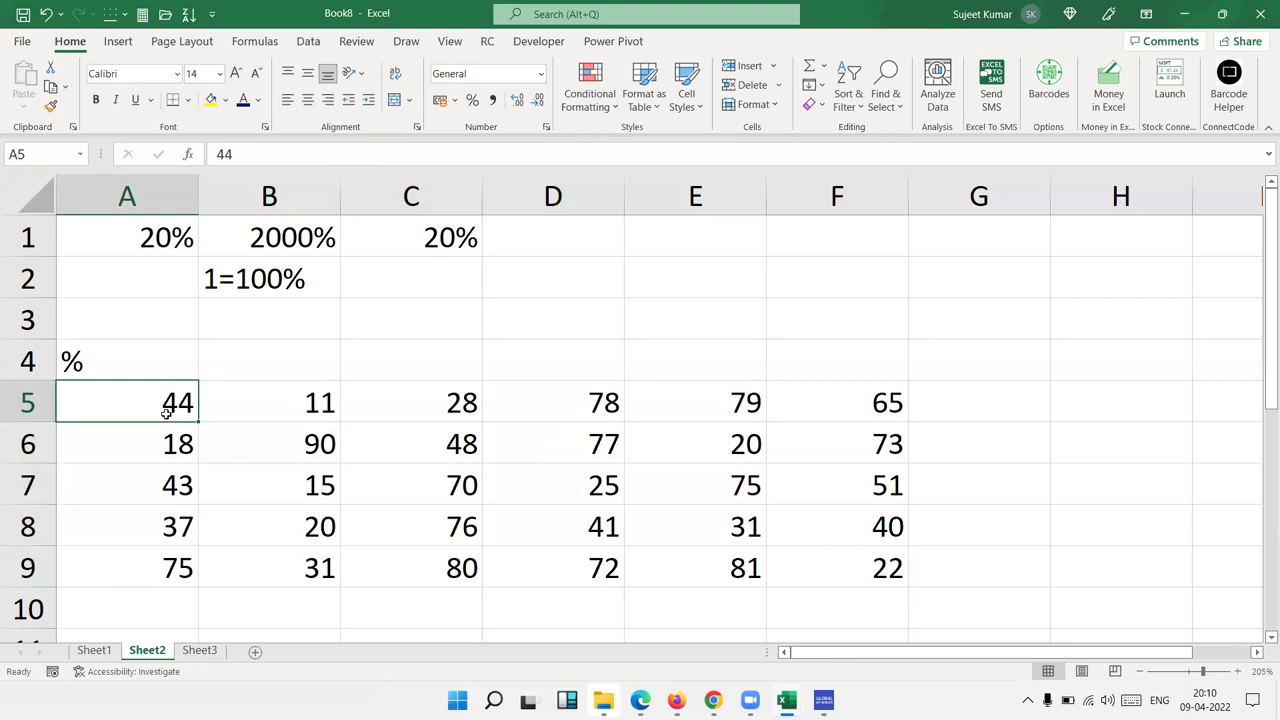
Enter 500 in D2, 44% in E2, and the formula =D2*E2 in F2.
click(554, 292)
text(500)
key(Tab)
text(44)
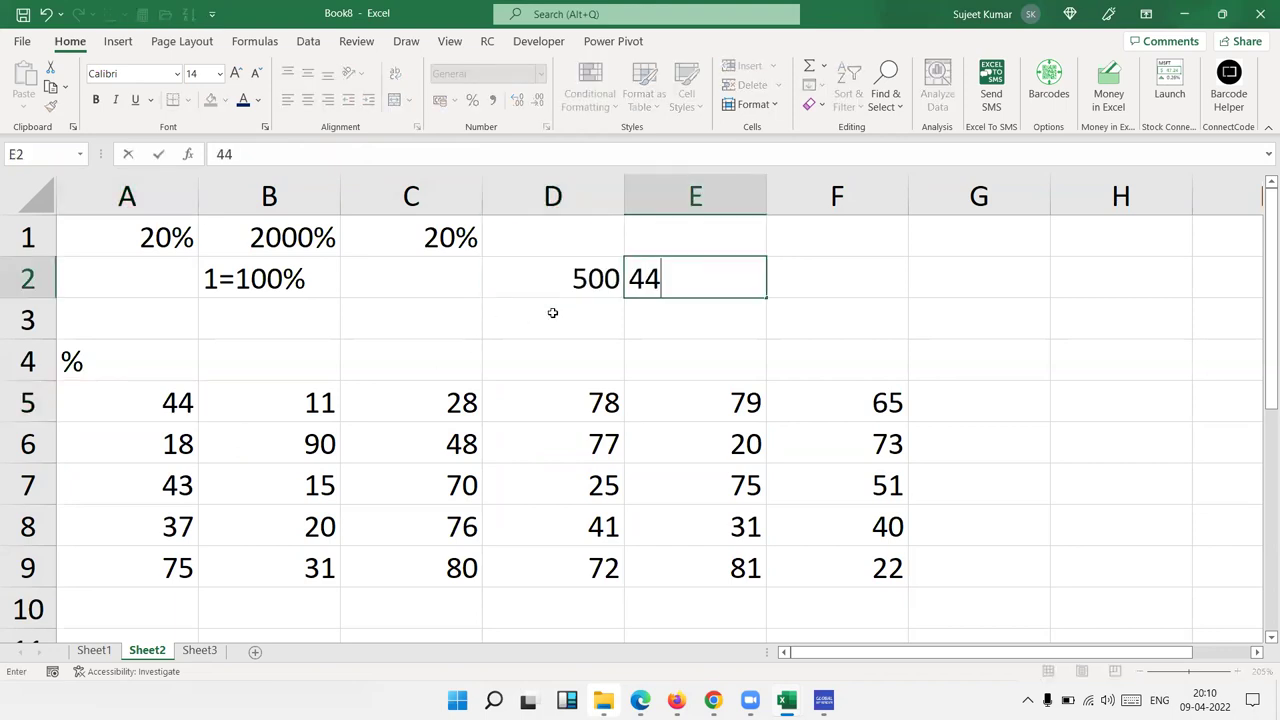
text(%)
key(Return)
key(Up)
key(Right)
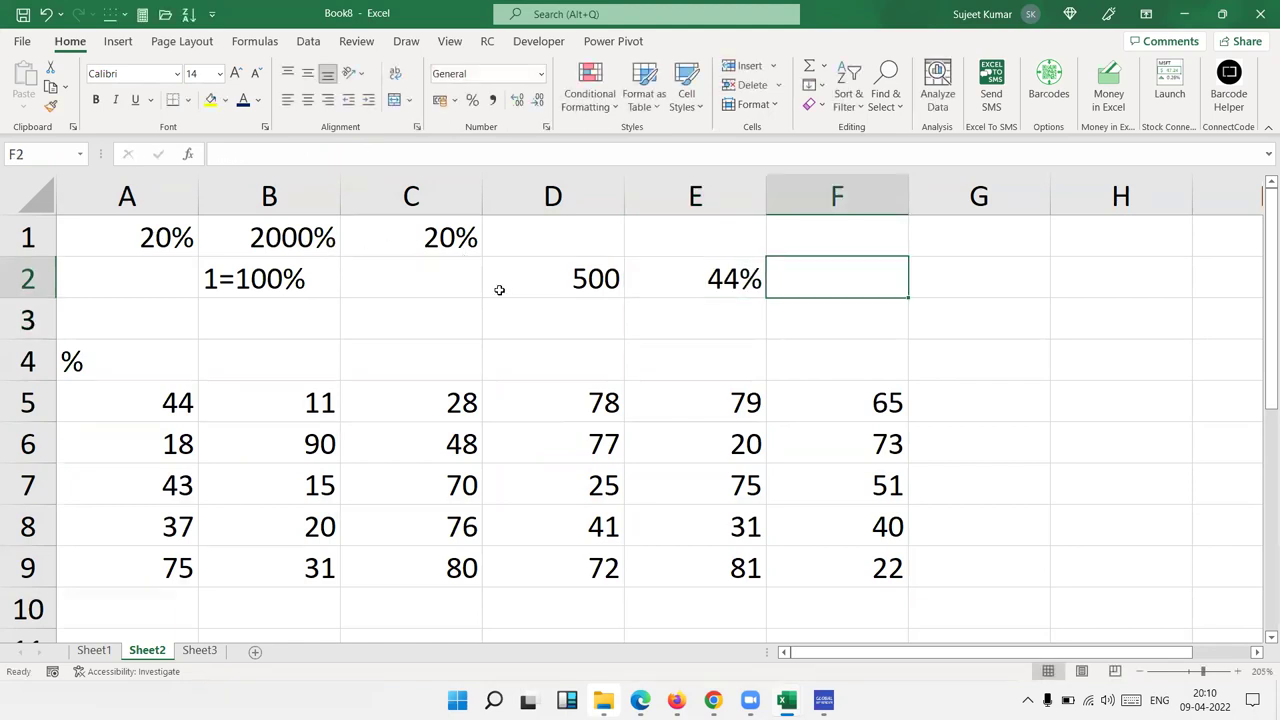
text(=)
click(499, 290)
text(*)
key(Left)
key(Return)
key(Up)
Enter 500 and 44 in D3:E3, then fill F3 with the formula corrected to =D3*E3/100.
key(Left)
key(Left)
key(Down)
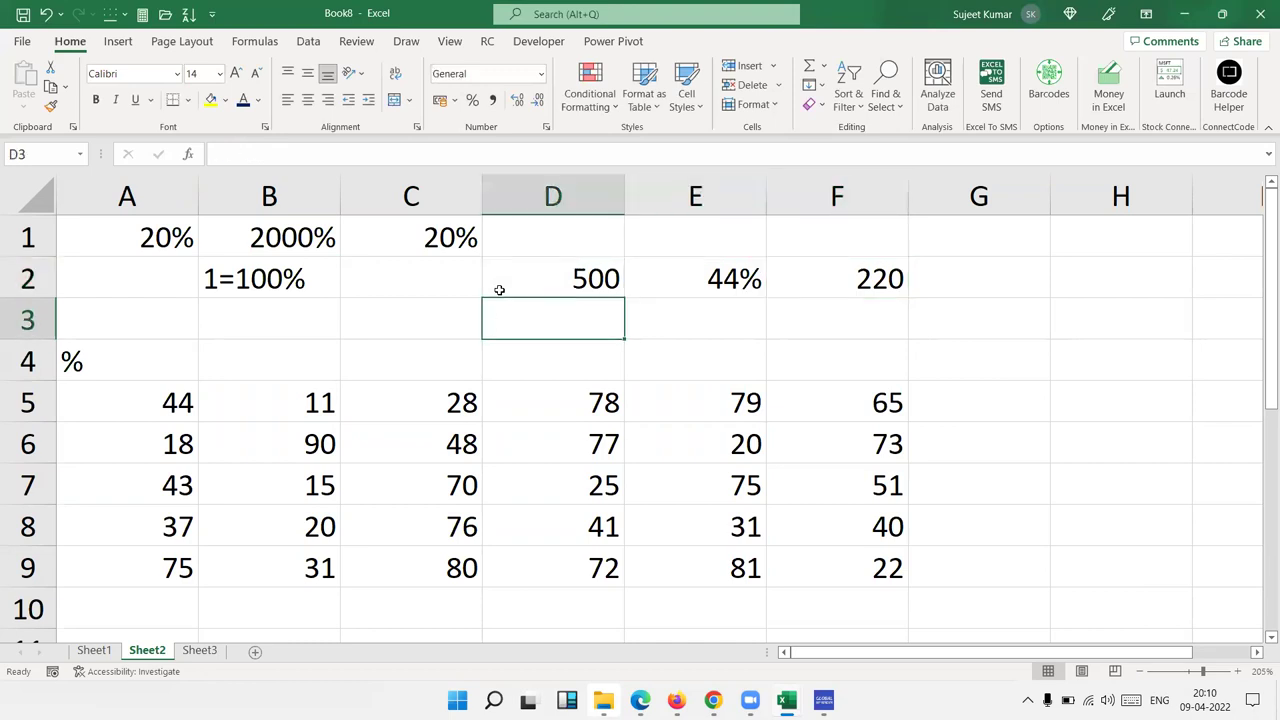
text(500)
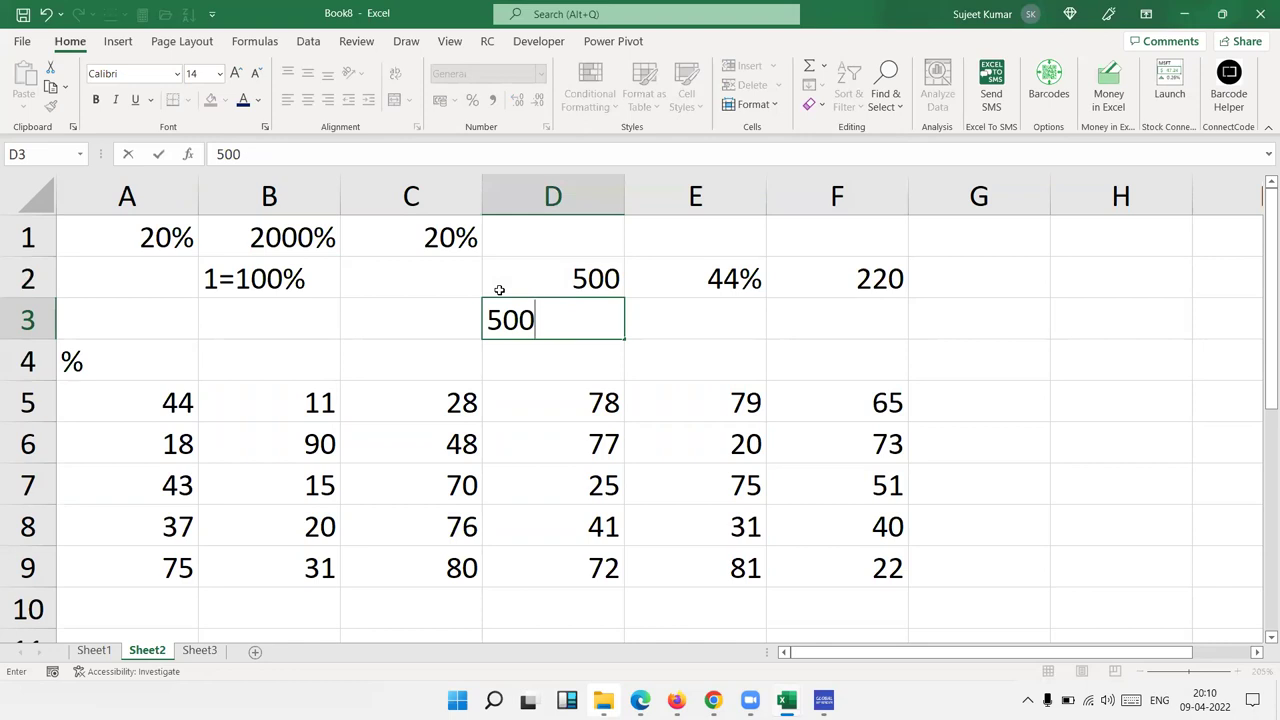
key(Right)
text(44)
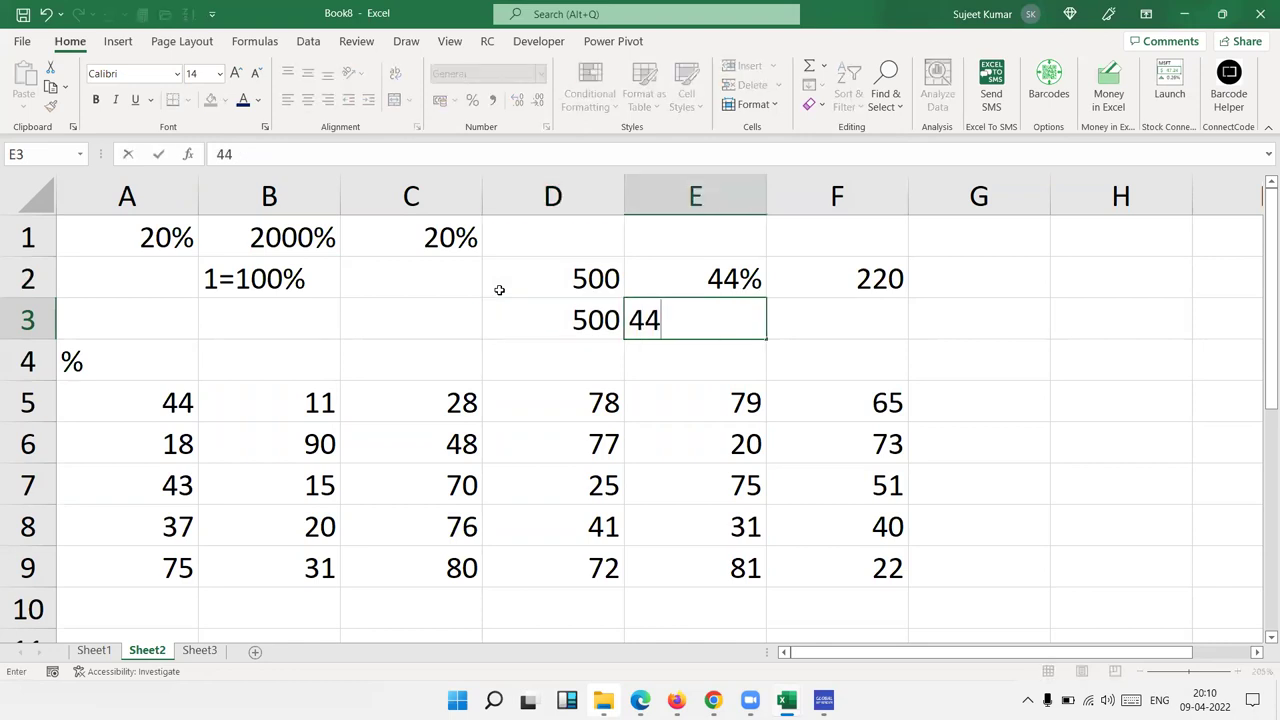
key(Right)
key(Left)
key(Right)
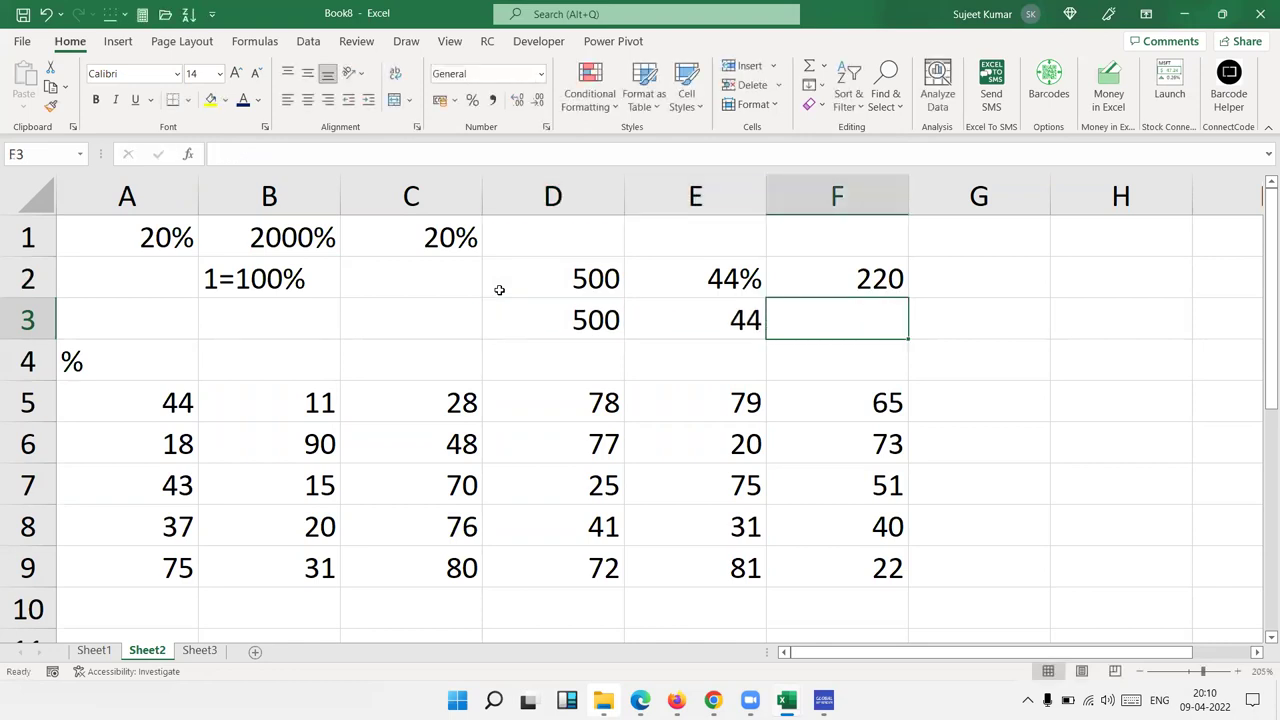
key(ctrl+d)
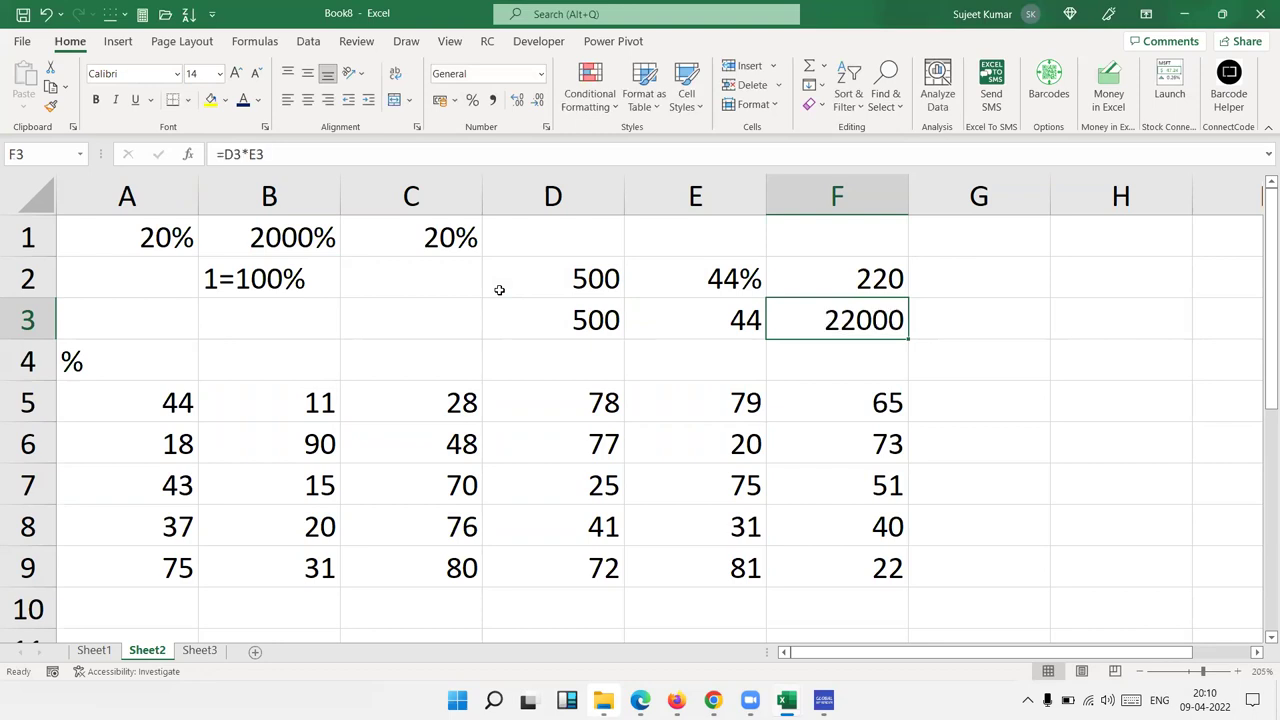
key(F2)
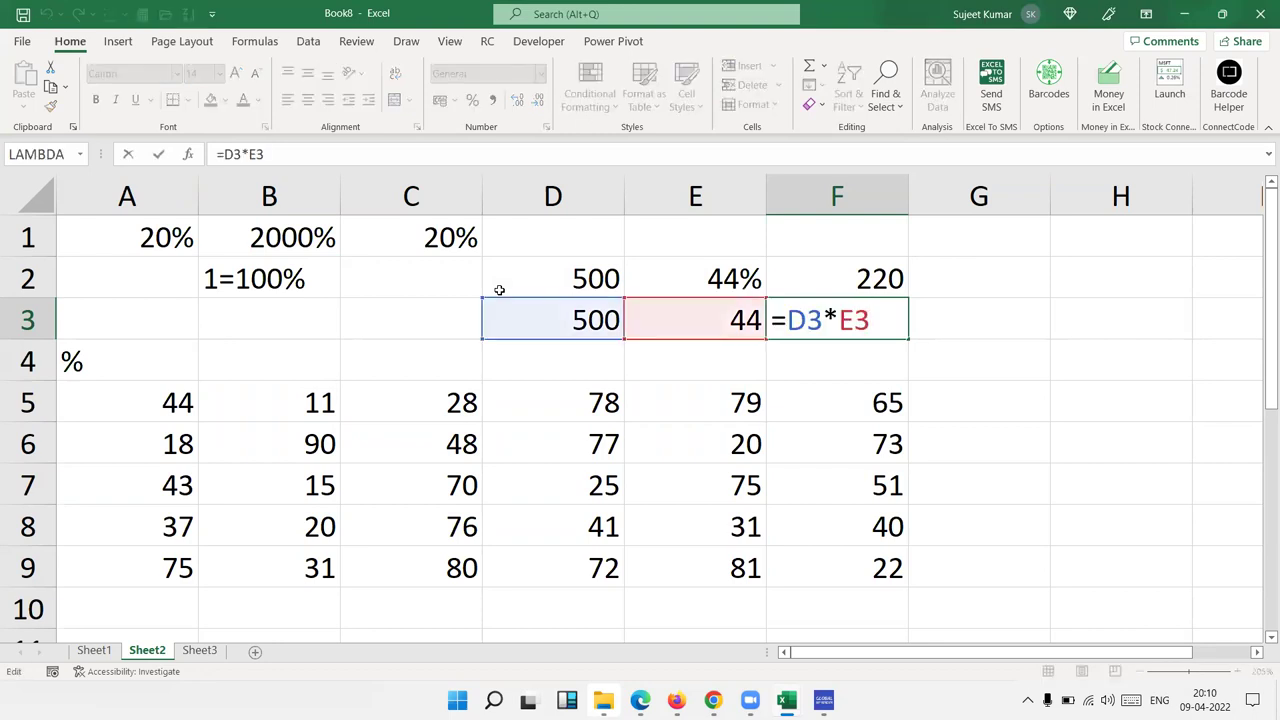
text(/1)
text(00)
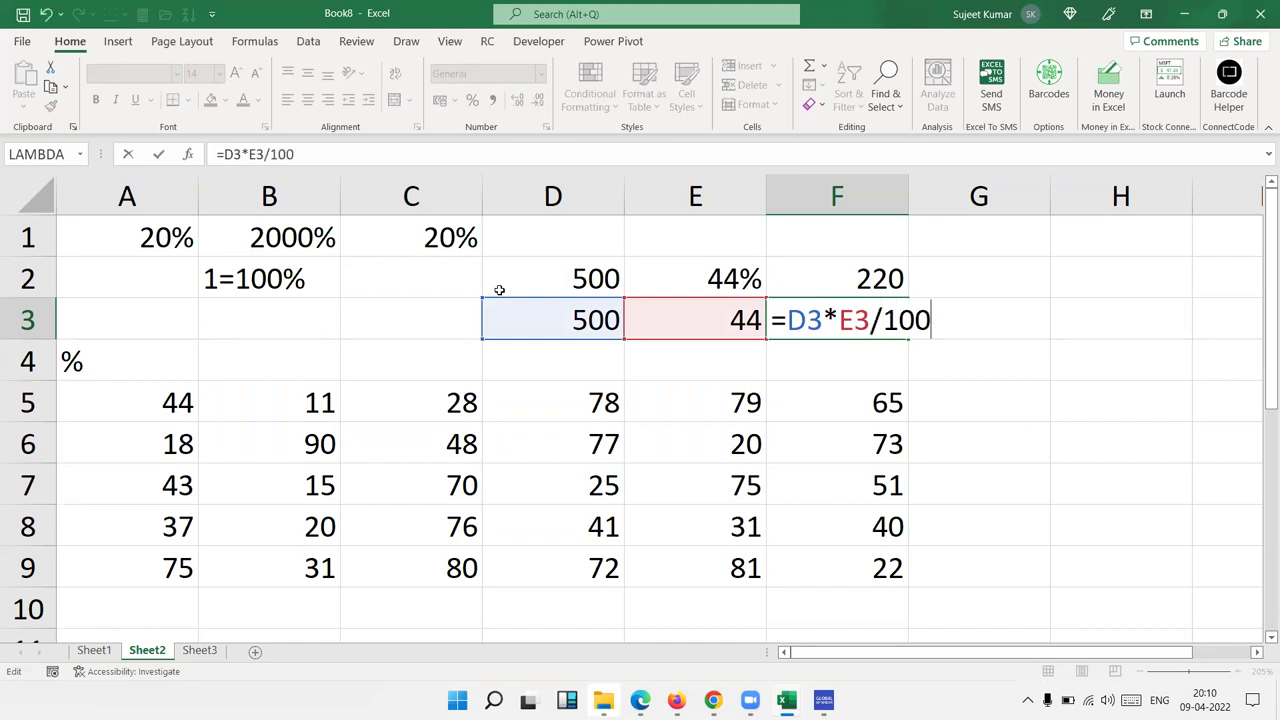
text(.)
key(BackSpace)
key(Return)
key(Up)
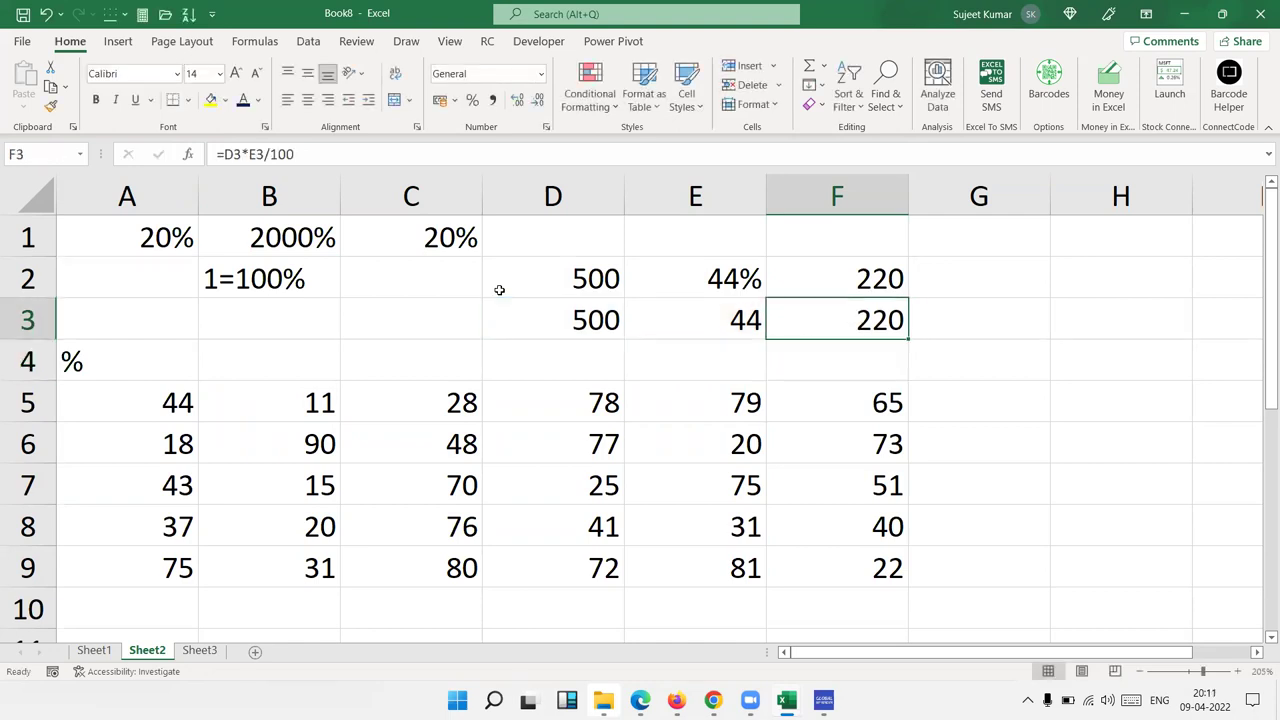
key(Down)
key(Down)
Select the A5:F9 scores and review the 44% in E2 and F2's formula.
key(ctrl+shift+Left)
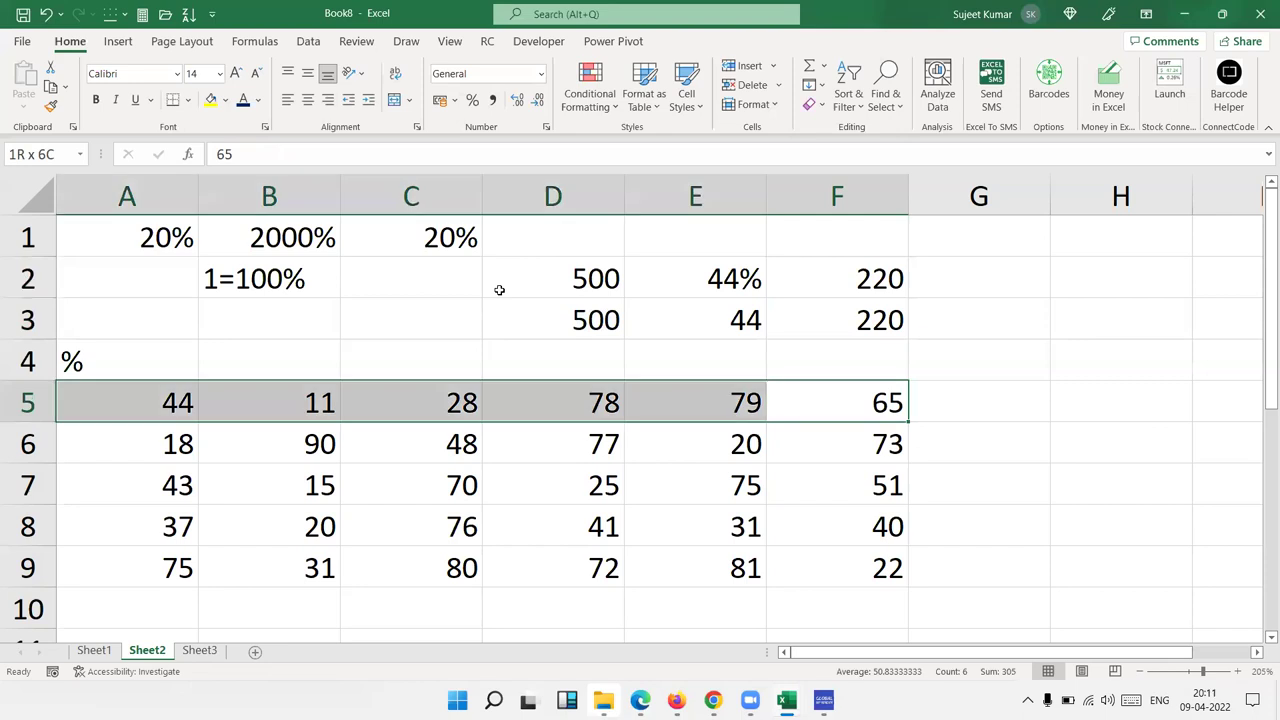
key(ctrl+shift+Down)
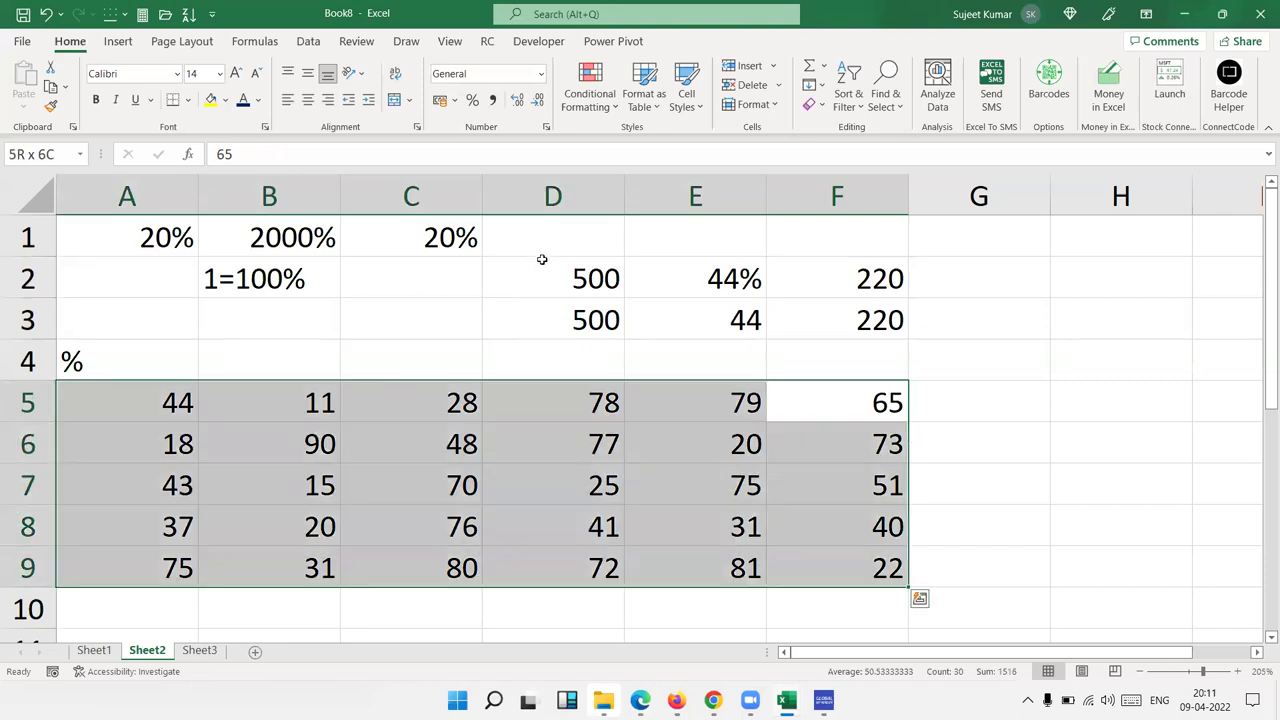
click(684, 284)
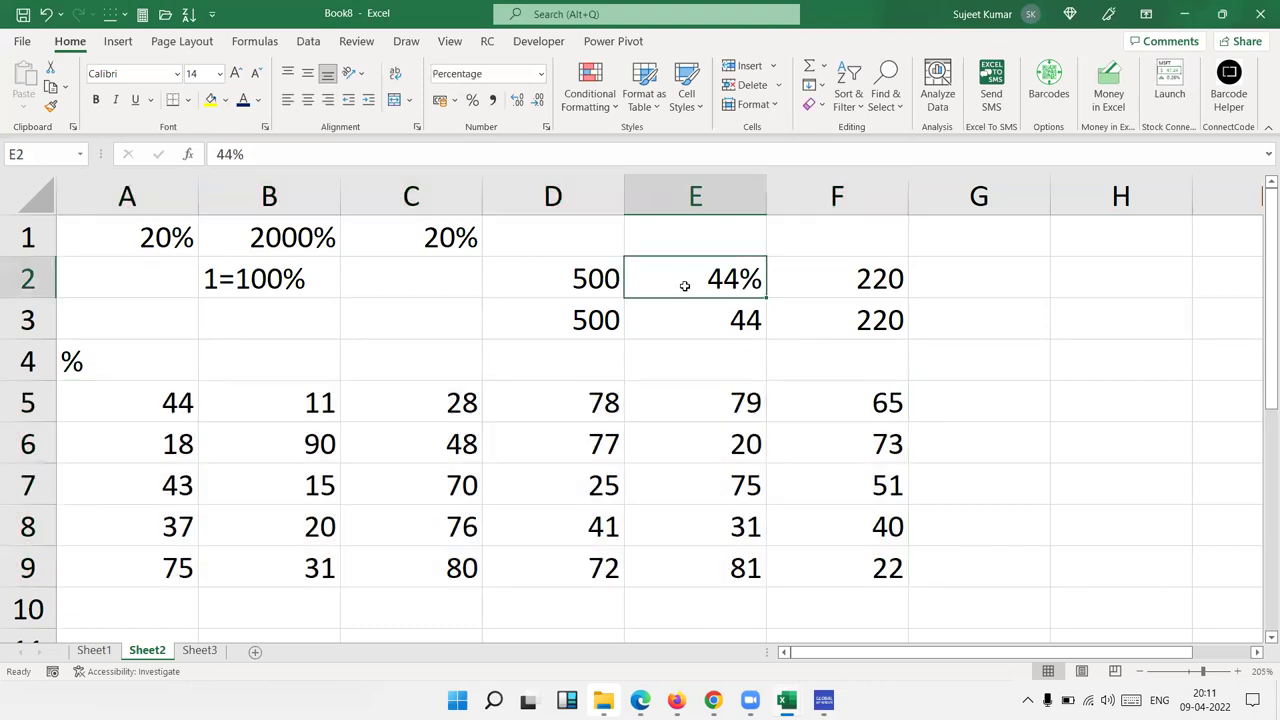
click(824, 287)
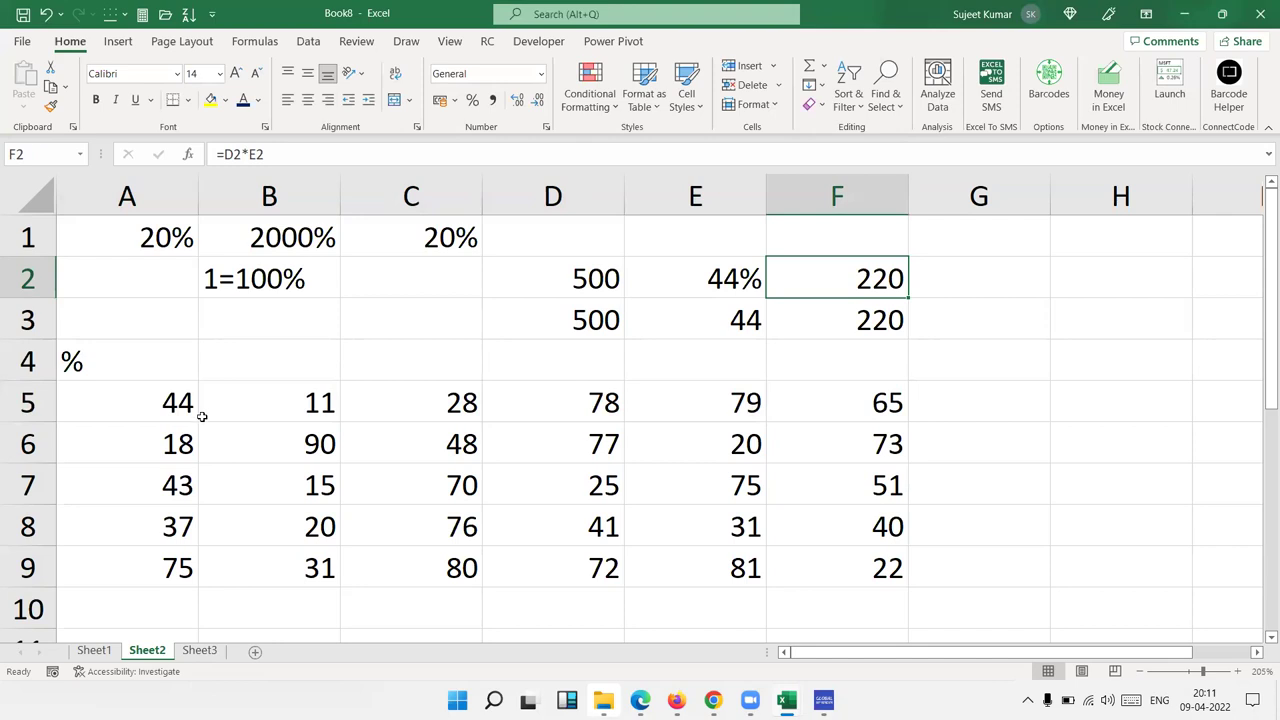
drag(178, 405, 734, 553)
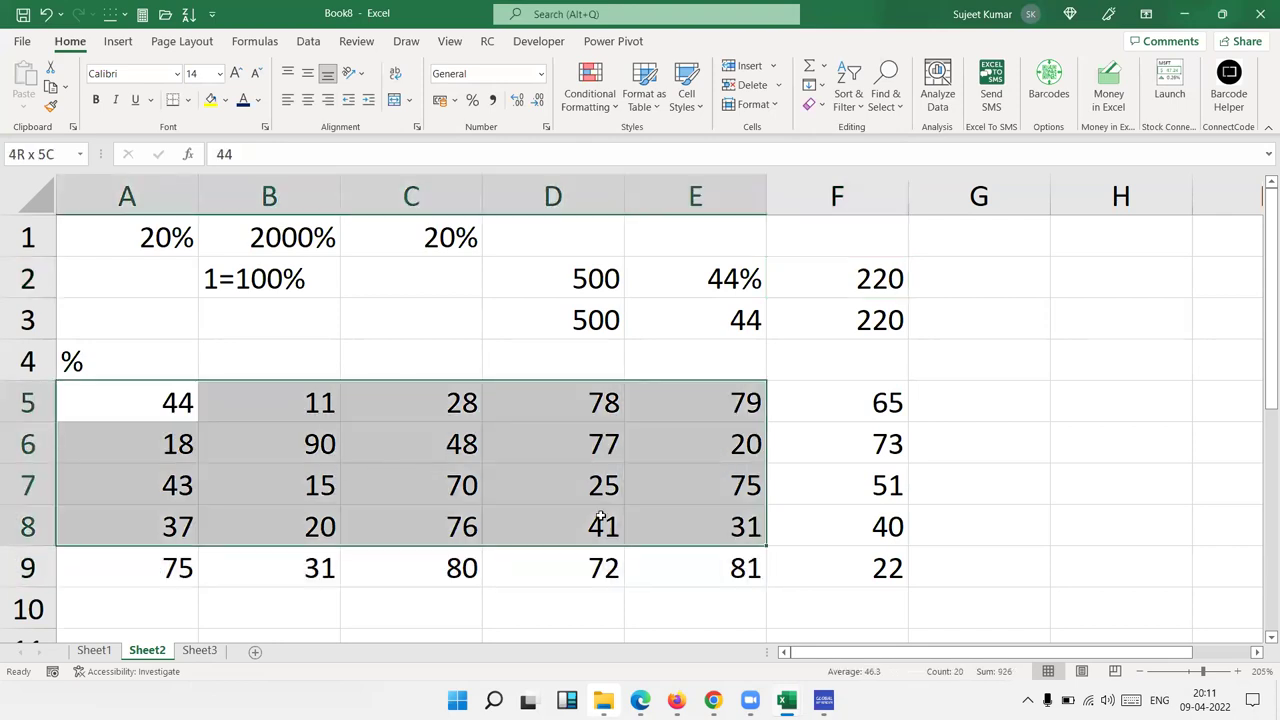
Apply Percent Style to A5, compare with B1's 2000%, then revert A5 to General.
click(188, 400)
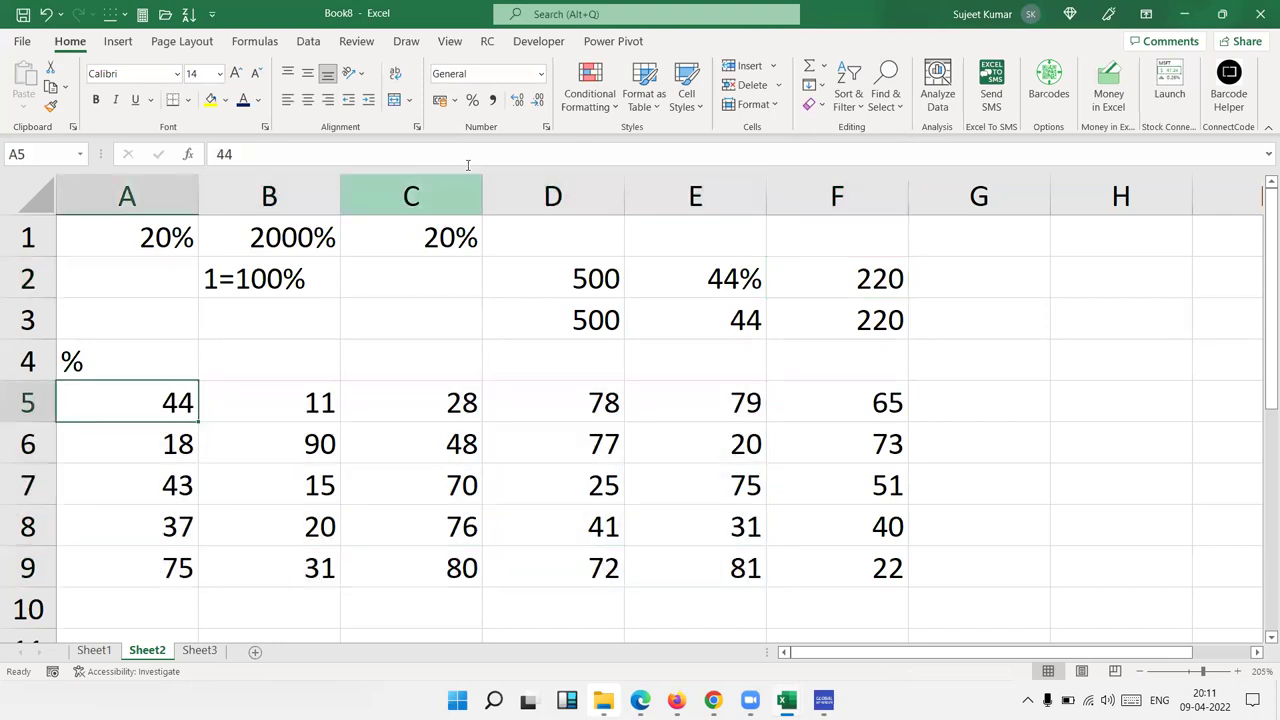
click(472, 100)
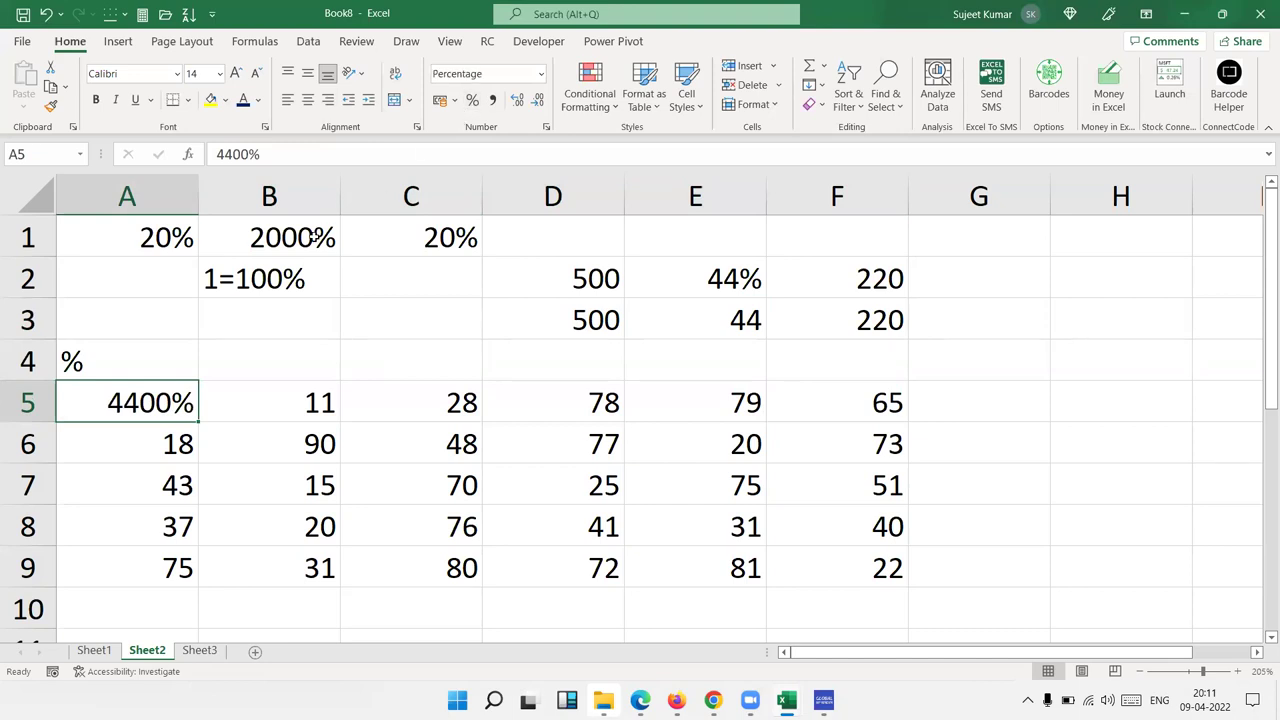
click(302, 241)
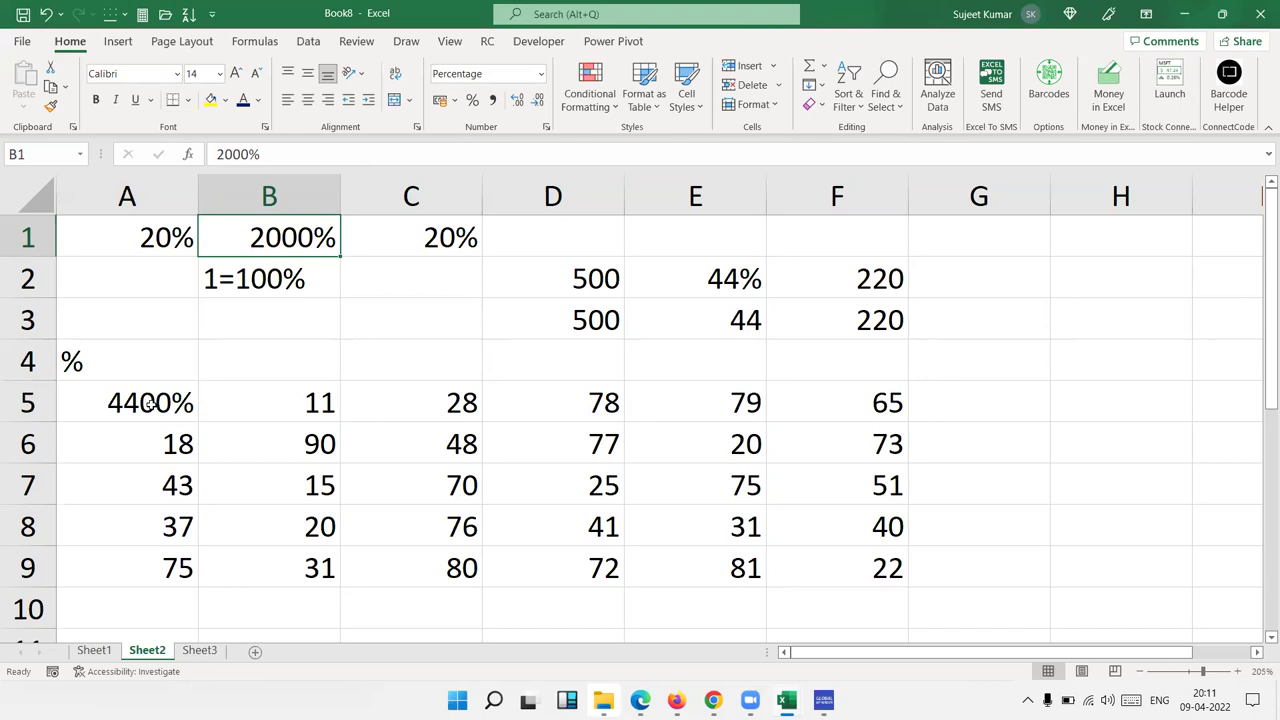
click(152, 405)
key(ctrl+shift+asciitilde)
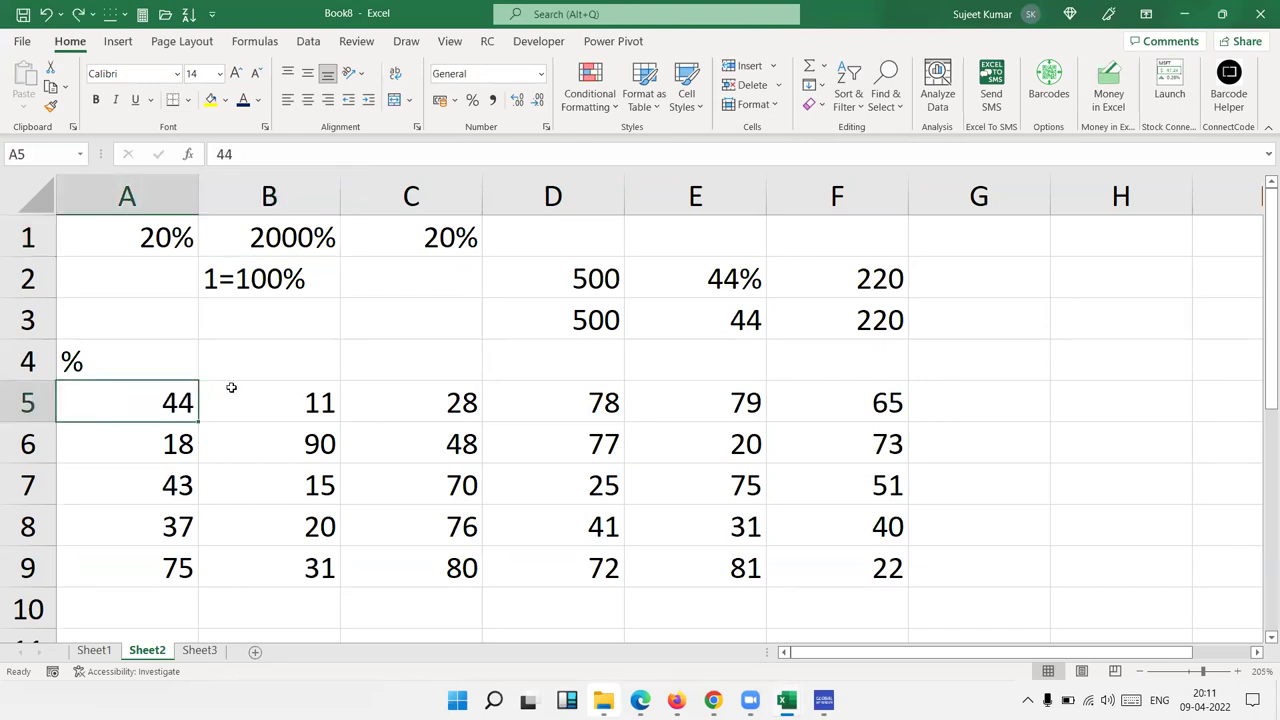
Append % to the A5, A6 and A7 scores (44%, 18%, 43%), then undo those entries.
click(243, 163)
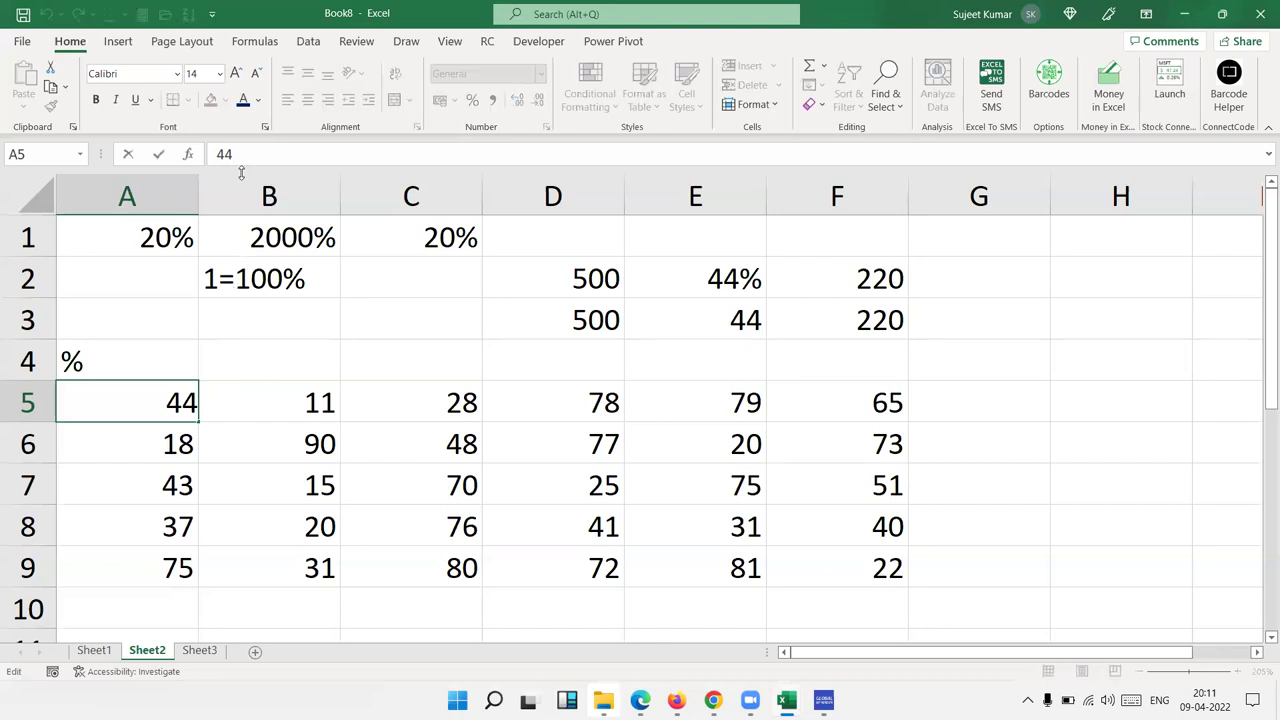
text(%)
key(Return)
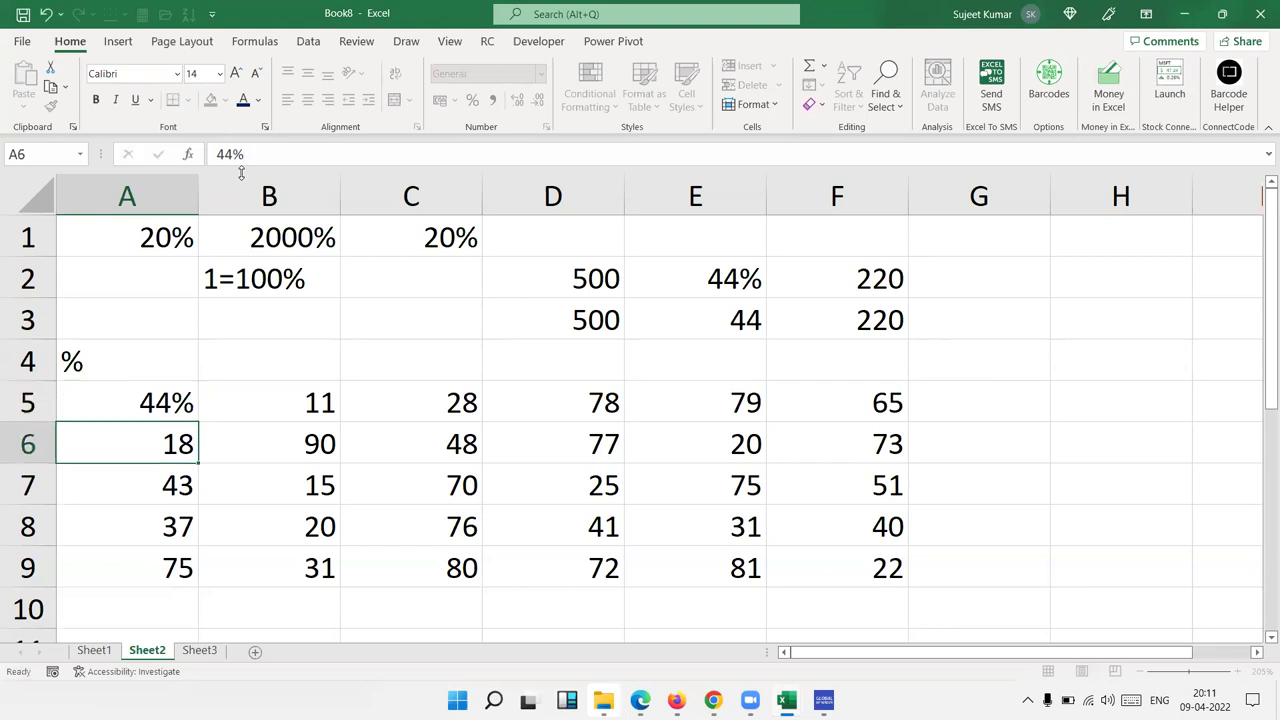
click(246, 155)
text(%)
key(Return)
click(247, 155)
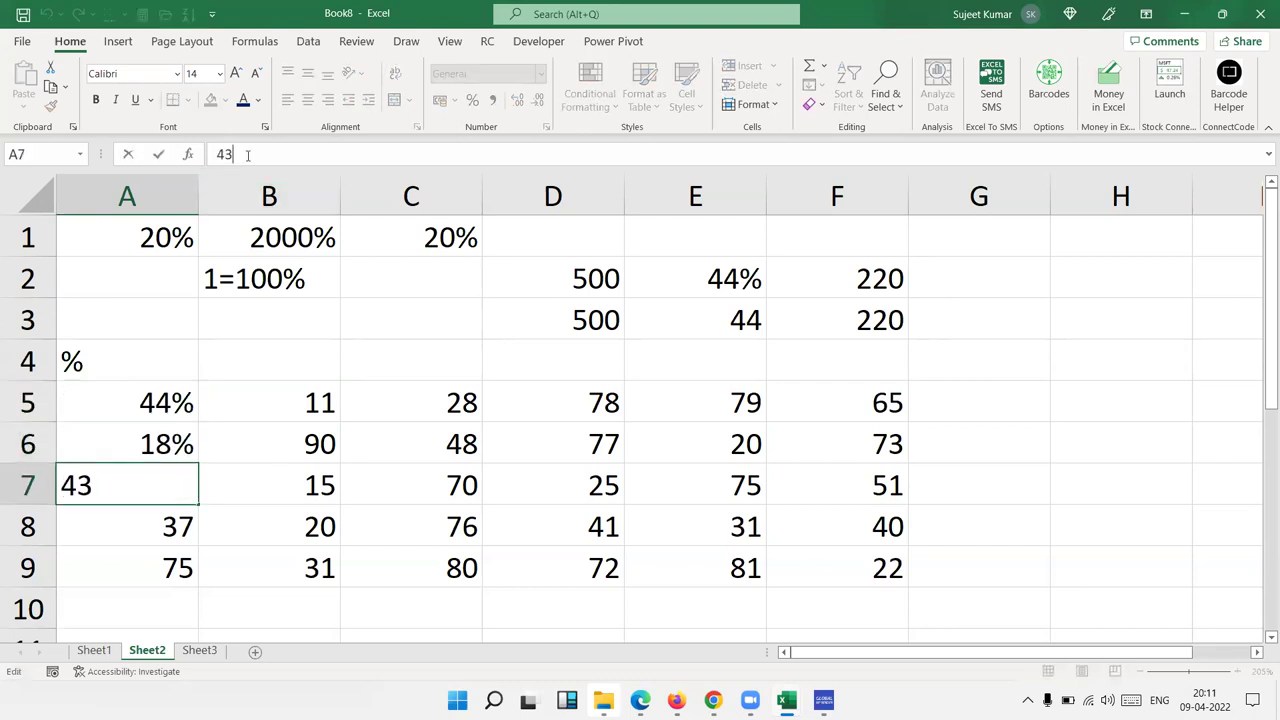
text(%)
key(Return)
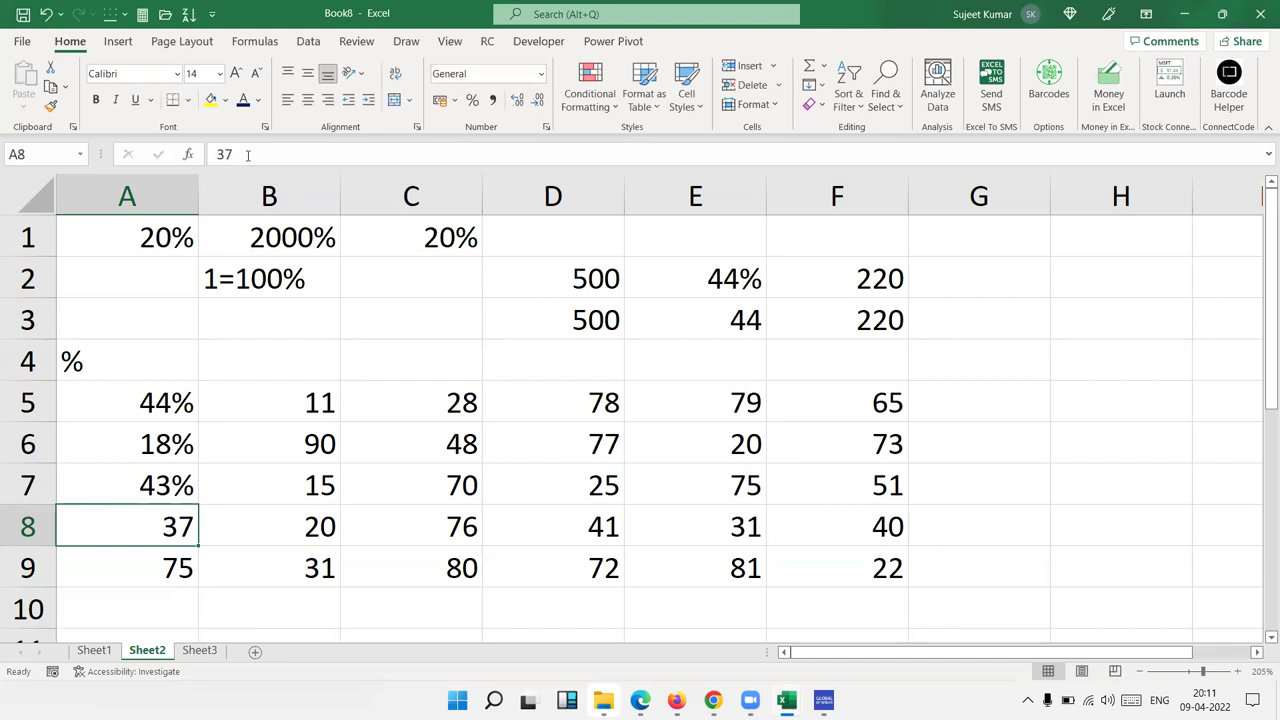
key(ctrl+z)
key(ctrl+z)
key(ctrl+z)
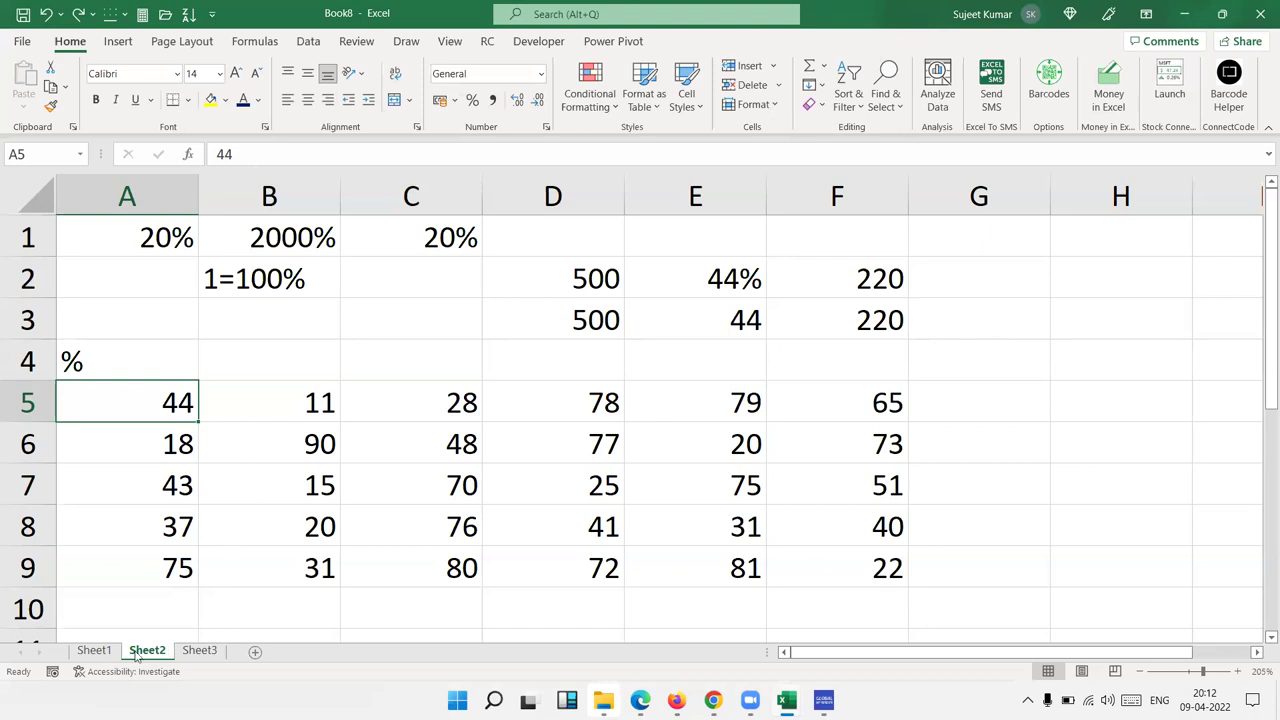
Check the 20 and 1000 cells on Sheet1, then enter 100 in H3 of Sheet2.
click(88, 651)
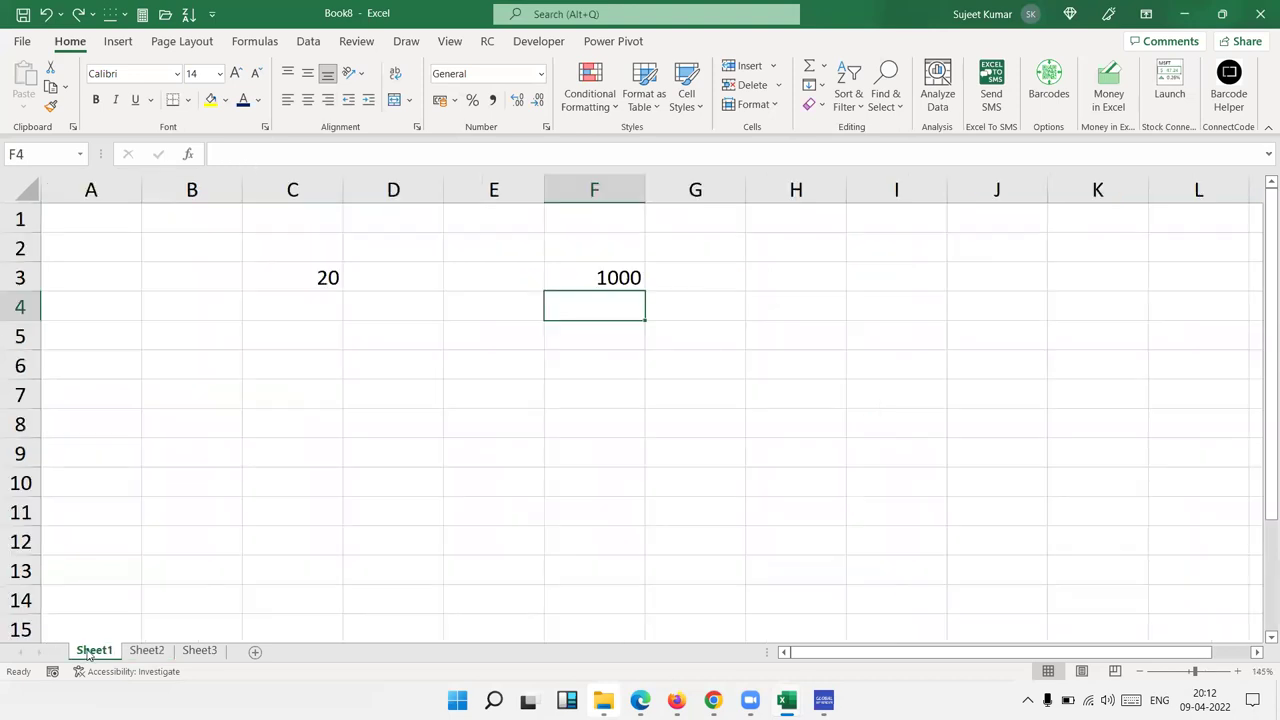
drag(298, 256, 603, 297)
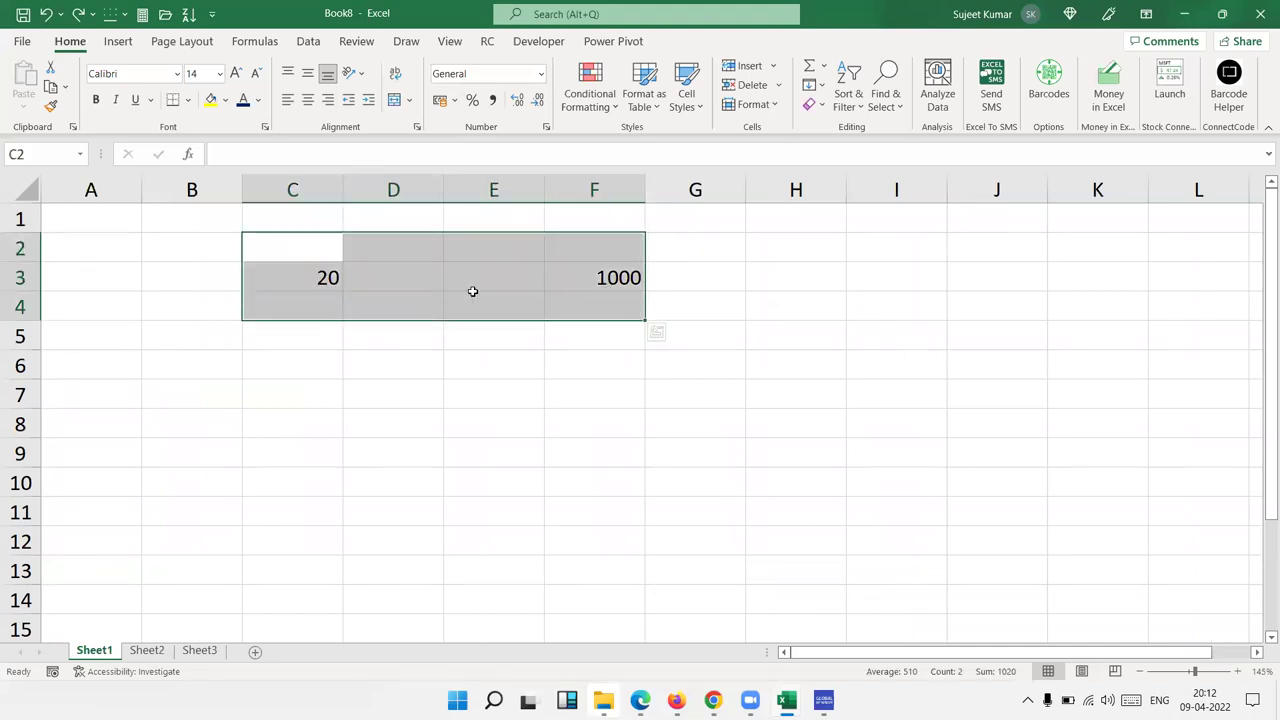
click(160, 655)
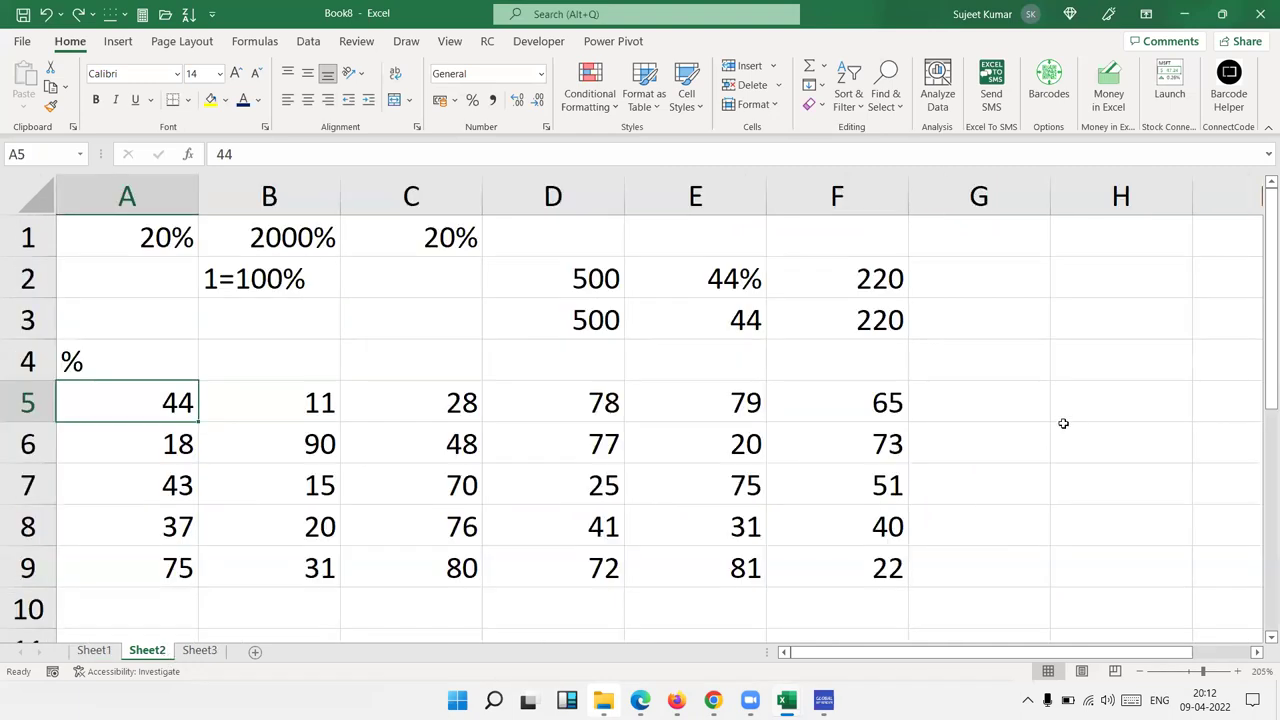
click(1058, 336)
key(F2)
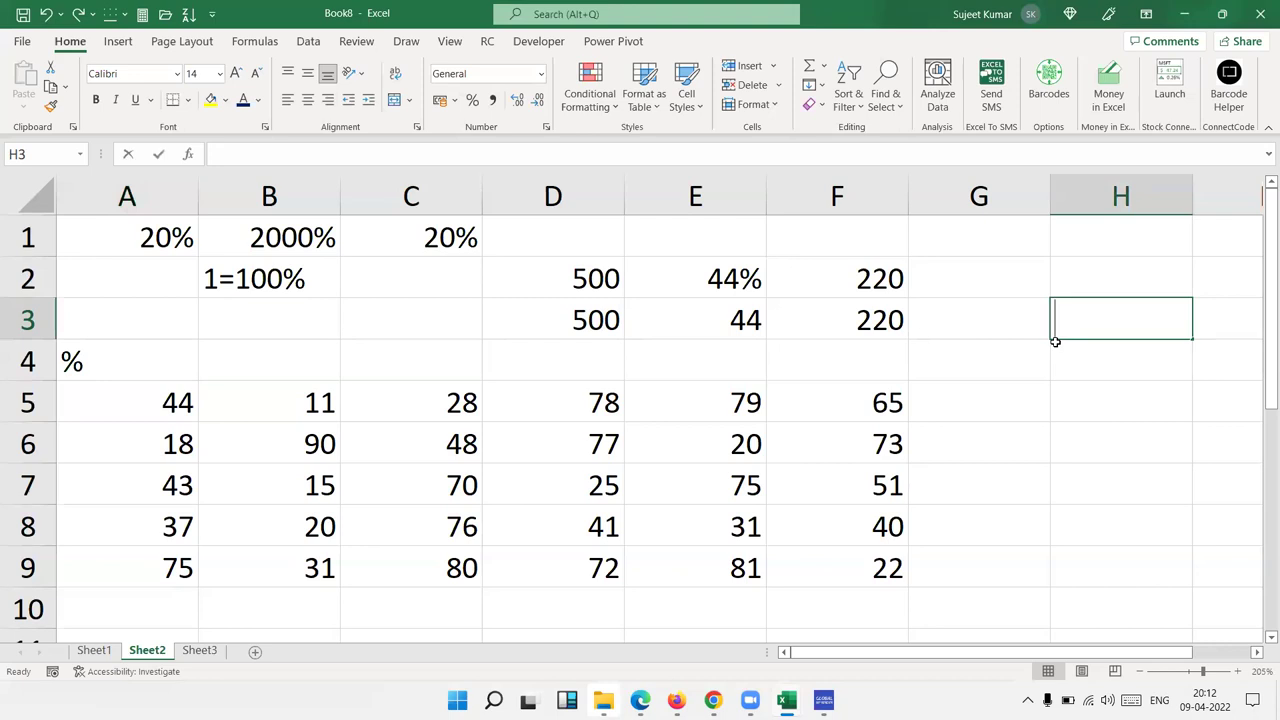
text(100)
key(Return)
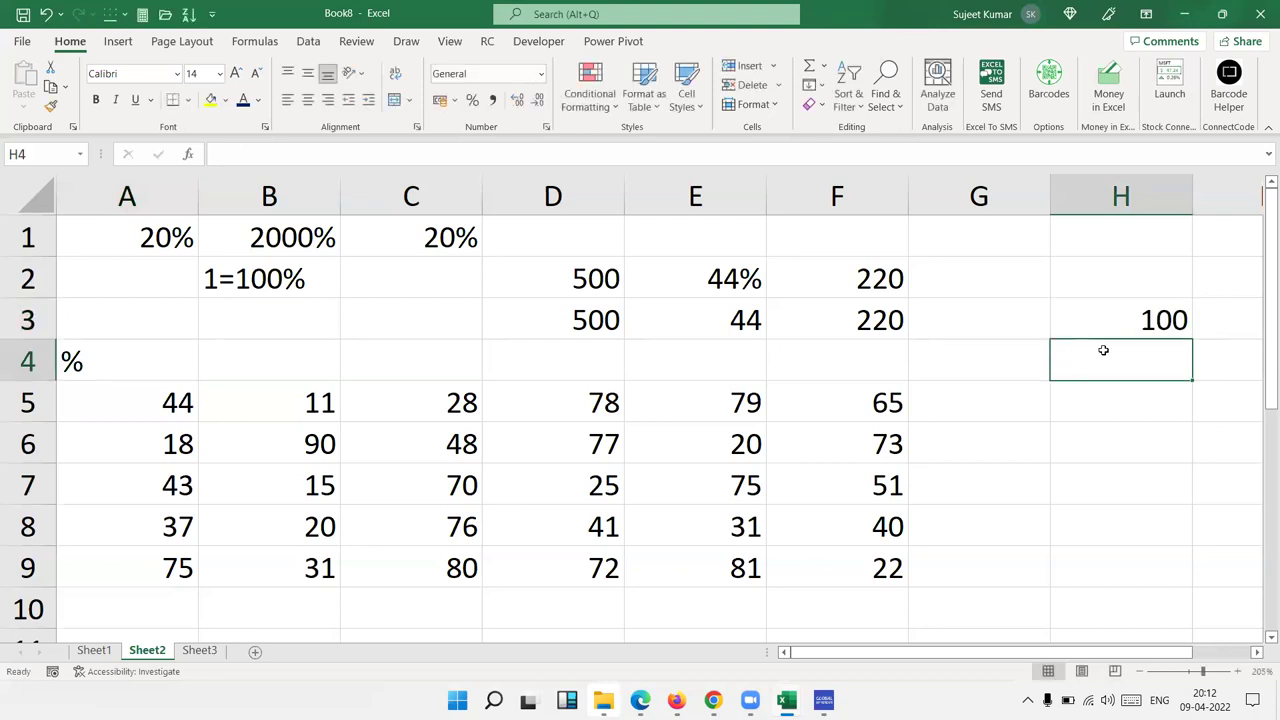
Copy the 100 from H3 and Paste Special with Divide onto the scores in A5:F9.
click(1114, 331)
key(ctrl+c)
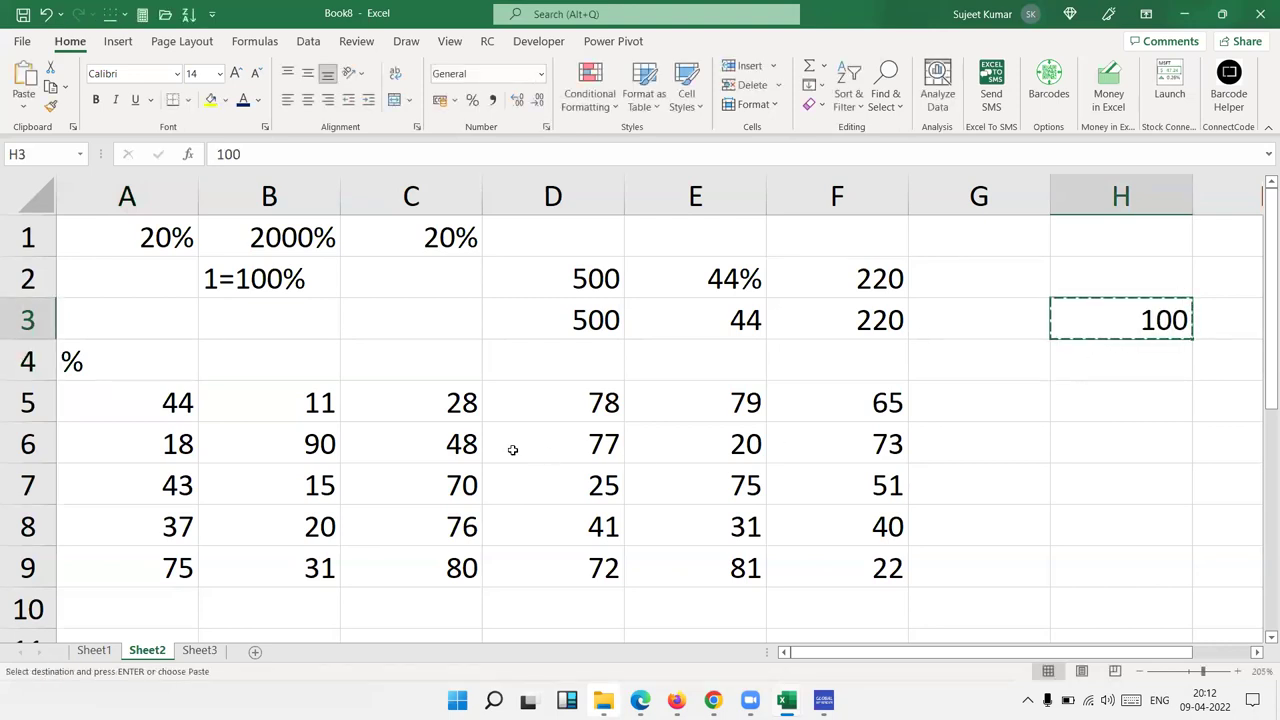
drag(170, 405, 815, 550)
right_click(786, 523)
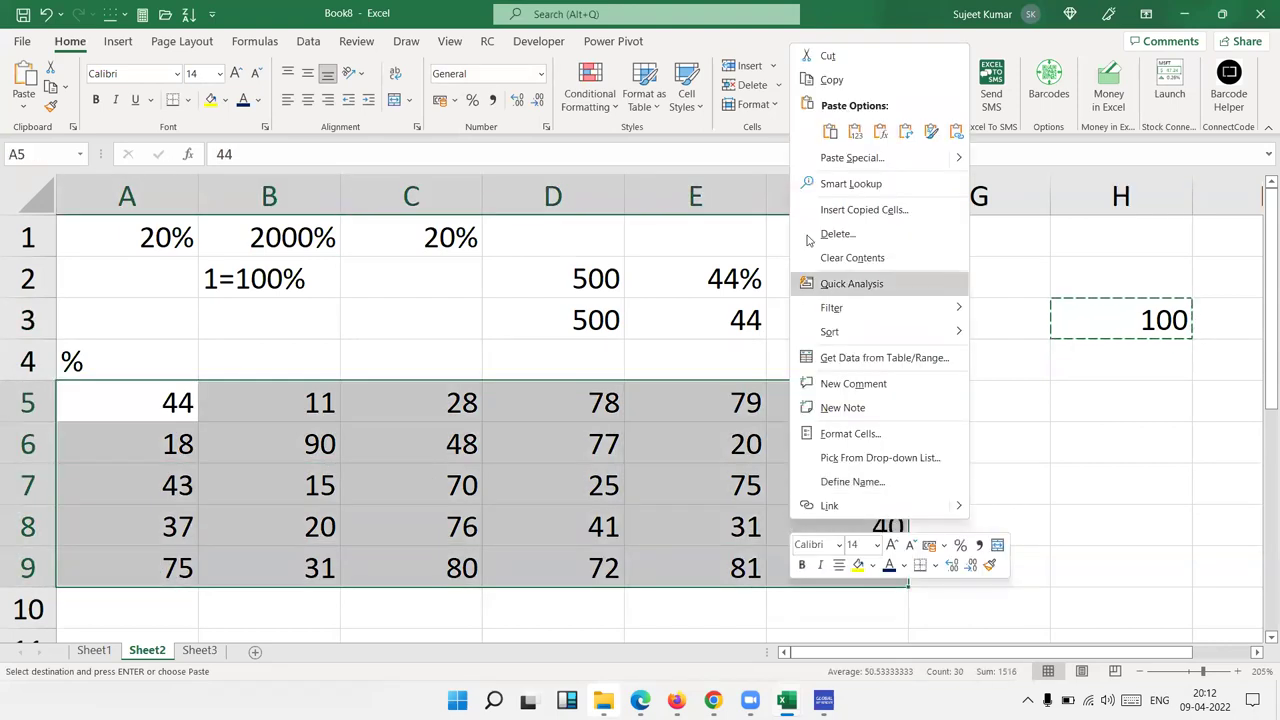
click(824, 157)
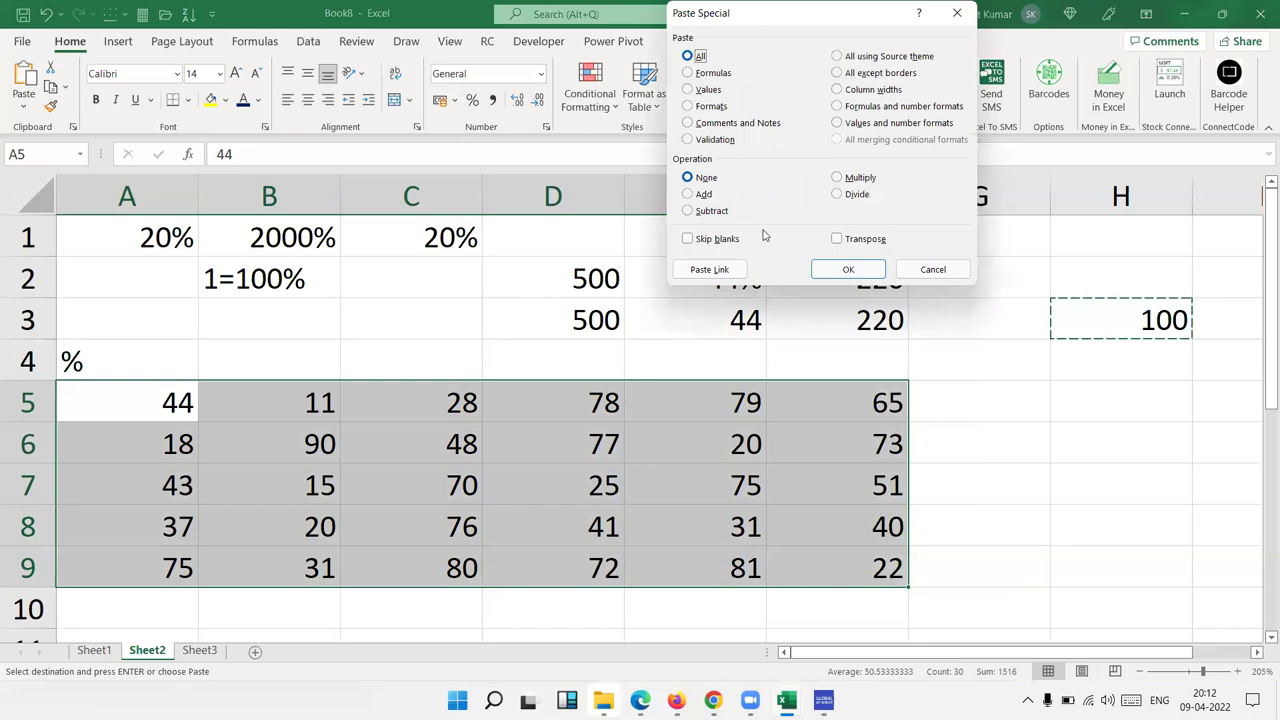
click(855, 195)
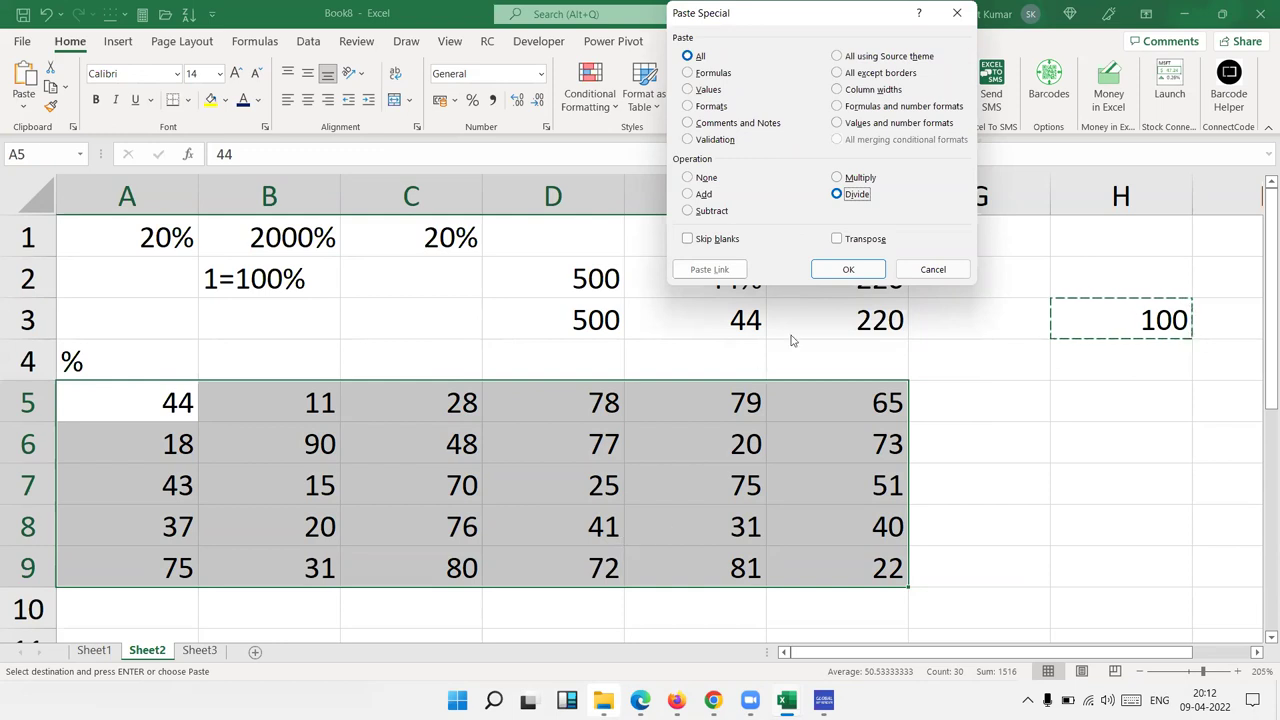
click(830, 279)
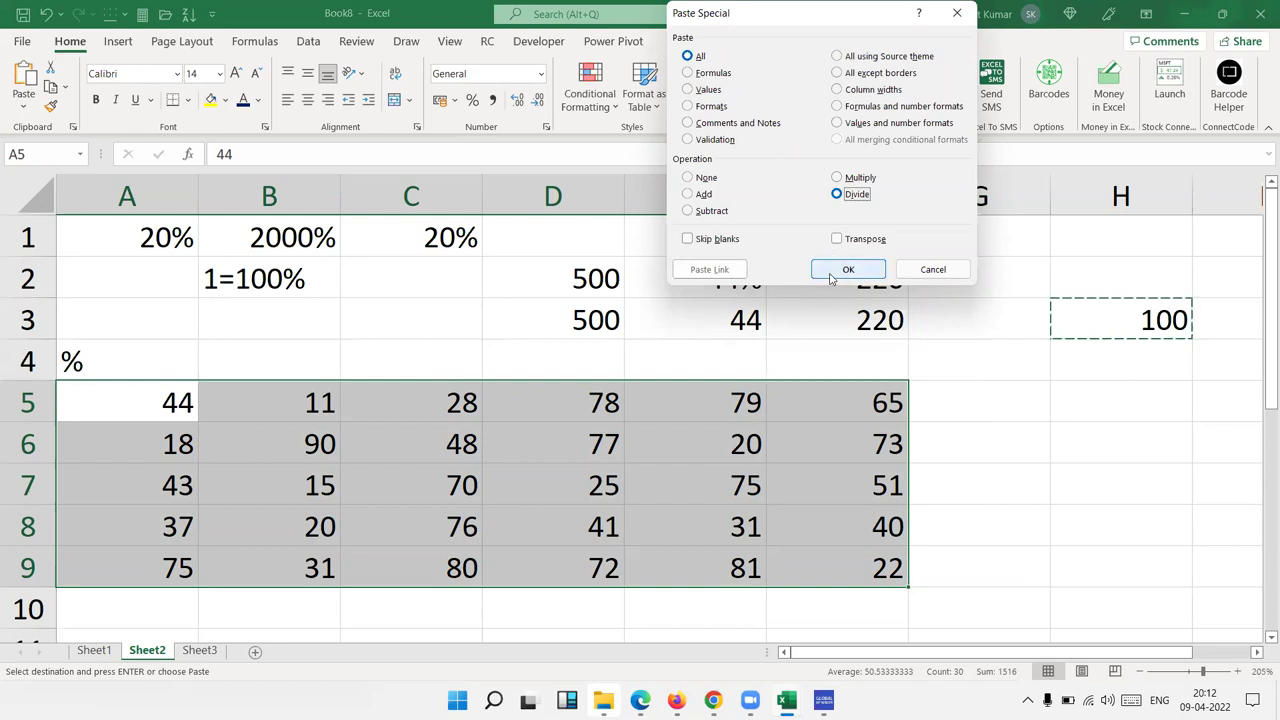
click(830, 272)
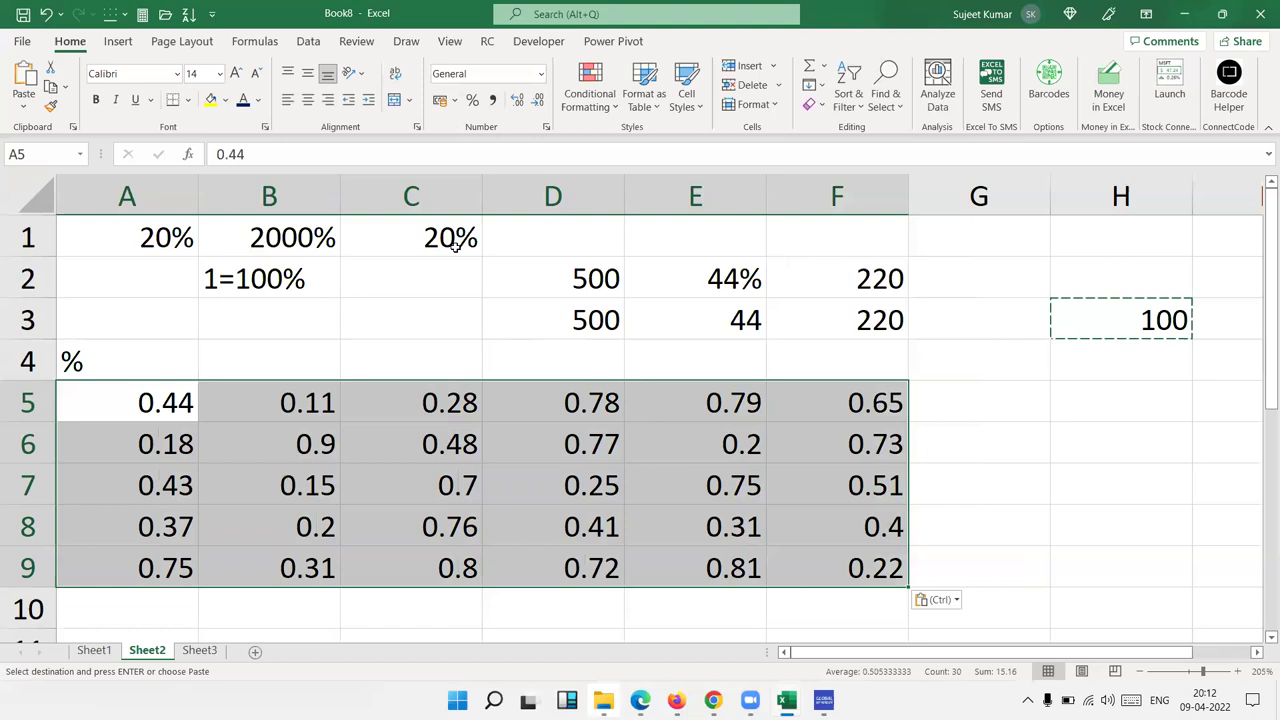
Apply Percent Style to the divided scores, then return to Sheet1.
key(ctrl)
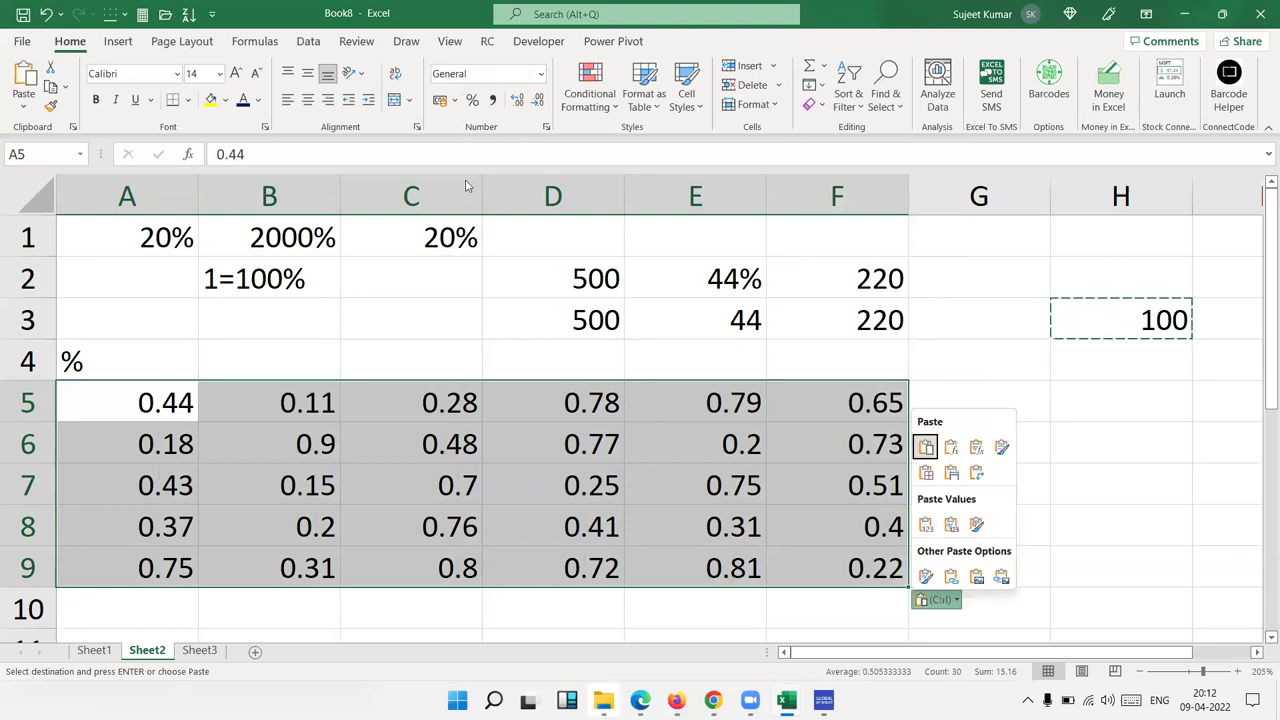
click(474, 104)
click(474, 104)
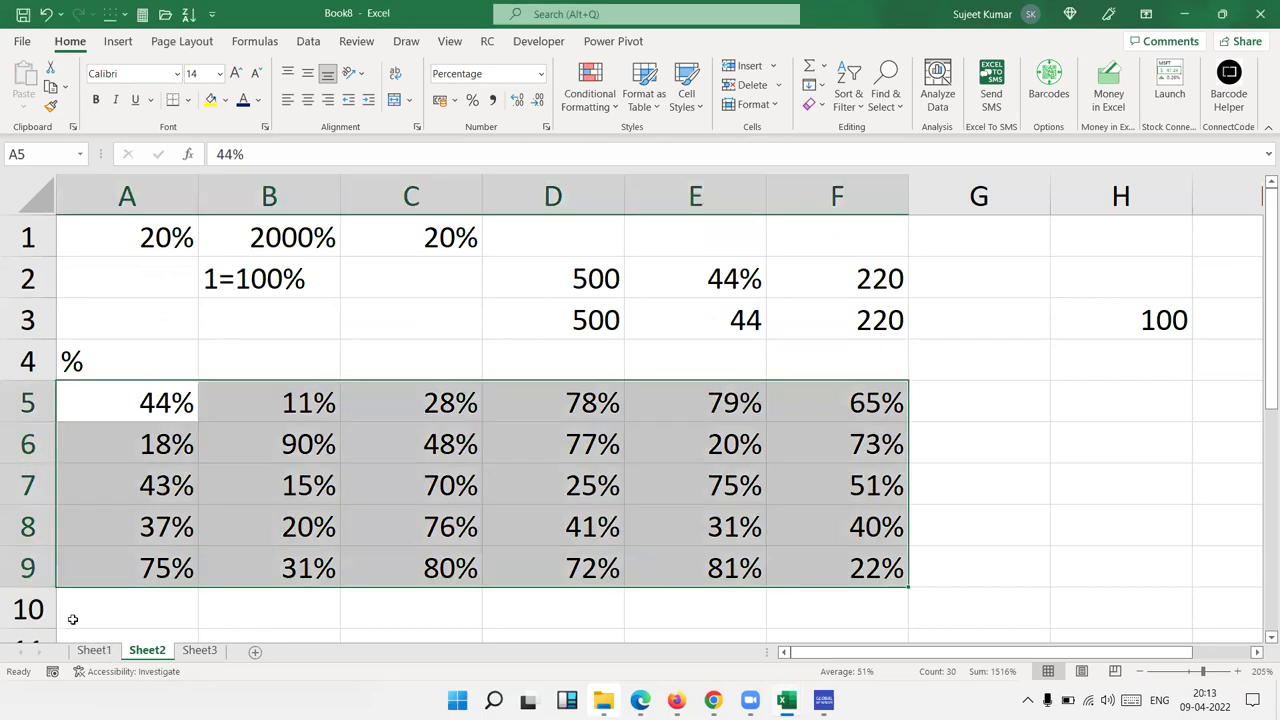
click(94, 650)
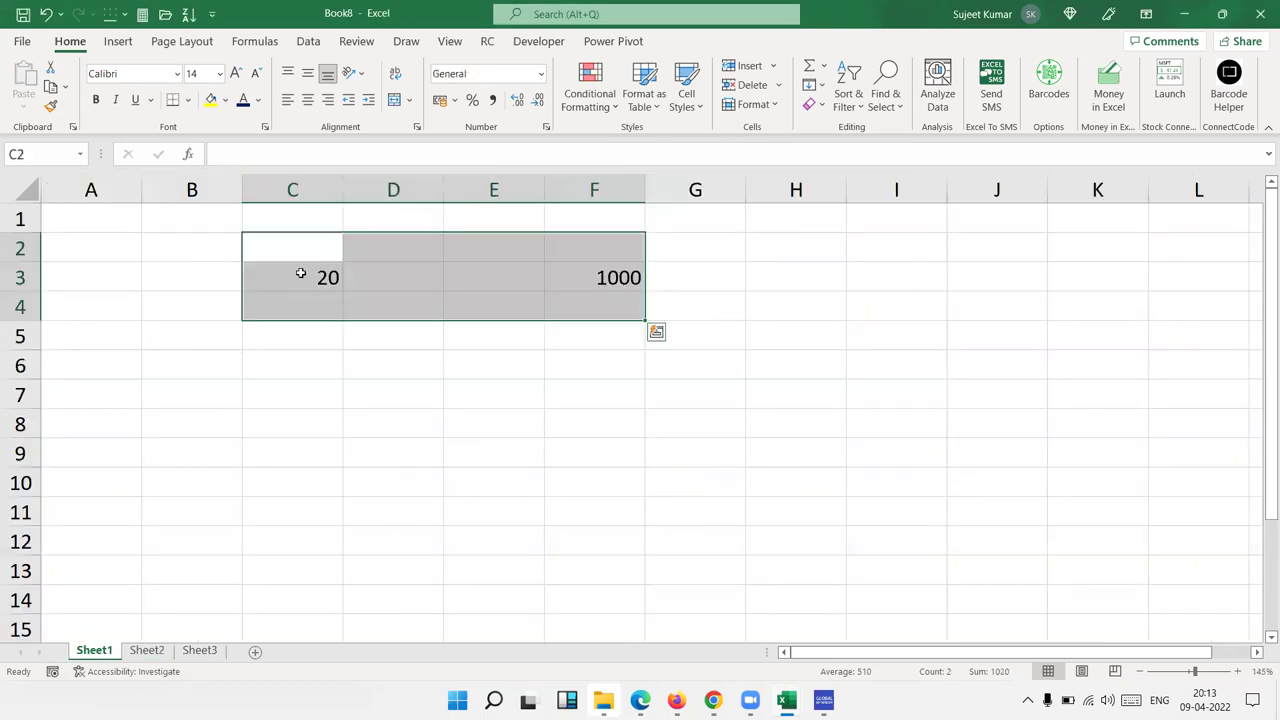
Go back to Sheet2 and review its percentage grid, ending with A5:F9 selected.
drag(300, 274, 607, 323)
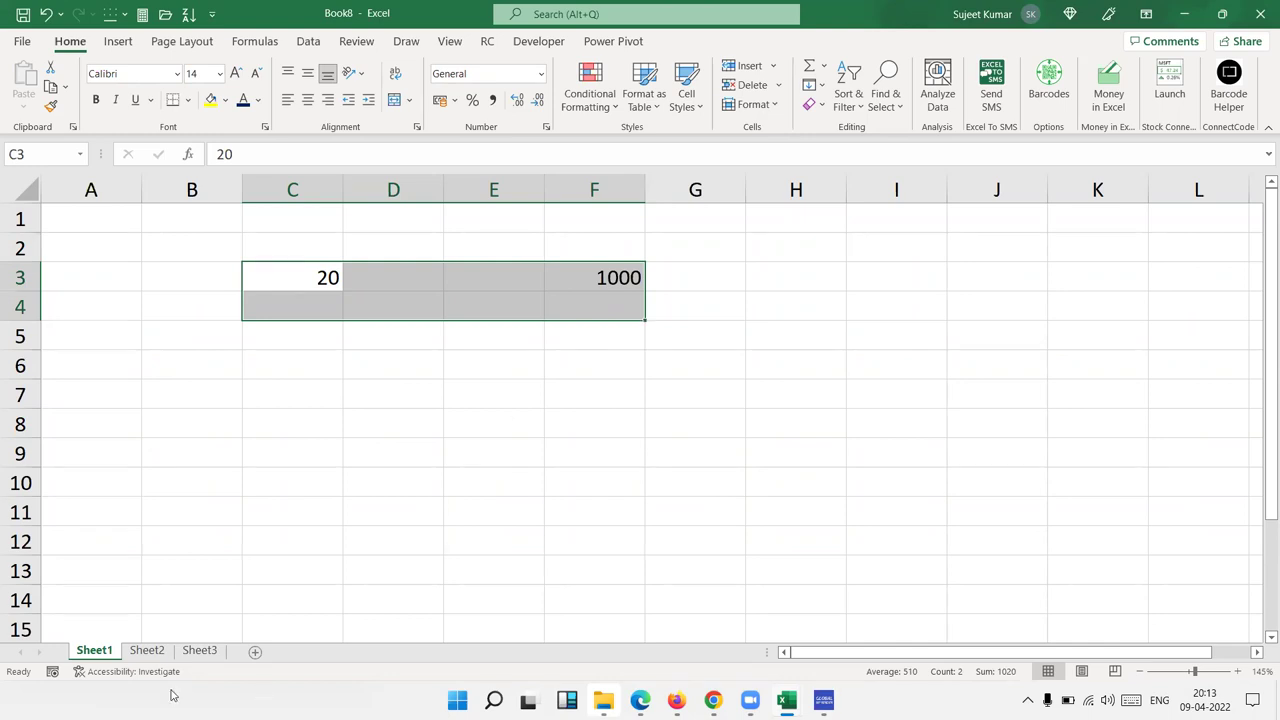
click(147, 651)
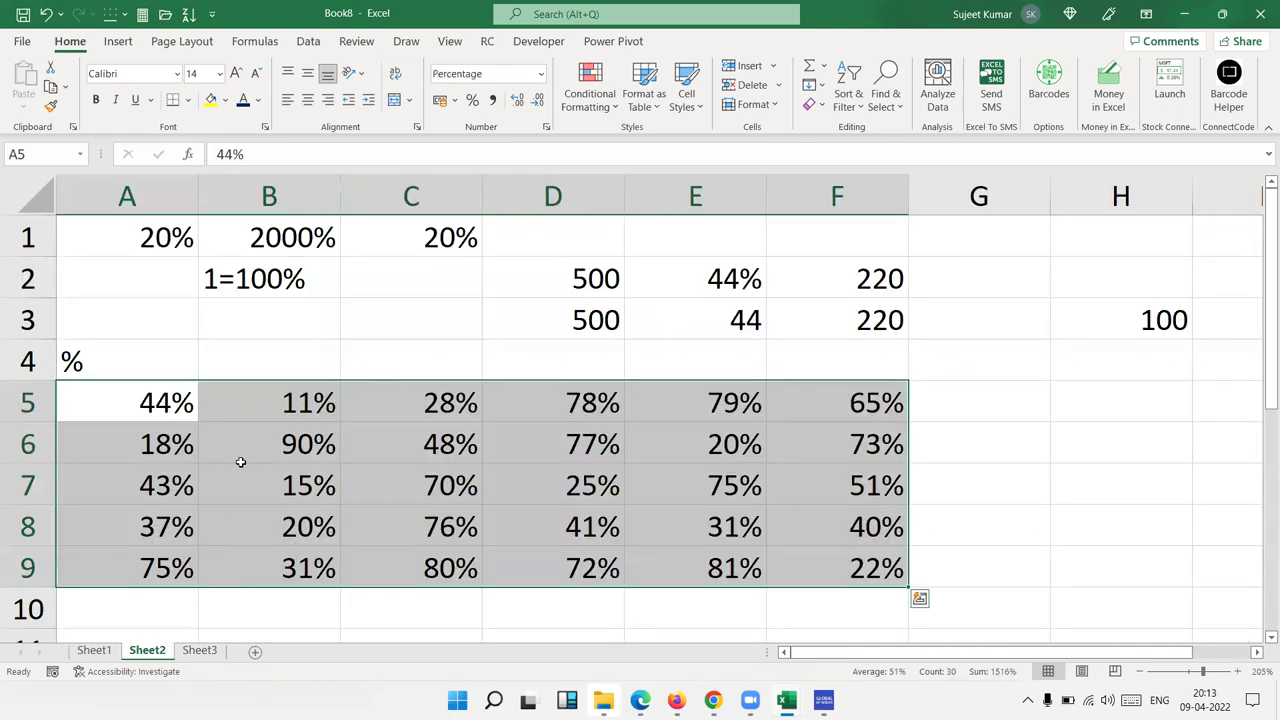
drag(135, 392, 872, 571)
drag(1168, 332, 910, 386)
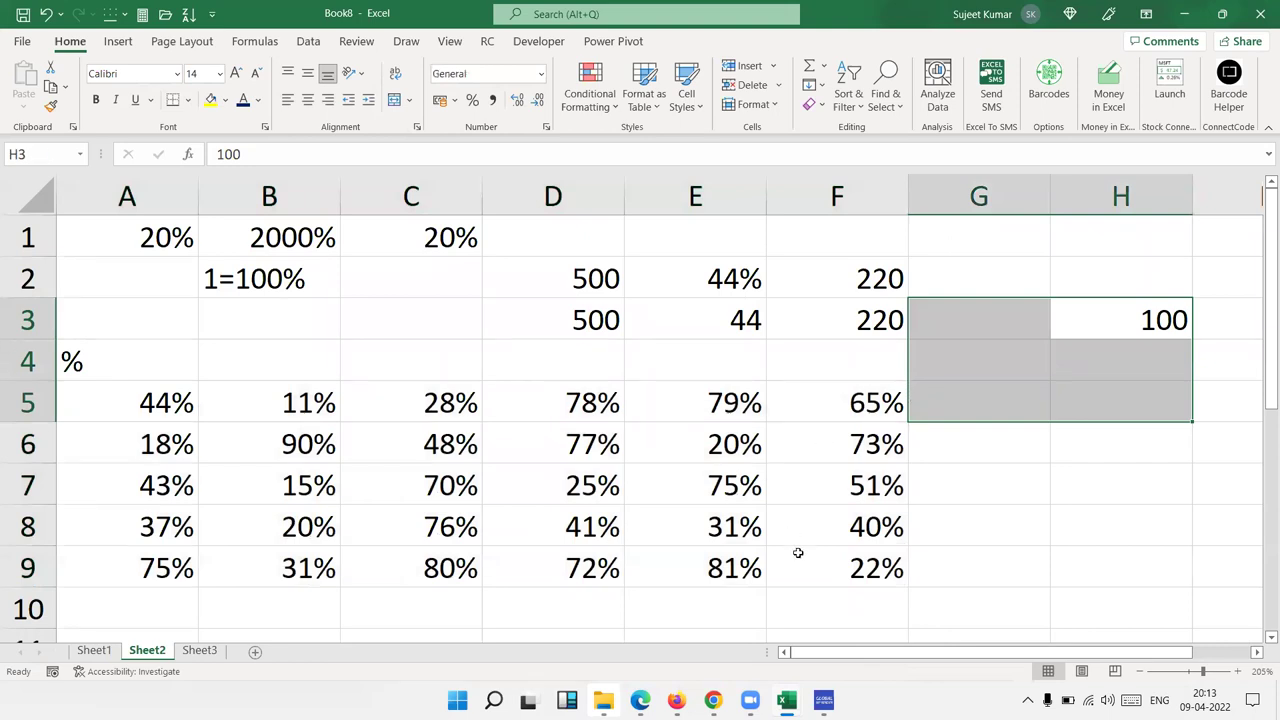
mouse_move(863, 575)
mouse_down()
mouse_move(570, 545)
mouse_move(147, 408)
mouse_up()
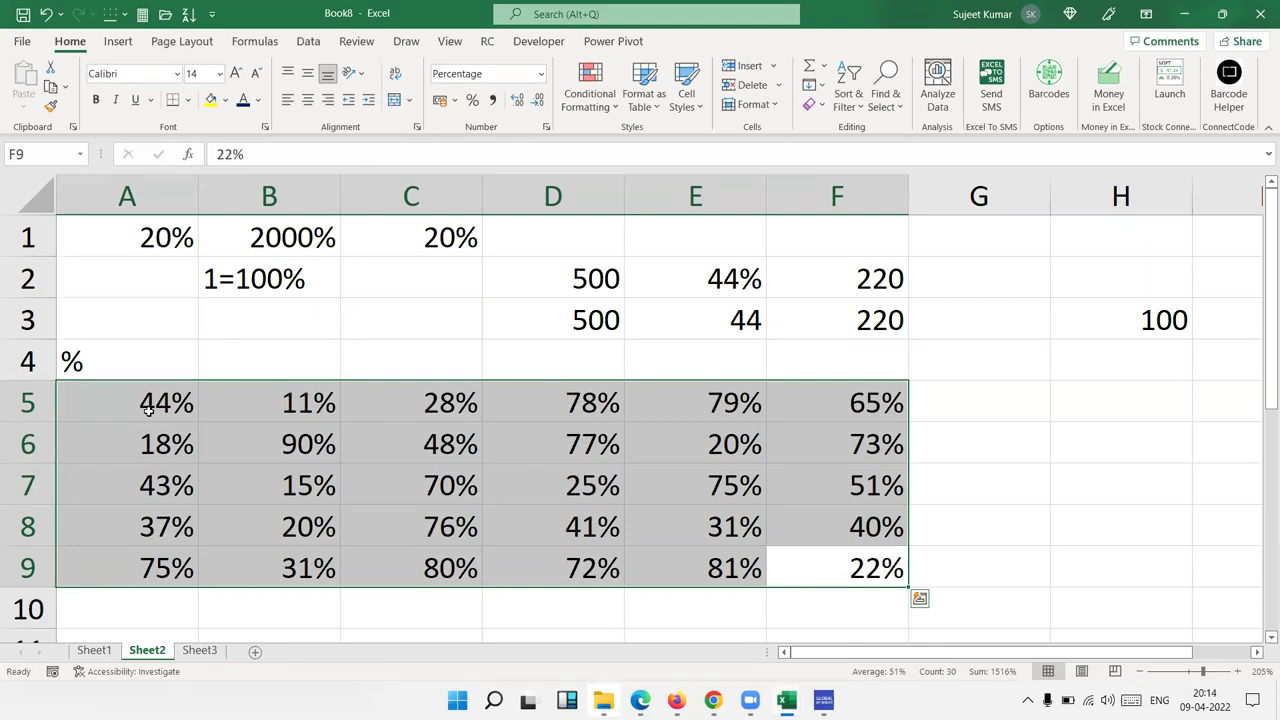
On Sheet3, enter a Name header and a first name in A2, then fill names down to A10.
click(210, 651)
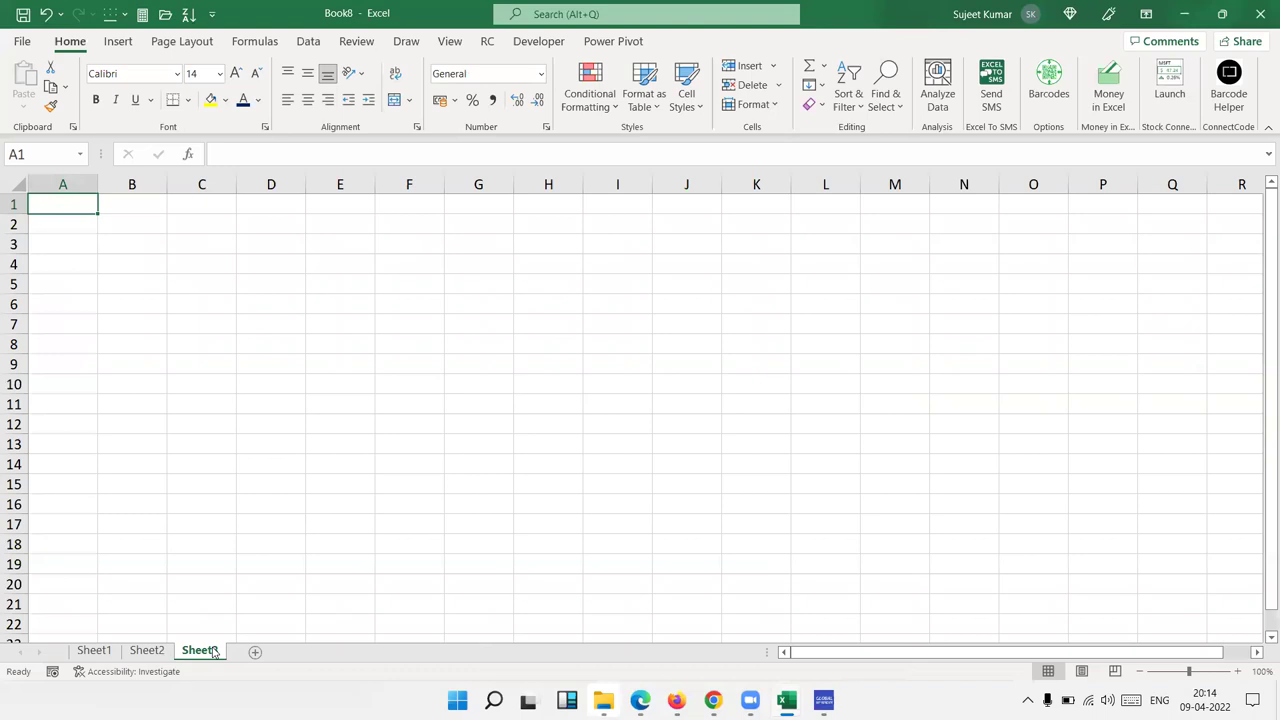
text(Name)
key(Return)
text(Puja)
key(Return)
click(78, 228)
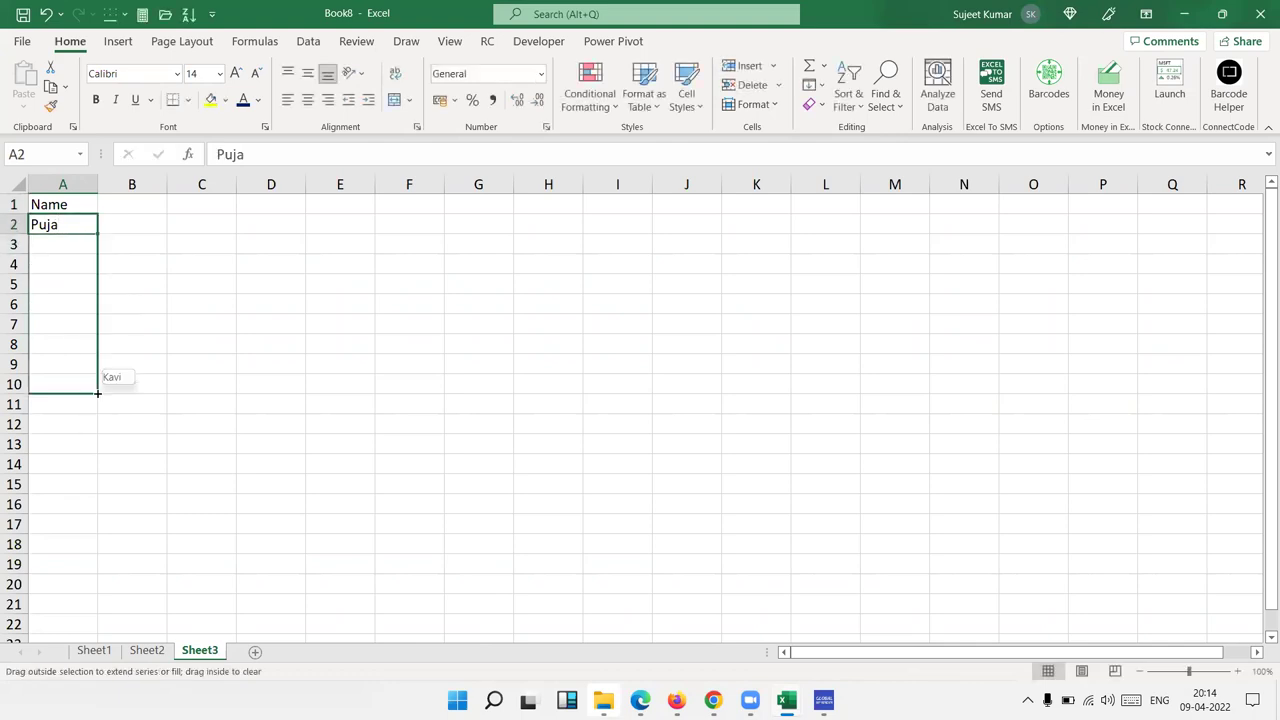
drag(96, 289, 97, 385)
Type JAN in B1 and fill the month headers across to DEC in M1.
click(132, 209)
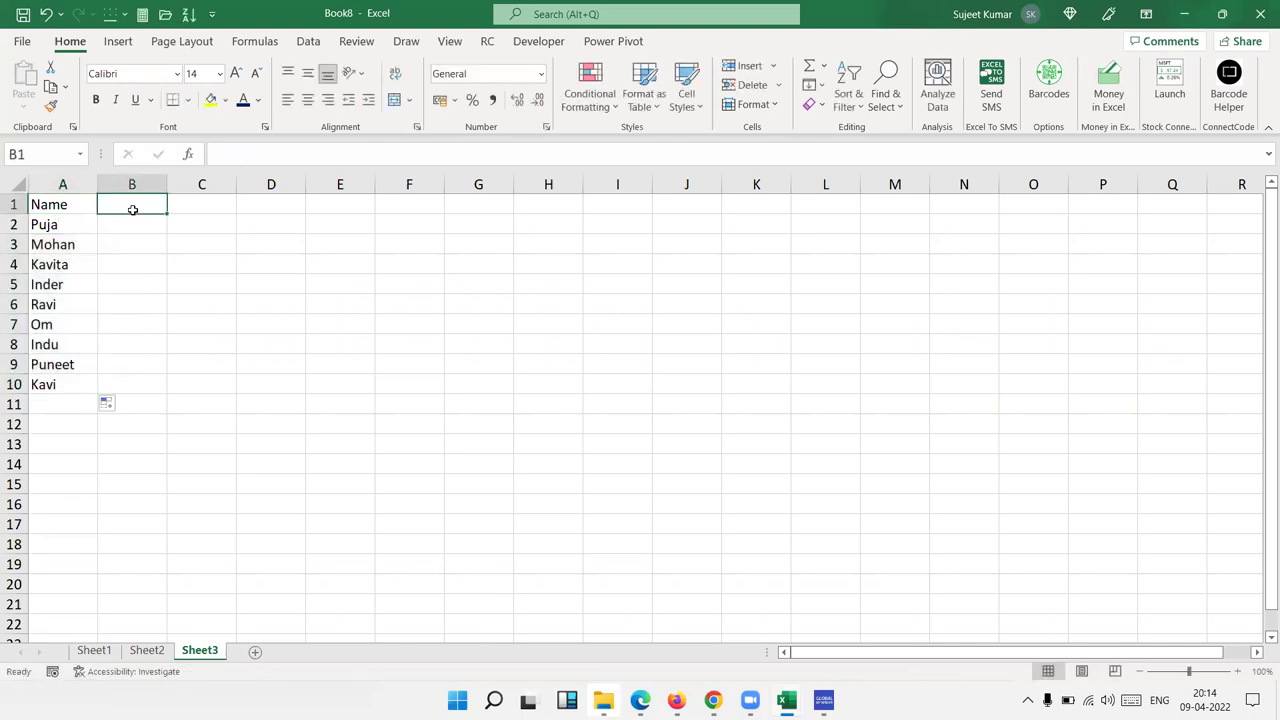
text(JAN)
key(Return)
click(150, 207)
drag(167, 213, 919, 245)
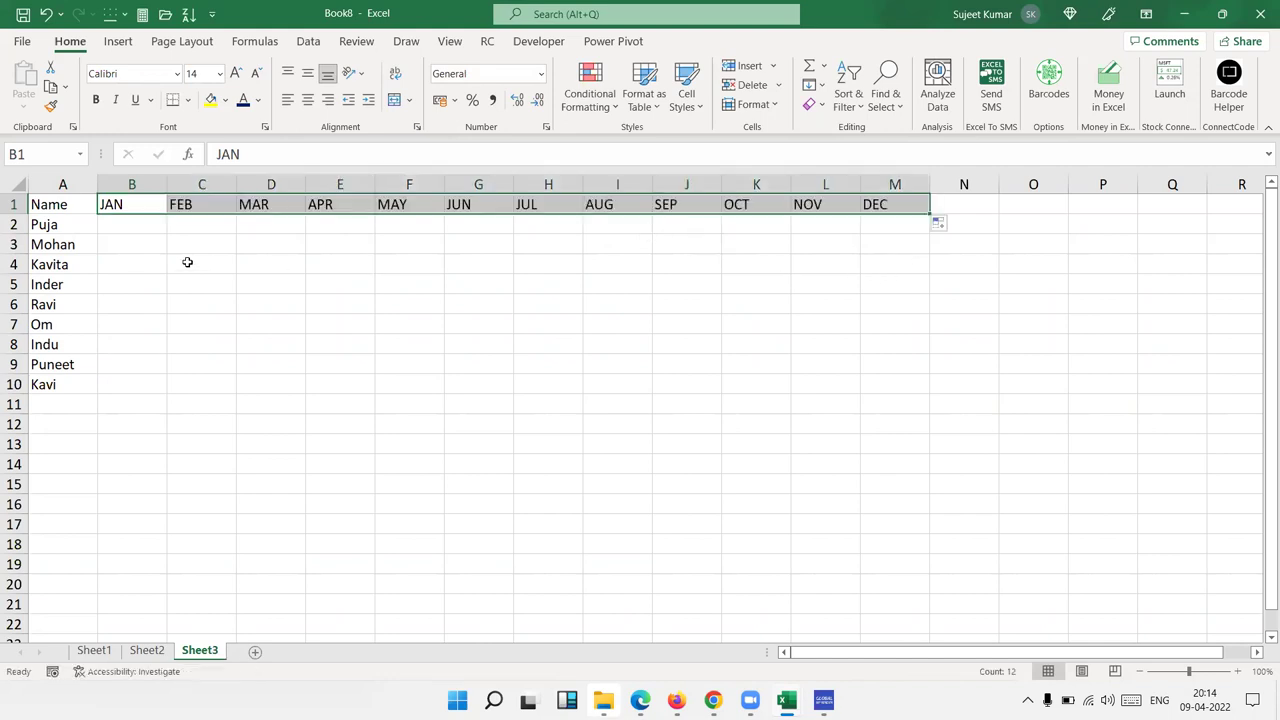
Start a RANDBETWEEN formula in B2 from the function suggestions.
click(129, 226)
text(=ra)
key(Down)
key(Down)
key(Tab)
Complete =RANDBETWEEN(10,90) in B2 and fill it across and down B2:M10.
text(10,90))
key(Return)
click(129, 226)
key(shift+Right)
key(shift+Right)
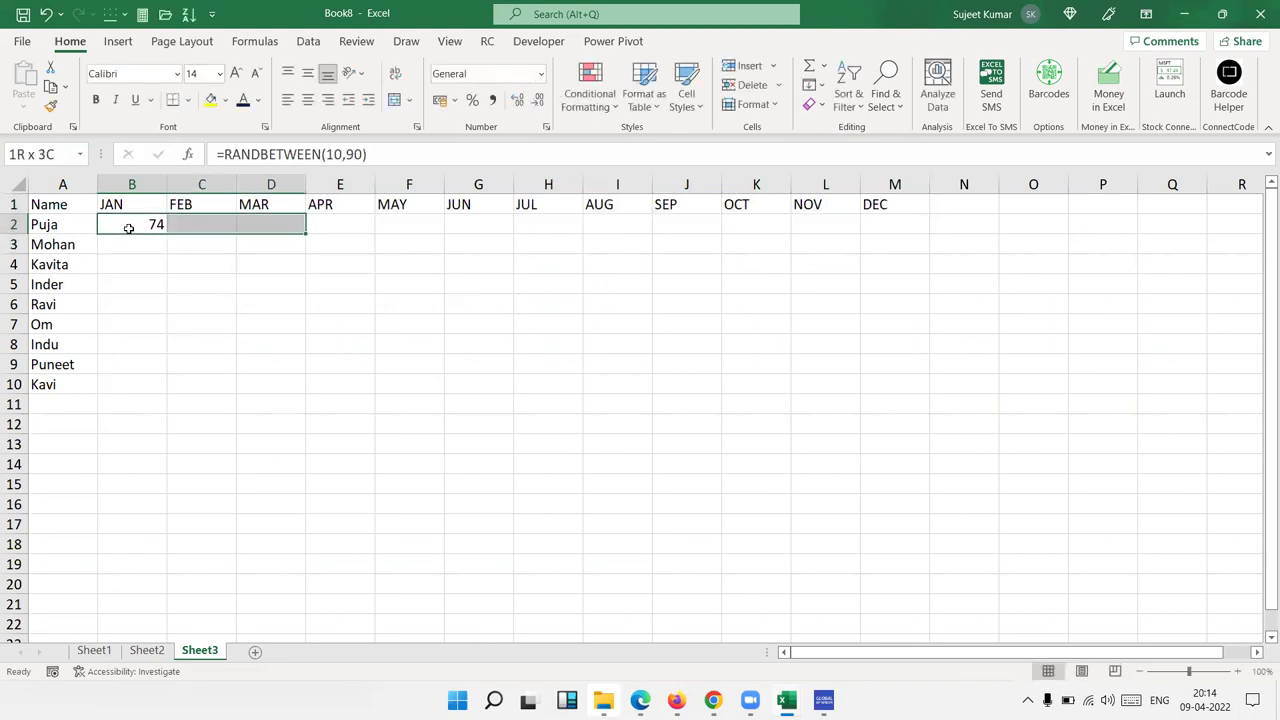
key(shift+Right)
key(shift+Right)
key(shift+Right)
key(shift+Right)
key(shift+Right)
key(shift+Right)
key(shift+Right)
key(shift+Right)
key(shift+Down)
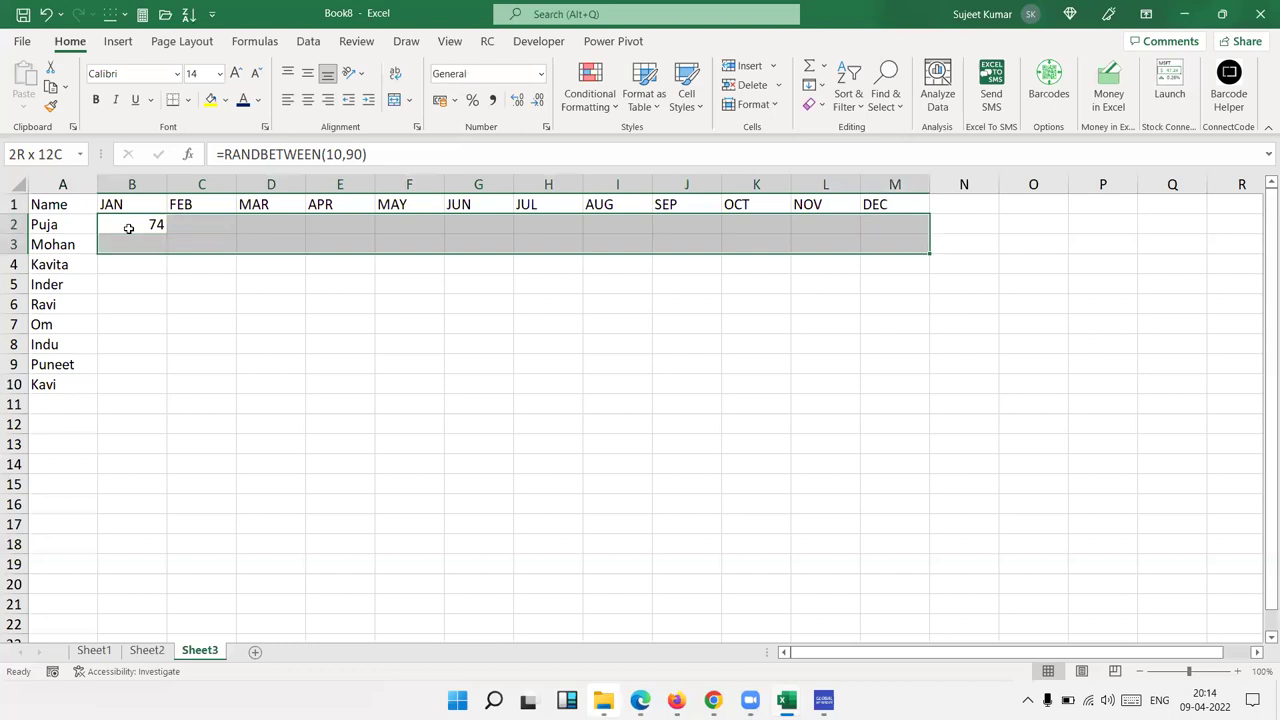
key(shift+Down)
key(shift+Down)
key(shift+Down)
key(shift+Down)
key(shift+Down)
key(shift+Down)
key(shift+Down)
key(ctrl+r)
key(ctrl+d)
Replace the B2:M10 formulas with their fixed values using Paste Values.
key(ctrl+c)
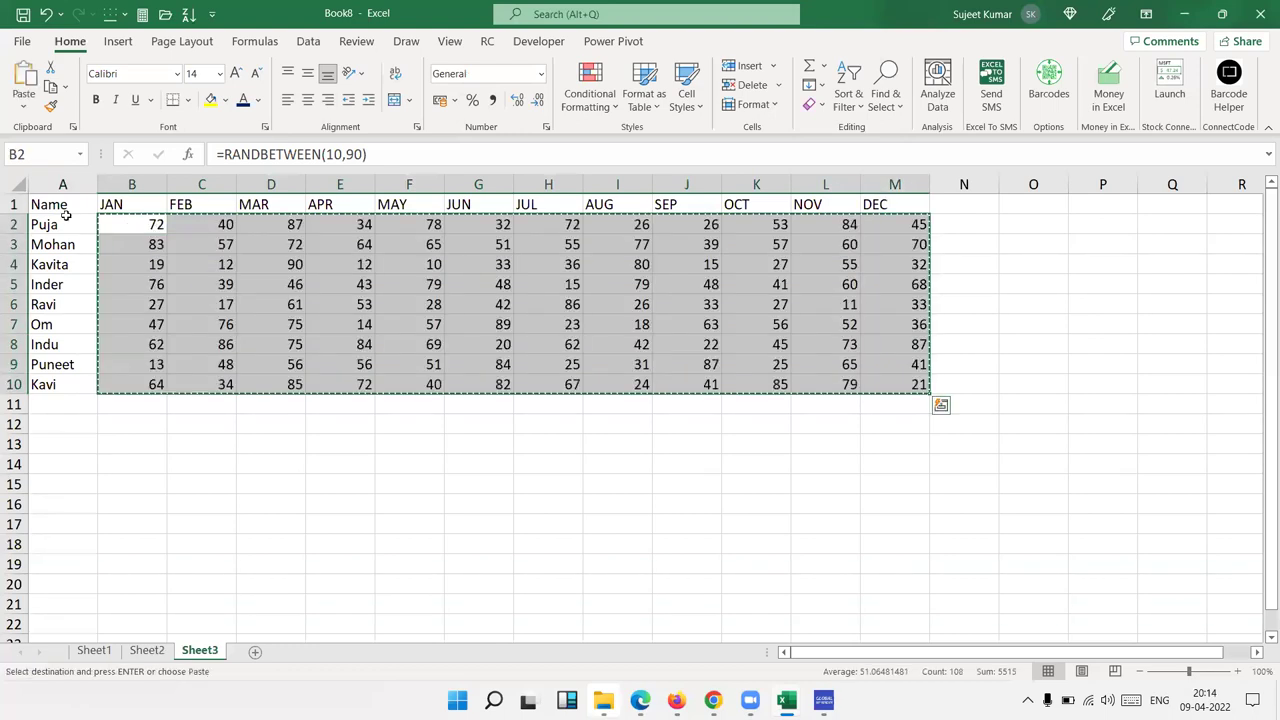
click(23, 105)
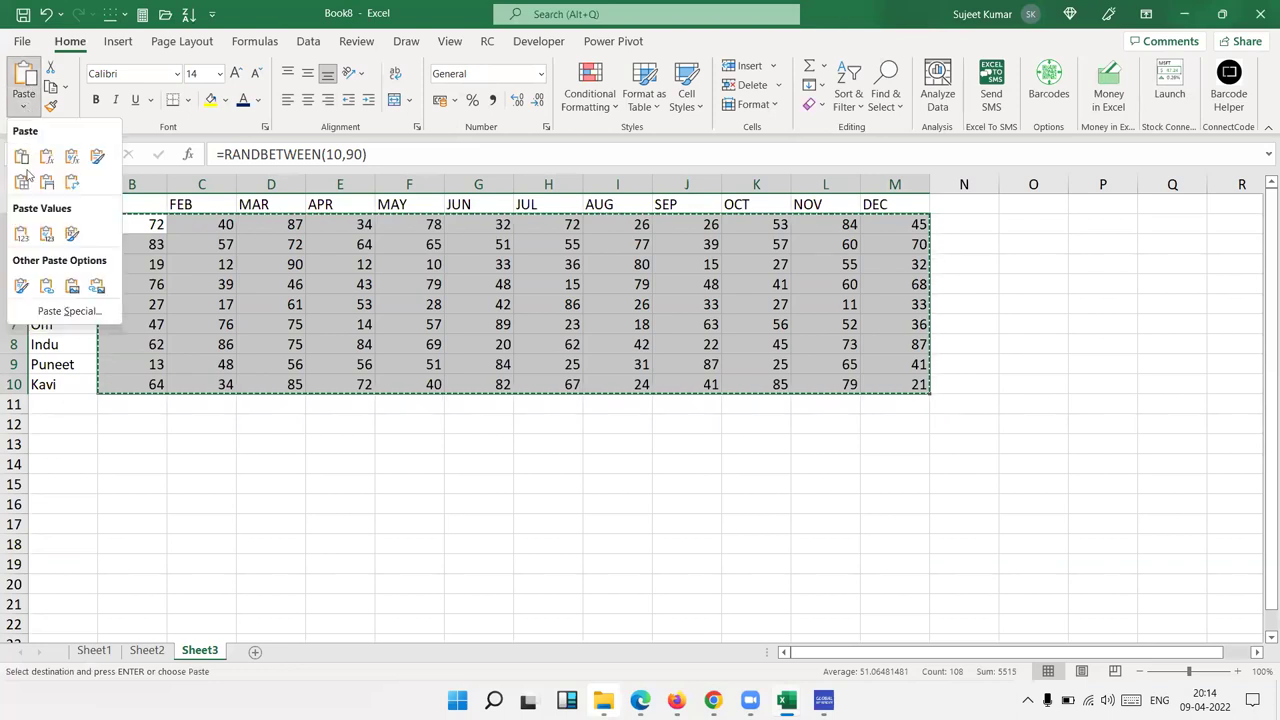
click(21, 233)
key(Escape)
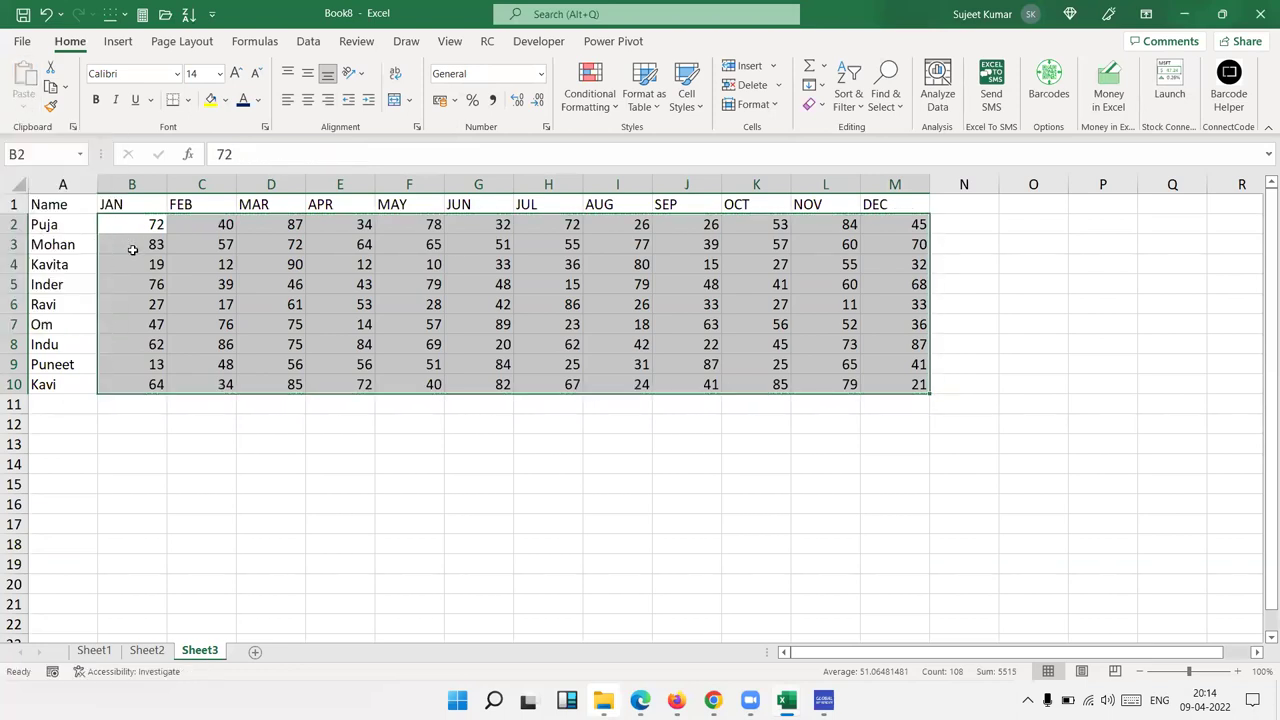
drag(132, 225, 378, 337)
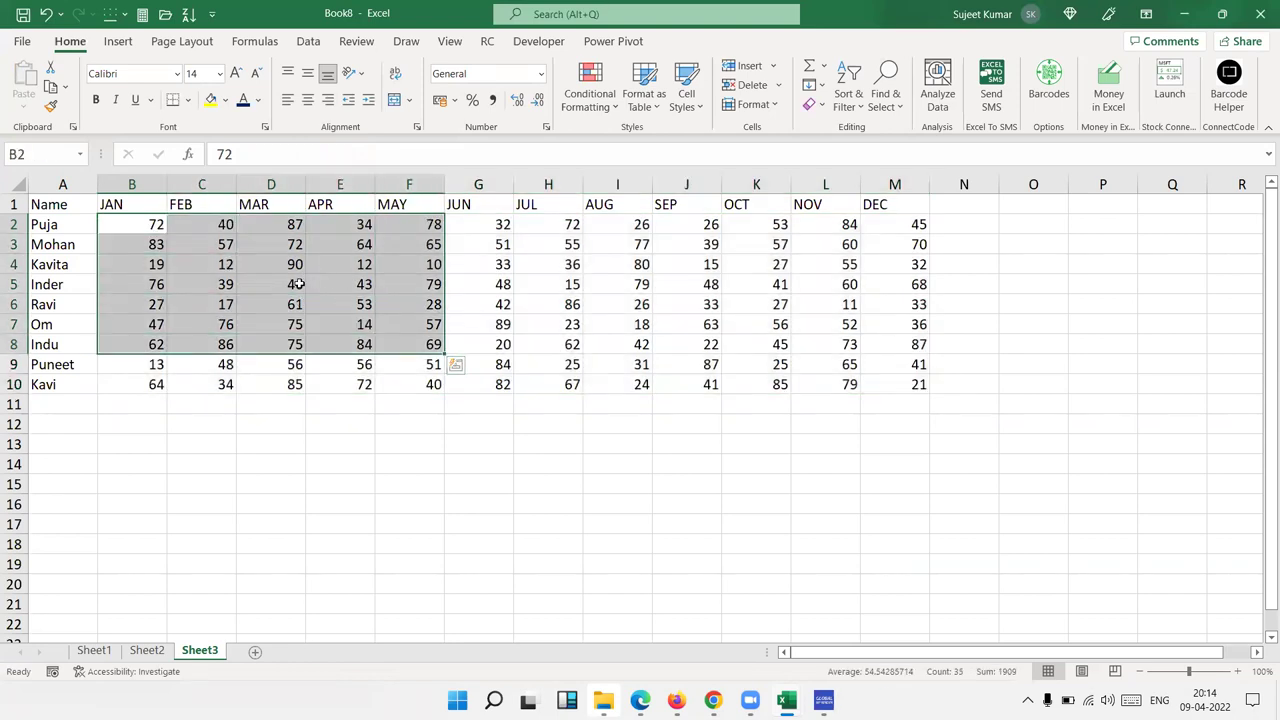
click(40, 230)
drag(140, 225, 848, 243)
click(421, 281)
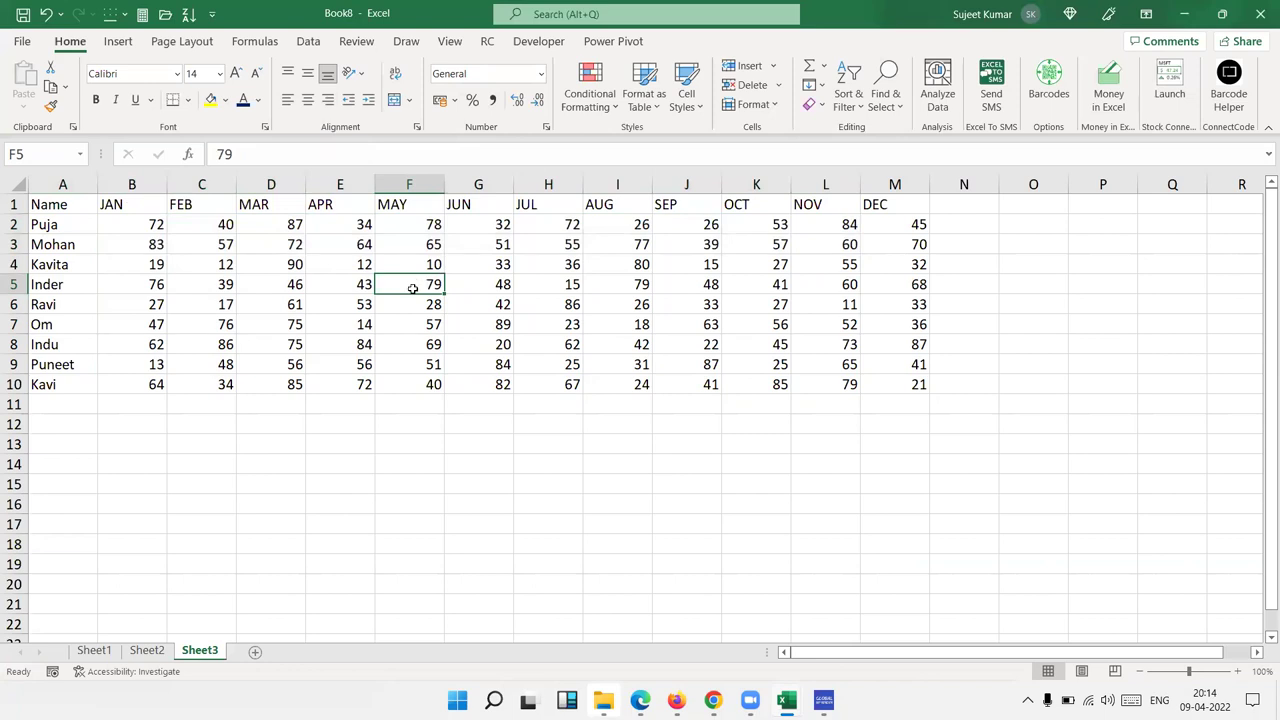
click(186, 184)
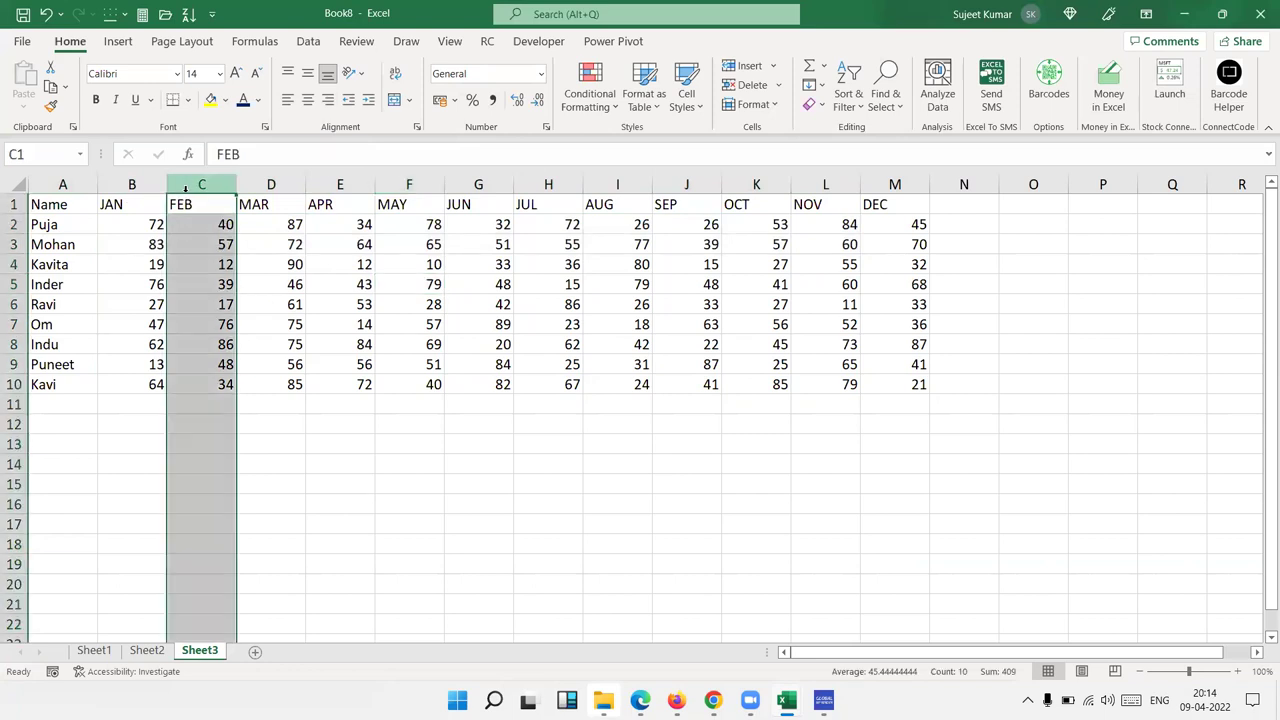
key(ctrl+shift+plus)
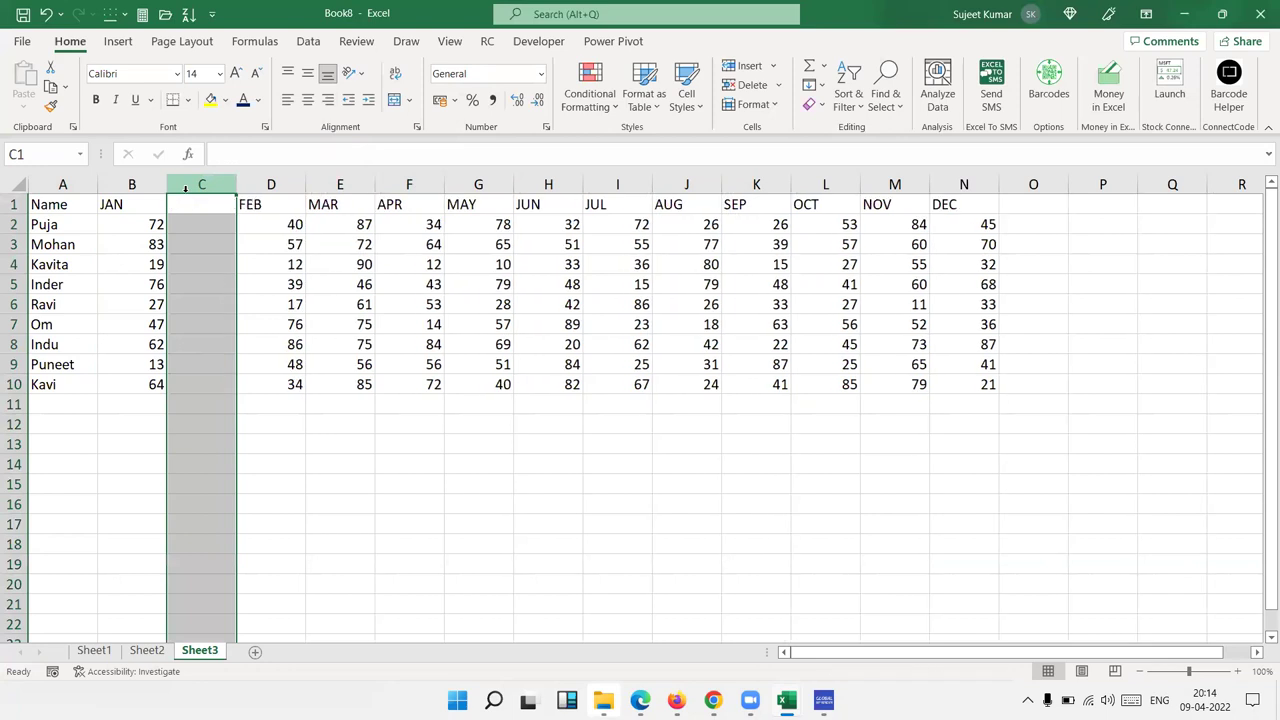
key(shift+BackSpace)
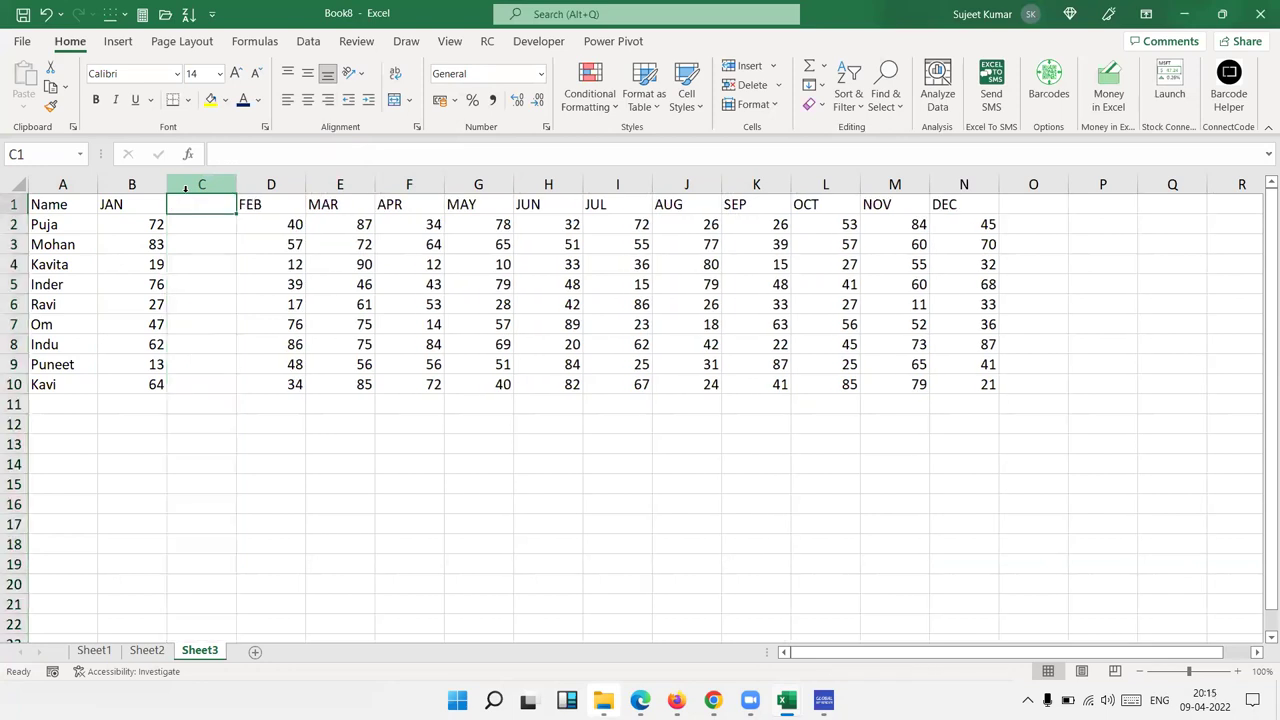
text(%)
key(Return)
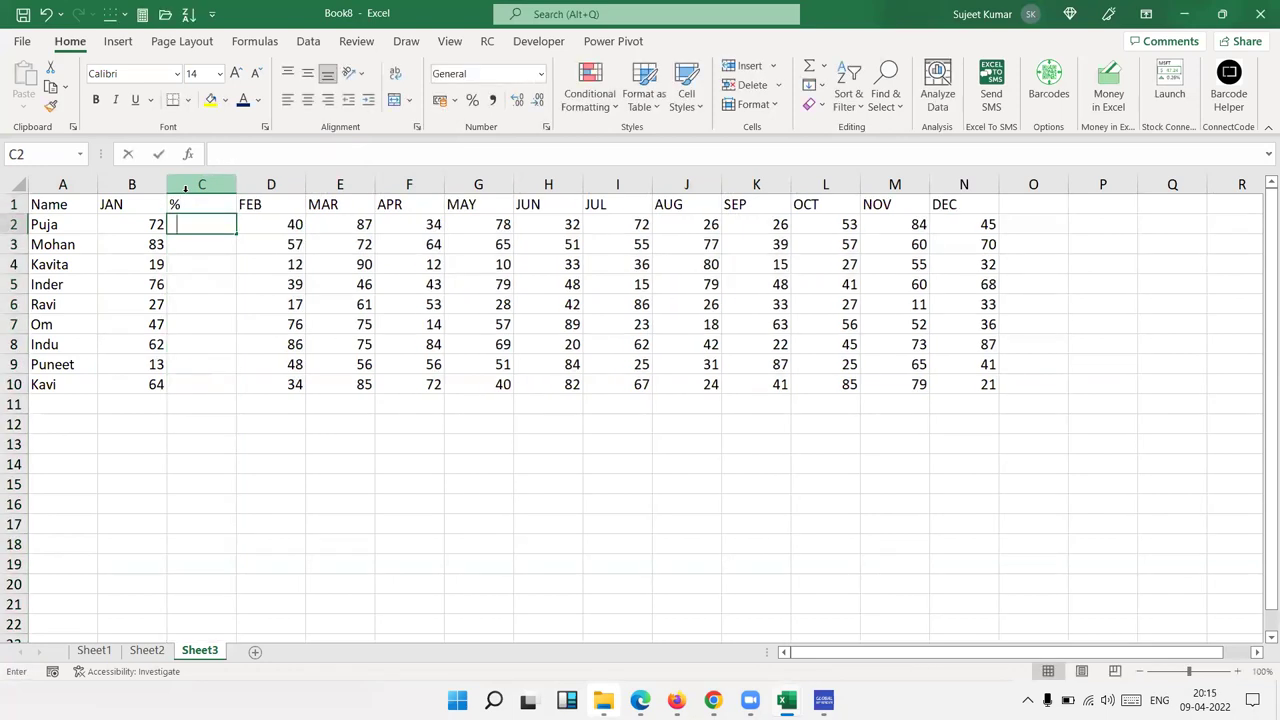
text(=)
key(Left)
text(/70)
key(Return)
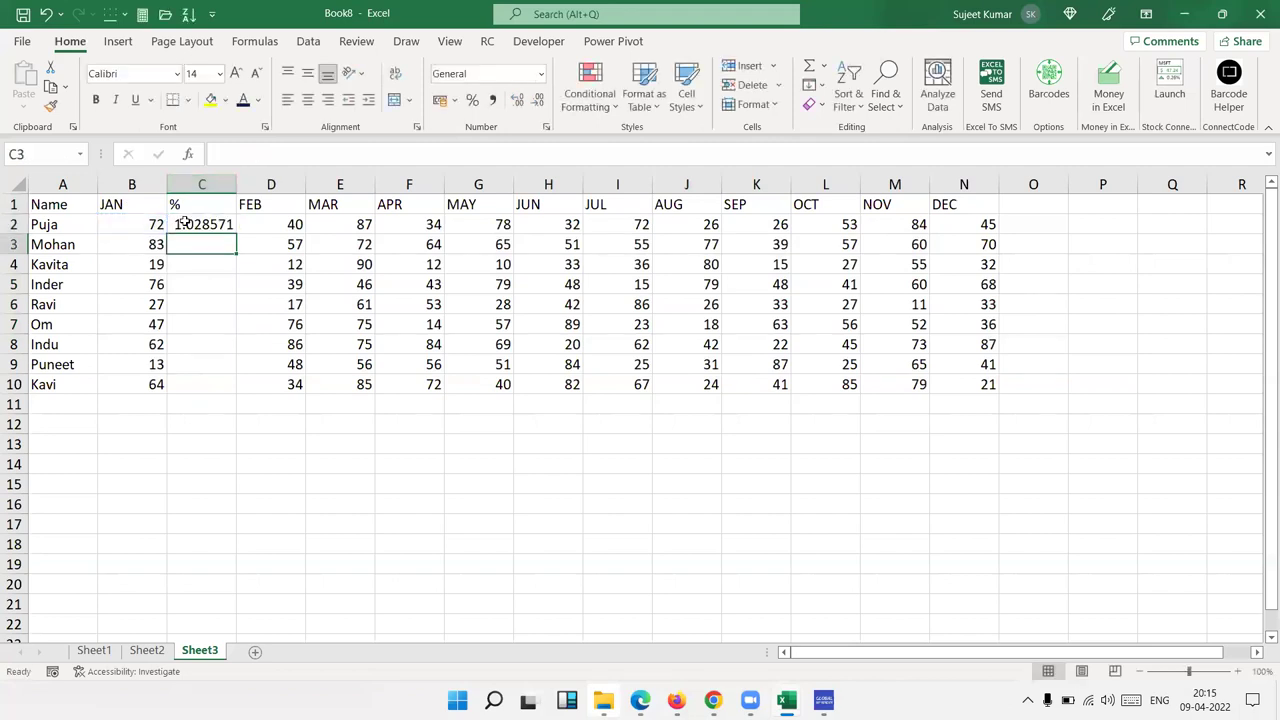
click(185, 222)
drag(236, 234, 239, 392)
click(472, 100)
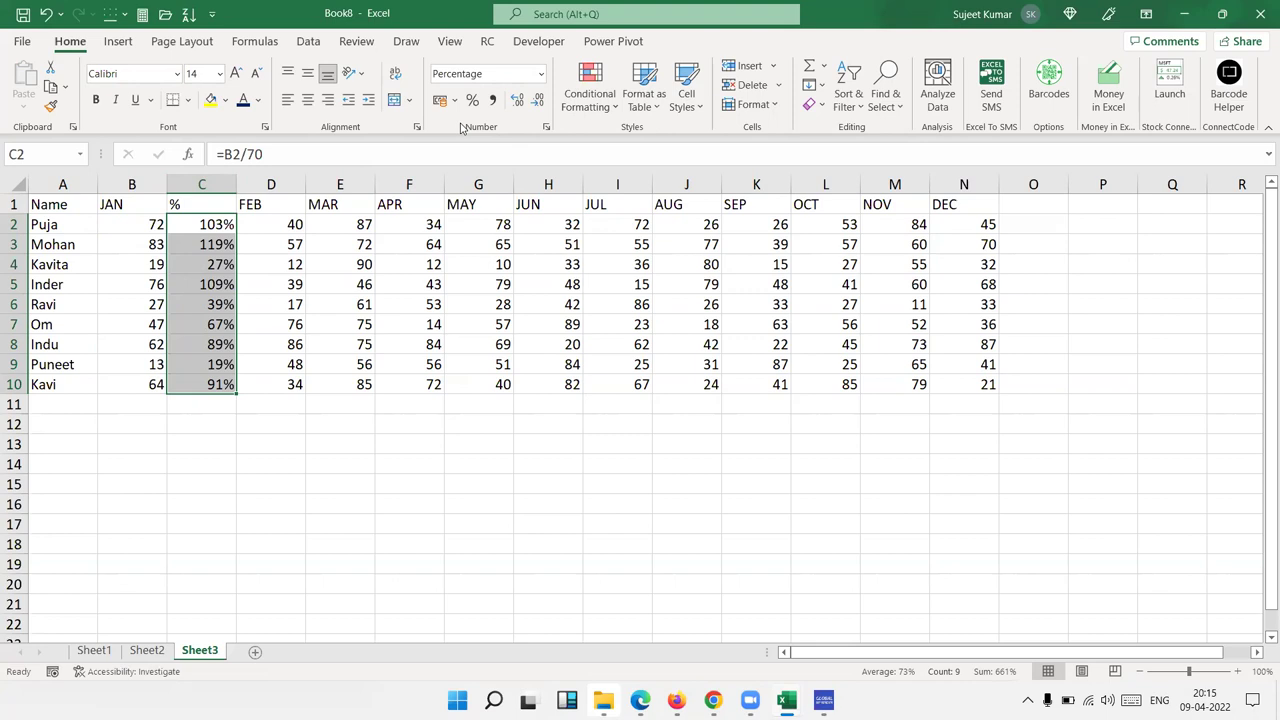
key(ctrl+z)
key(ctrl+z)
key(ctrl+z)
key(ctrl+z)
key(ctrl+z)
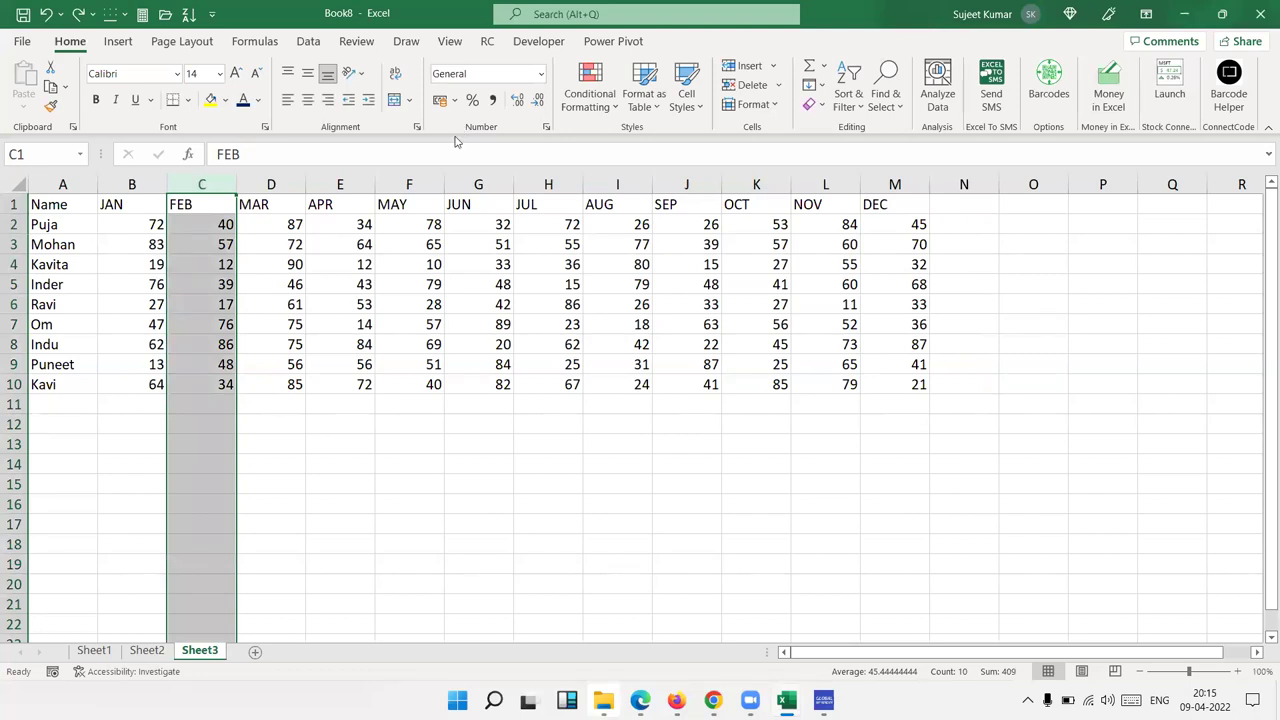
click(708, 282)
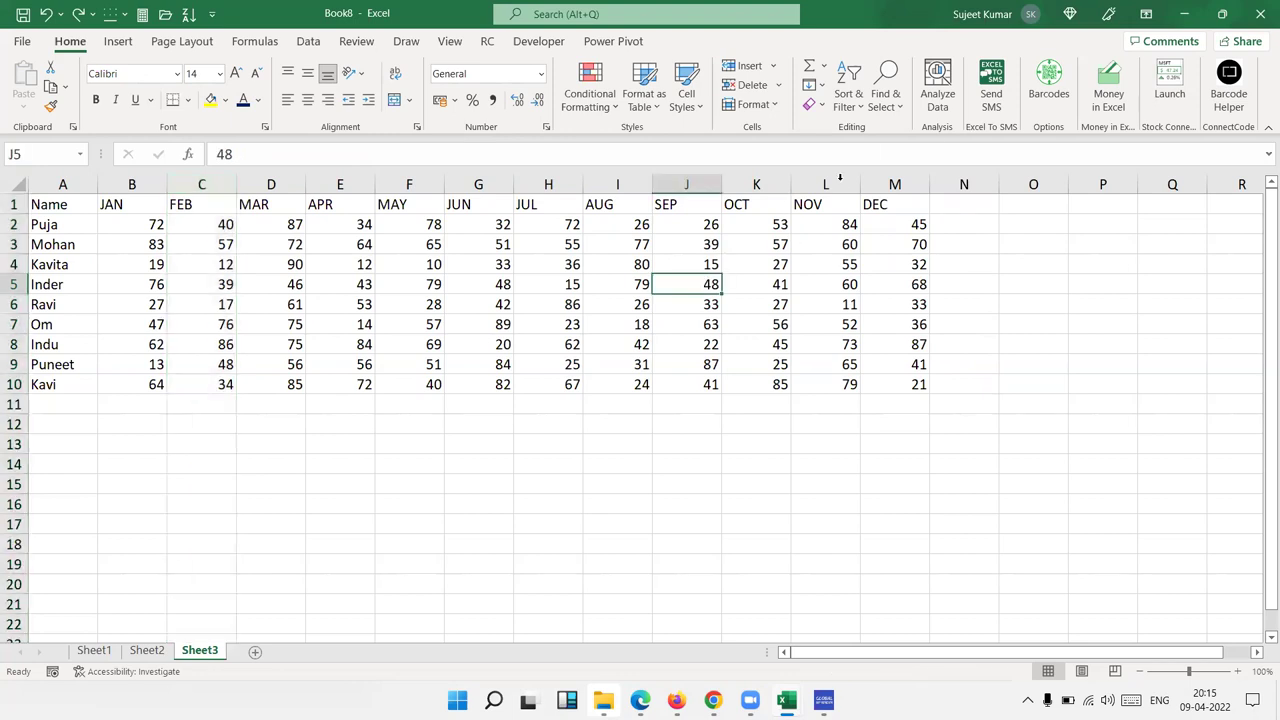
click(848, 98)
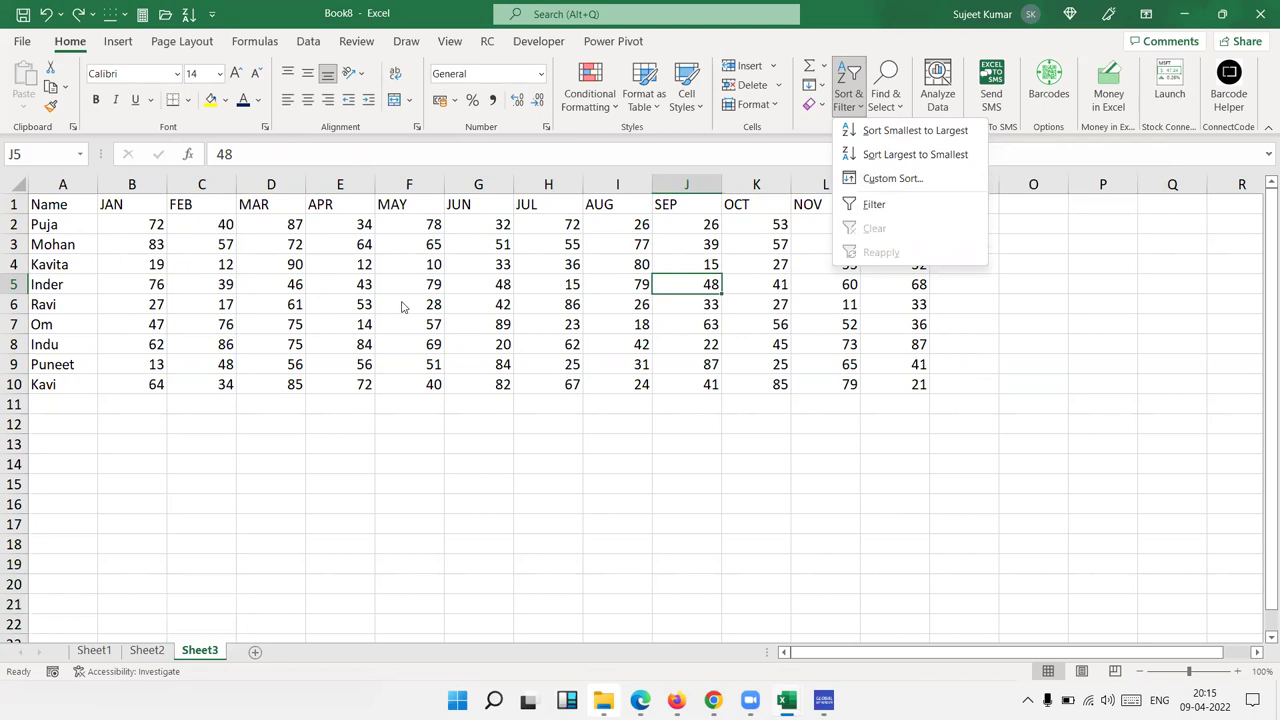
key(Escape)
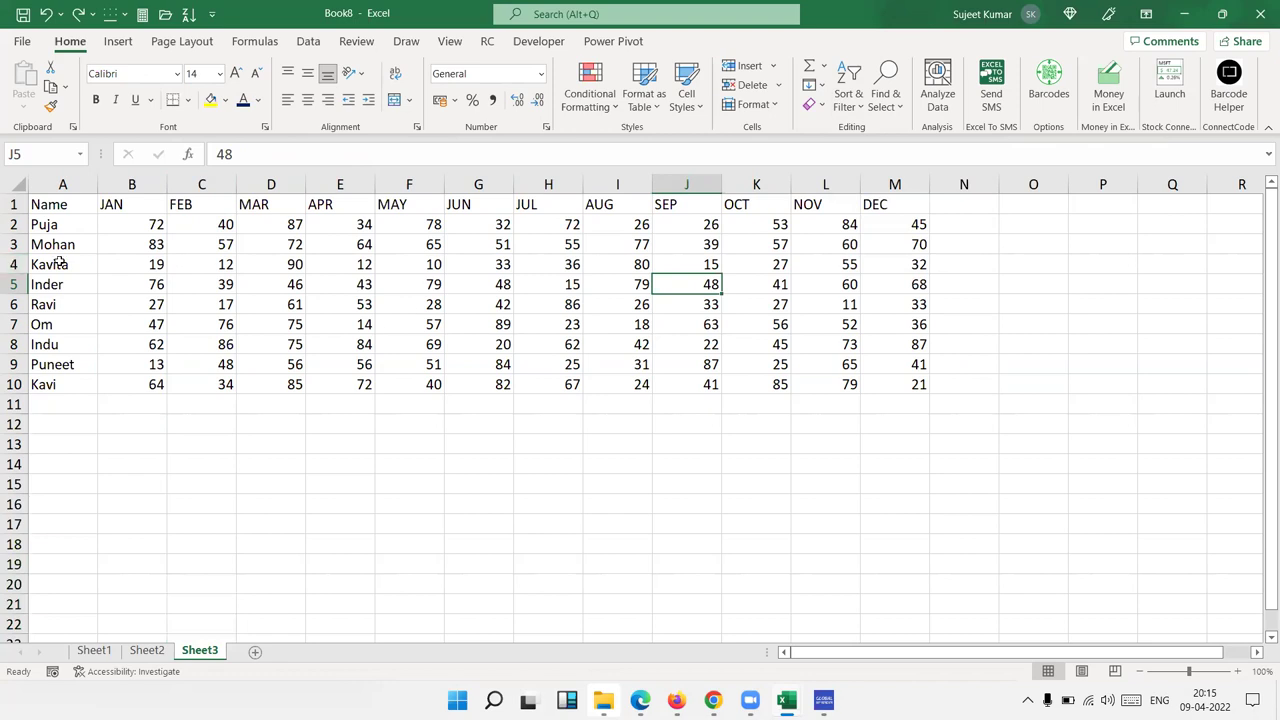
Insert blank columns before the FEB, MAR and APR columns.
click(189, 183)
key(ctrl+shift+equal)
key(ctrl+space)
key(ctrl+shift+equal)
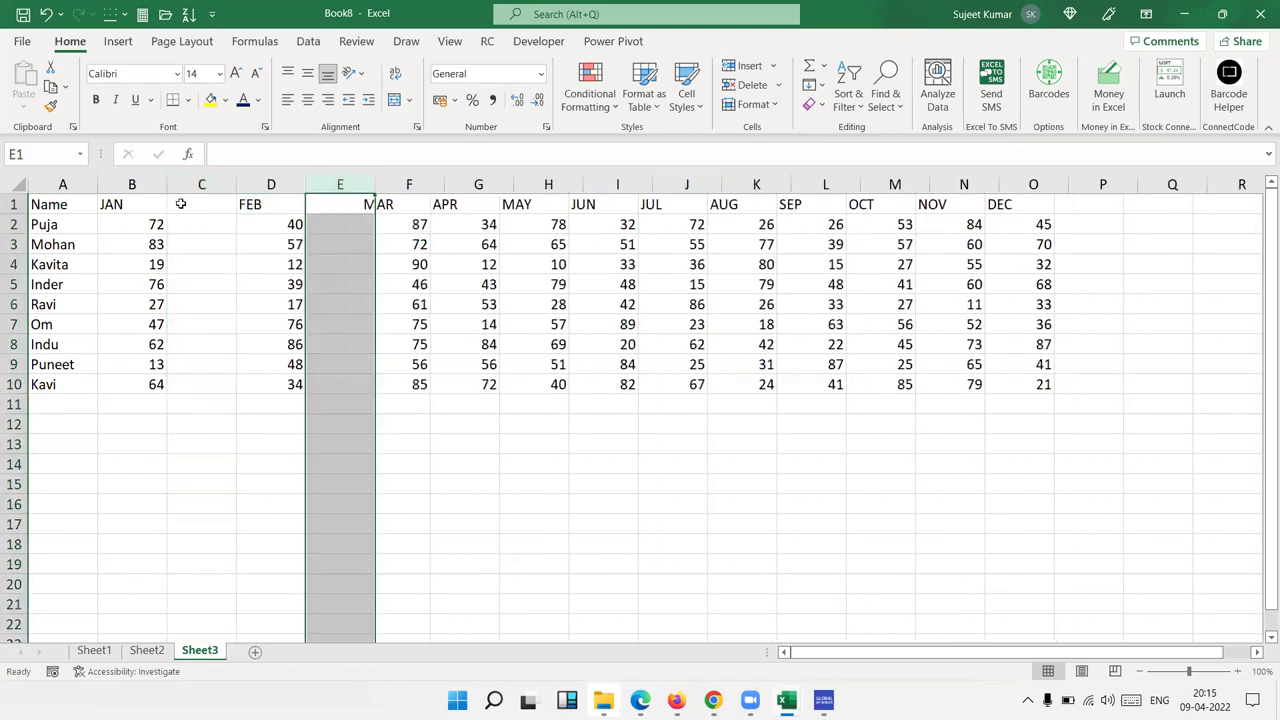
key(Right)
key(Right)
key(ctrl+shift+plus)
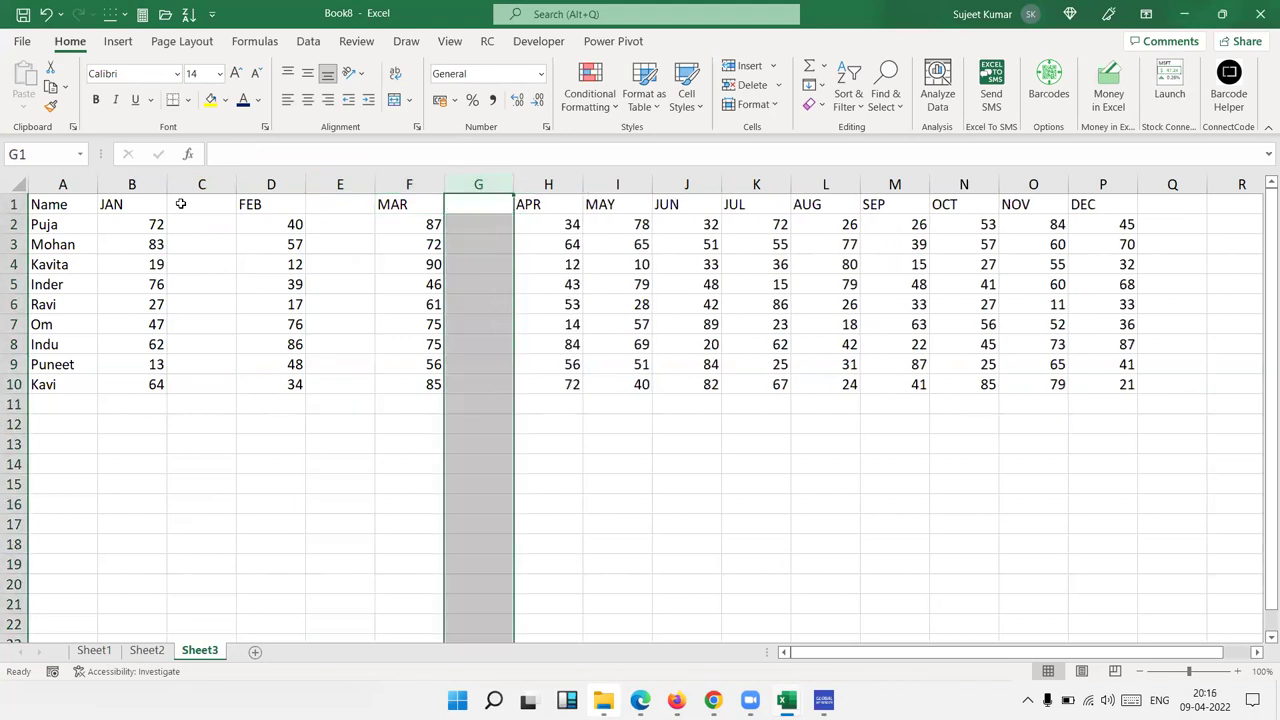
key(Left)
key(Left)
key(Left)
key(Left)
key(Left)
Type % headers in the new columns after JAN, FEB and MAR.
key(Right)
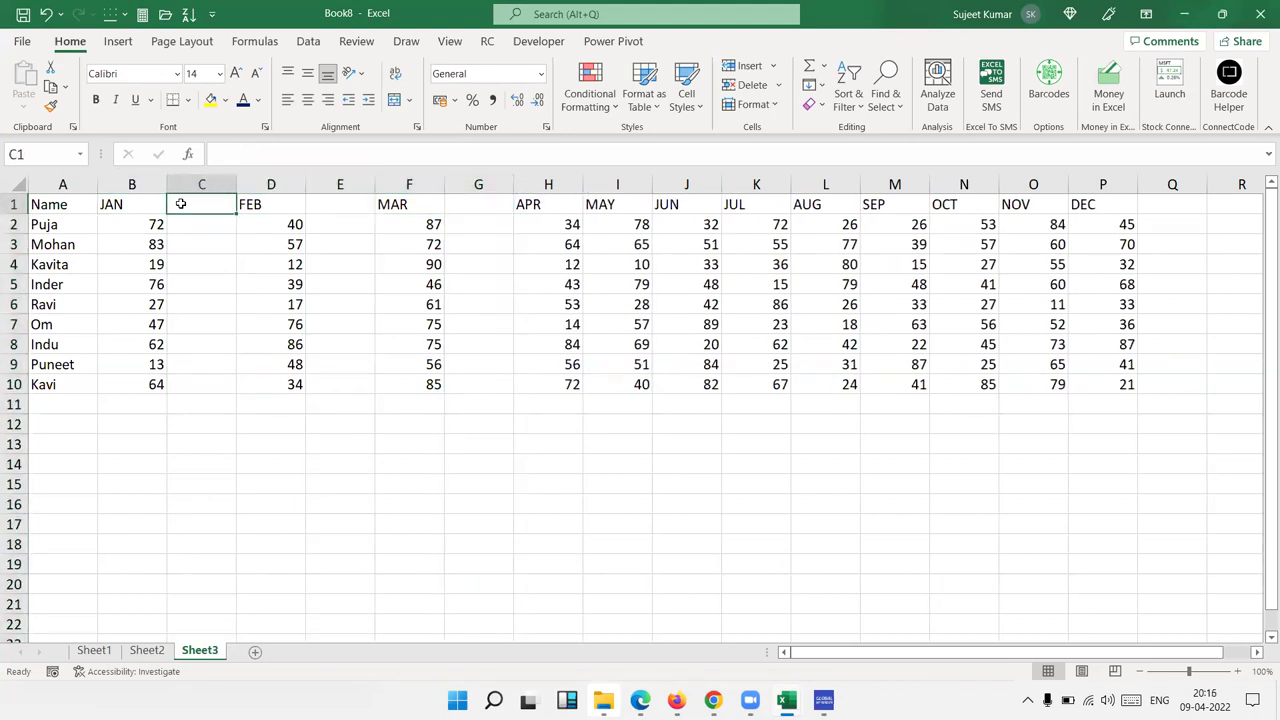
text(%)
key(Right)
key(Right)
text(%)
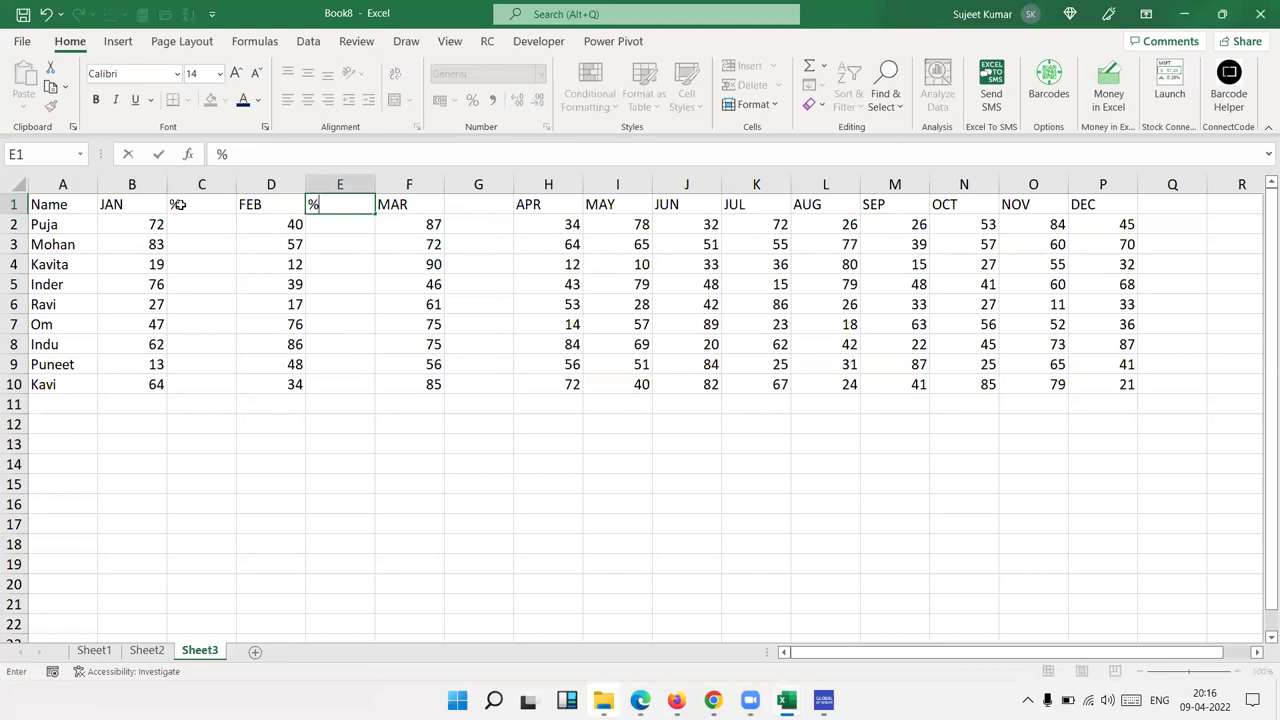
key(Right)
key(Right)
text(%)
key(Return)
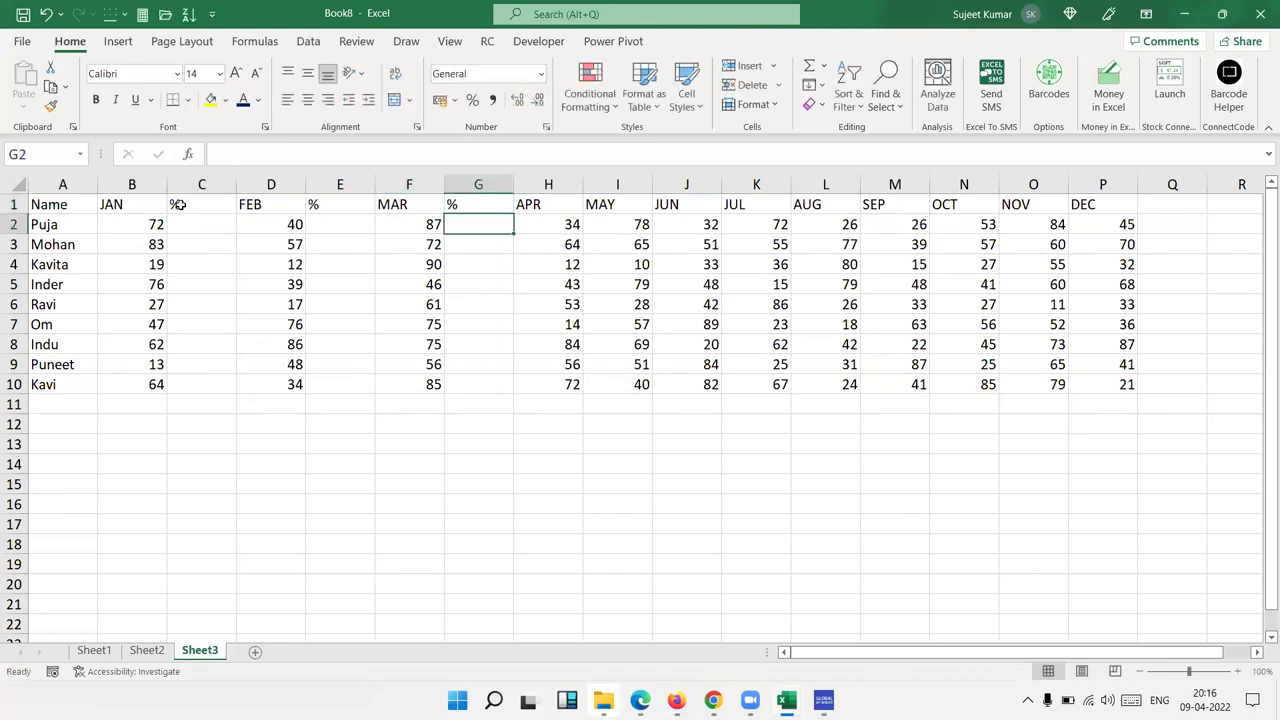
key(Left)
key(Left)
key(Left)
key(Left)
Cancel the pending formula and undo the % headers and inserted blank columns.
text(=)
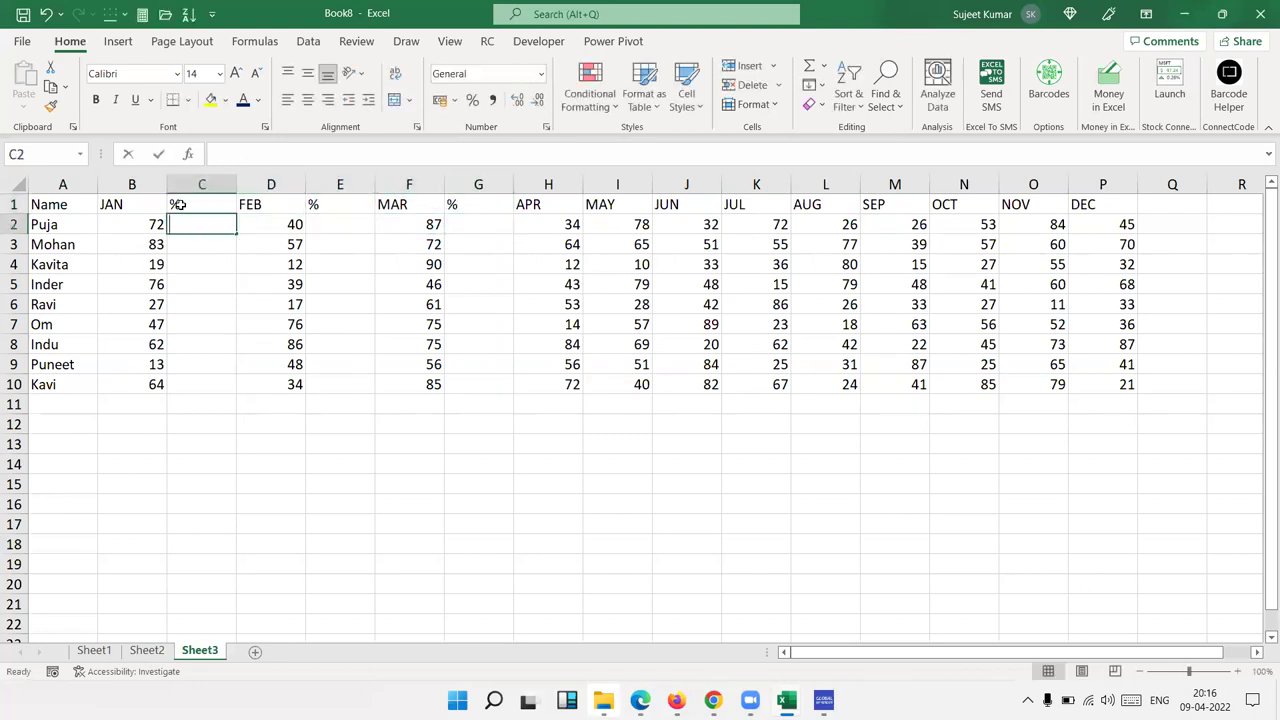
key(super)
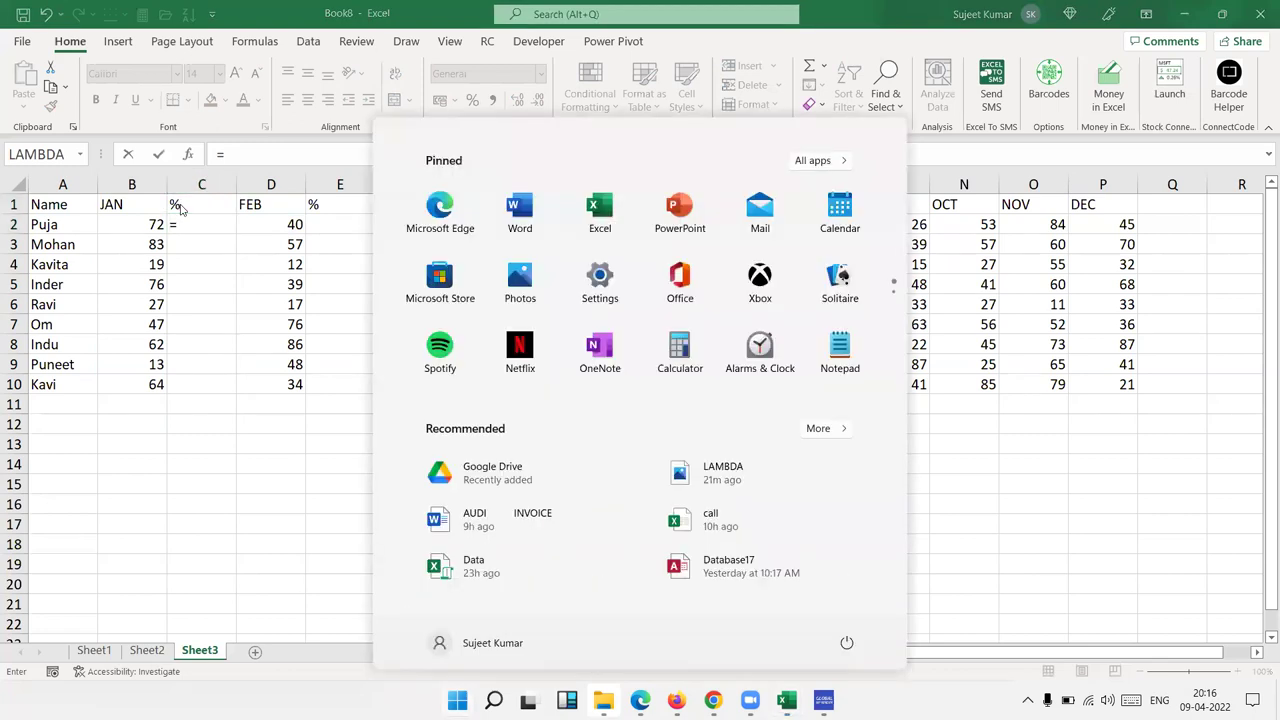
key(Escape)
key(Escape)
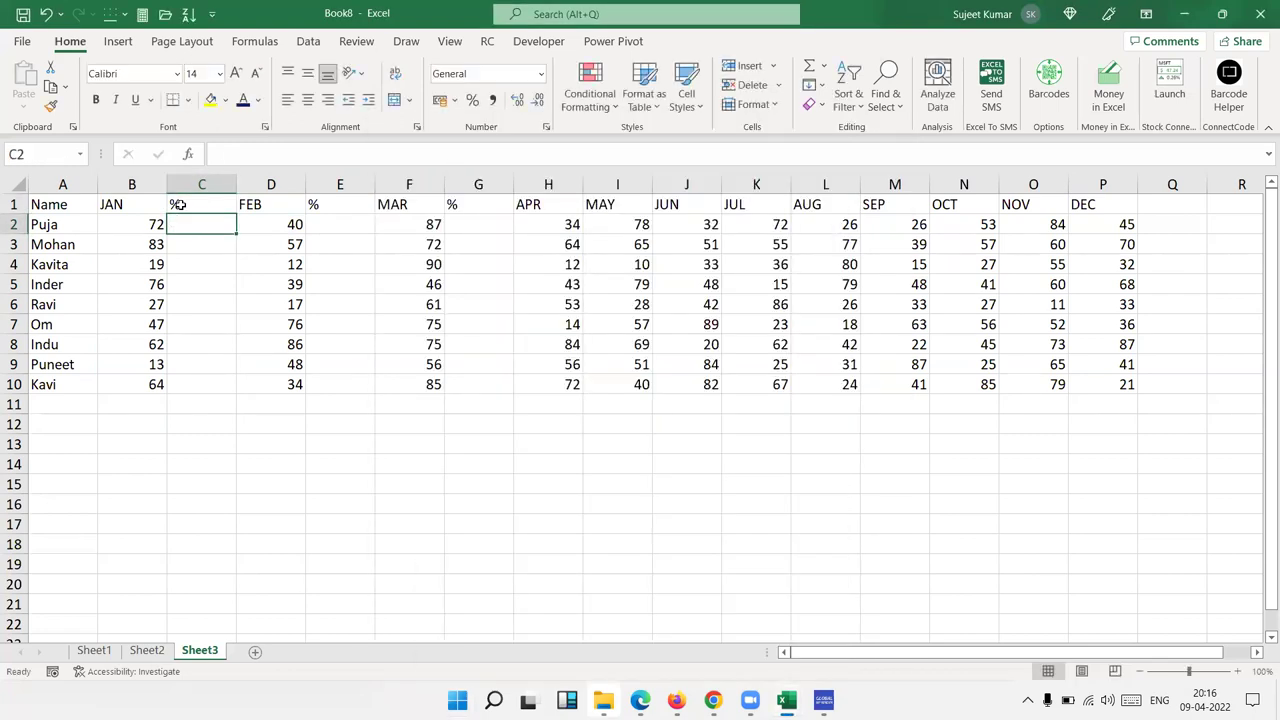
key(ctrl+z)
key(ctrl+z)
key(ctrl+z)
key(ctrl+z)
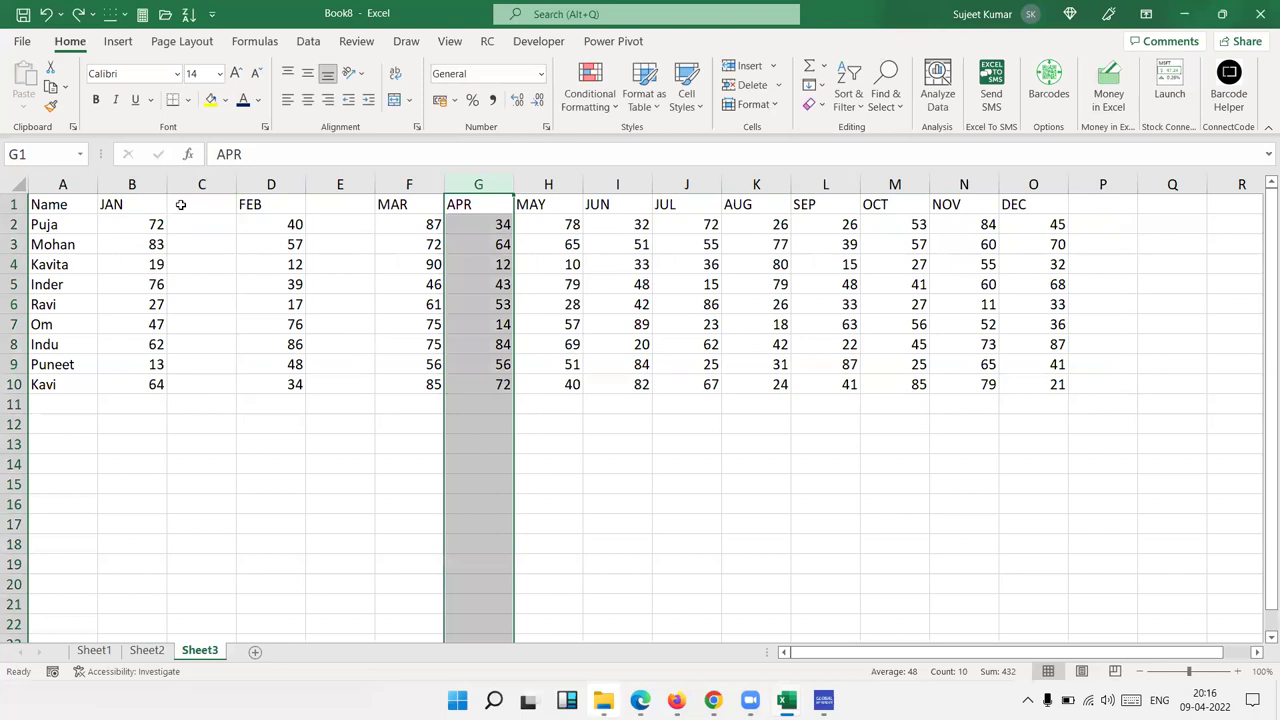
key(ctrl+z)
key(ctrl+z)
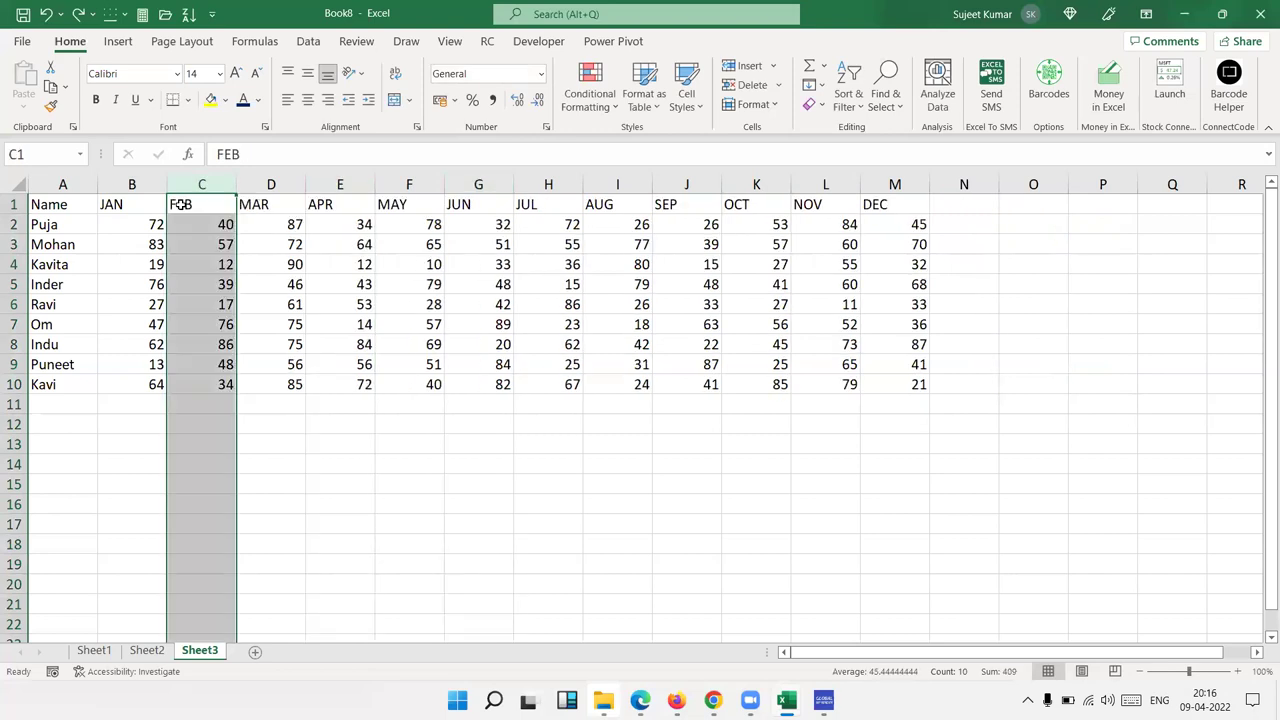
Insert a row above the headers and number B1:M1 from 1 to 12.
click(180, 204)
key(ctrl+z)
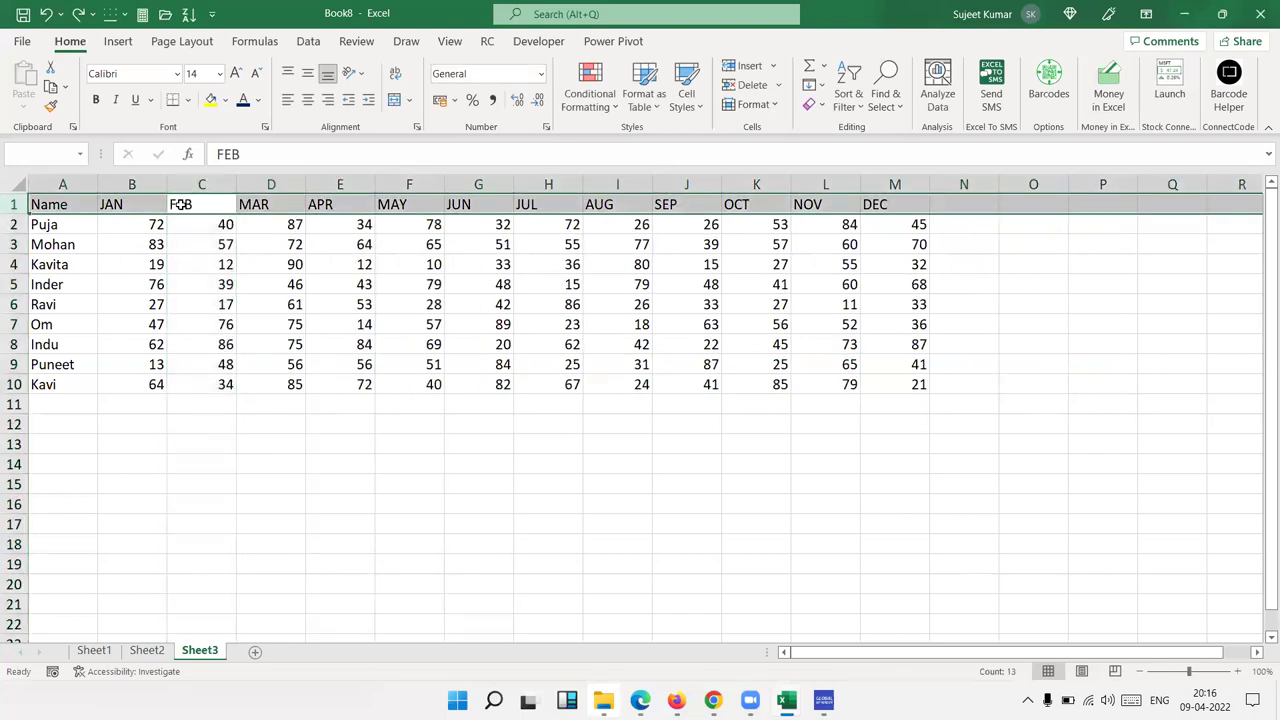
key(ctrl+z)
key(Left)
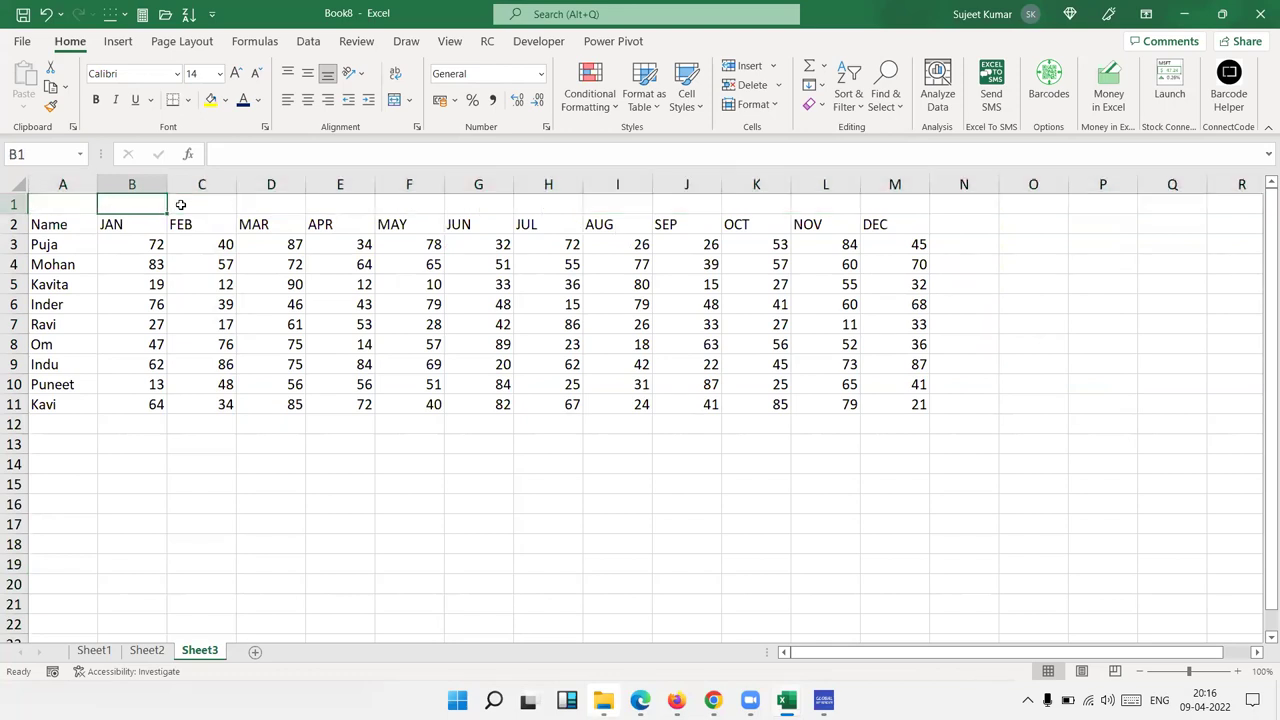
text(1)
double_click(180, 204)
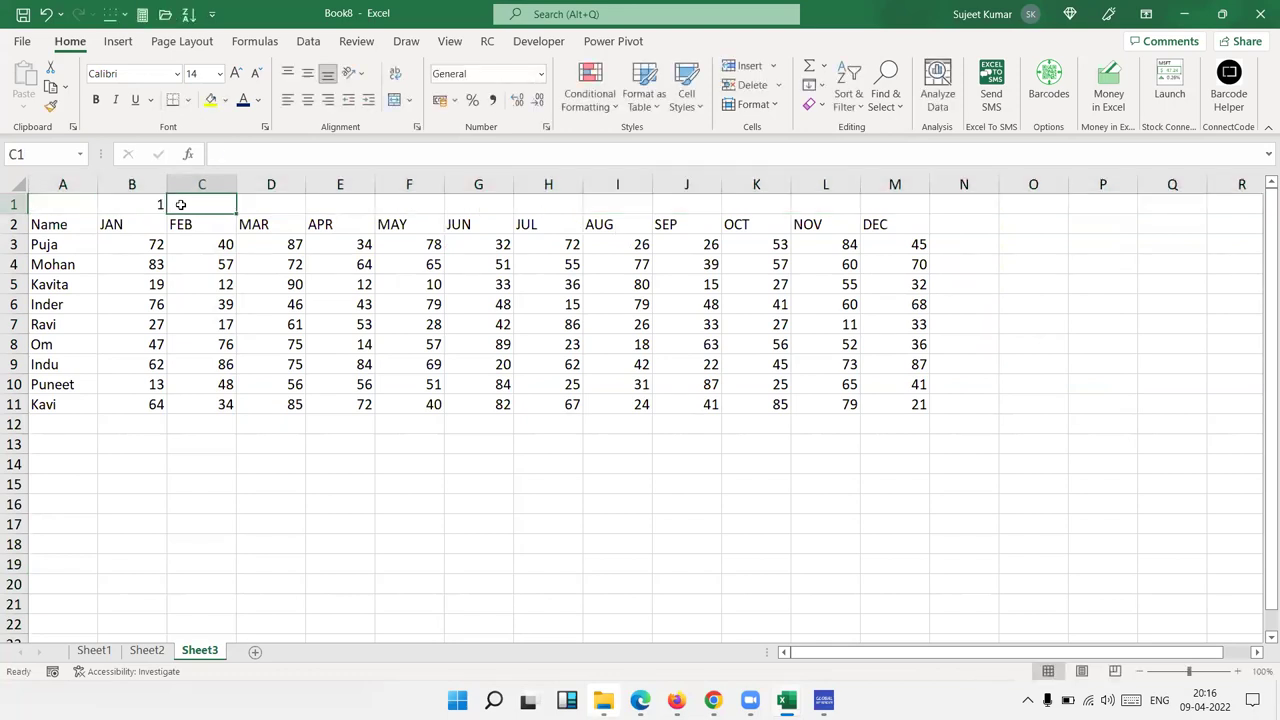
text(2)
key(Tab)
drag(155, 210, 929, 238)
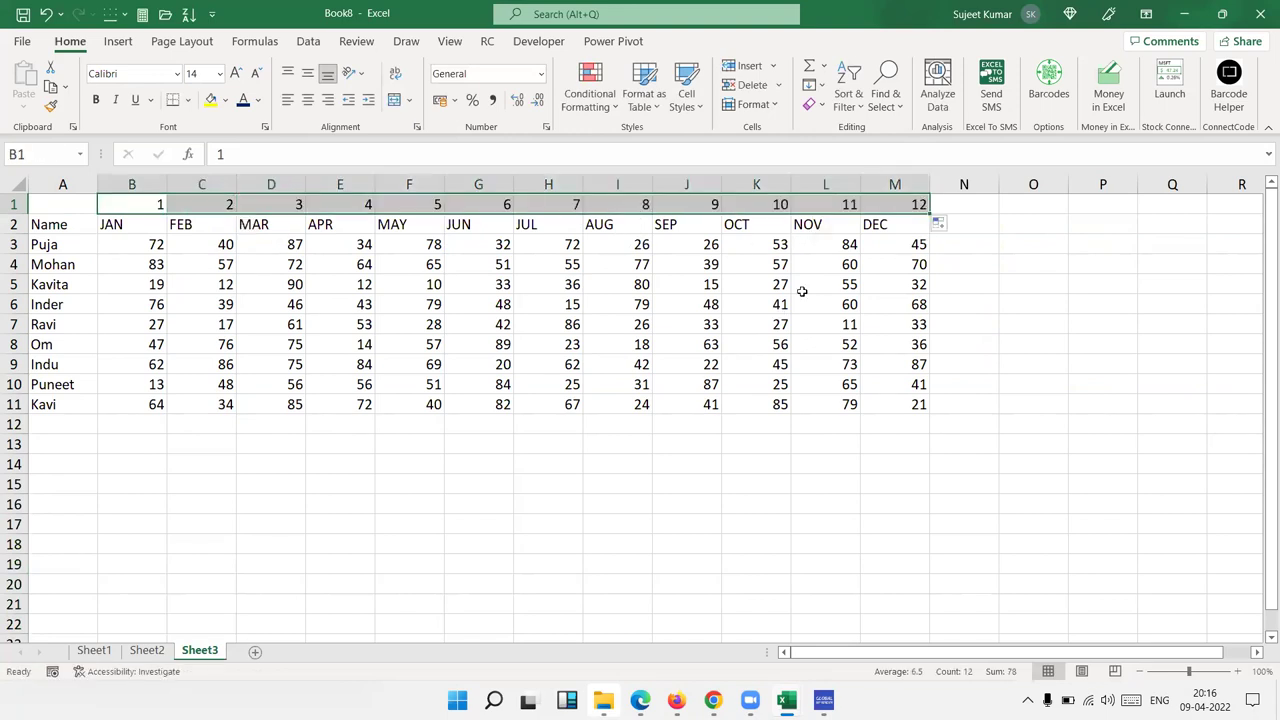
Copy the 1–12 series and paste it again starting at N1.
key(ctrl+c)
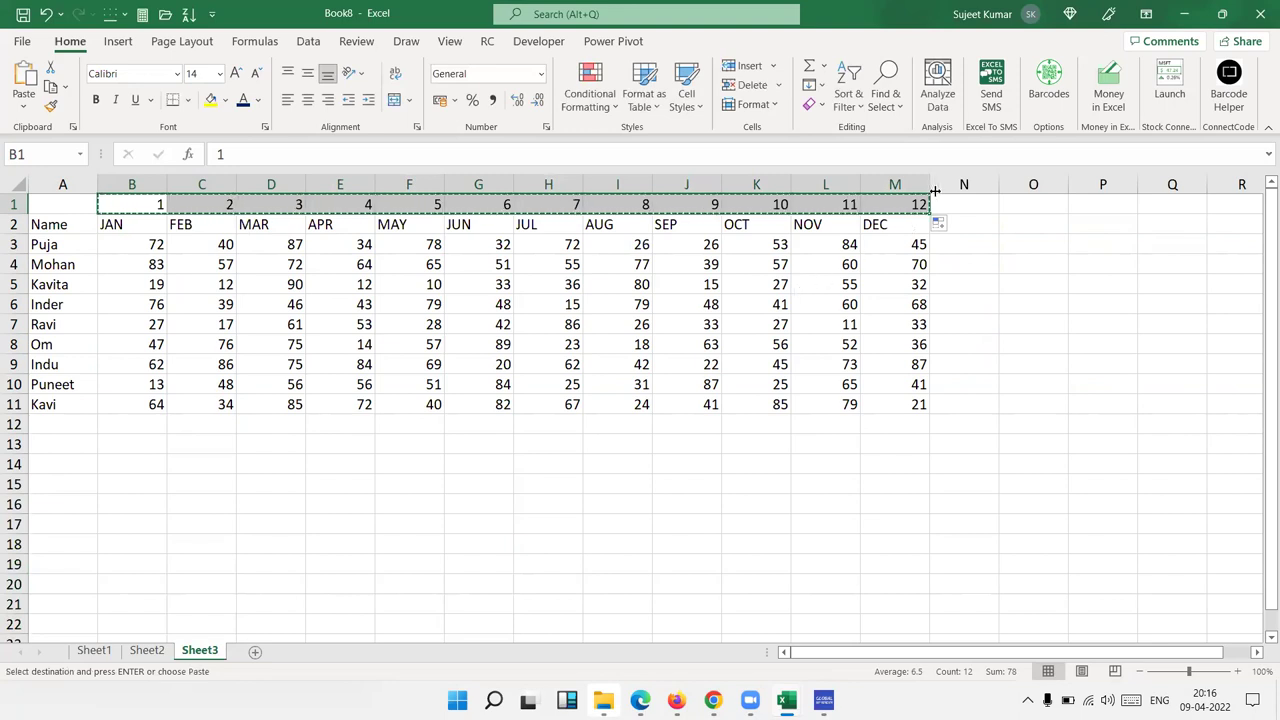
click(973, 206)
key(ctrl+v)
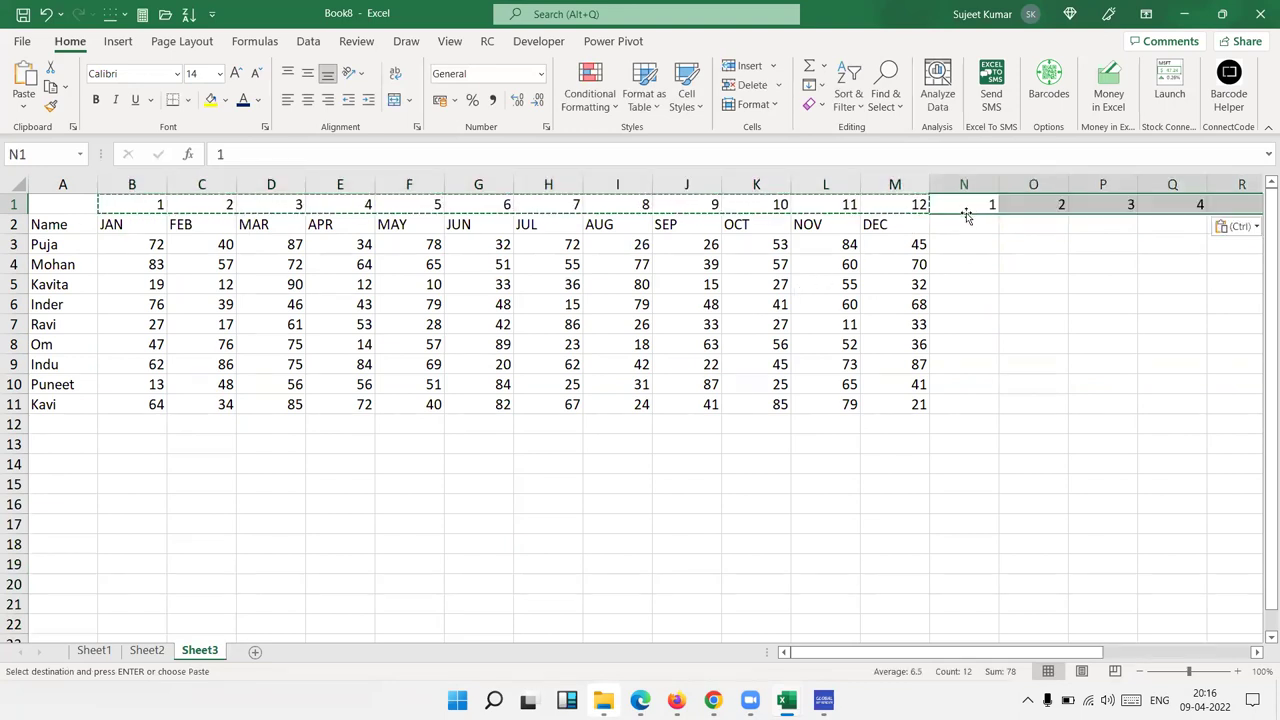
key(Escape)
Put a % header in N2 and fill it across N2:Y2.
click(944, 226)
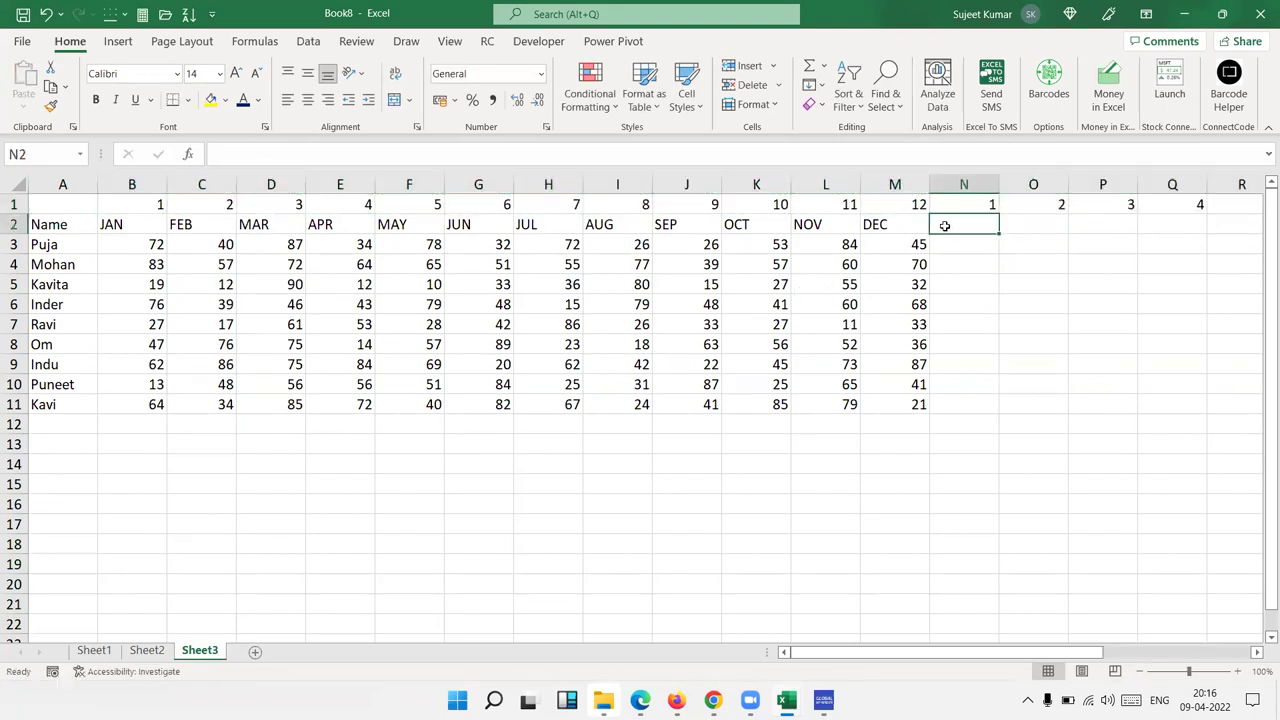
text(5)
key(ctrl+Return)
text(%)
key(Return)
key(Up)
key(Up)
key(ctrl+Right)
key(Down)
key(ctrl+shift+Left)
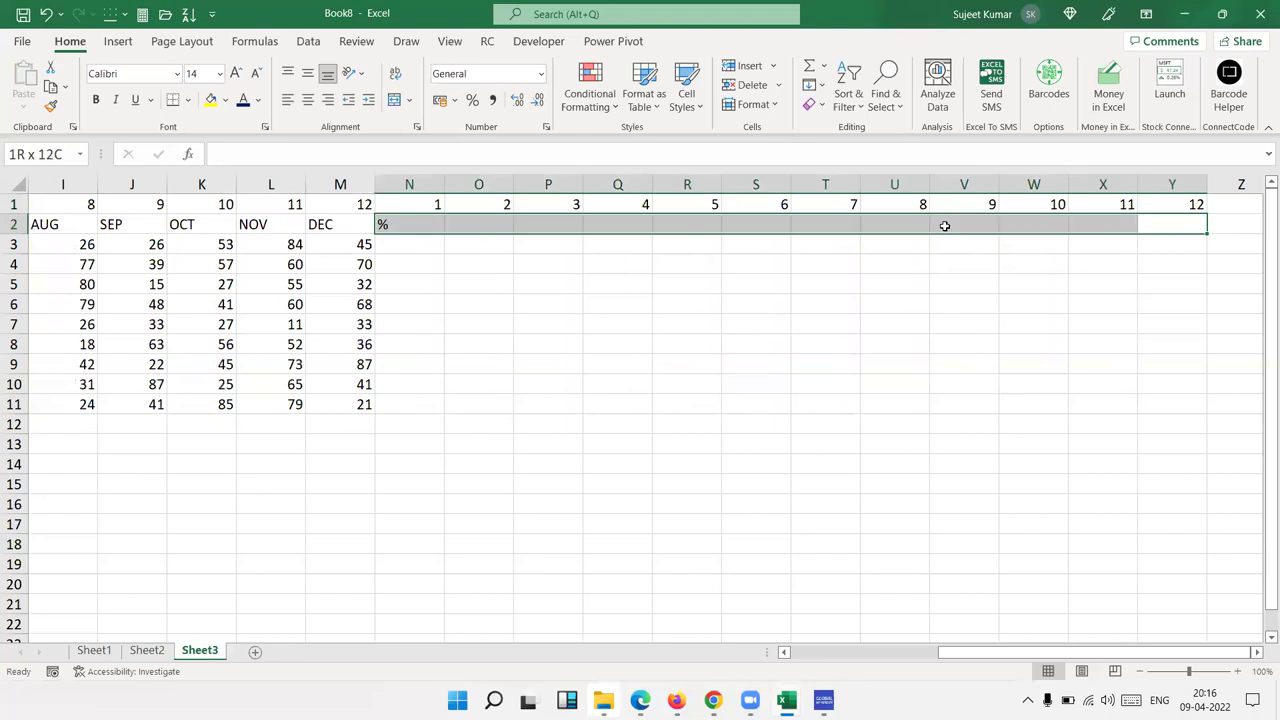
key(ctrl+r)
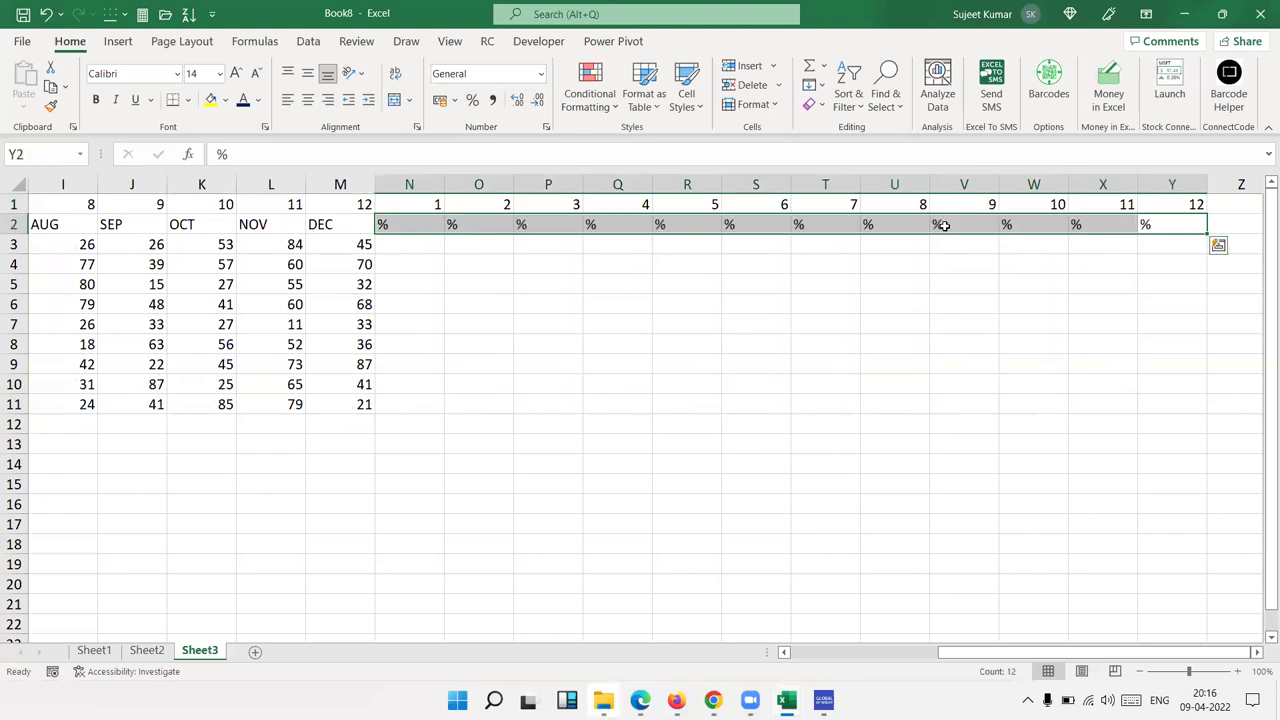
key(ctrl+q)
key(Escape)
Select the table from B1 across all 24 columns down through row 11.
key(Up)
key(ctrl+Left)
key(Right)
key(Left)
key(Left)
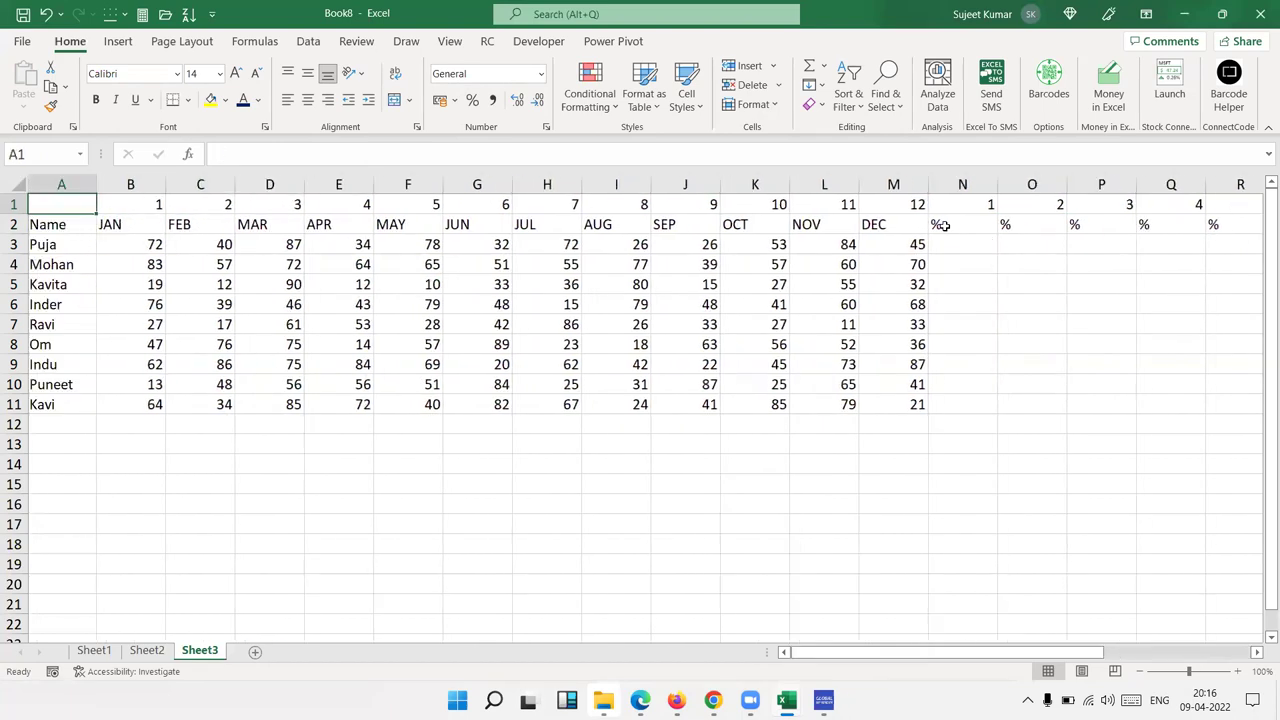
key(shift+Down)
key(Down)
key(Down)
key(Down)
key(Down)
key(Down)
key(Up)
key(Up)
key(Up)
key(Right)
key(ctrl+shift+Right)
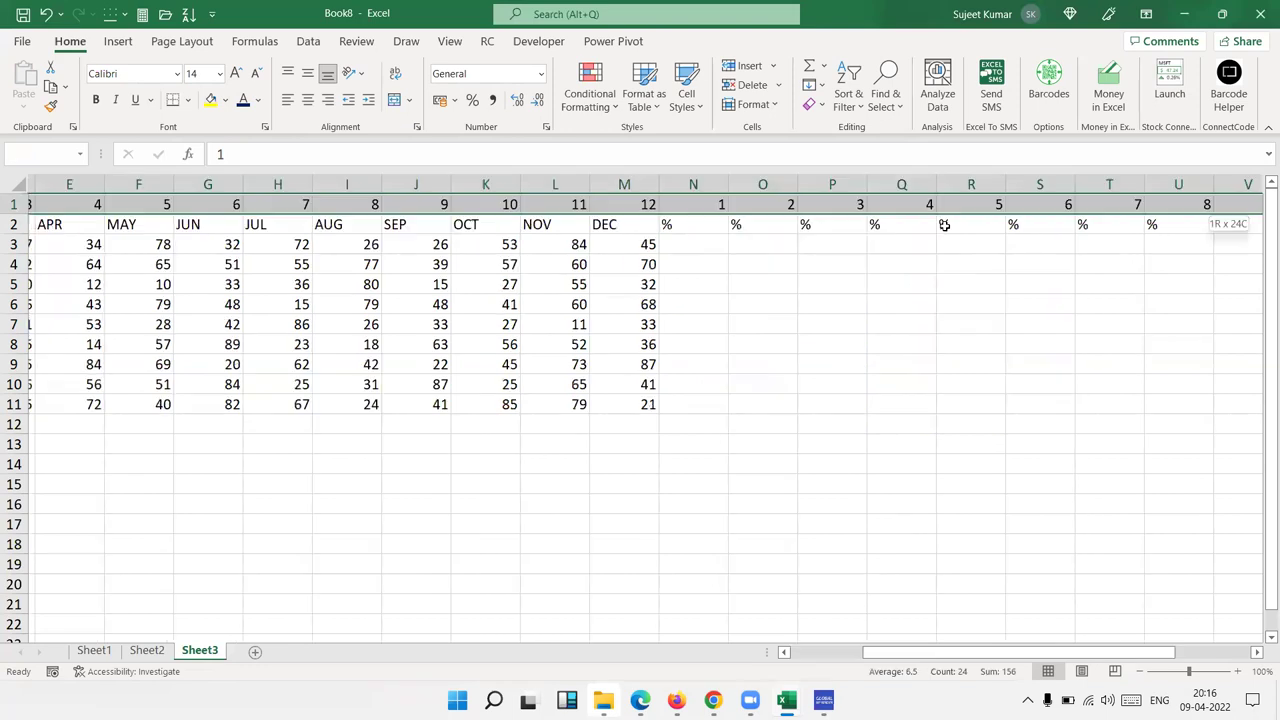
key(shift+Down)
key(shift+Down)
key(shift+Down)
key(shift+Down)
key(shift+Down)
key(shift+Down)
key(shift+Down)
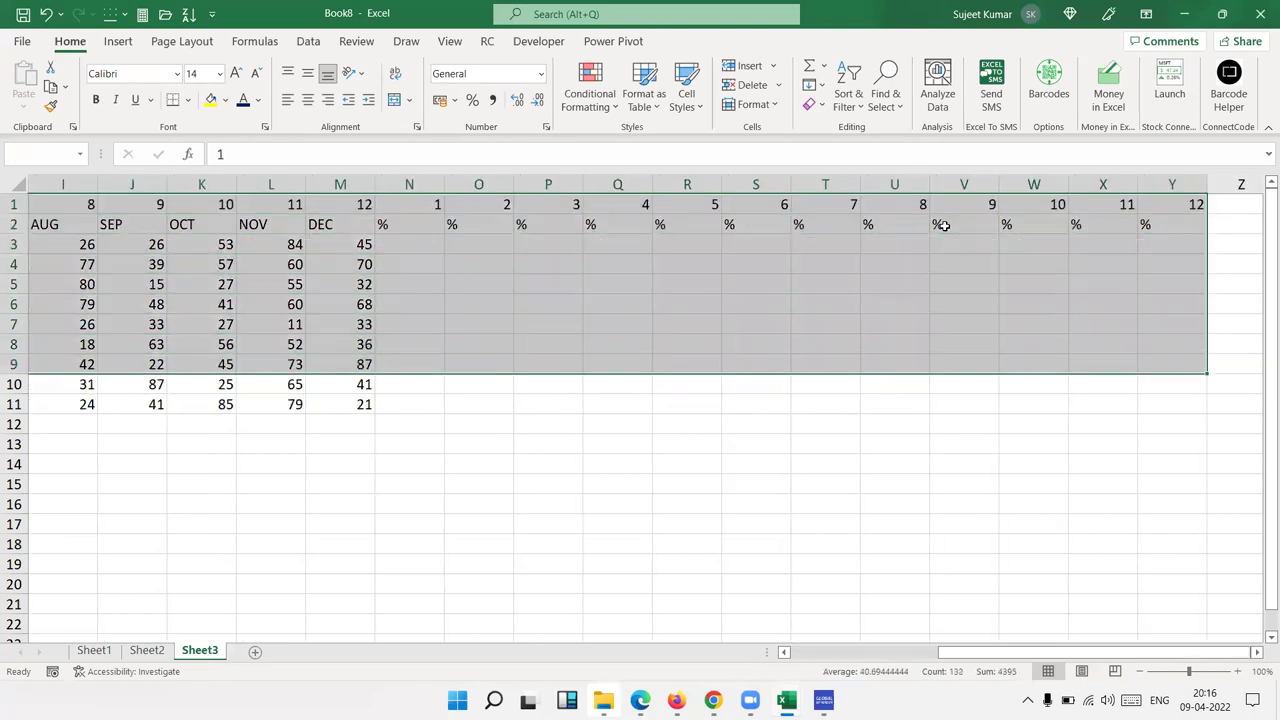
key(shift+Down)
key(shift+Down)
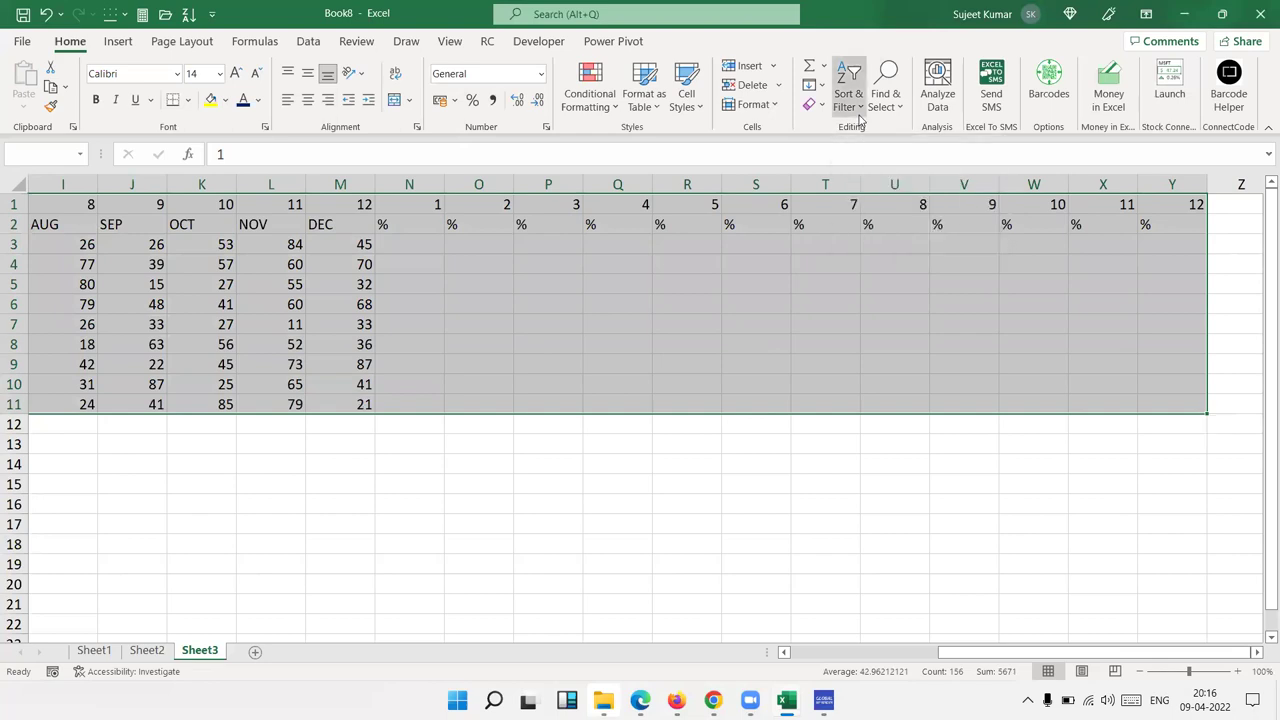
Custom sort the selection left to right by Row 1, smallest to largest.
click(848, 85)
click(863, 178)
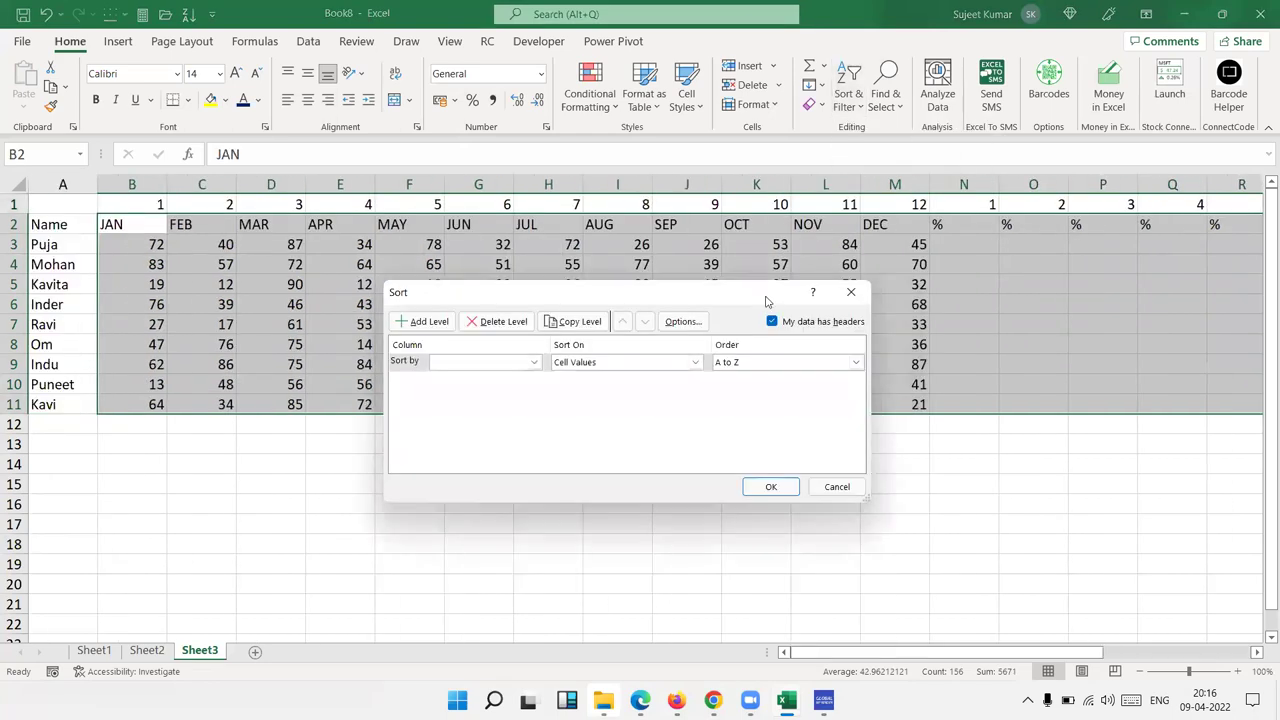
click(693, 327)
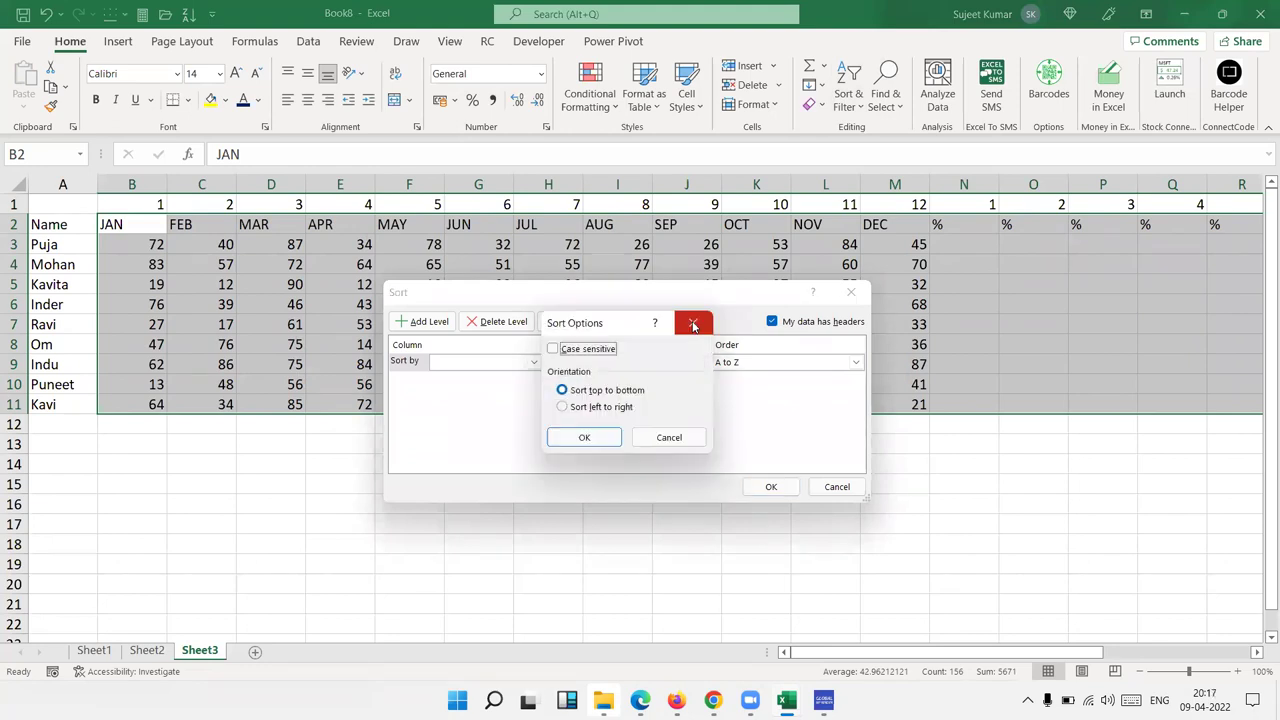
click(615, 409)
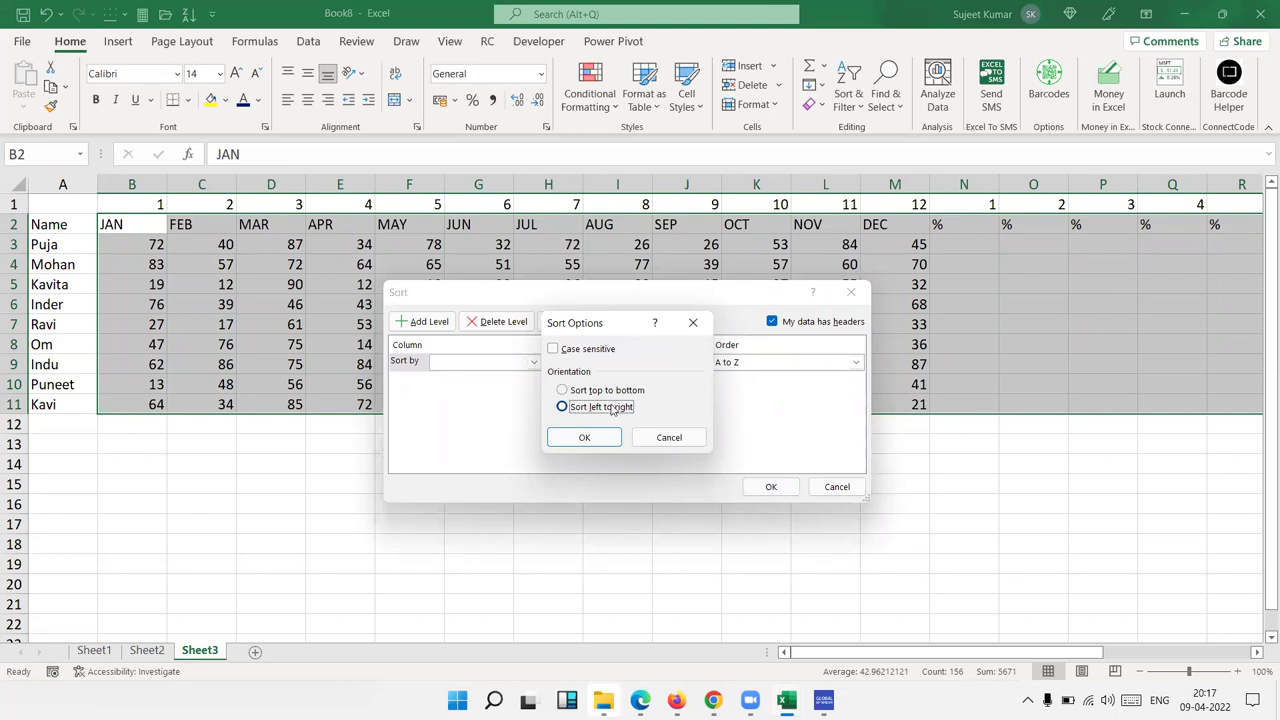
click(585, 437)
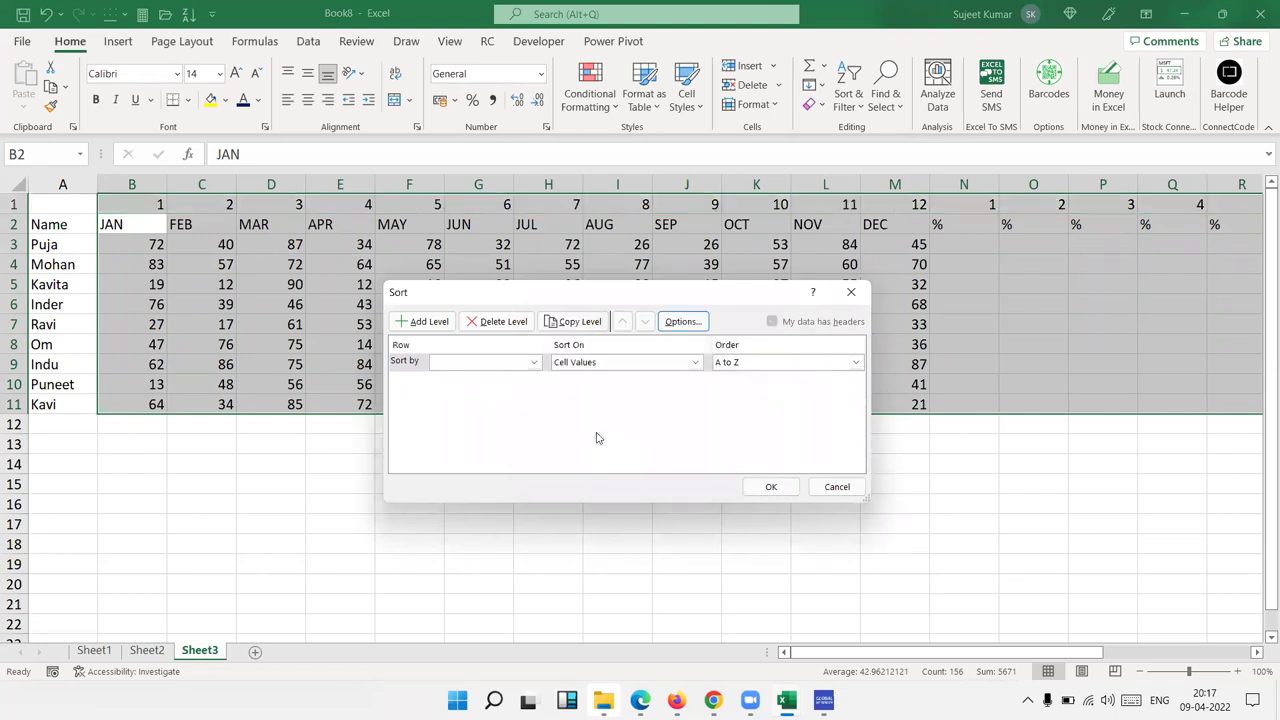
click(460, 362)
click(463, 376)
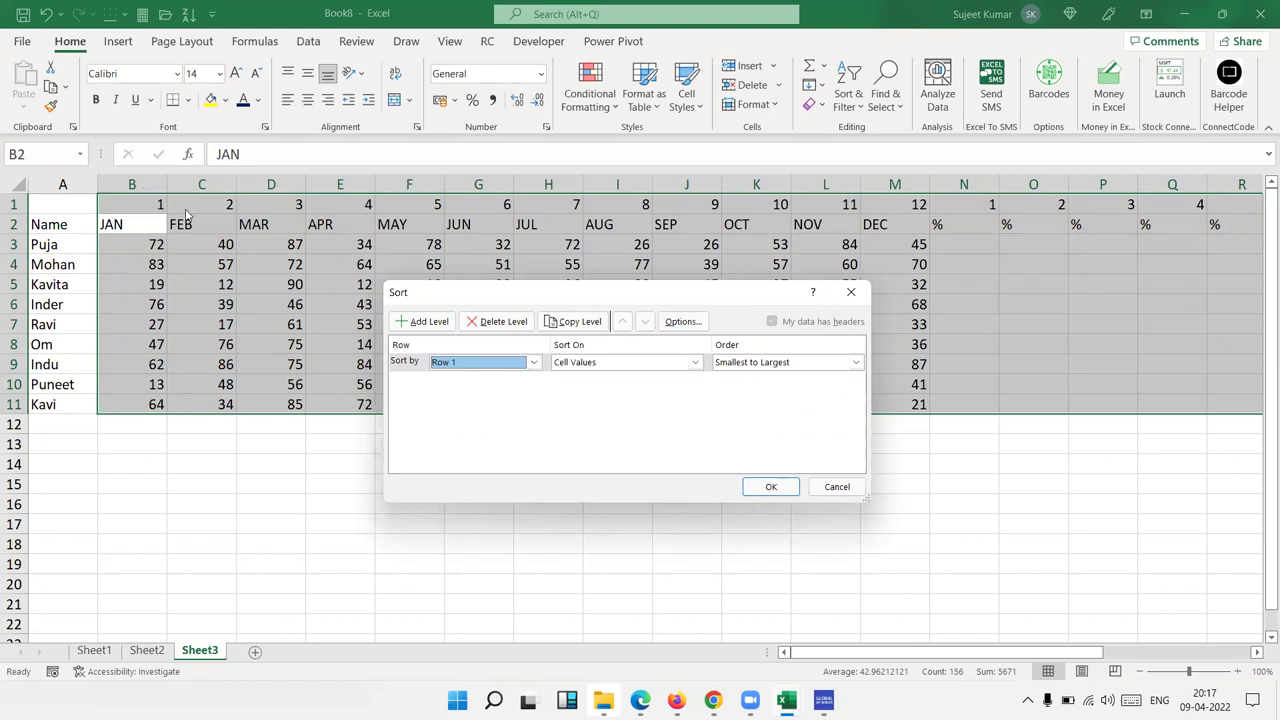
click(790, 482)
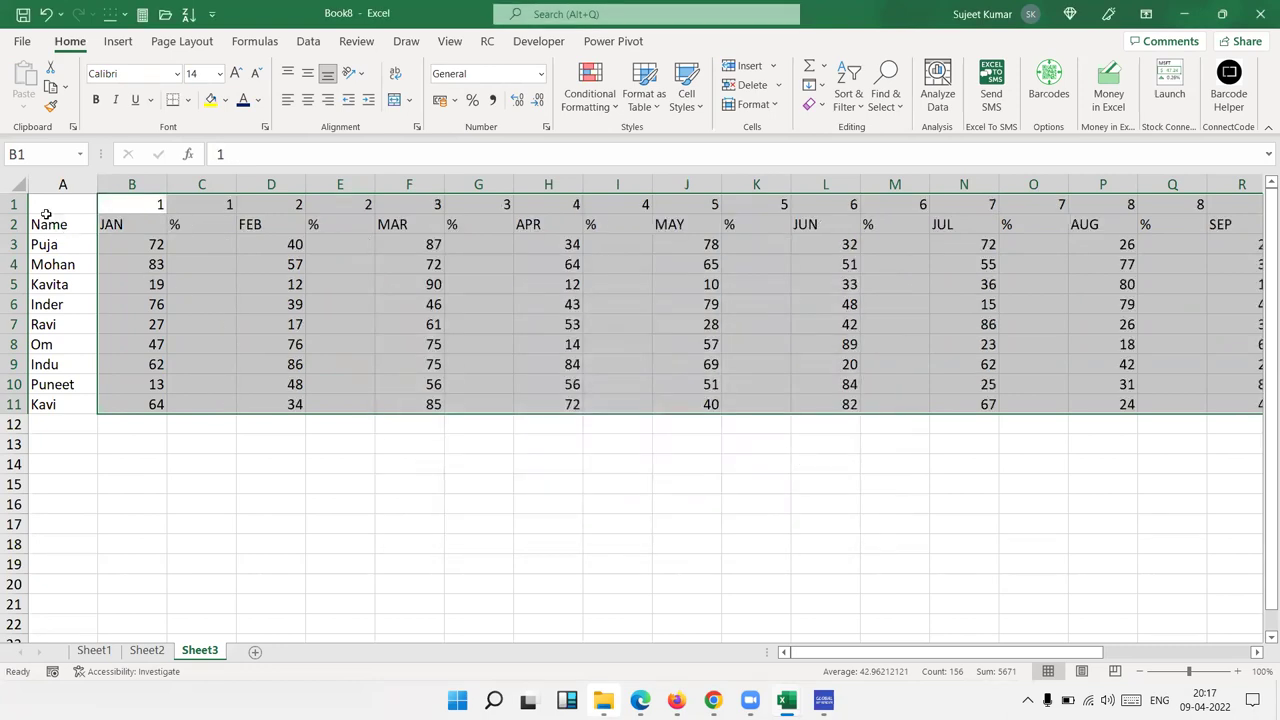
Delete the 1–12 helper row and review the interleaved month and % headers.
click(17, 204)
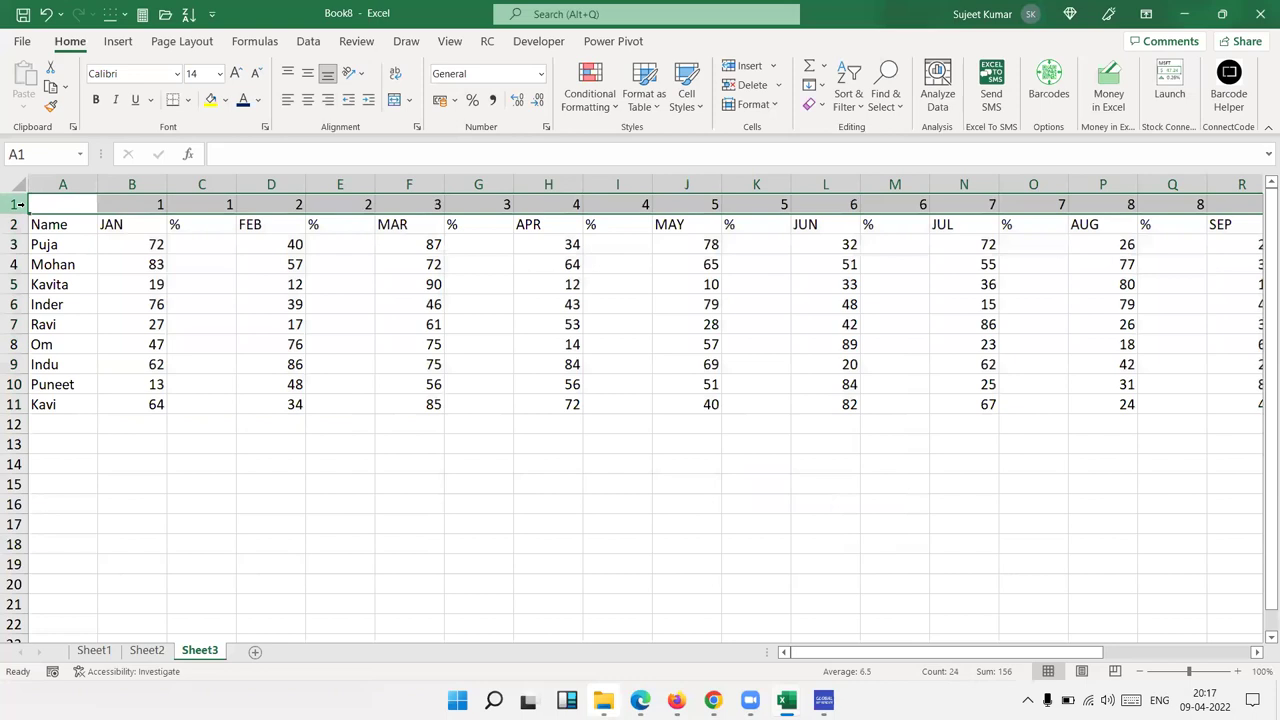
key(ctrl+minus)
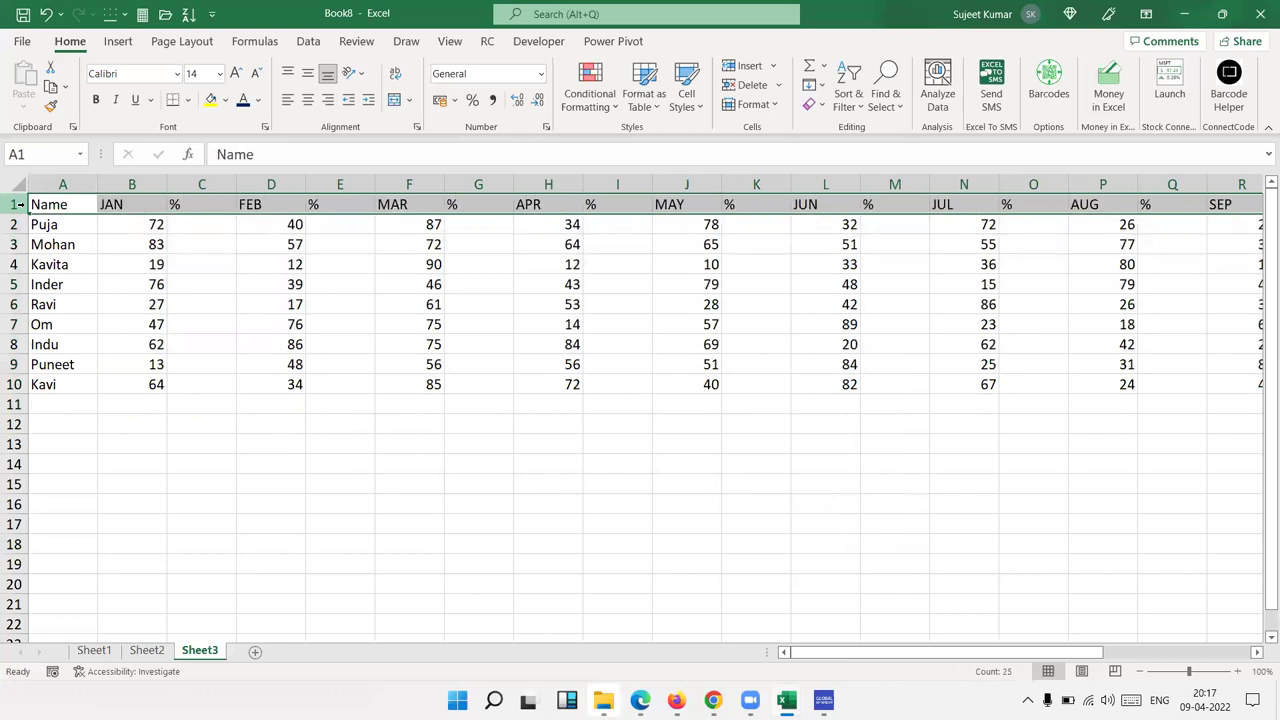
key(Right)
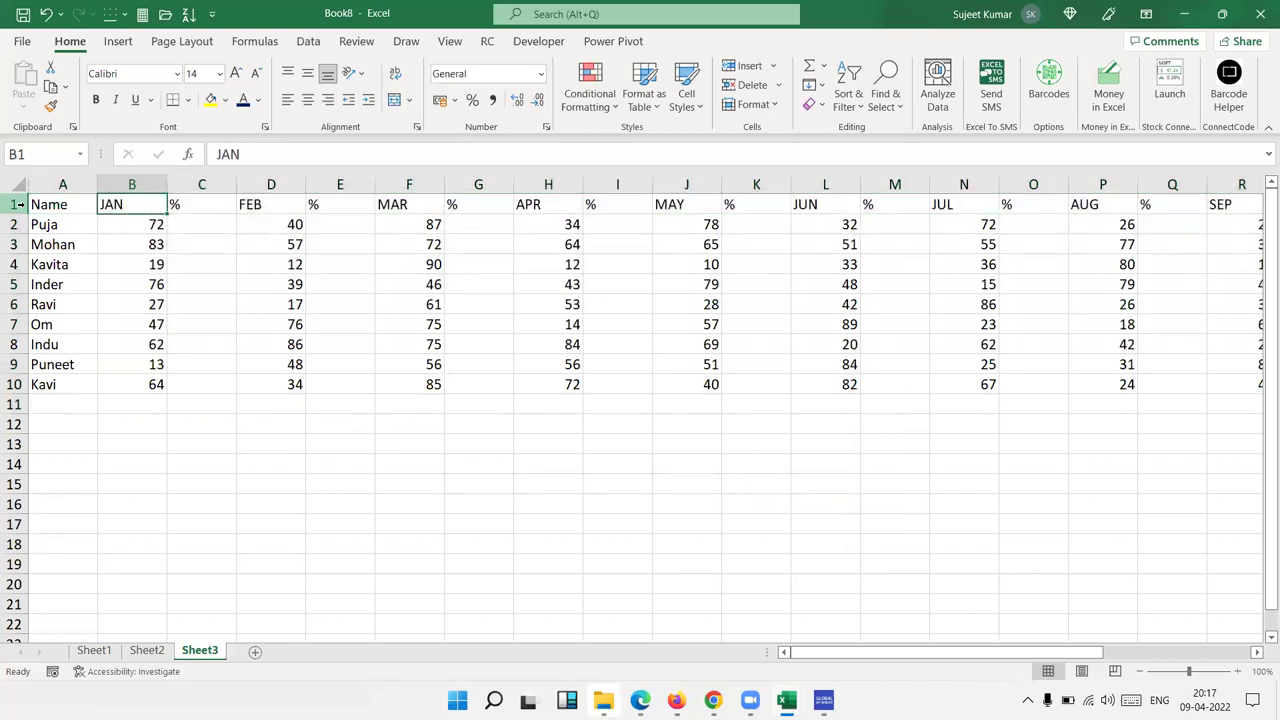
key(Right)
key(Right)
key(Right)
key(Right)
key(Right)
key(Right)
key(Right)
key(Right)
key(Right)
key(Right)
key(Right)
key(Right)
key(Right)
key(Right)
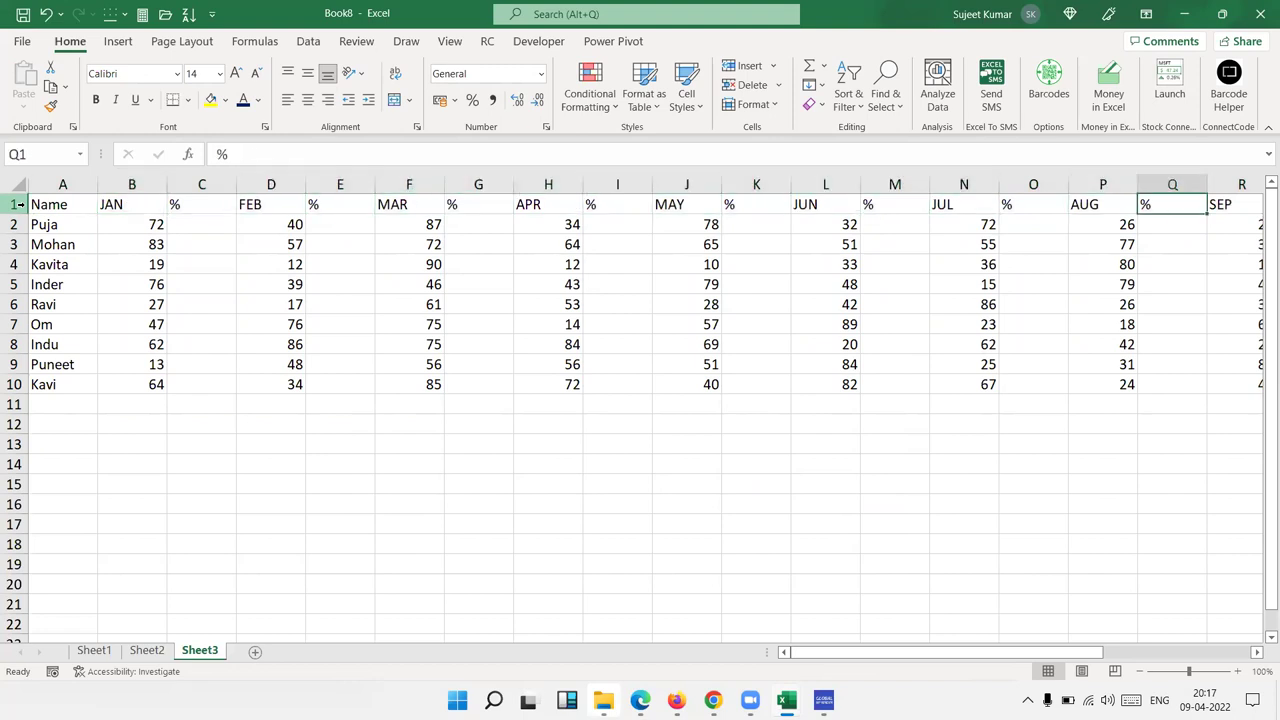
key(Right)
key(Right)
key(Right)
key(Right)
key(Right)
key(Right)
key(Right)
key(Right)
key(Right)
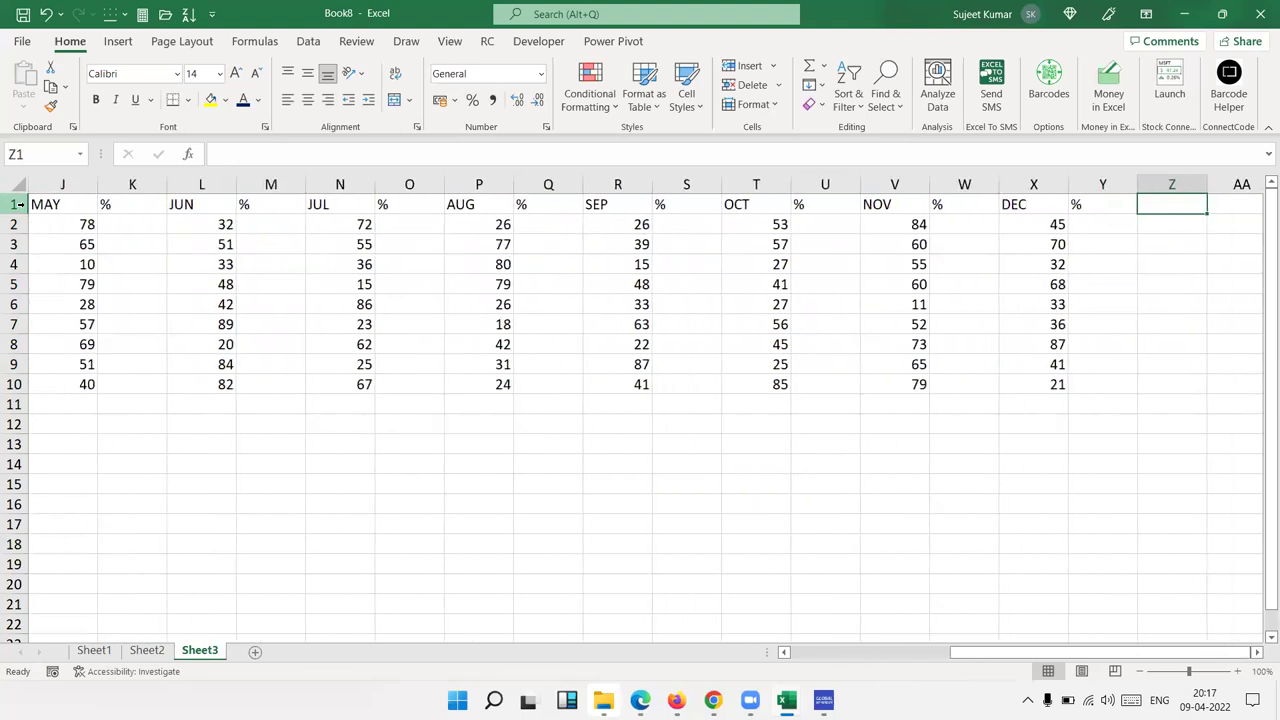
key(Left)
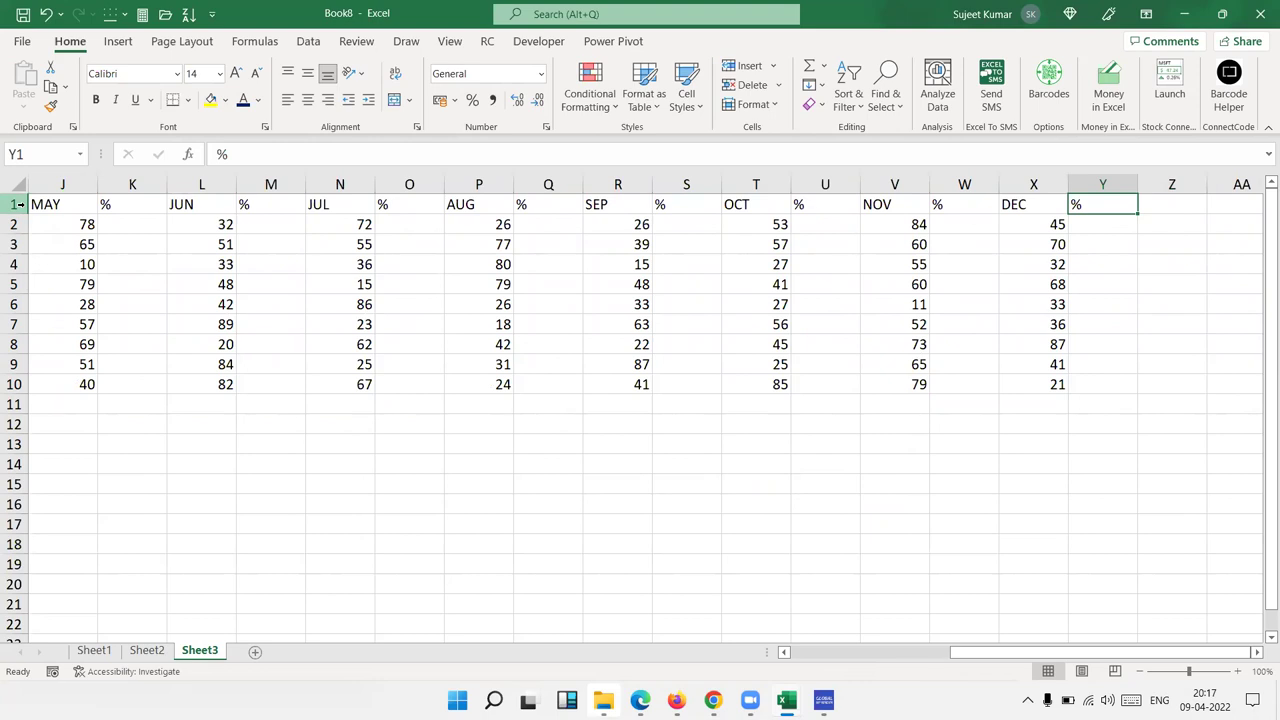
Select the score block from the last % column back to JAN, down to the last name.
key(shift+ctrl+Left)
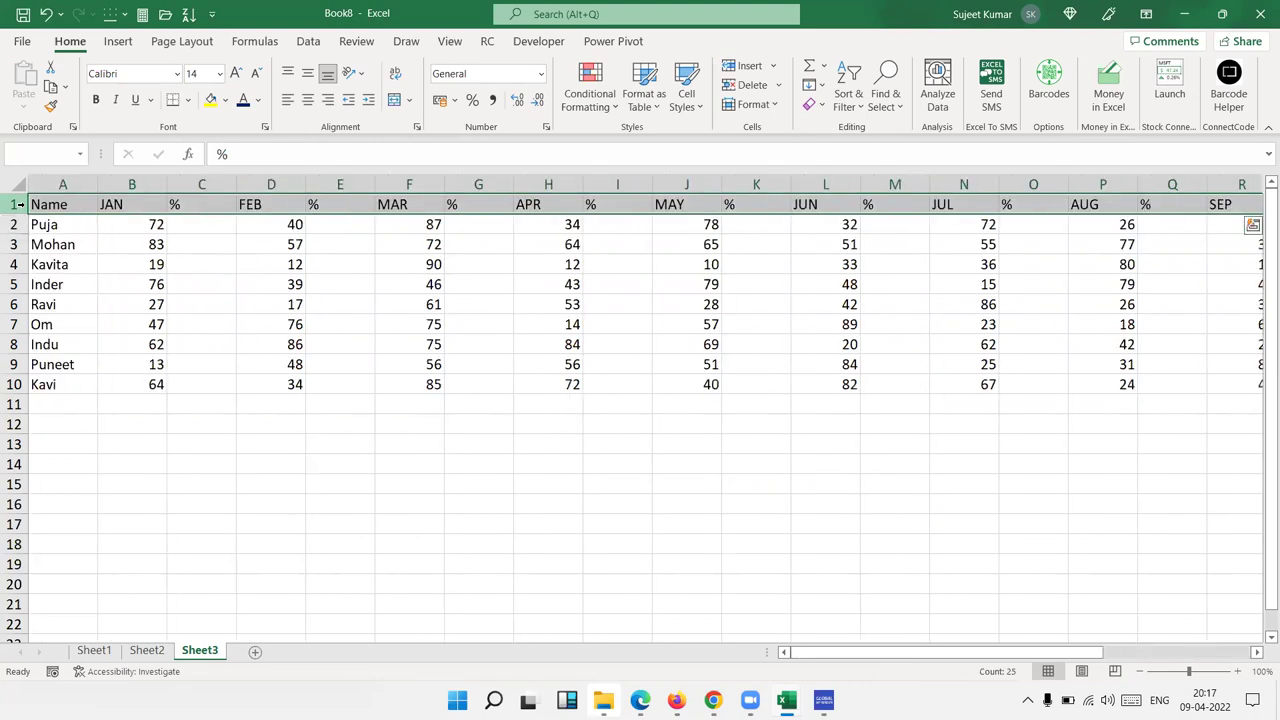
key(shift+Right)
key(shift+Down)
key(shift+Down)
key(shift+Down)
key(shift+Down)
key(shift+Down)
key(shift+Down)
key(shift+Down)
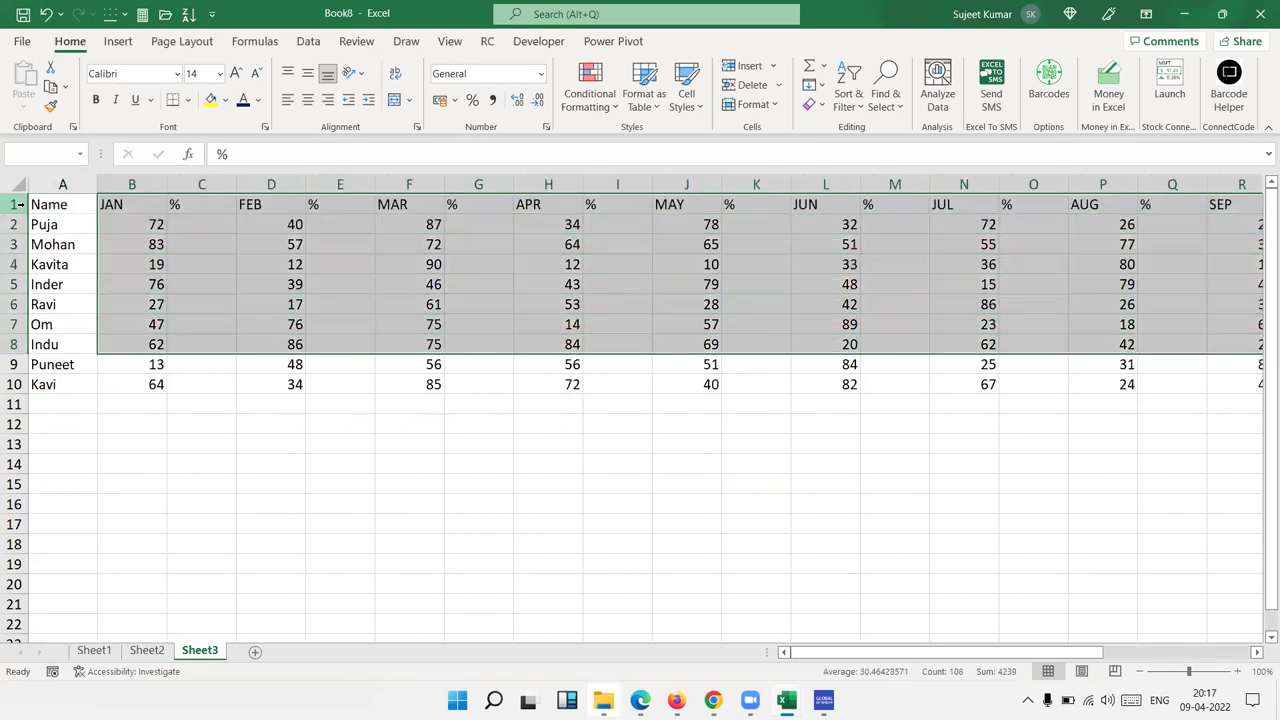
key(shift+Down)
key(shift+Down)
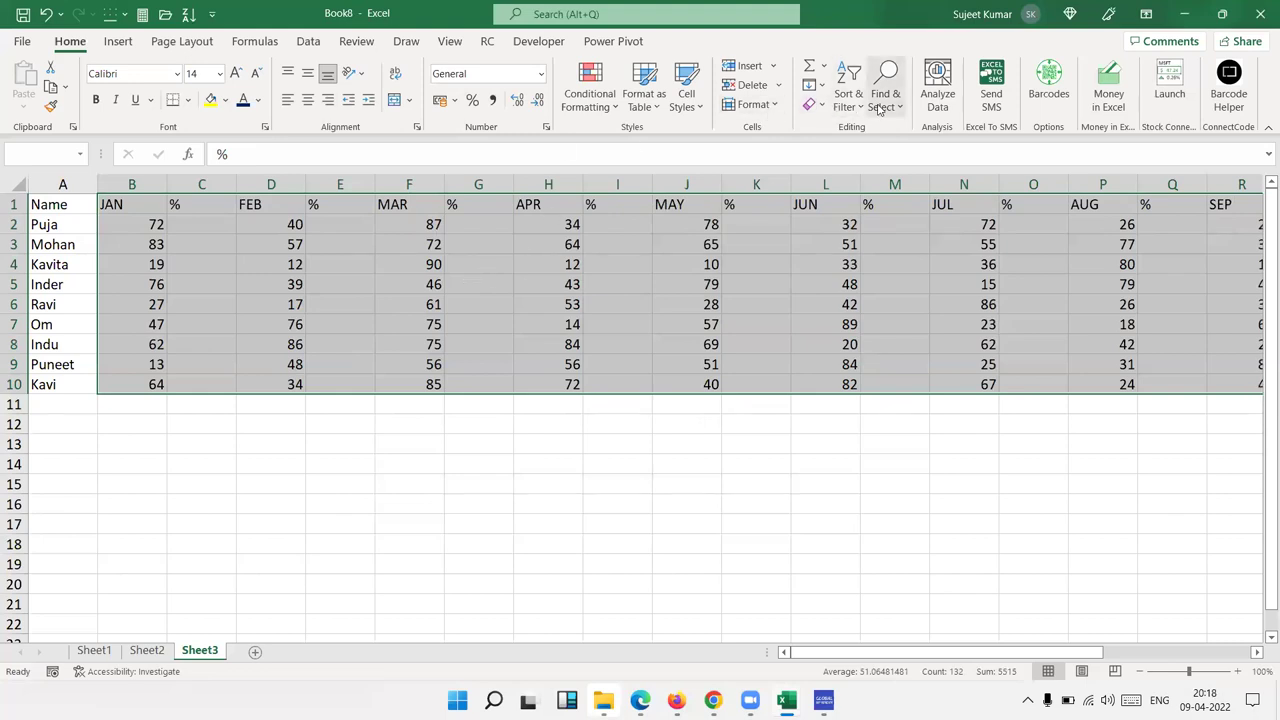
Use Go To Special with Blanks to select the empty cells under the % headings.
click(885, 95)
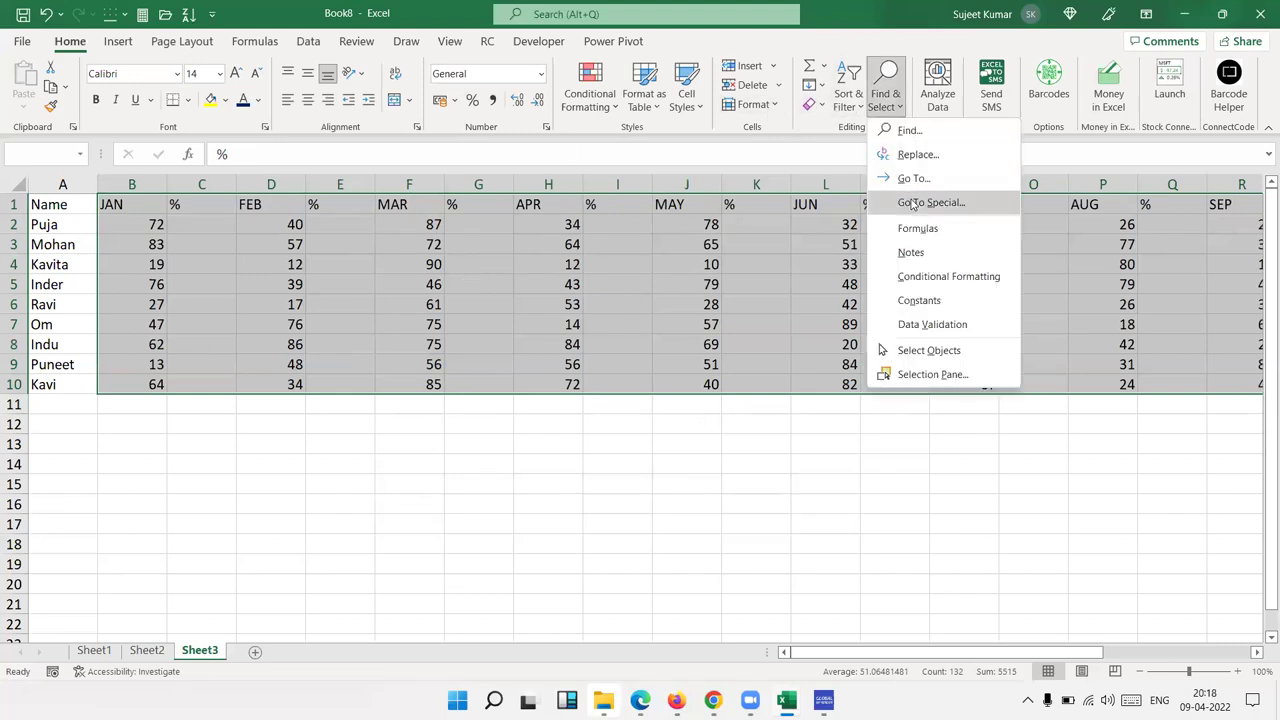
click(912, 204)
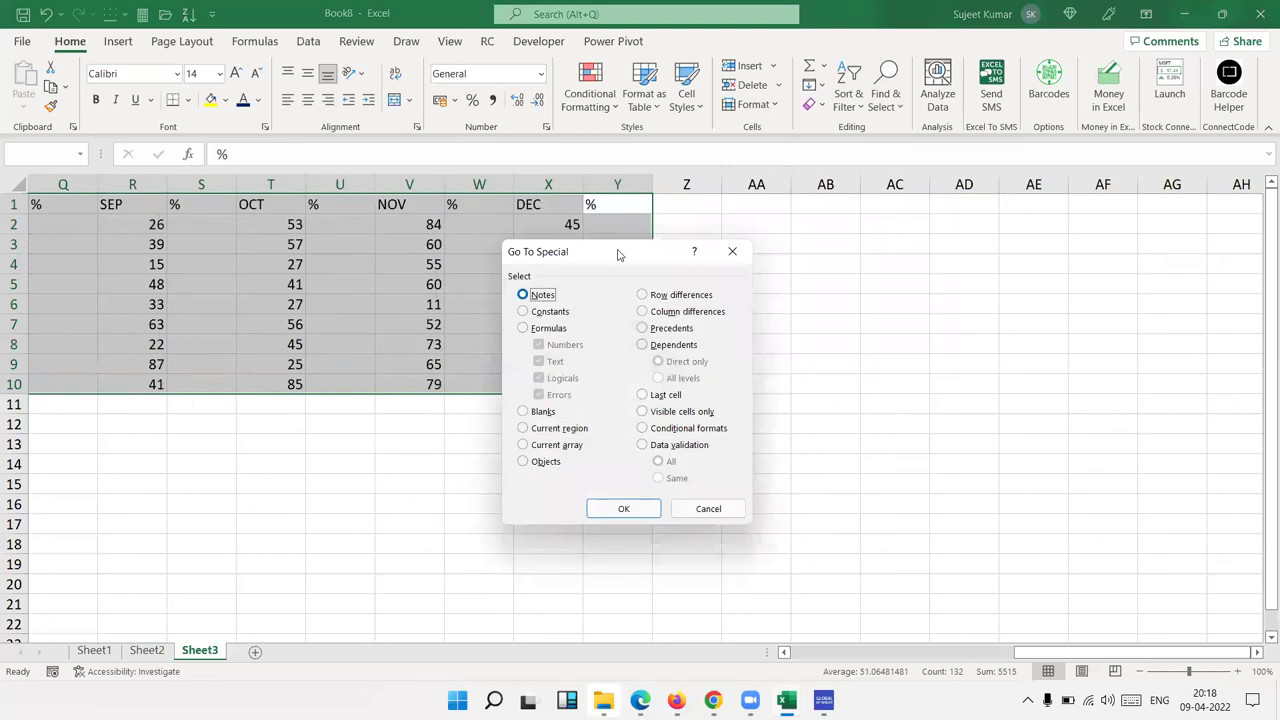
drag(618, 255, 425, 259)
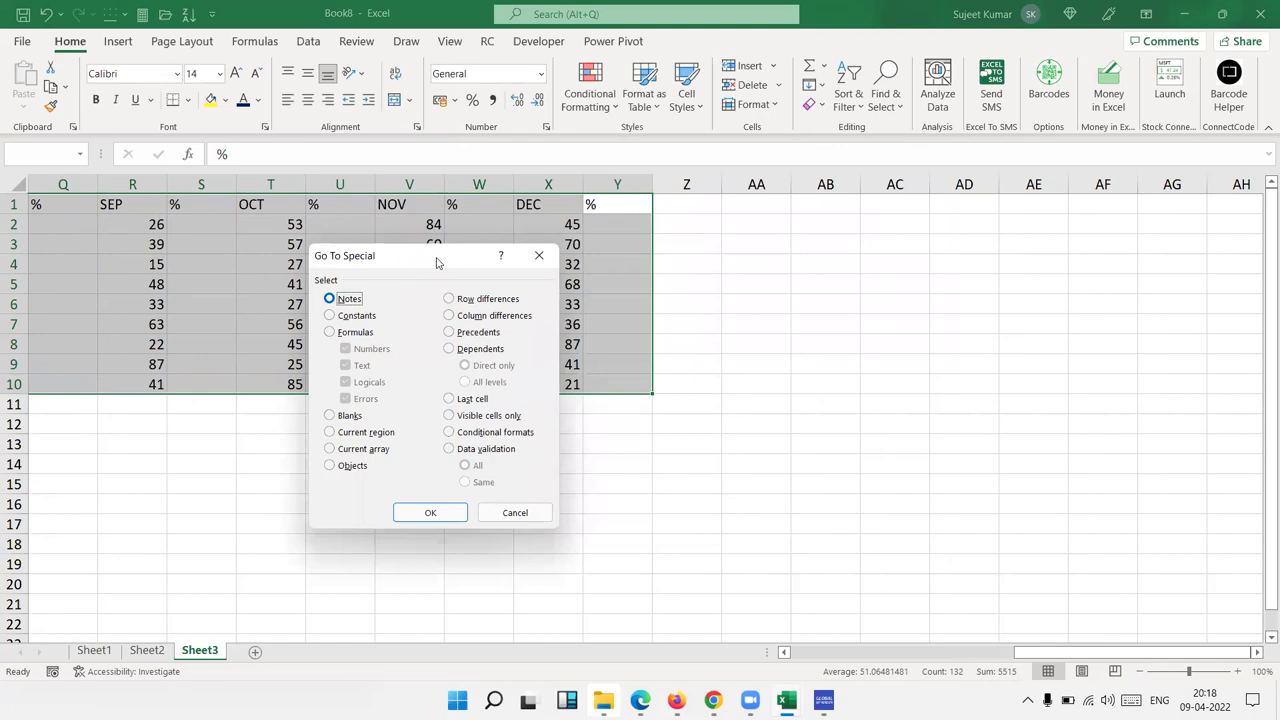
click(349, 417)
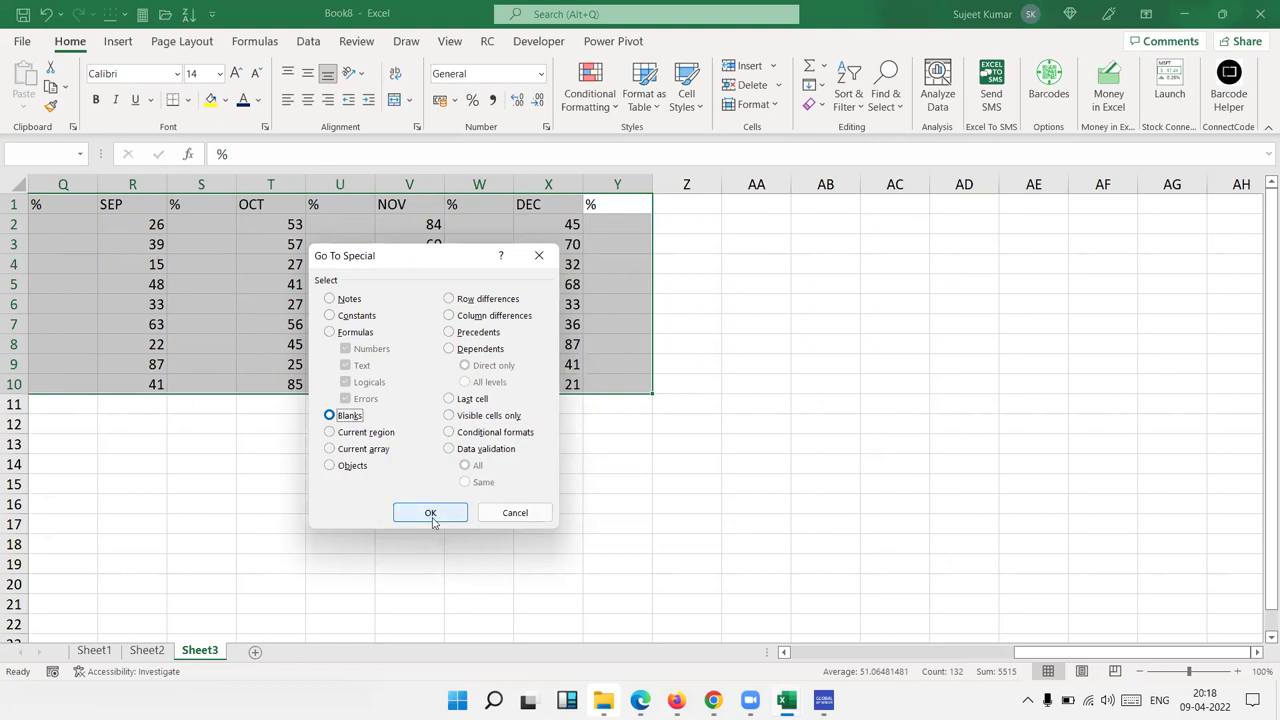
click(430, 513)
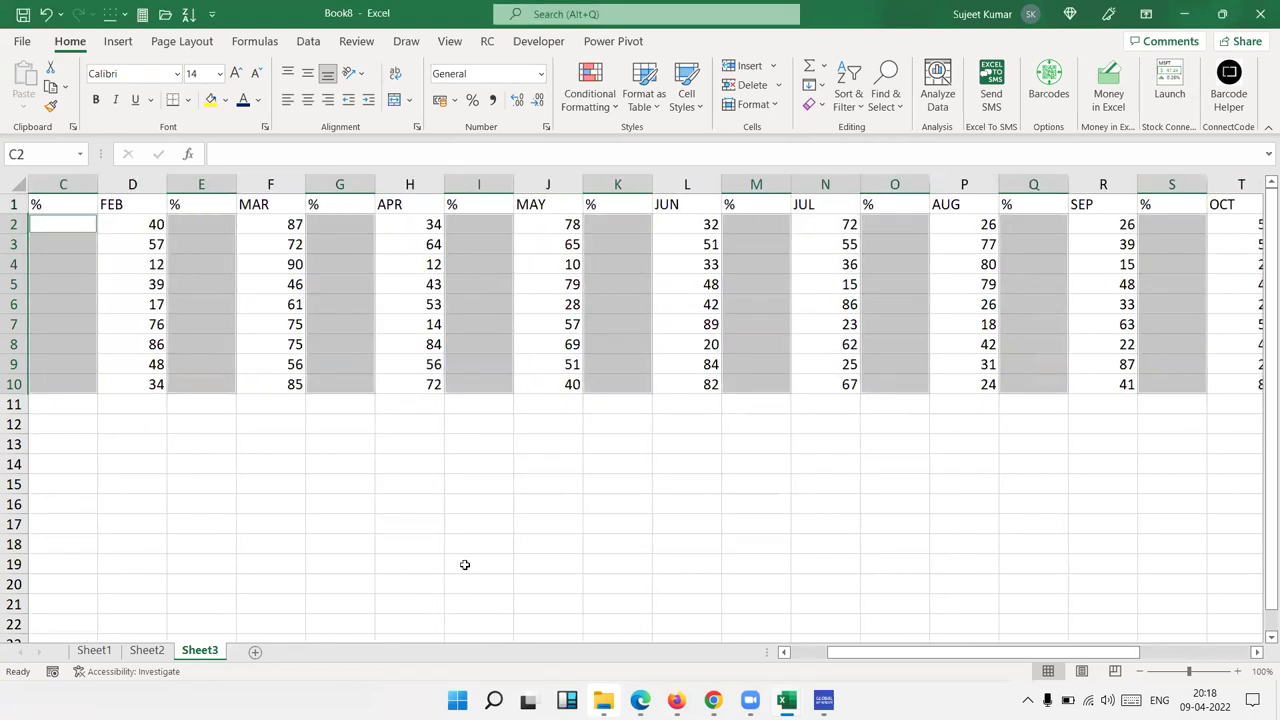
drag(887, 641, 759, 627)
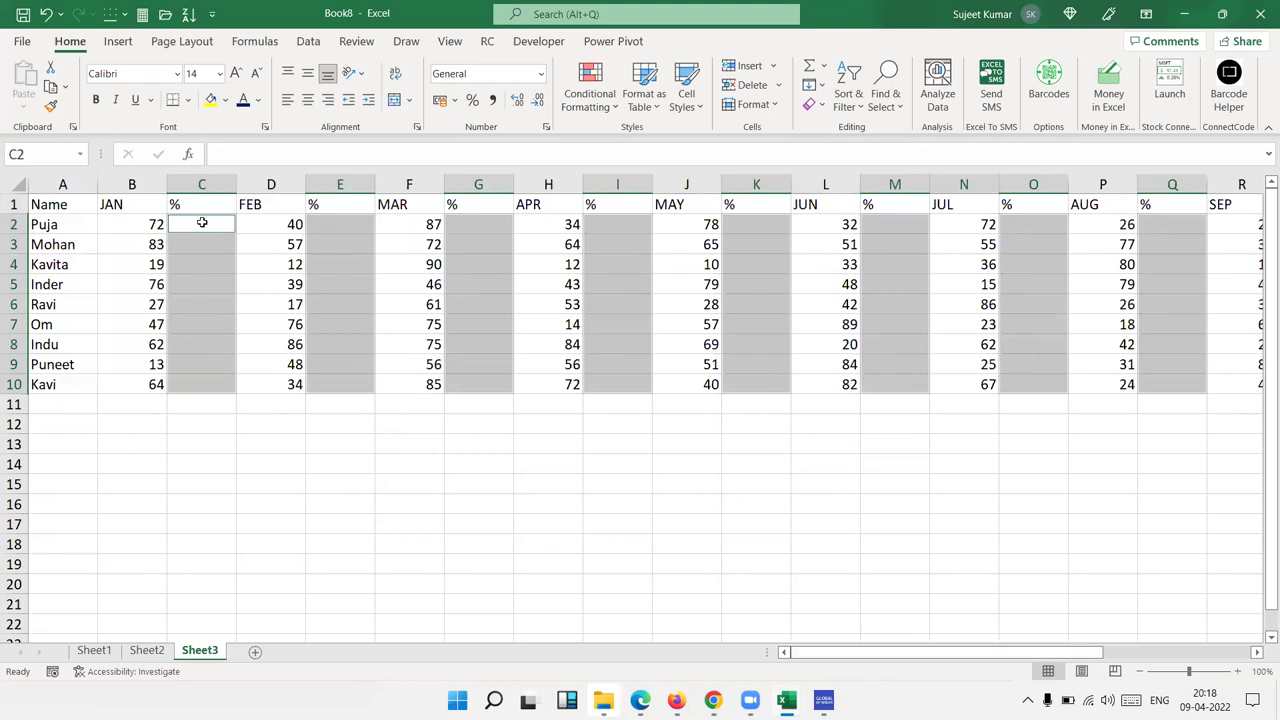
On Sheet2, fill every cell of B23:D28 with 500 in one entry, then return to Sheet3.
click(158, 652)
scroll(249, 326, down, 4)
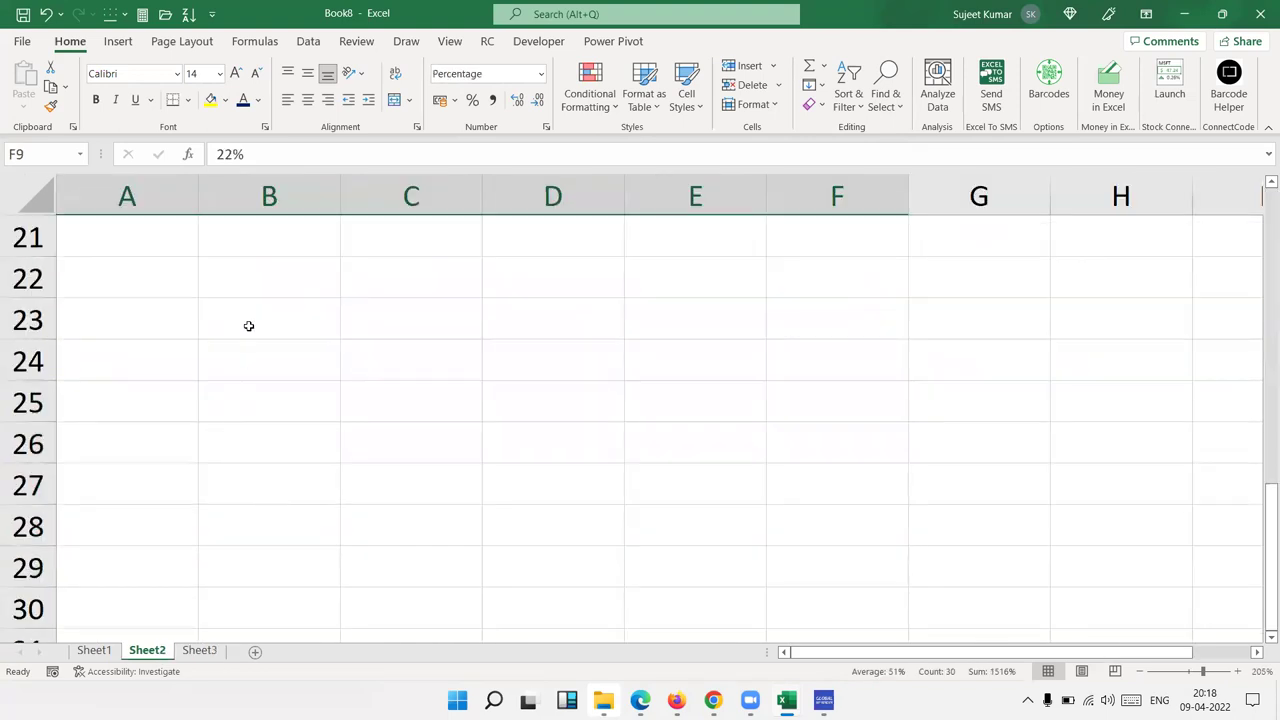
drag(249, 326, 600, 506)
text(16)
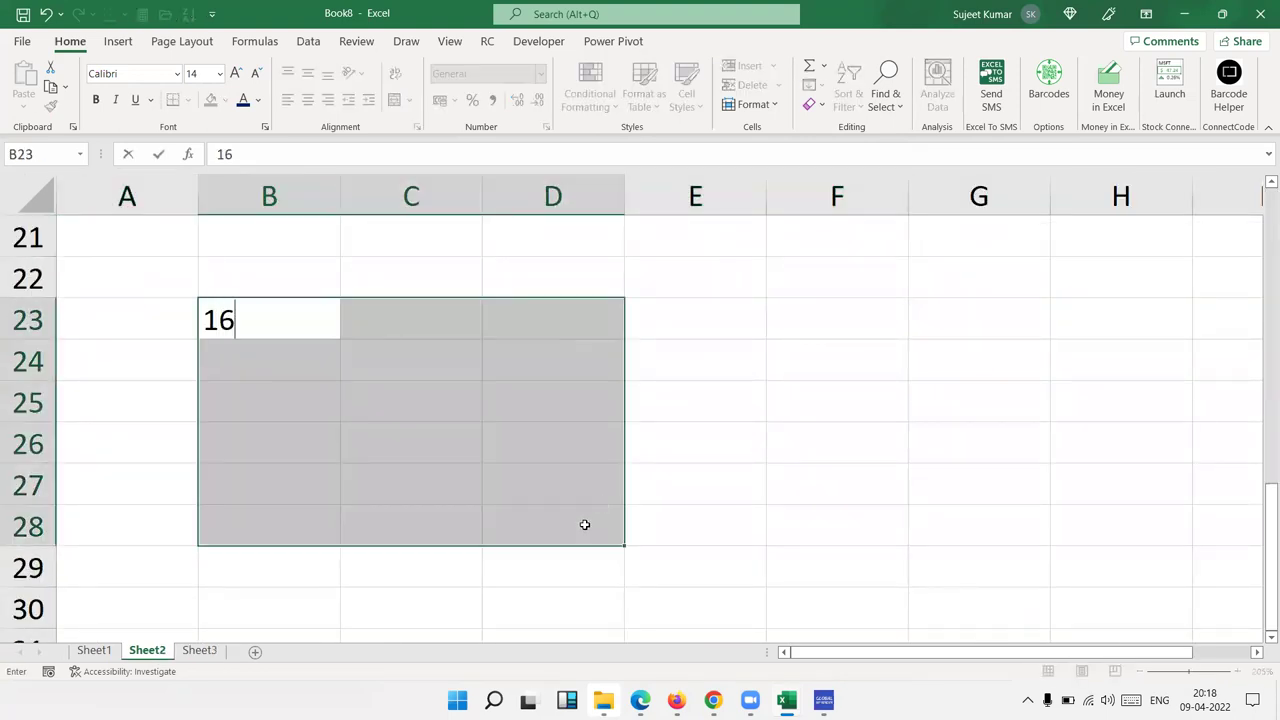
text(56)
key(Return)
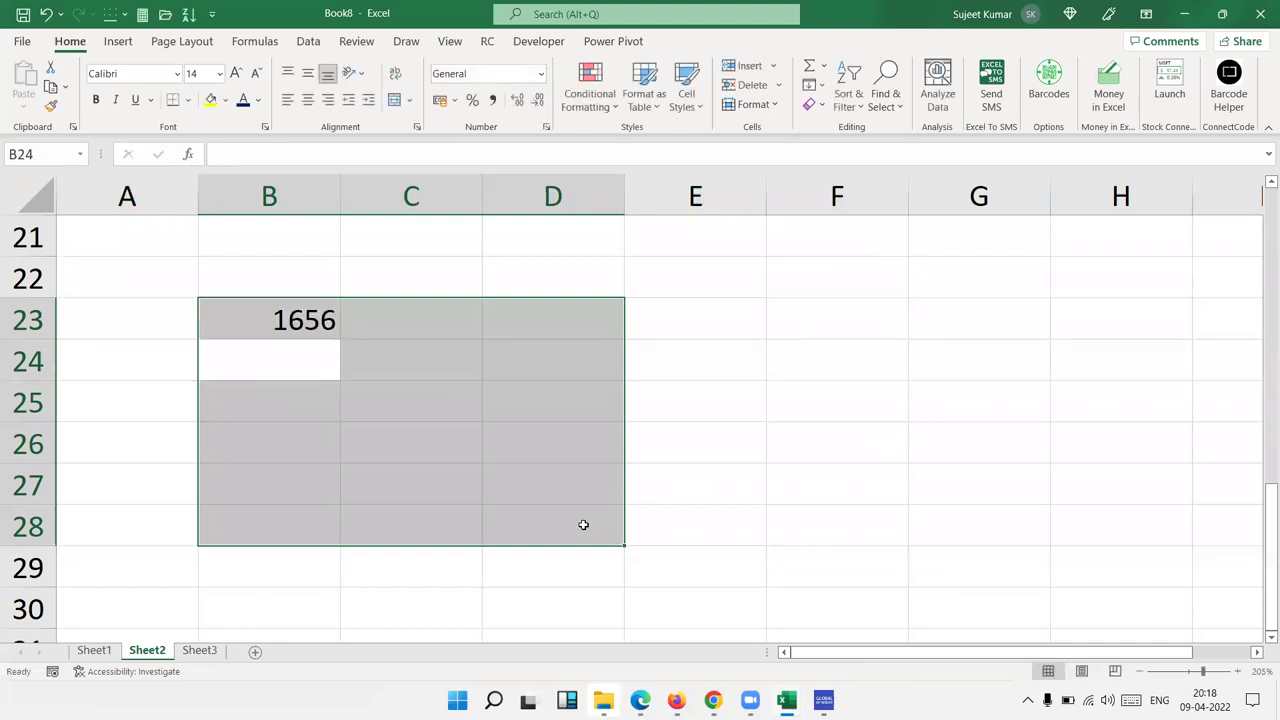
text(500)
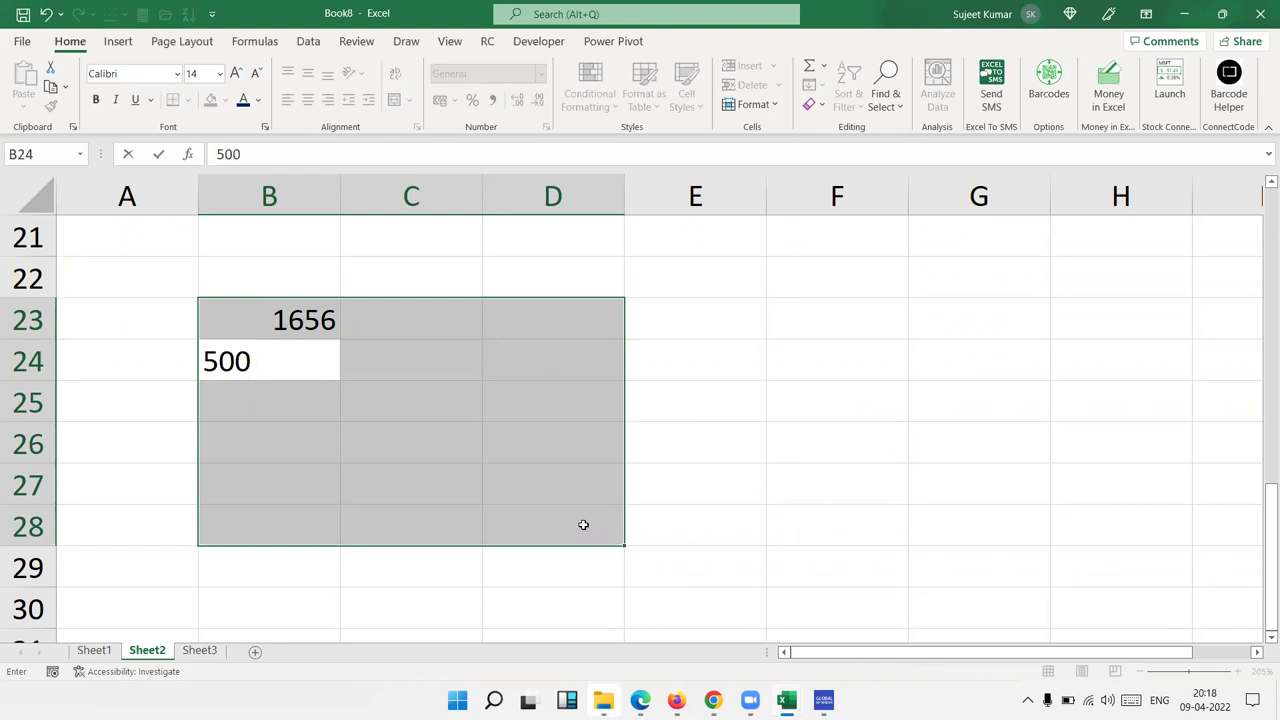
key(ctrl+Return)
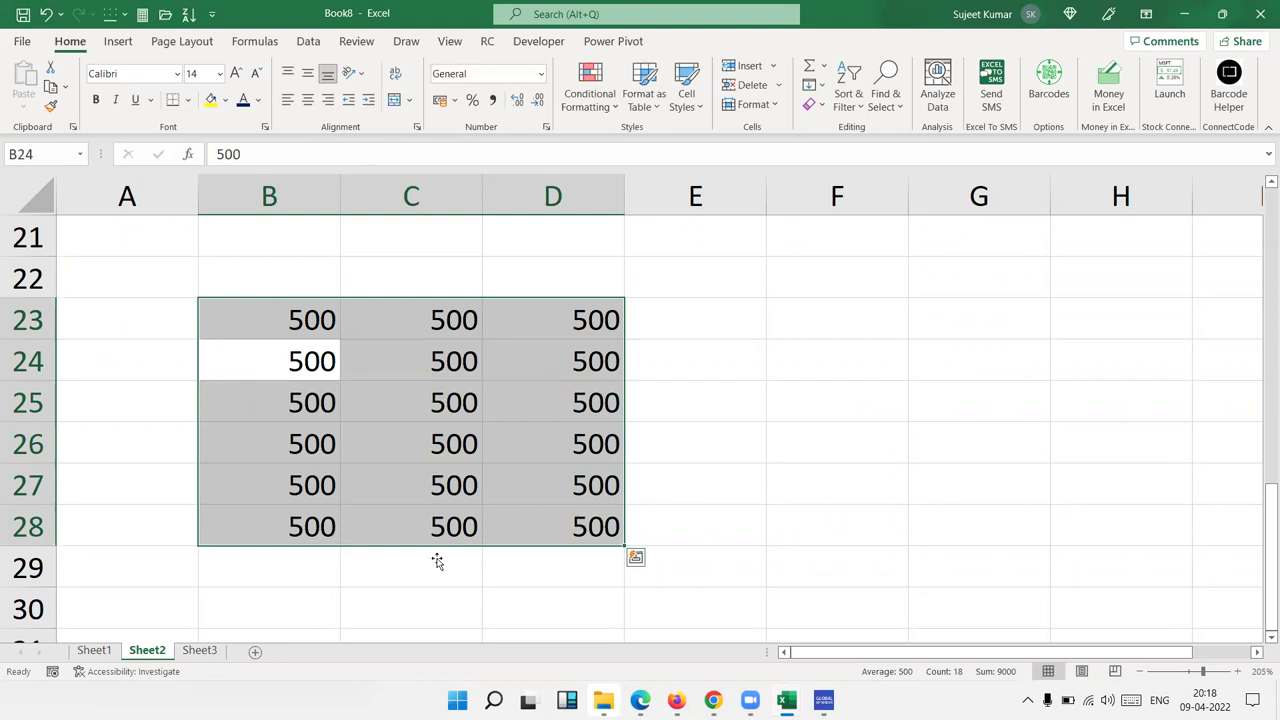
click(203, 654)
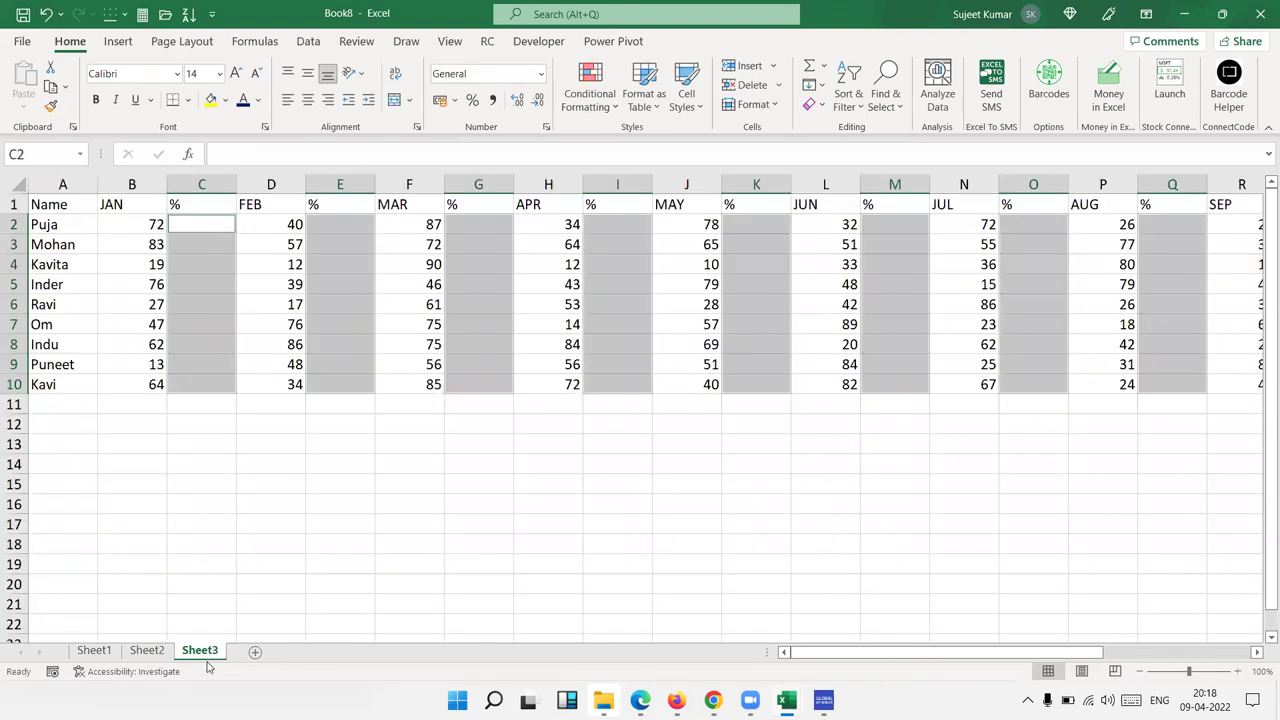
Enter =B2/70 into all blank % cells at once and apply Percent Style.
text(=)
key(Left)
key(Down)
key(Up)
text(/70)
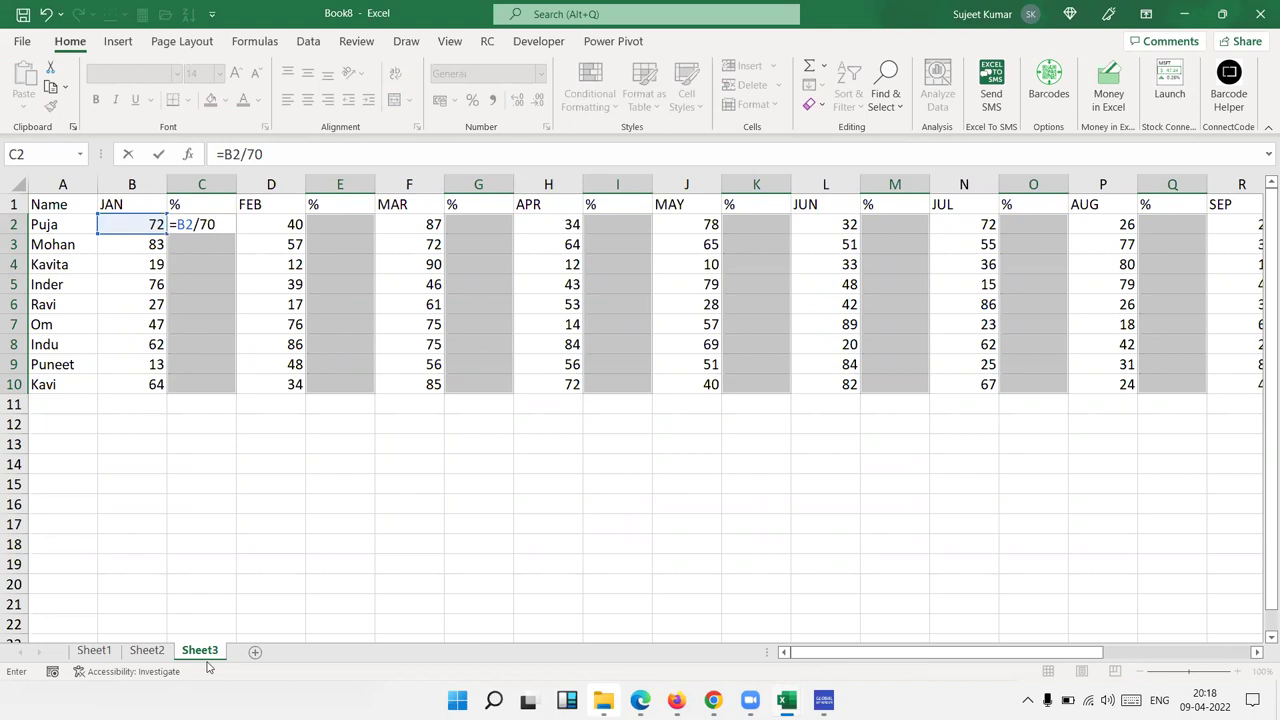
key(ctrl+Return)
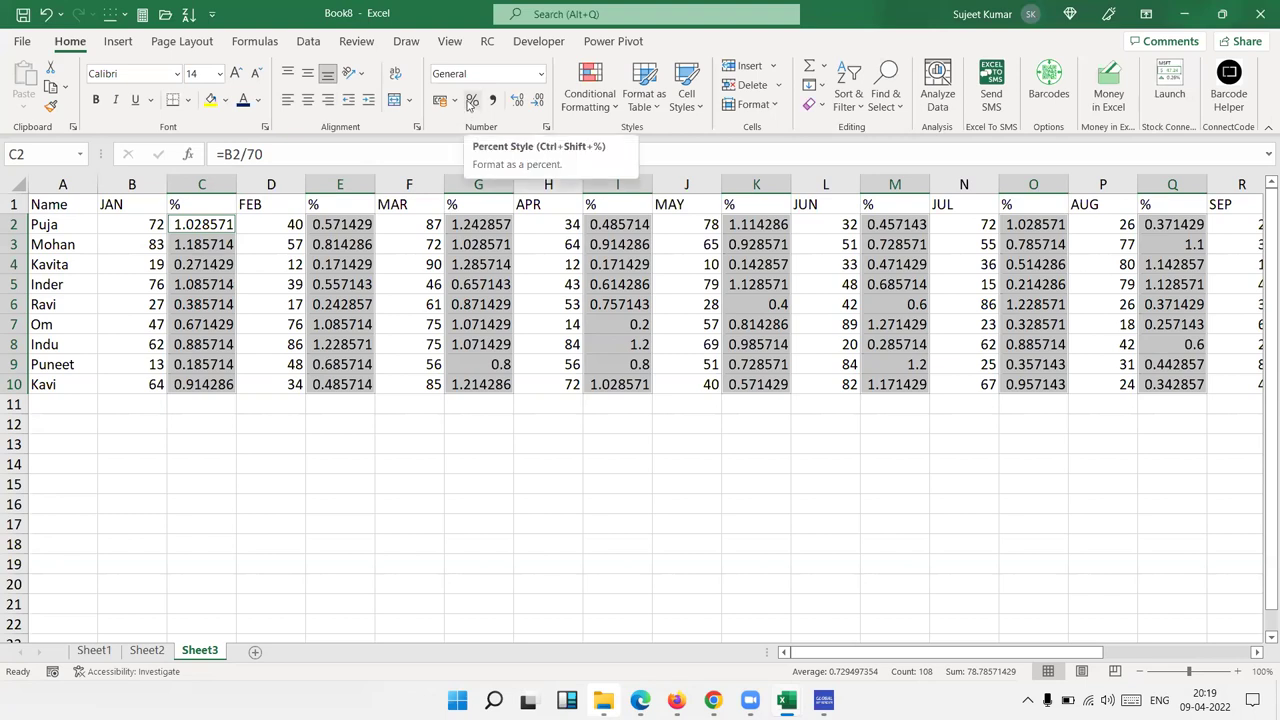
click(469, 105)
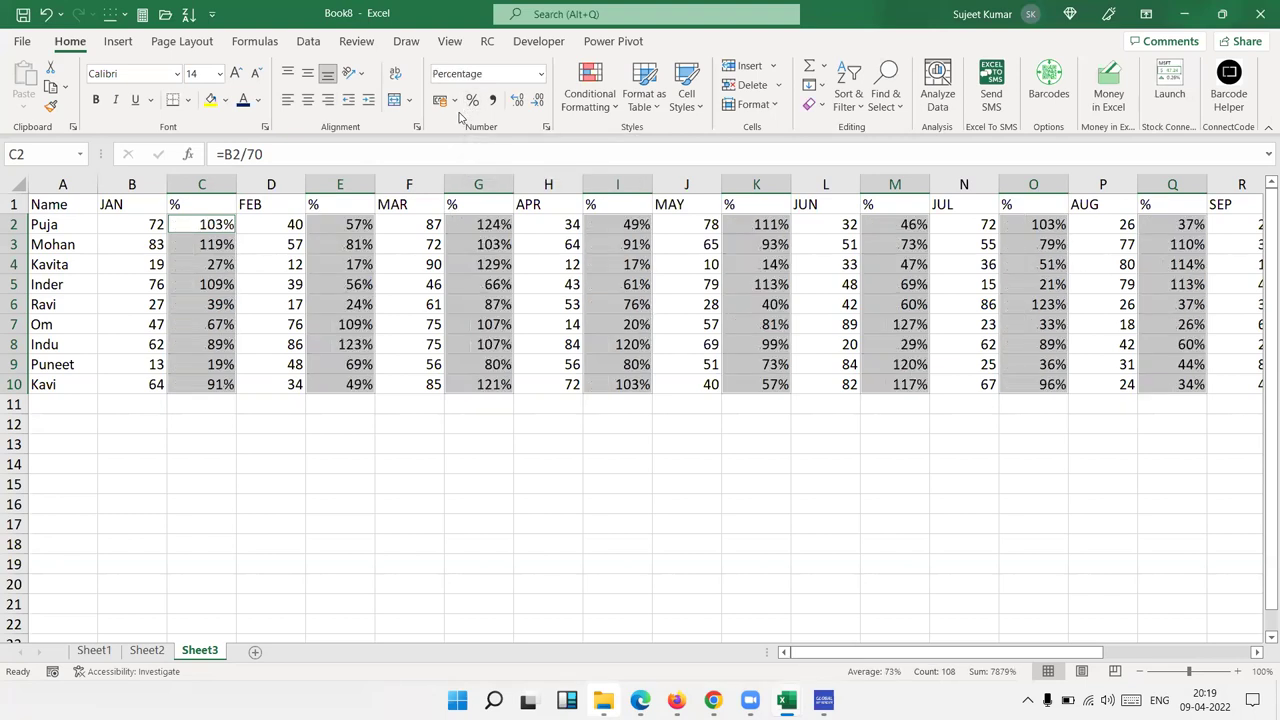
key(Up)
key(Left)
key(Left)
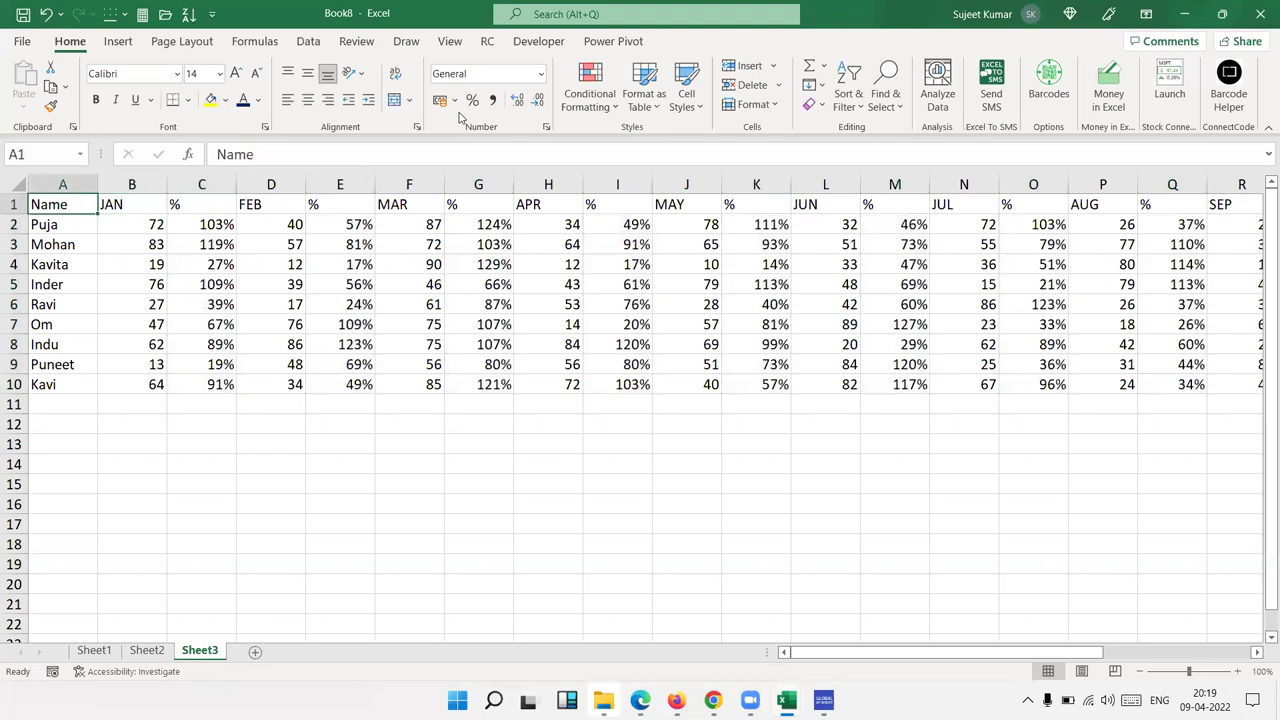
key(Right)
key(Right)
key(Right)
key(Right)
key(Right)
key(Right)
key(Right)
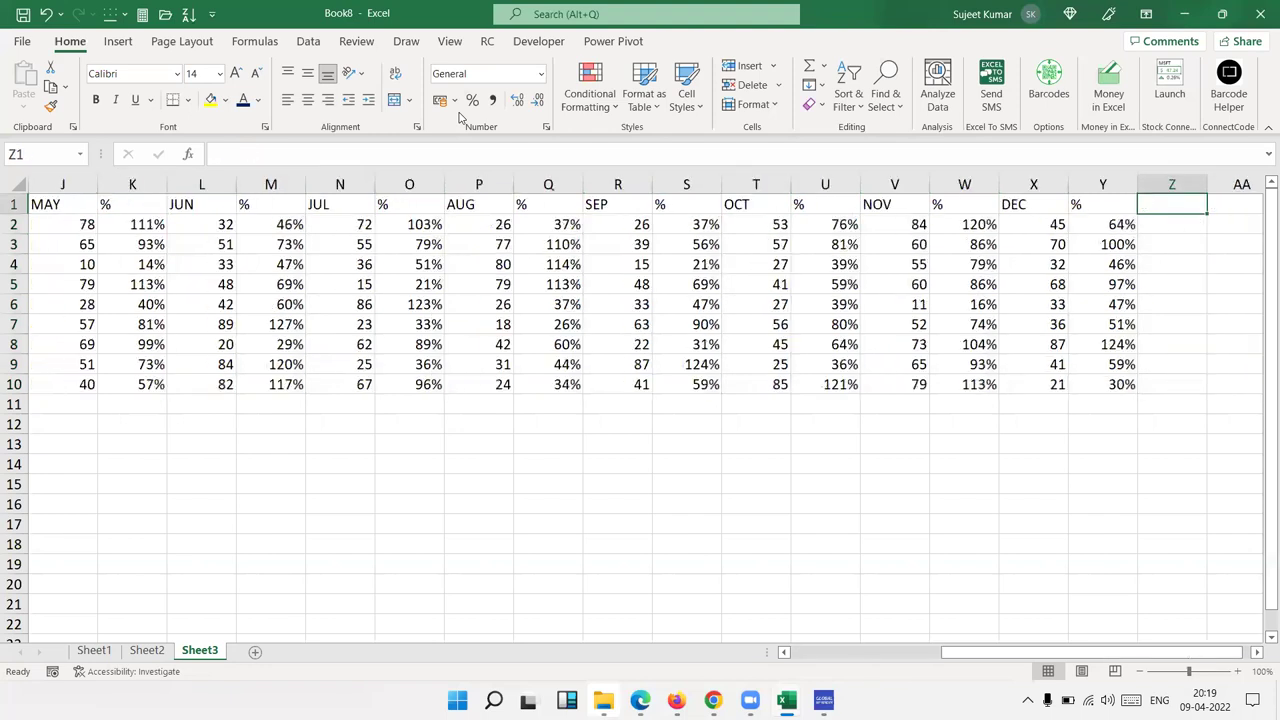
key(Left)
key(Left)
key(Left)
key(Left)
key(Left)
key(Left)
key(Left)
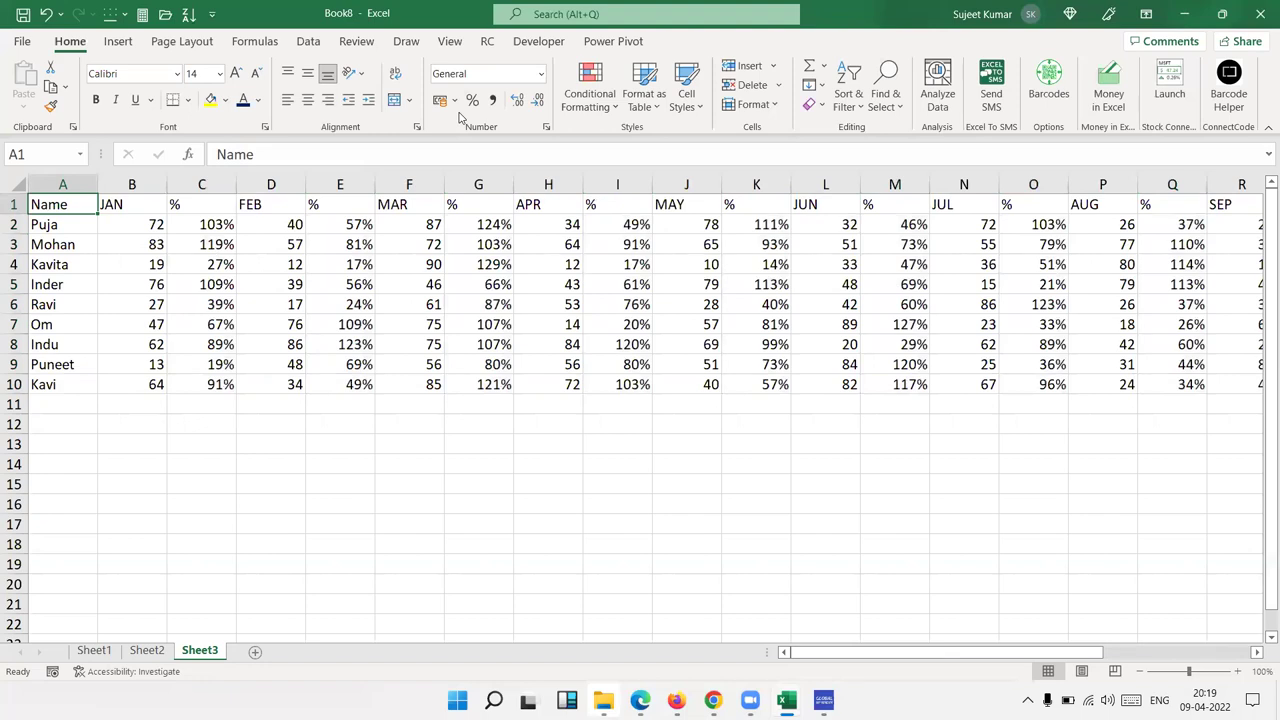
key(Right)
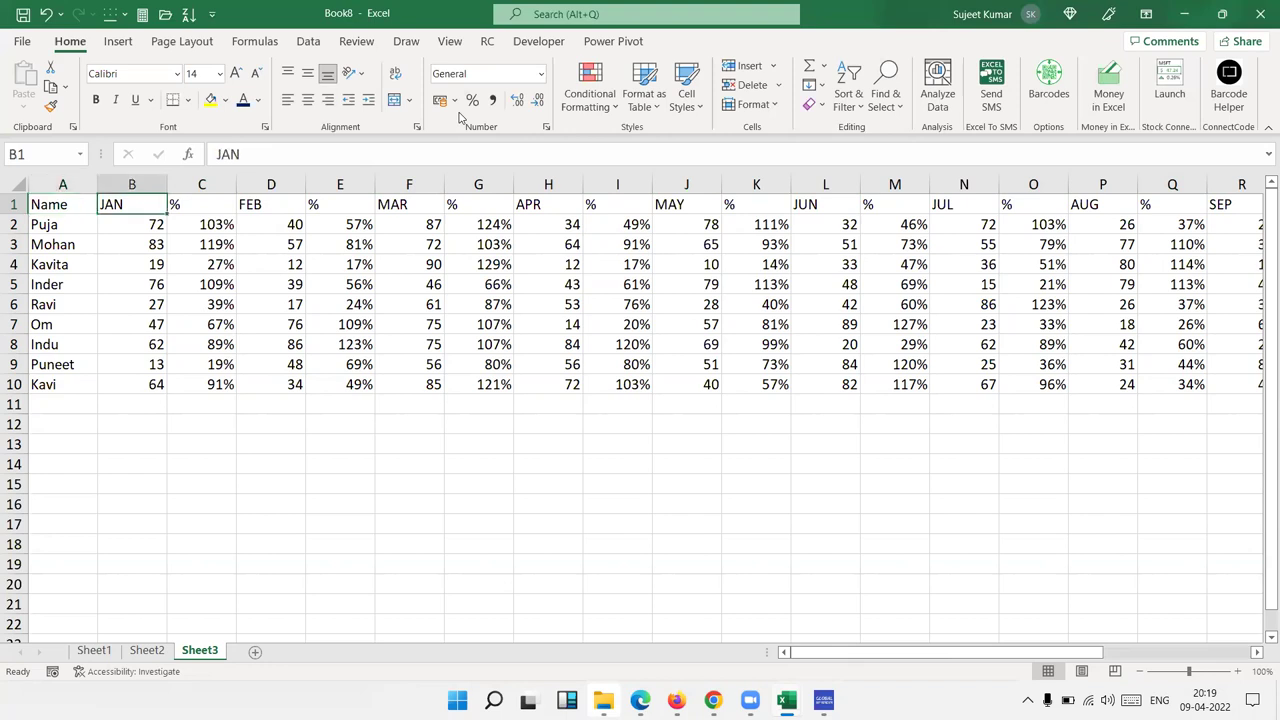
key(Right)
key(Right)
key(Down)
key(Down)
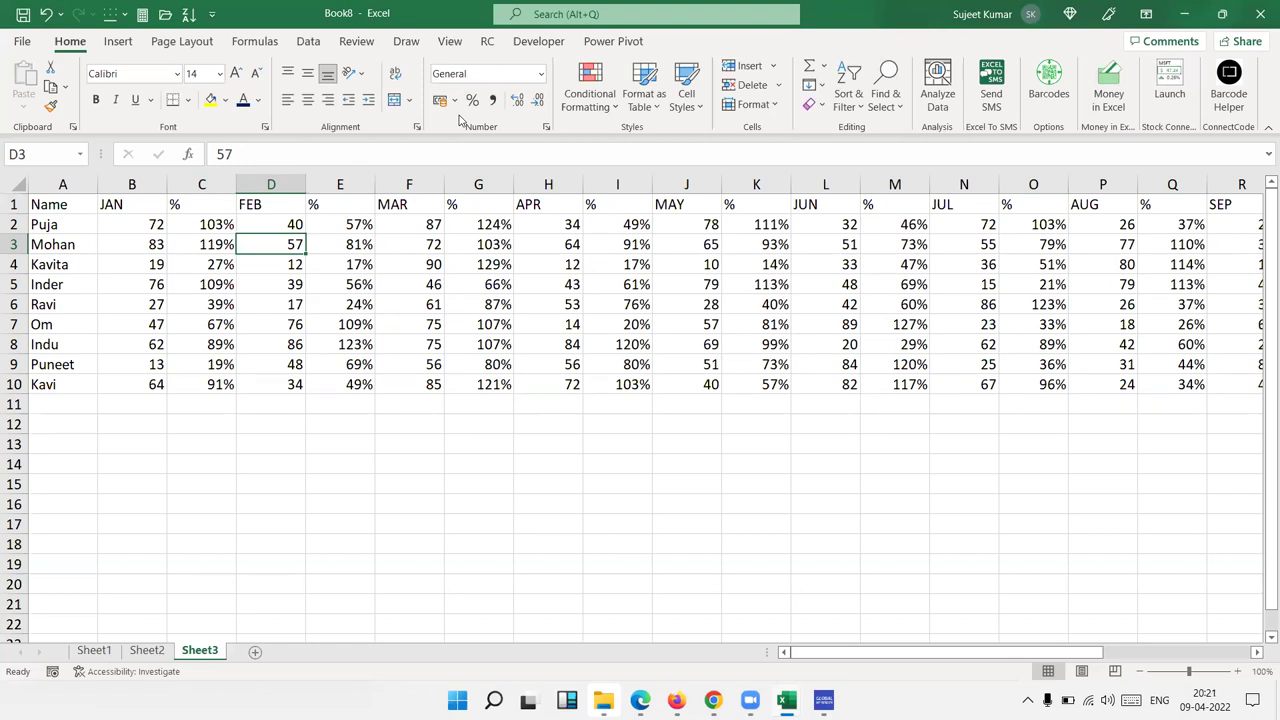
Bring the browser forward and load iptindia.com in a new tab.
mouse_move(615, 692)
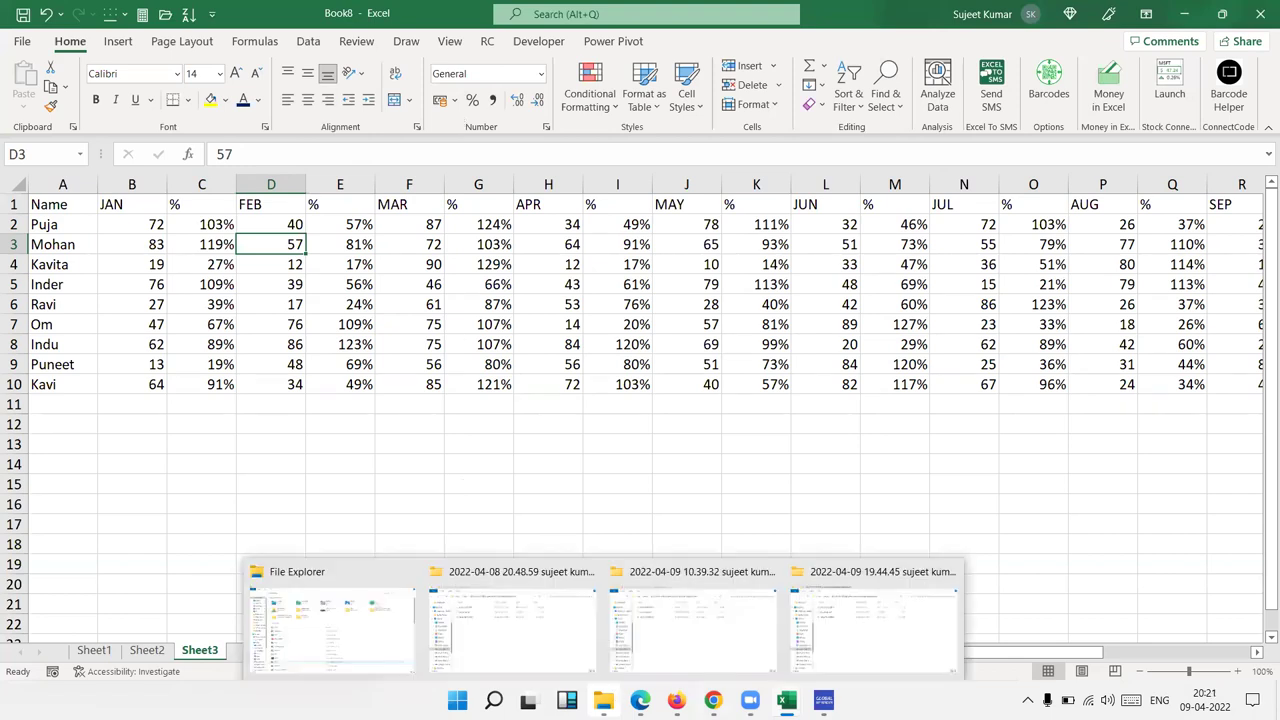
mouse_move(750, 699)
click(670, 552)
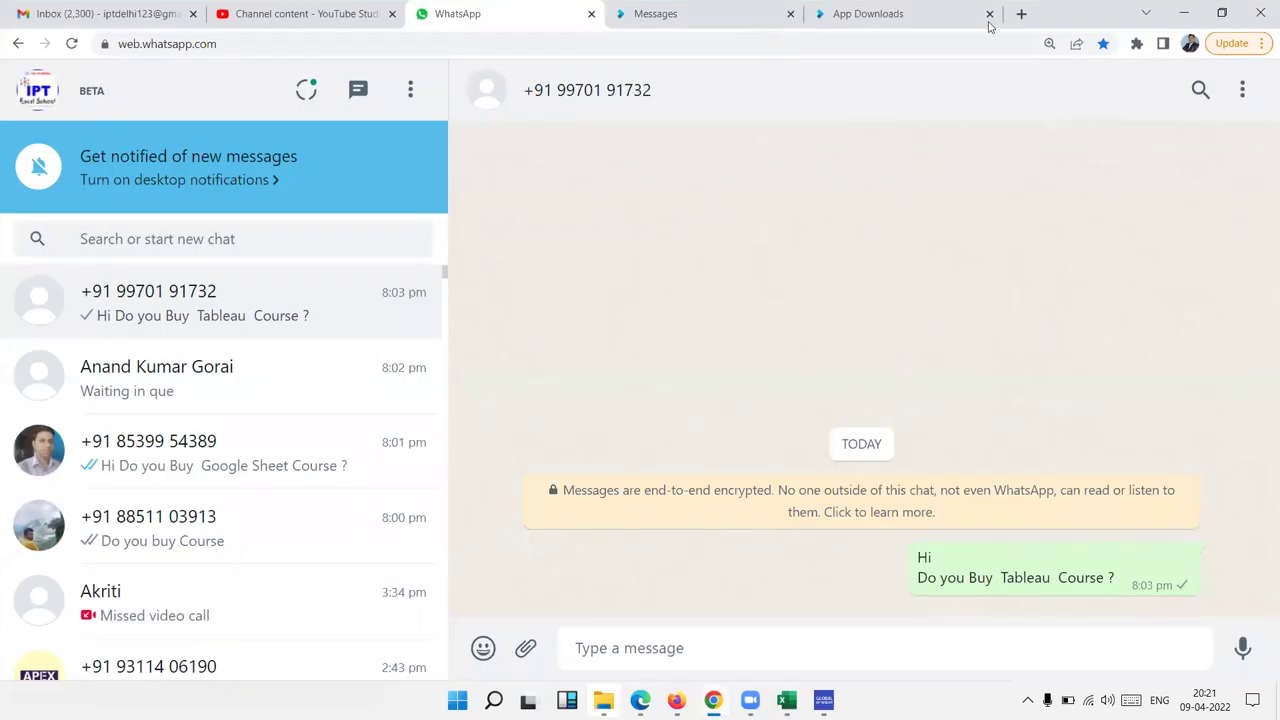
click(1021, 13)
text(iptindia.com)
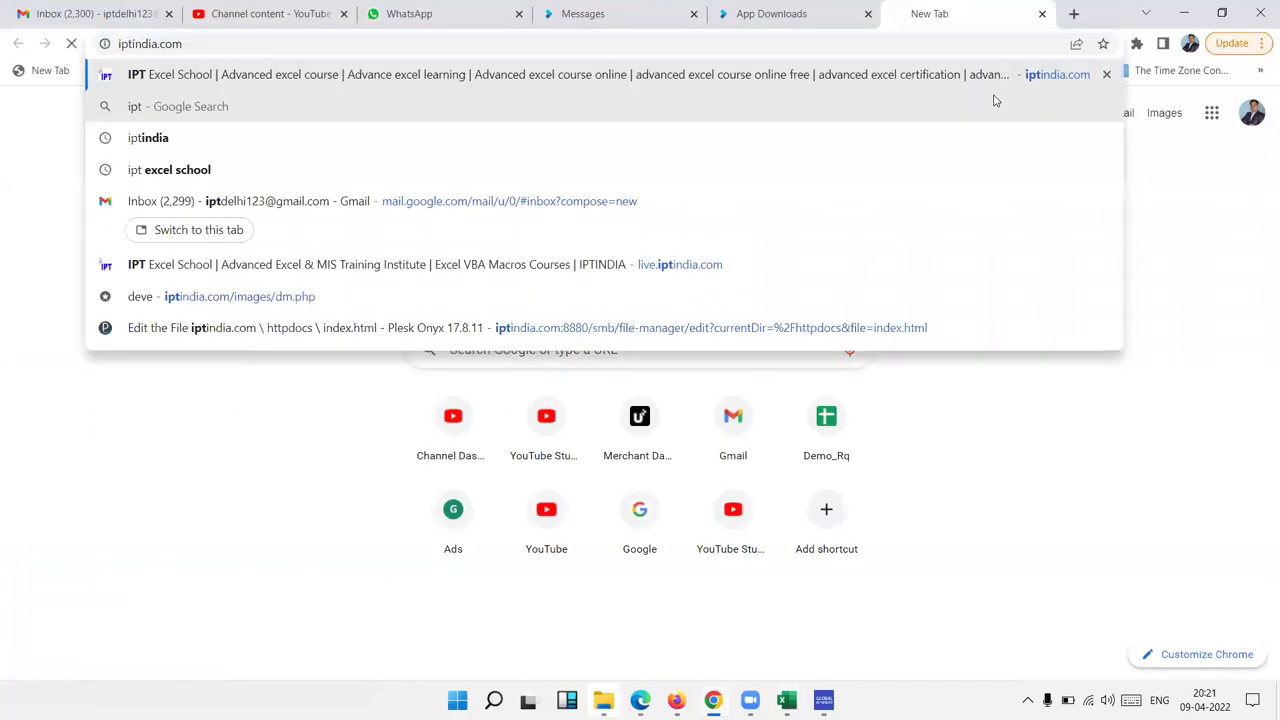
key(Return)
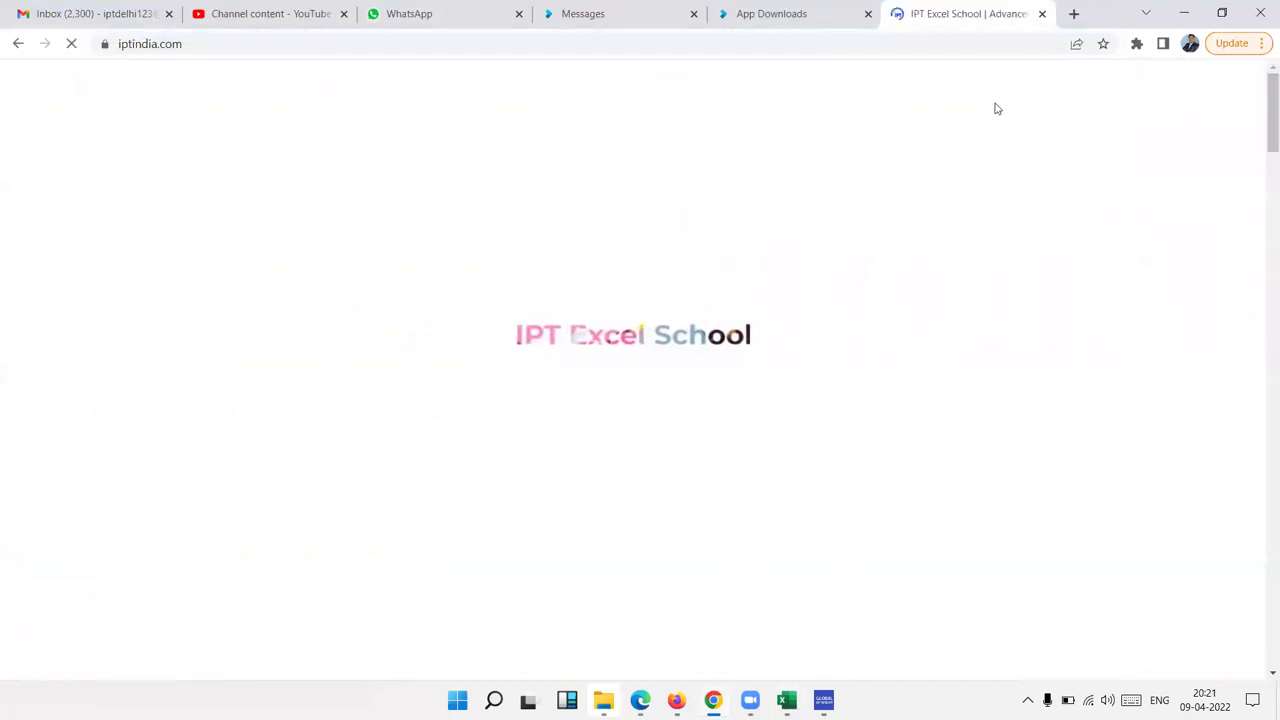
Move the home page carousel through the live-class and video-class slides, then choose Video Class.
scroll(907, 255, down, 3)
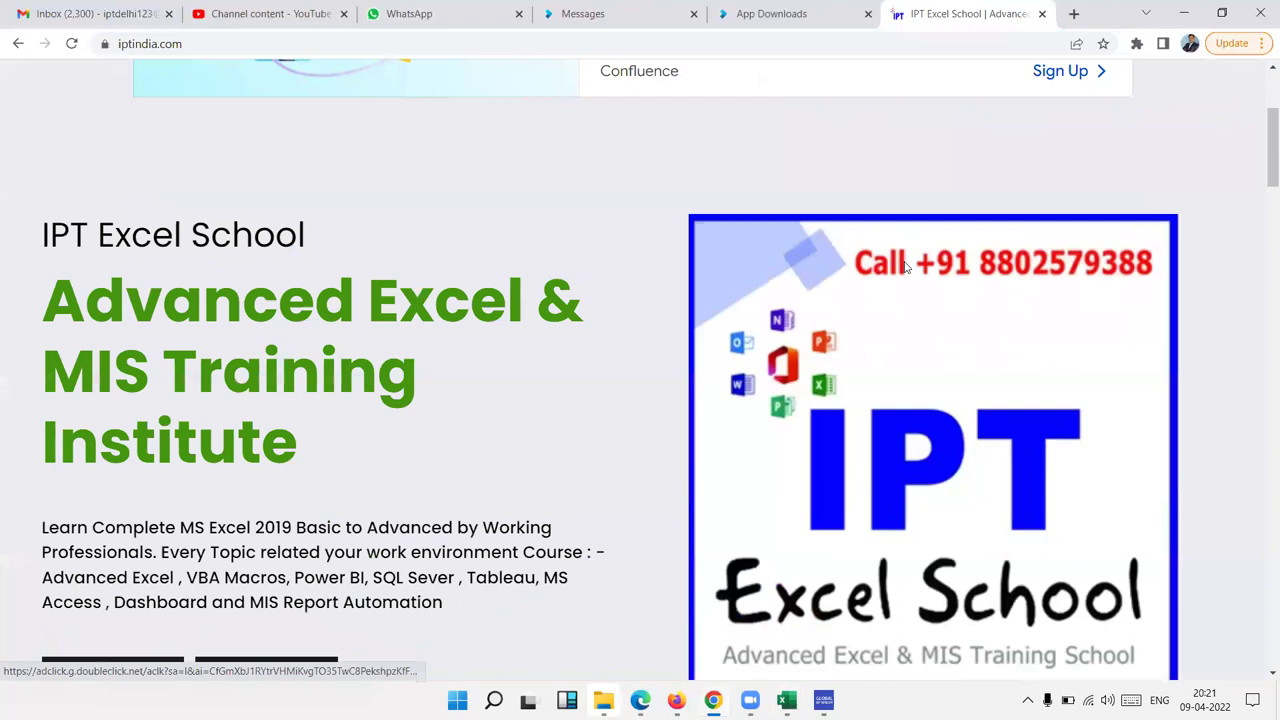
scroll(905, 265, down, 3)
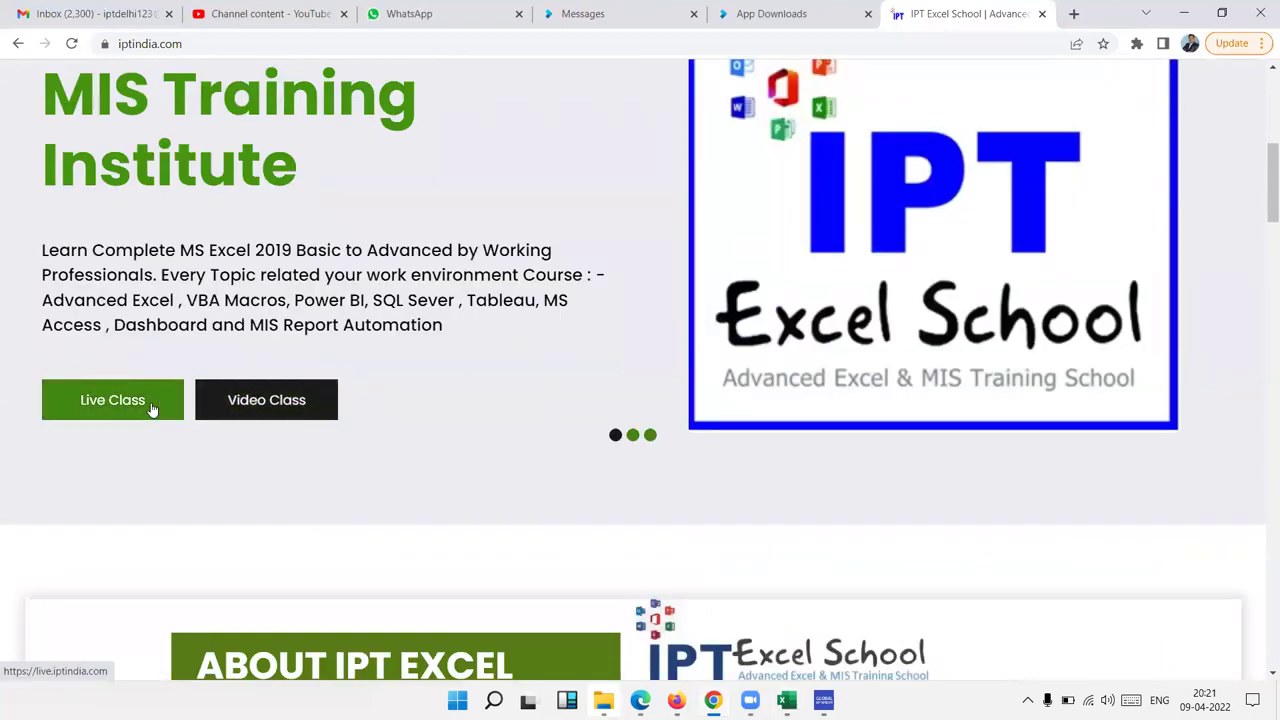
click(632, 436)
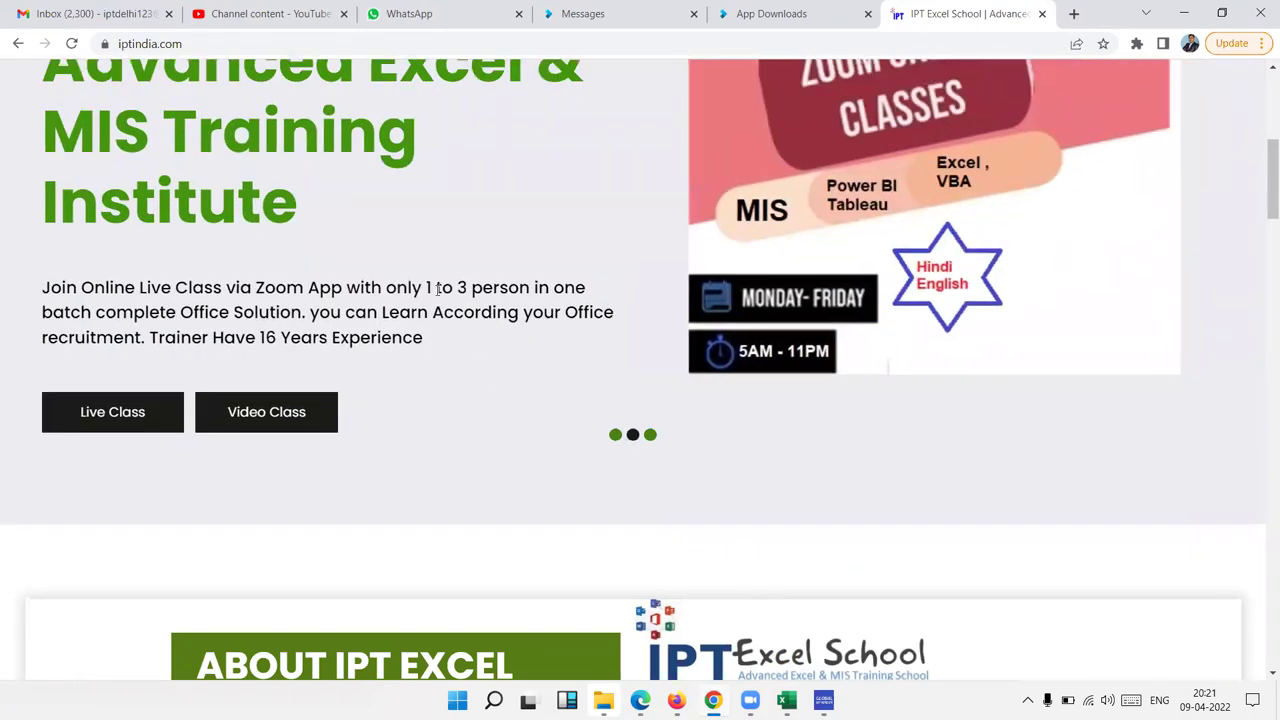
click(650, 435)
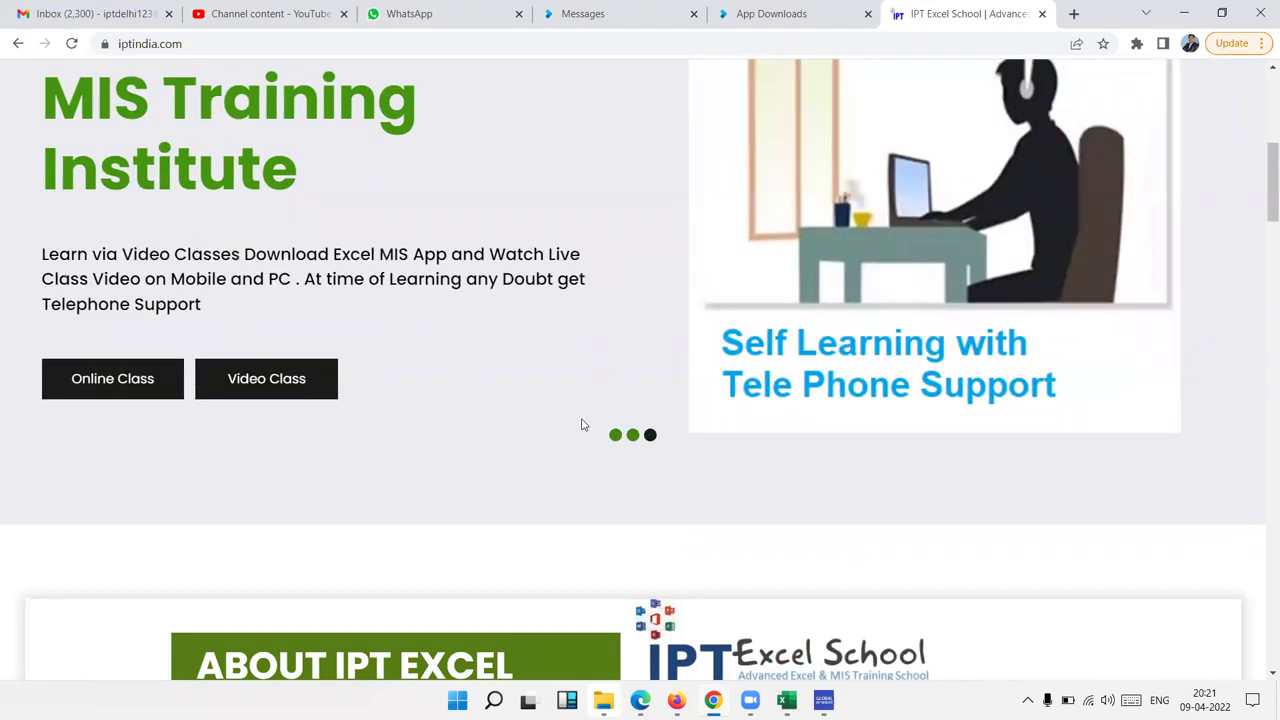
scroll(1262, 230, up, 1)
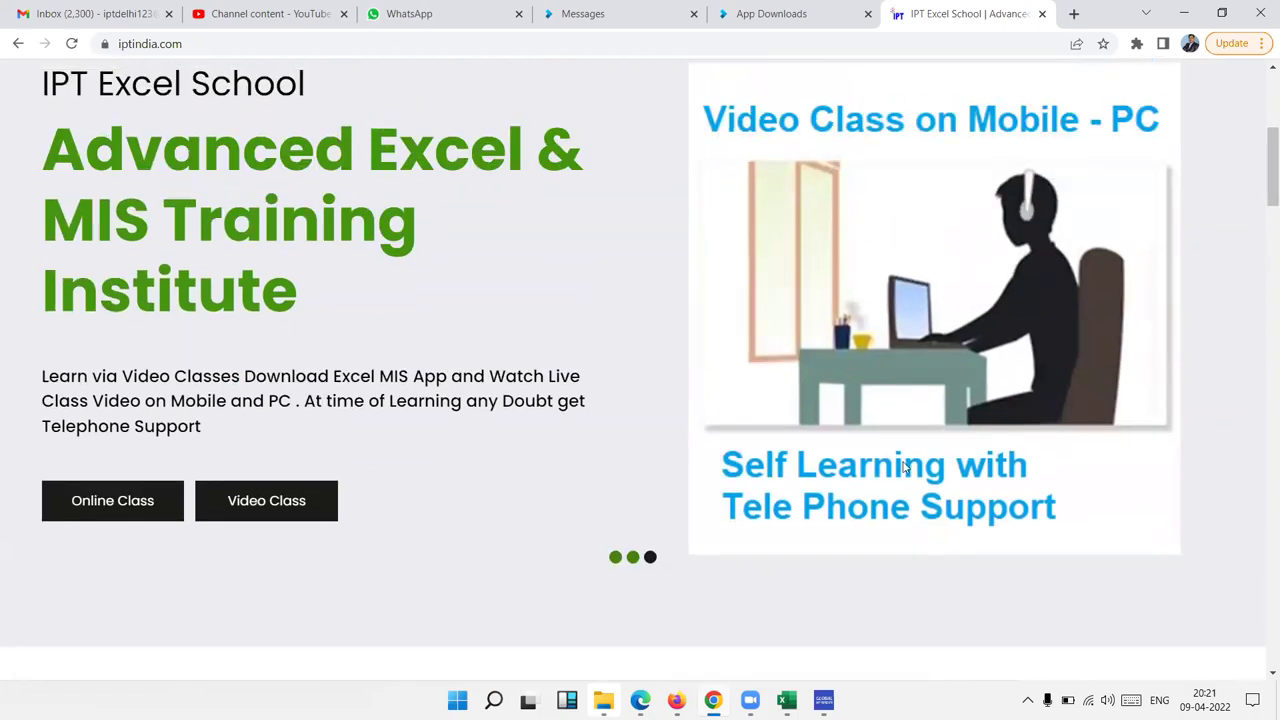
click(288, 506)
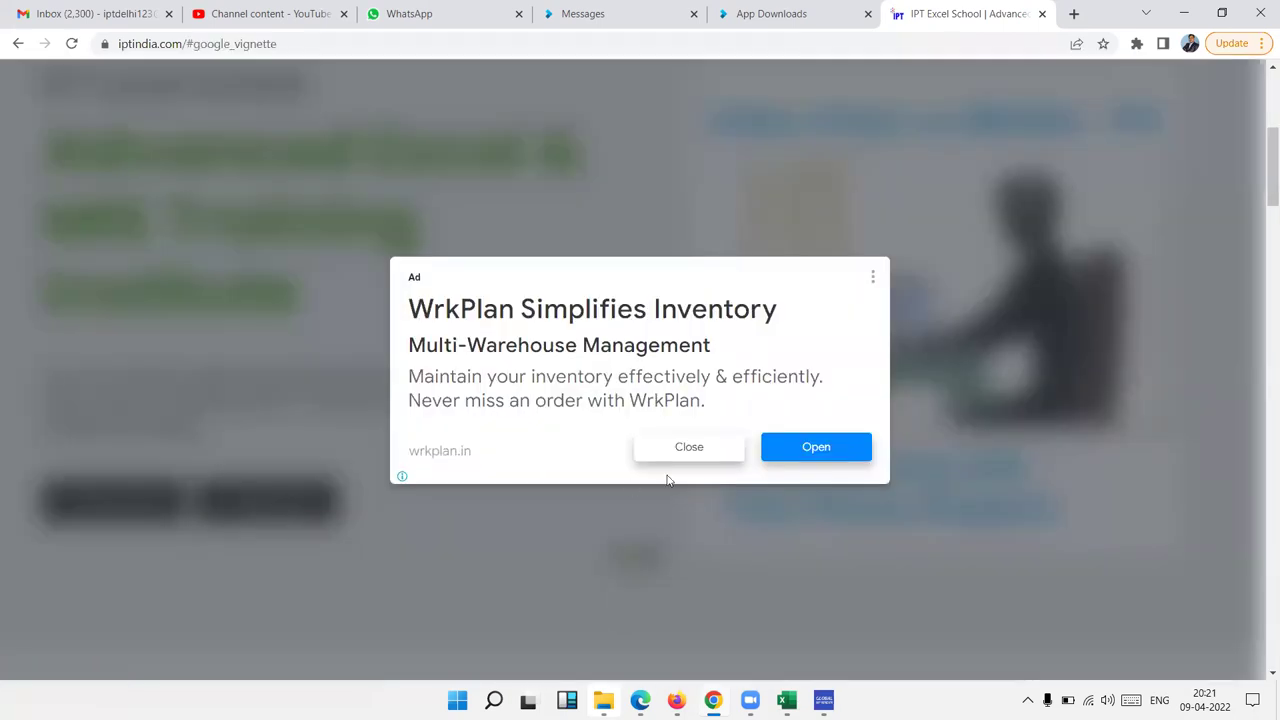
Dismiss the ad, open the app's Store, and load the EXCEL MIS TRAINING Play Store page in a new tab.
click(716, 456)
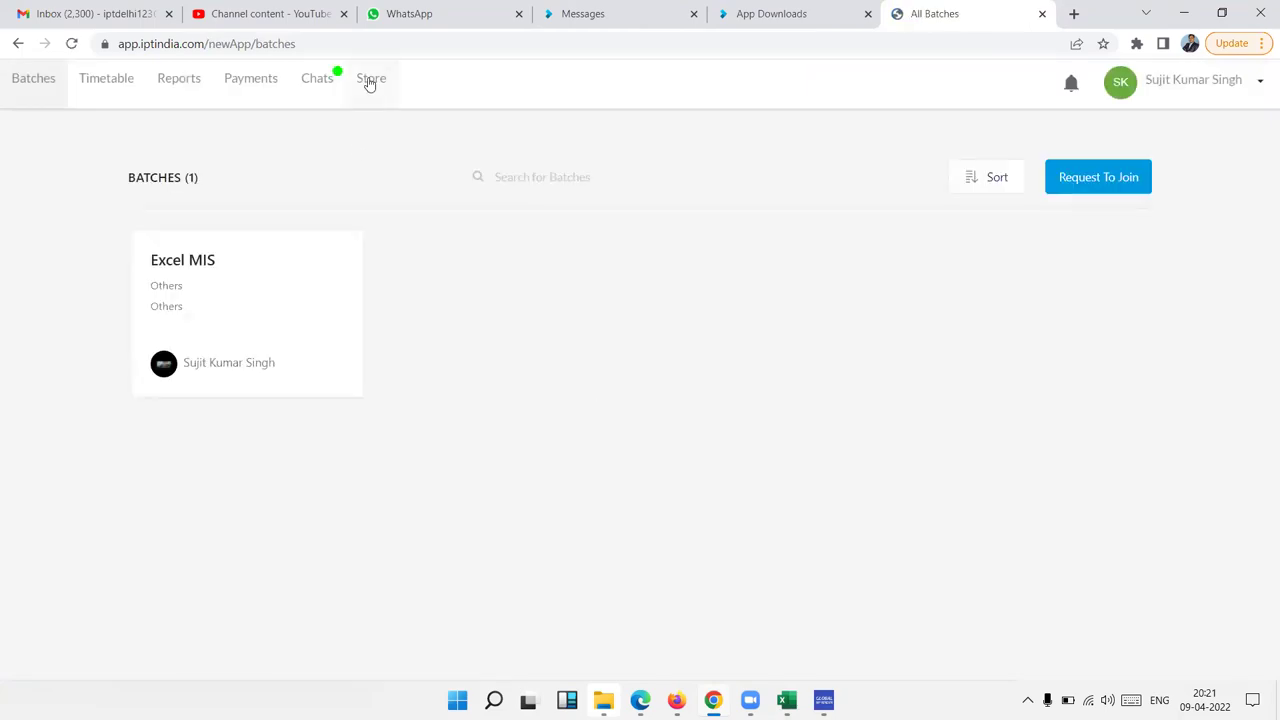
click(369, 82)
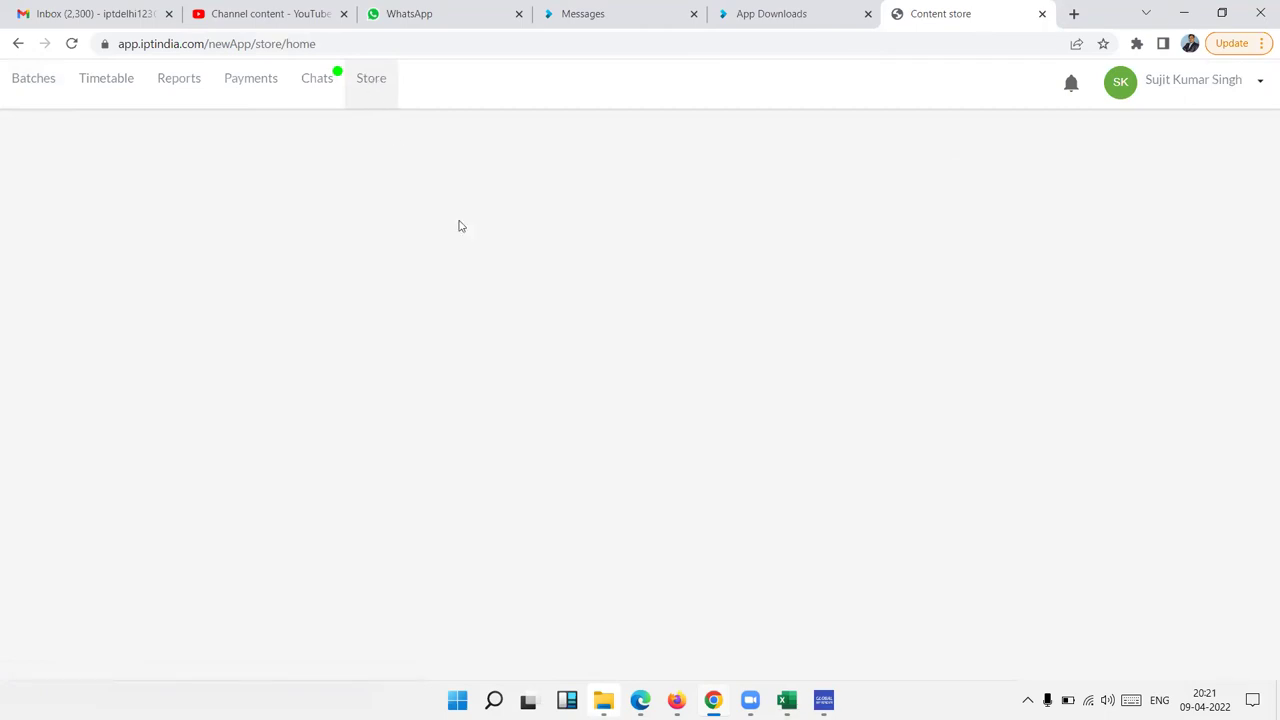
click(1074, 14)
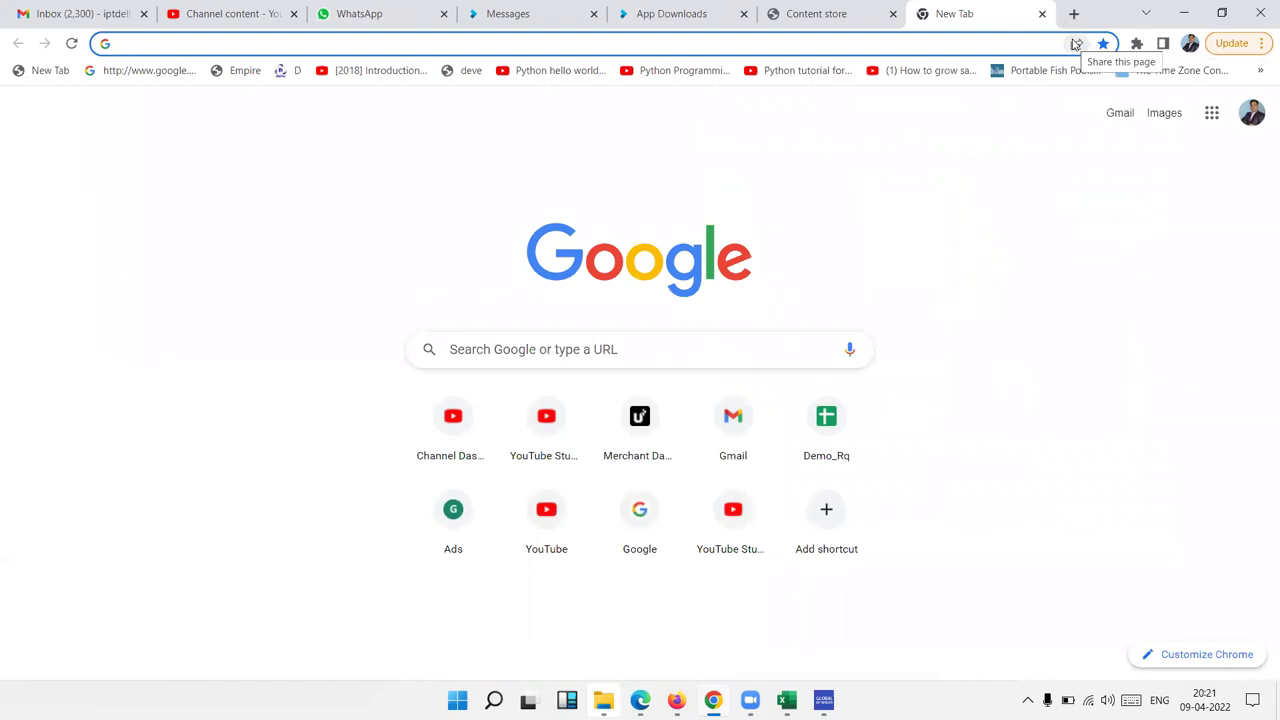
text(p)
key(Return)
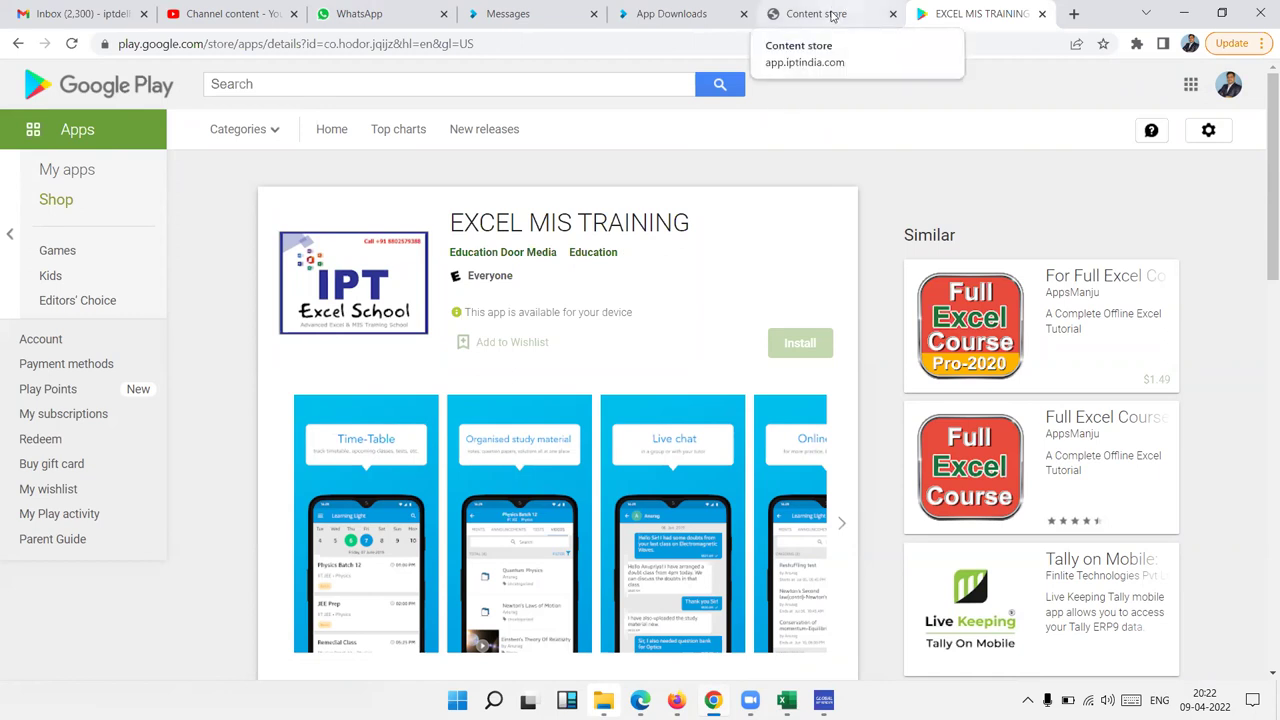
Browse the course store with coupon codes, switching between the store and Play Store tabs.
click(830, 14)
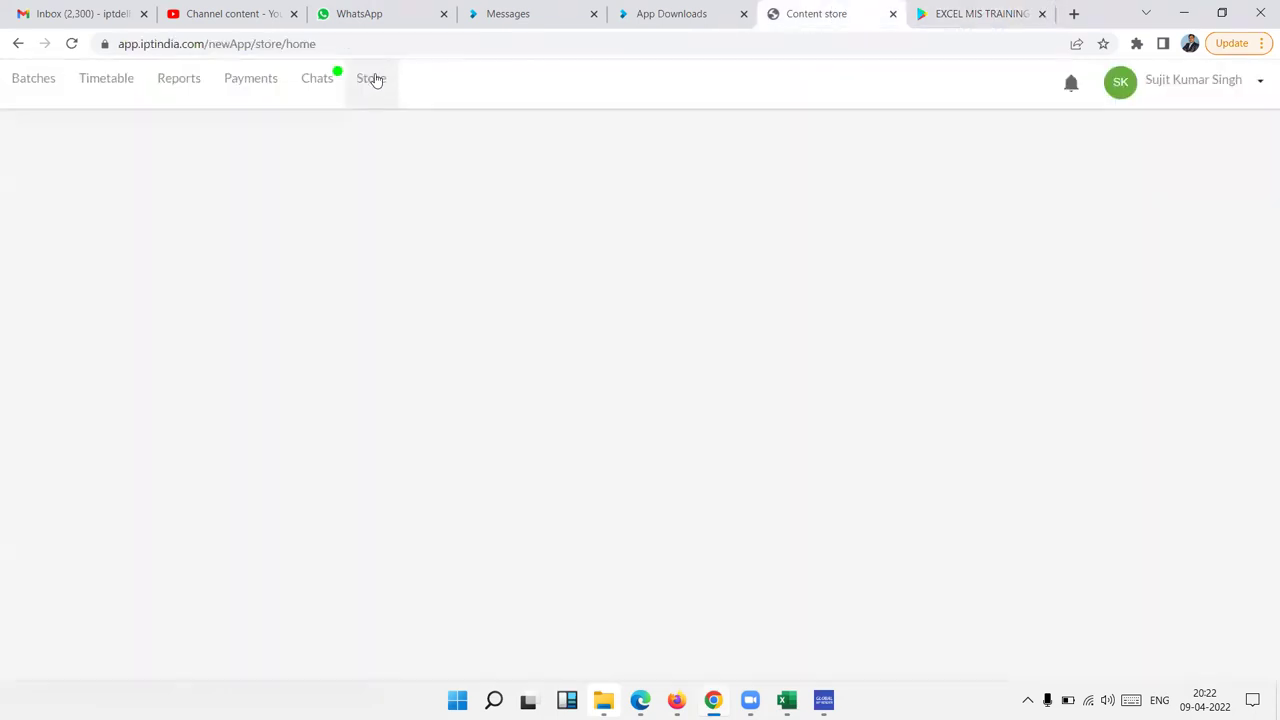
click(630, 14)
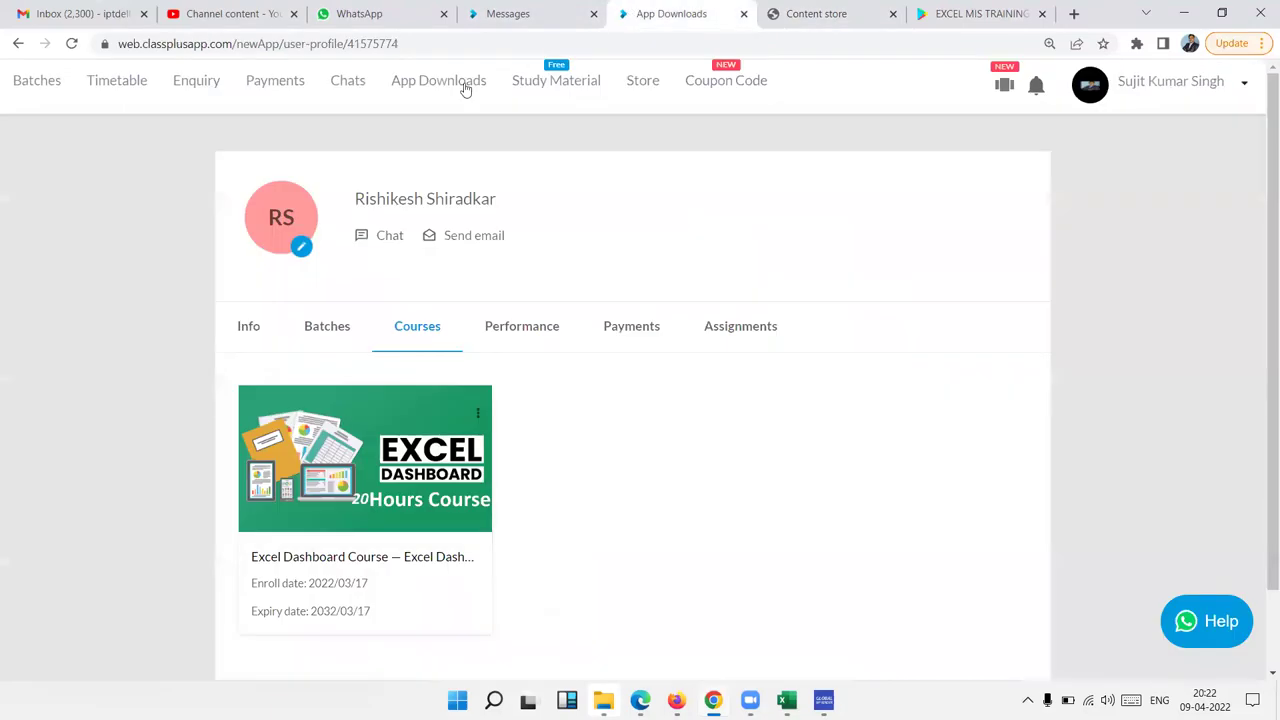
click(660, 98)
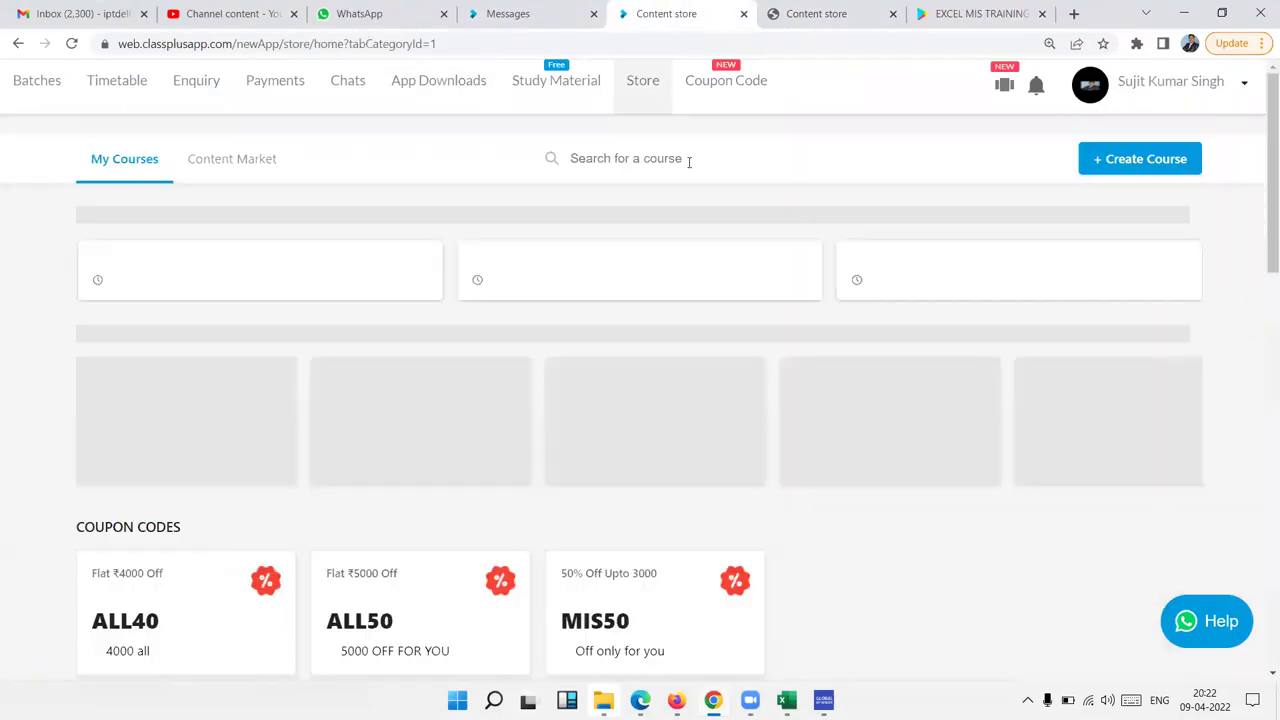
scroll(686, 170, down, 4)
scroll(686, 174, down, 3)
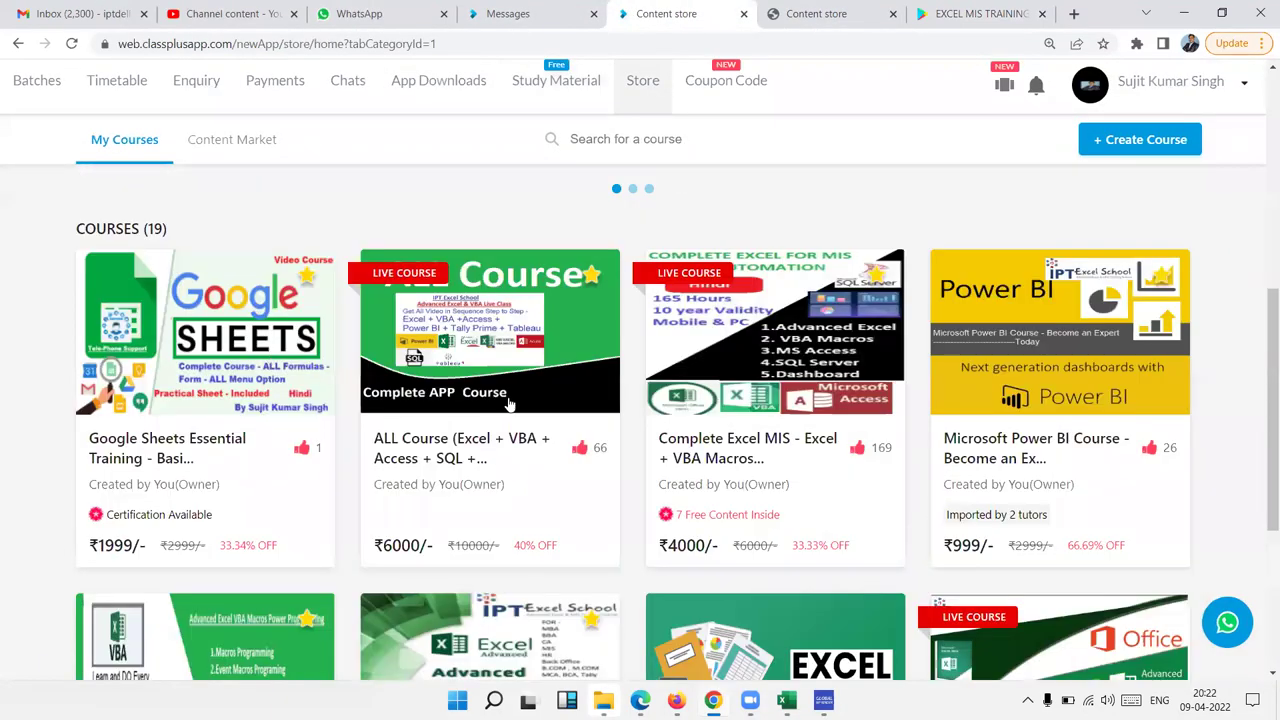
scroll(739, 415, down, 4)
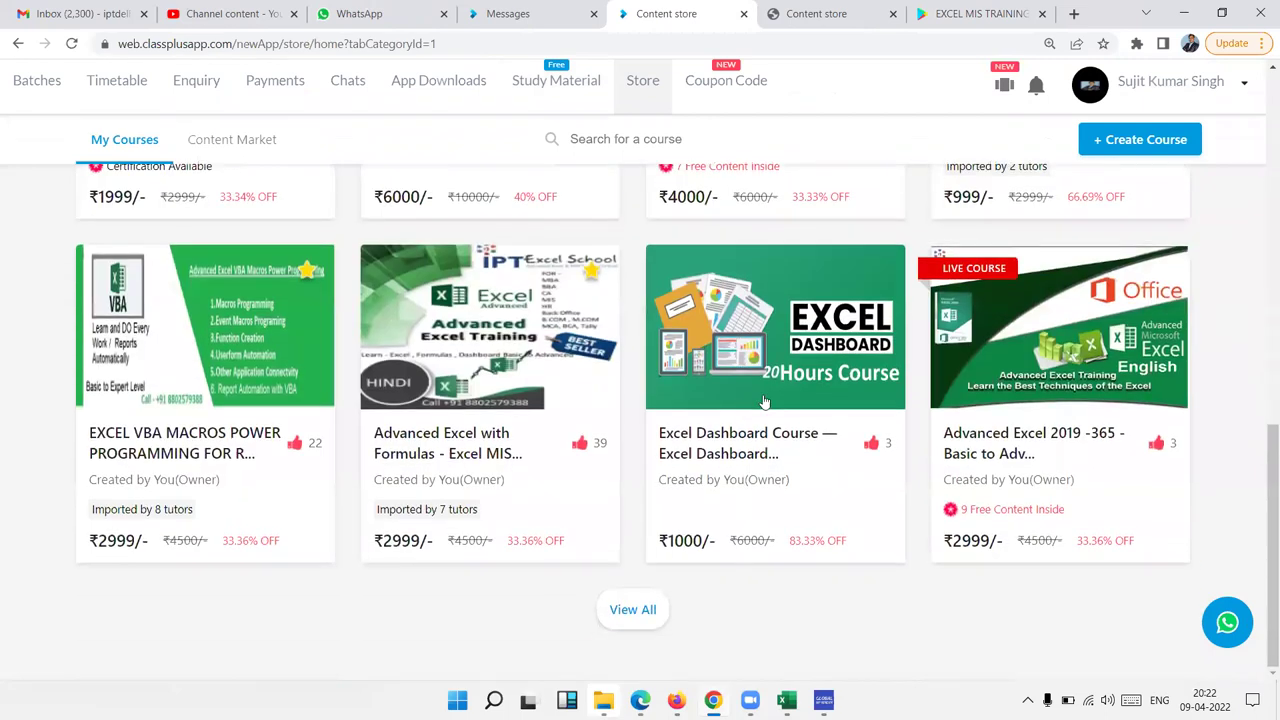
click(982, 20)
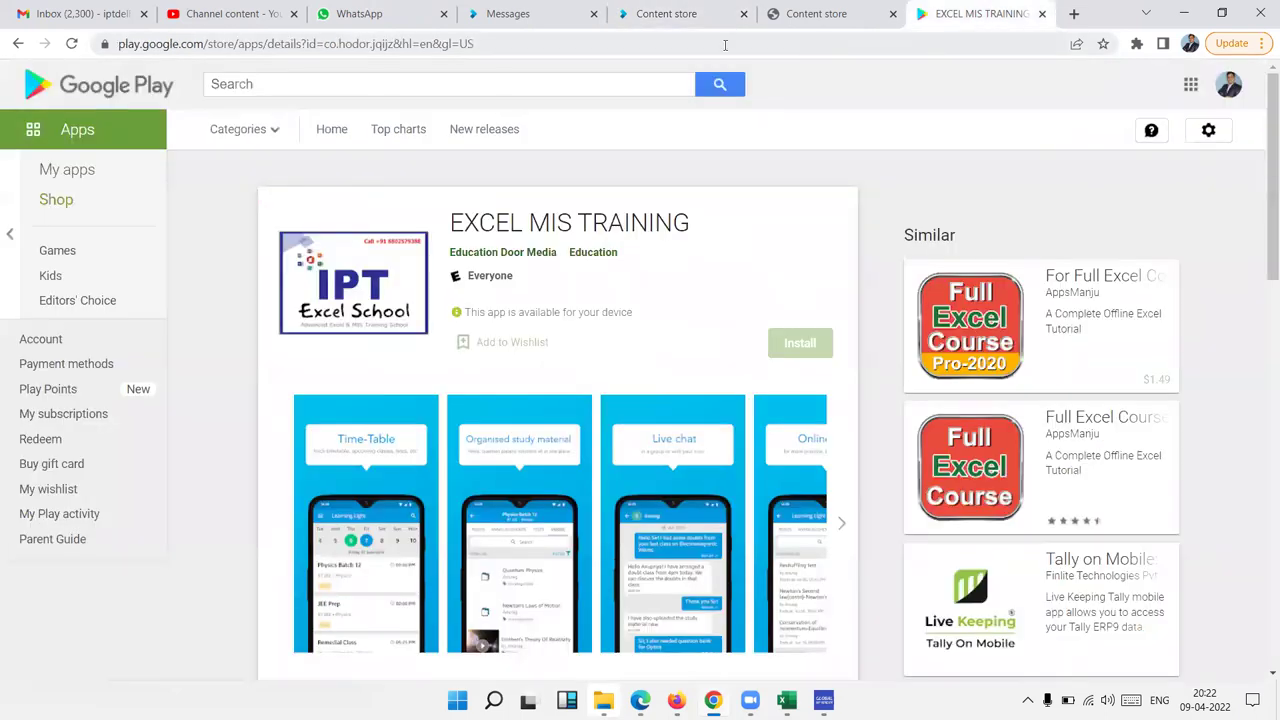
click(640, 18)
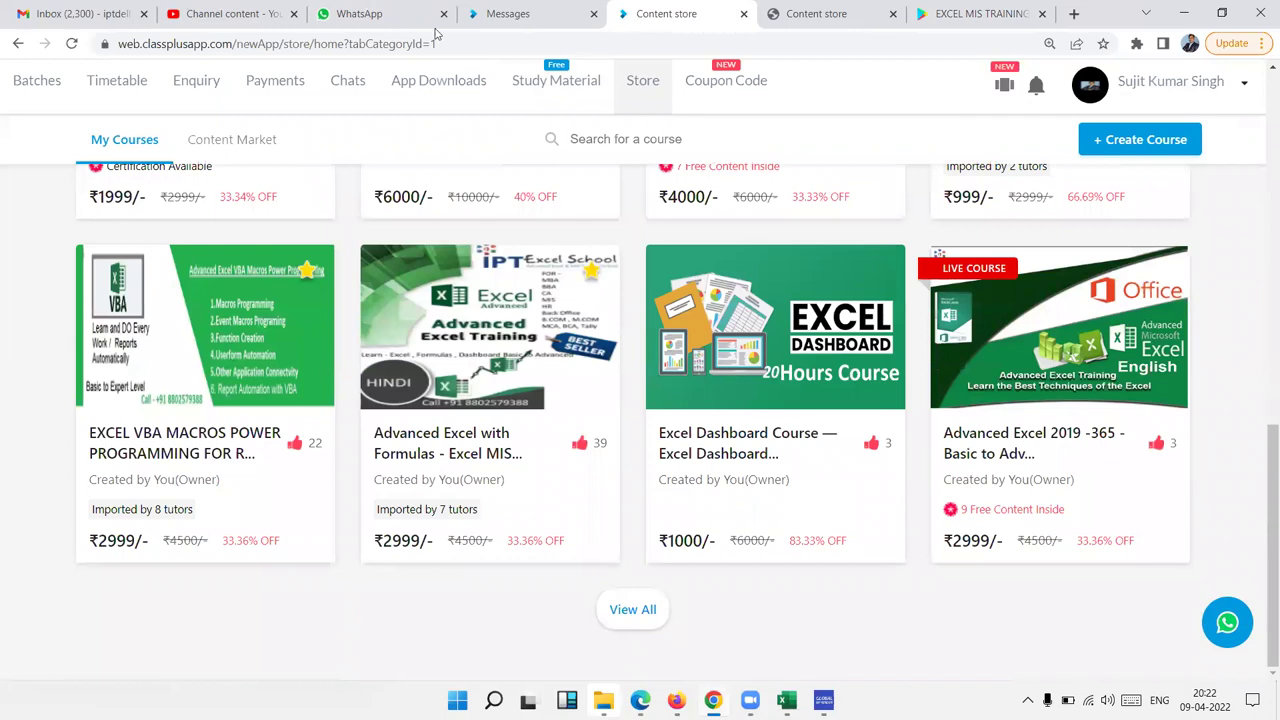
click(820, 13)
Load live.iptindia.com and open the Advanced Excel with Formulas course page.
click(749, 41)
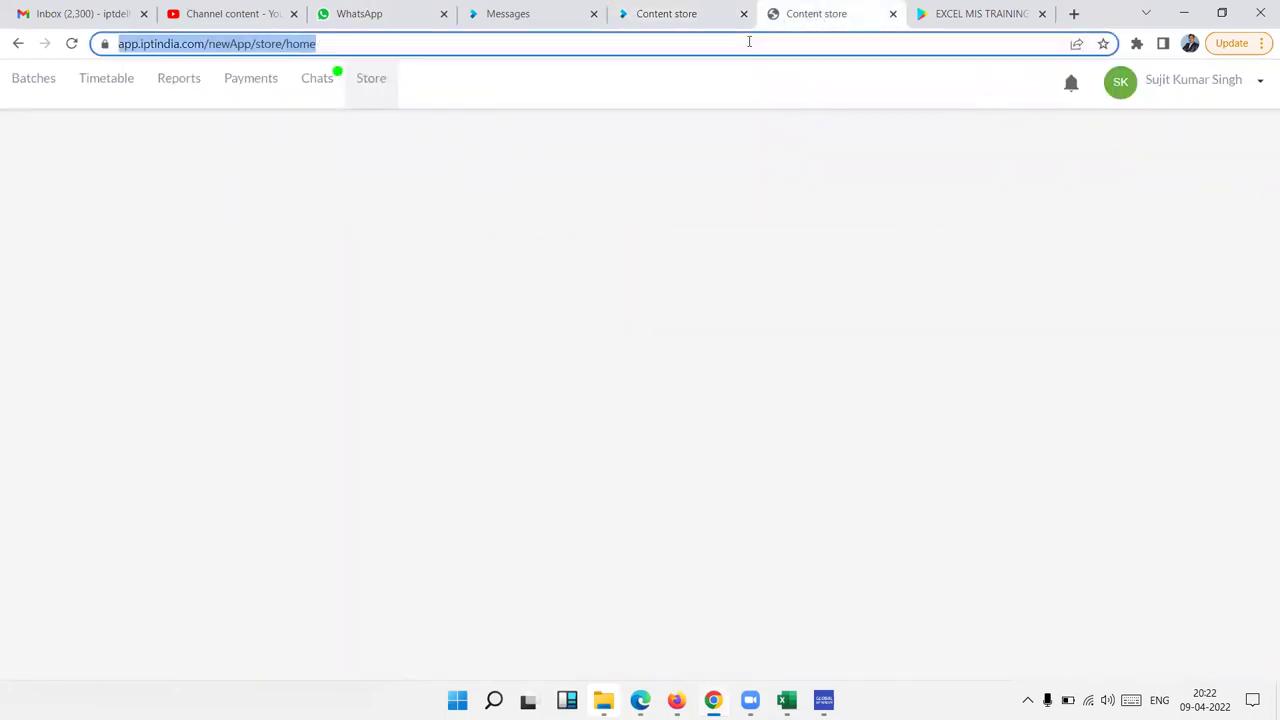
text(linkedin.com/feed/)
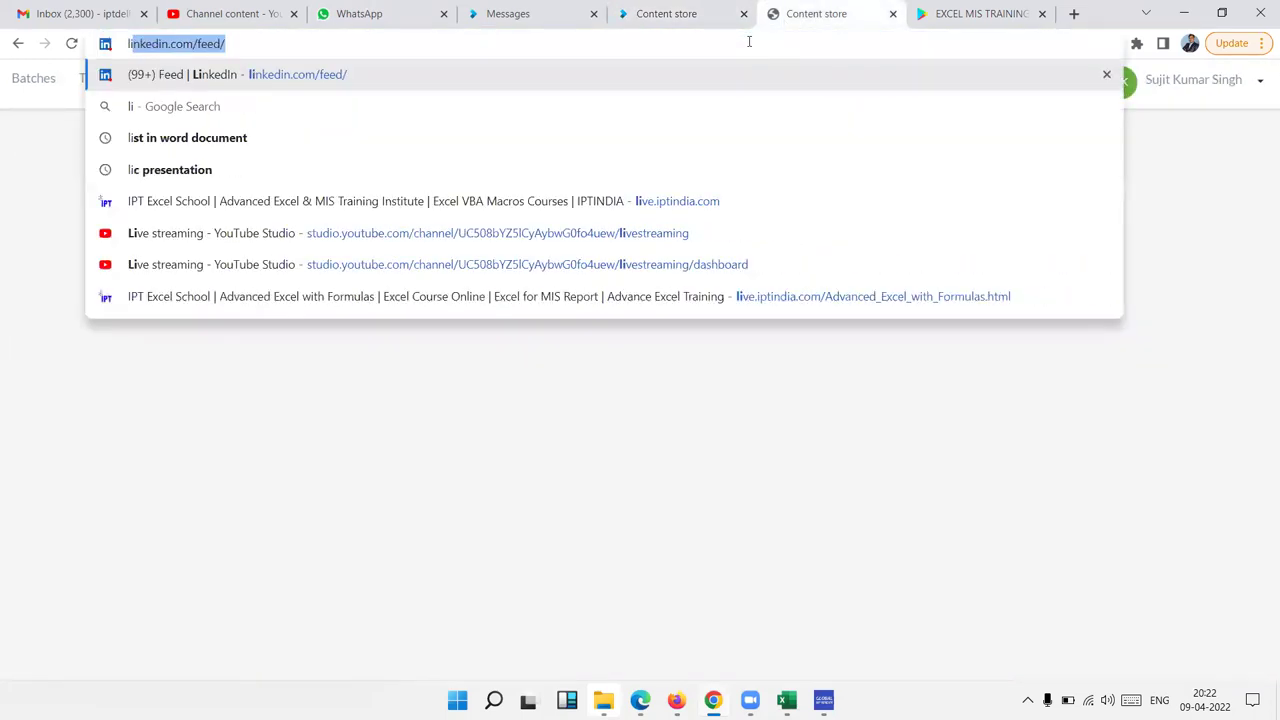
key(Down)
key(Down)
key(Down)
key(Down)
key(Return)
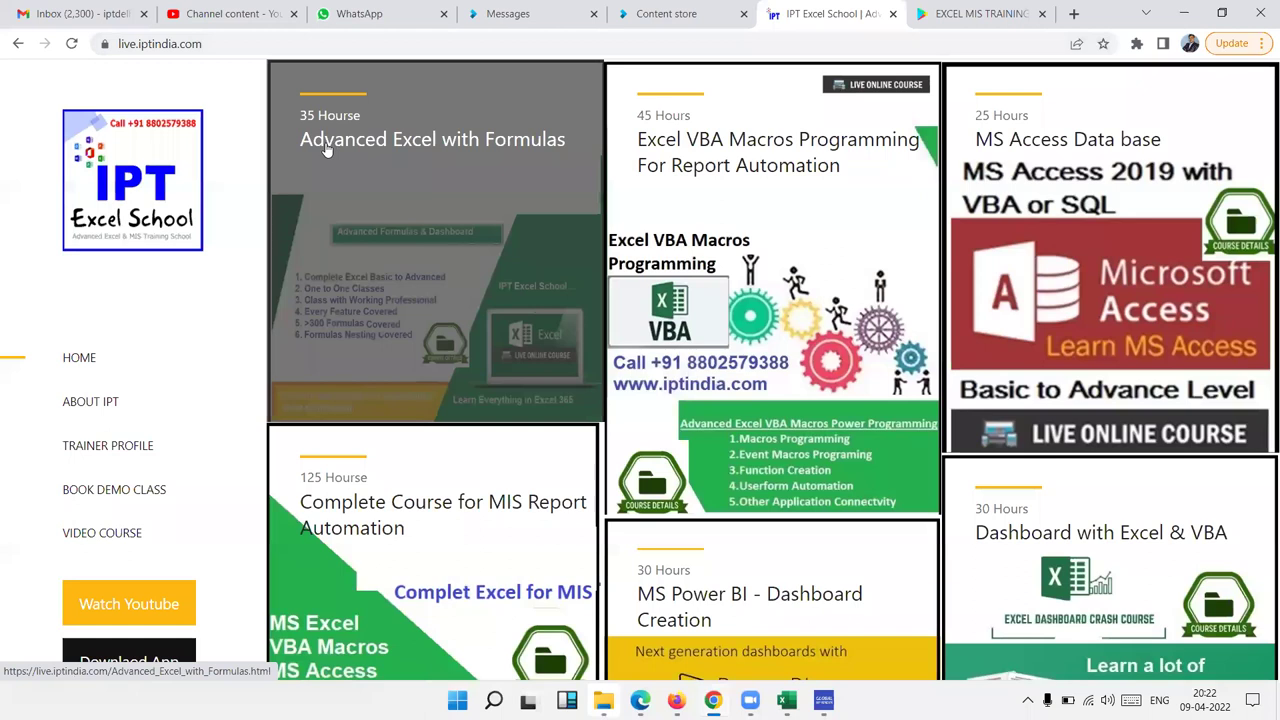
click(463, 177)
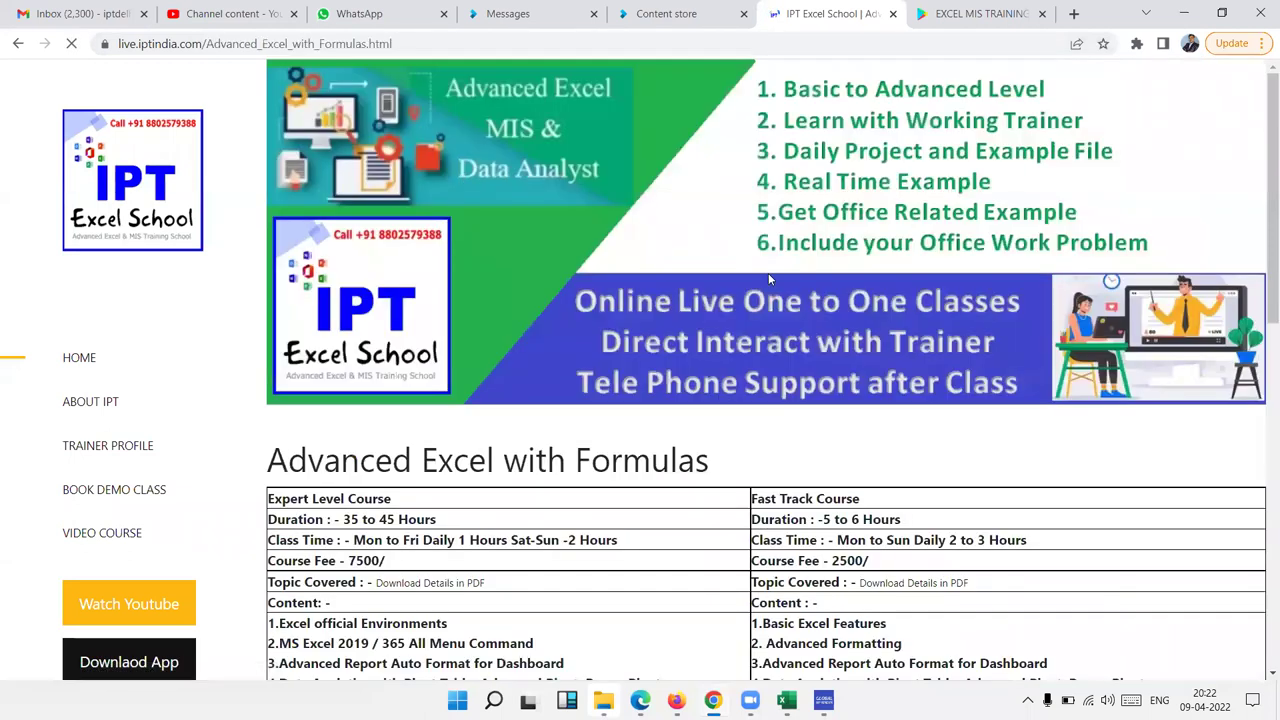
Highlight the Expert Level Course heading and its 35 to 45 hours duration, and the fast track duration.
scroll(392, 222, down, 3)
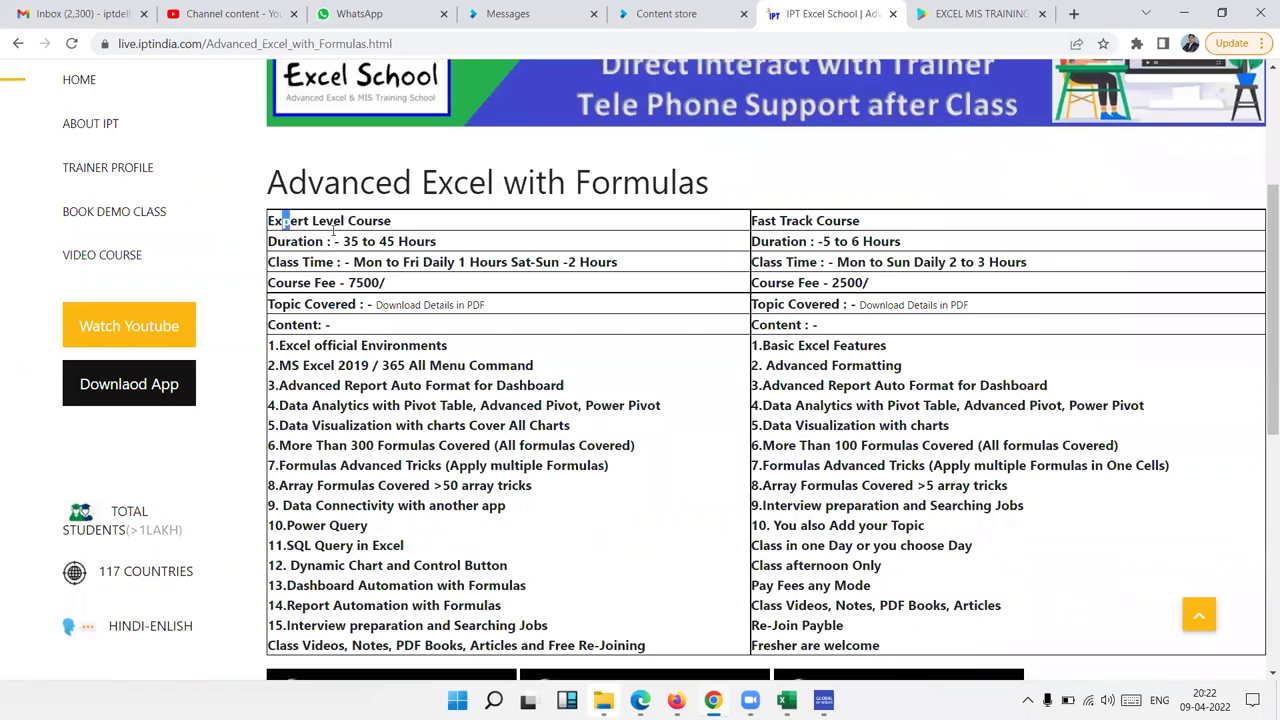
drag(281, 221, 405, 222)
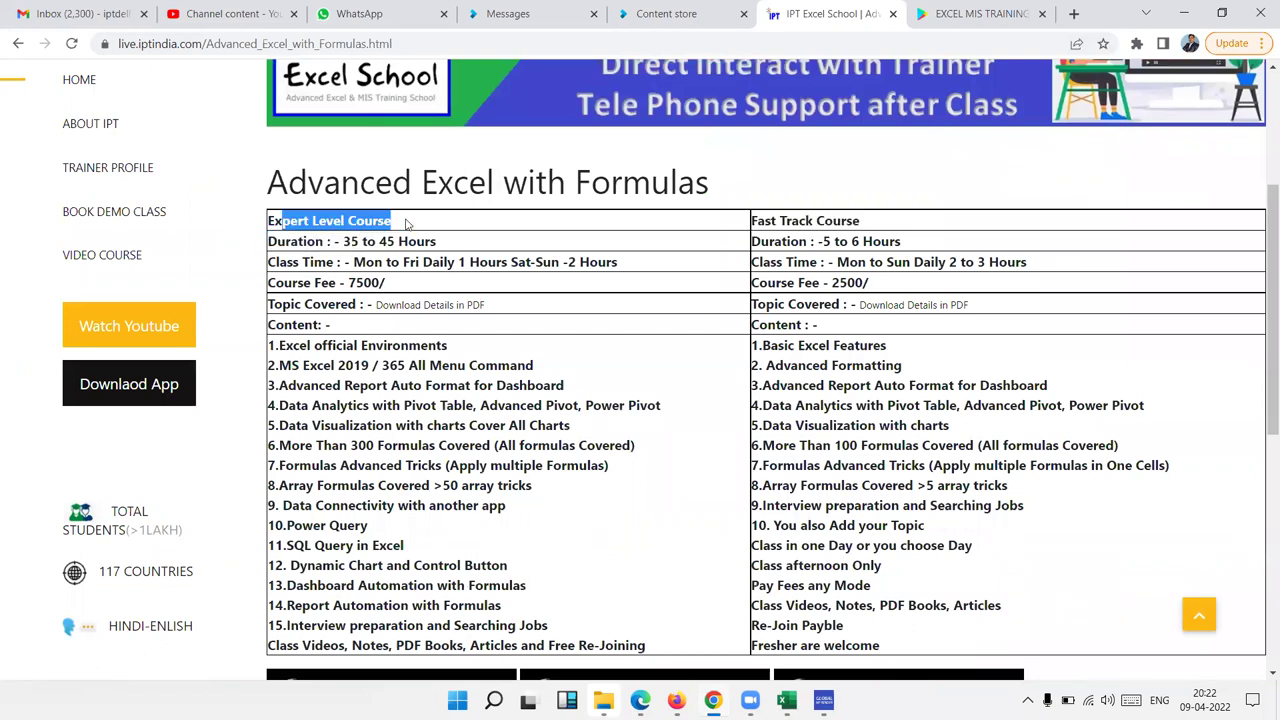
drag(343, 241, 398, 241)
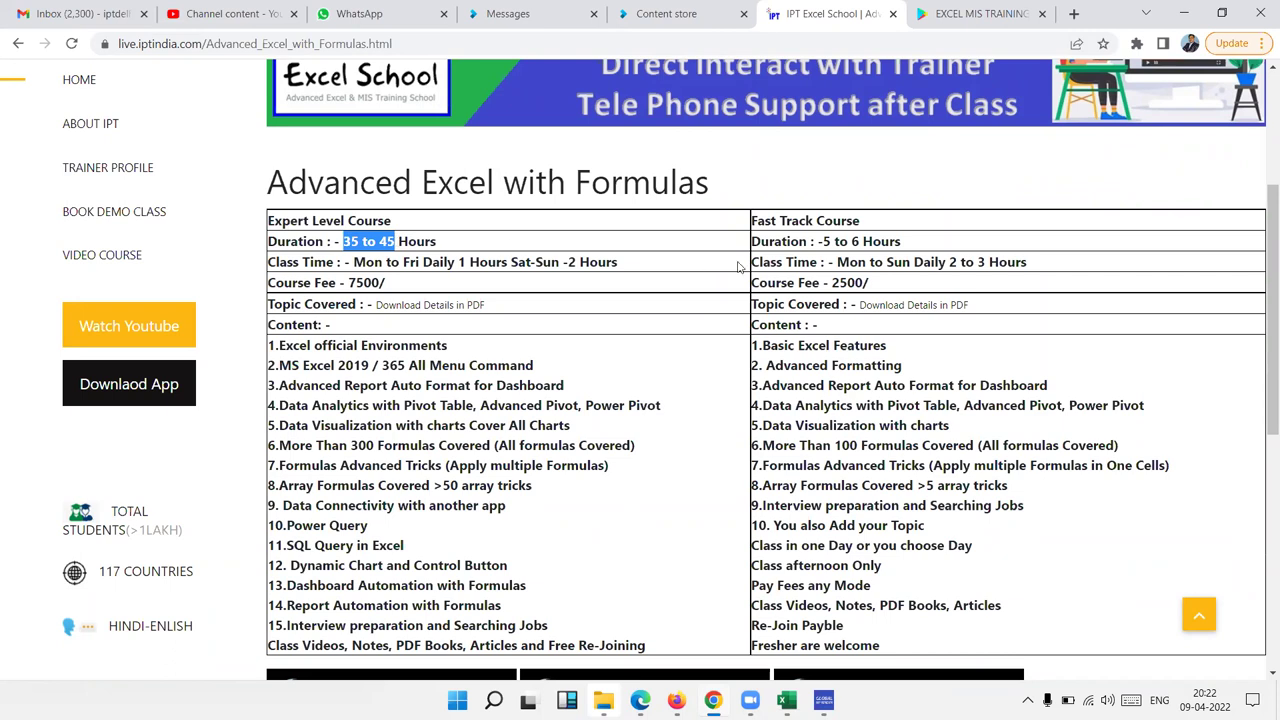
drag(824, 241, 849, 241)
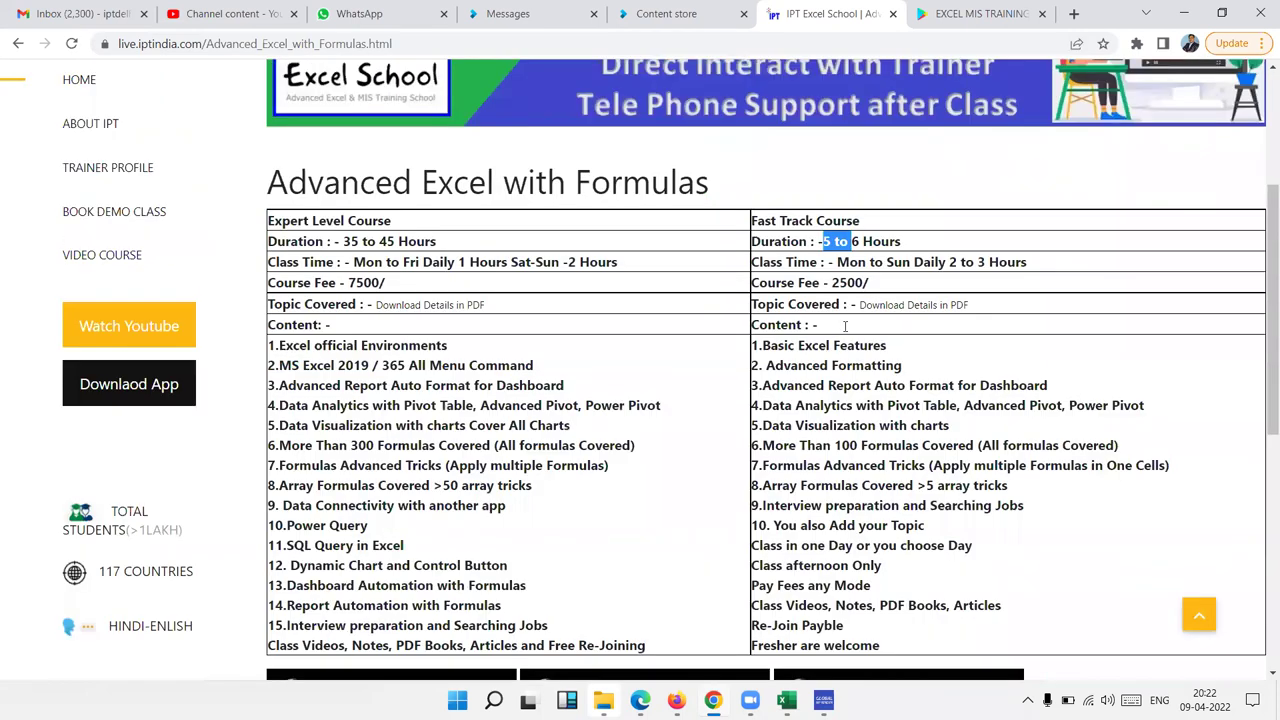
drag(334, 241, 395, 241)
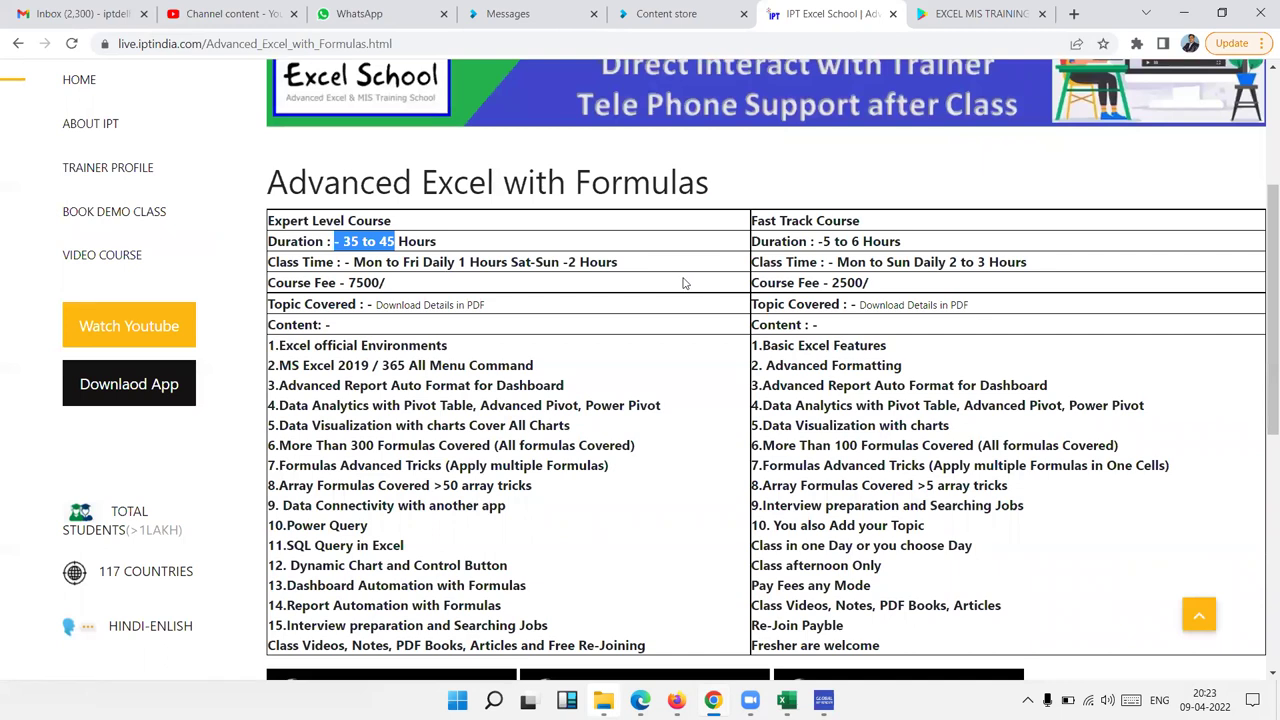
click(930, 332)
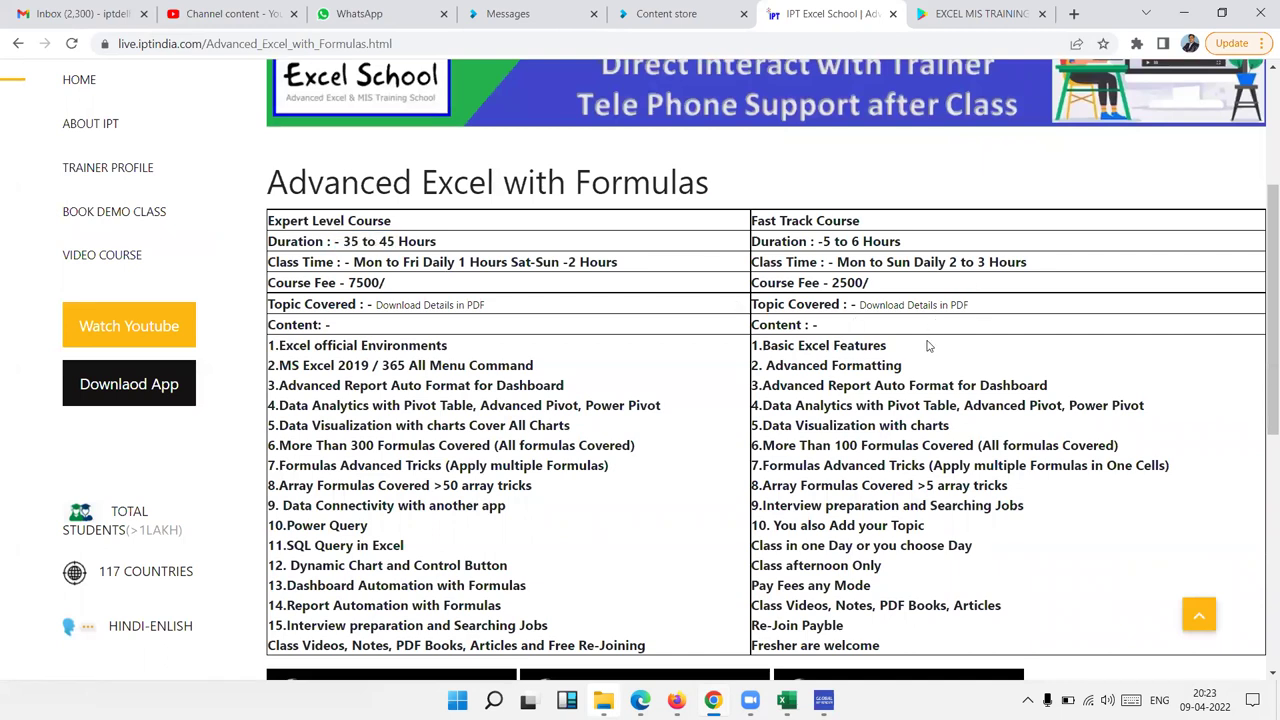
Open the course's 'Download Details in PDF' topic file.
scroll(928, 345, down, 3)
scroll(928, 347, up, 3)
scroll(412, 278, down, 3)
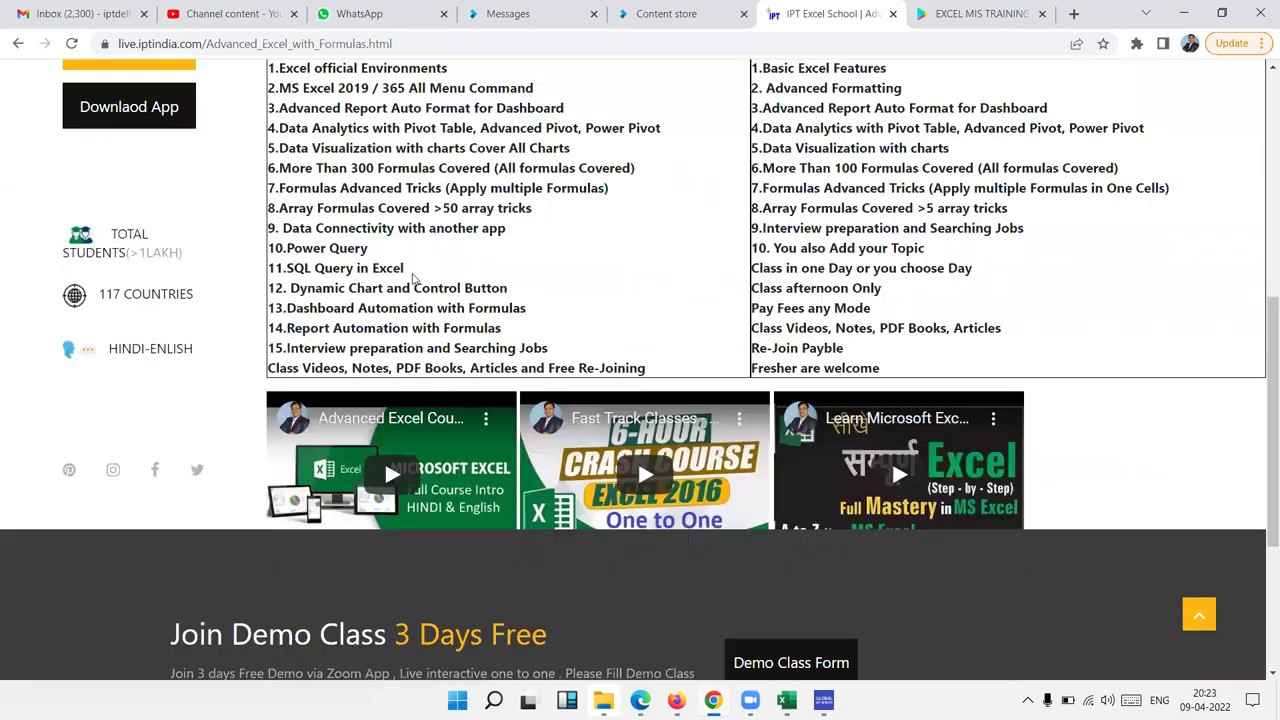
scroll(415, 278, up, 3)
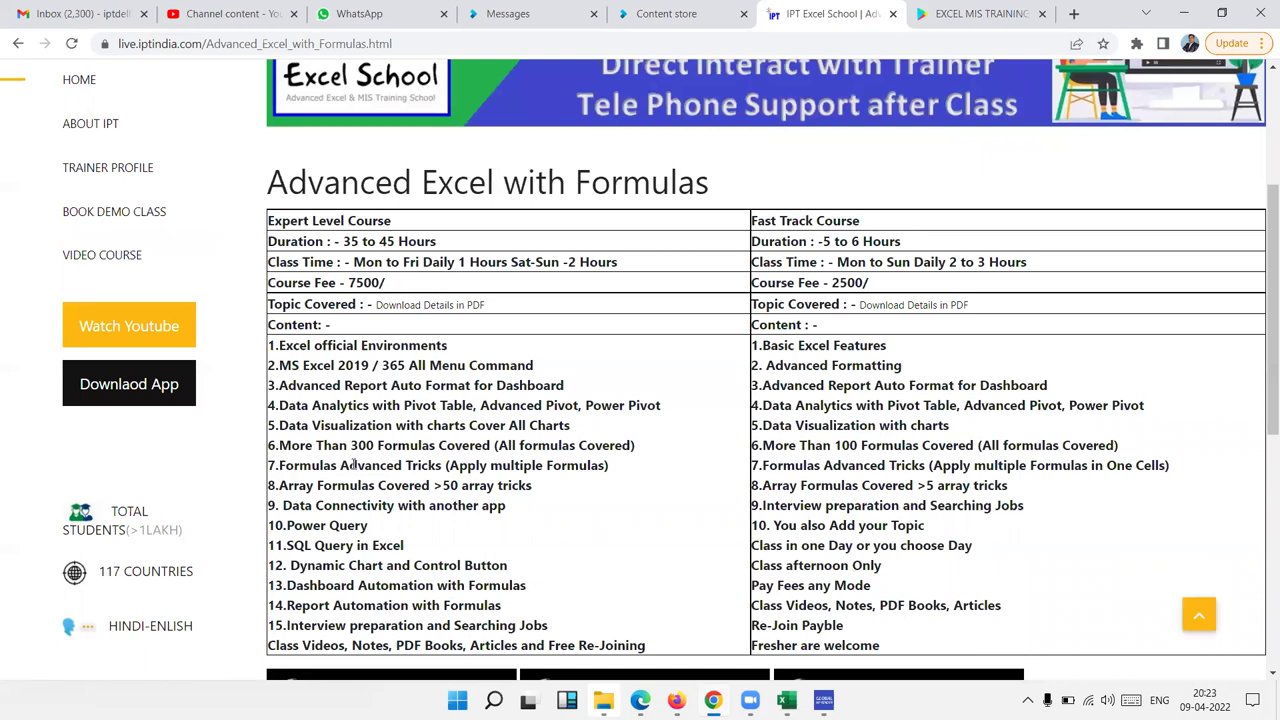
click(410, 308)
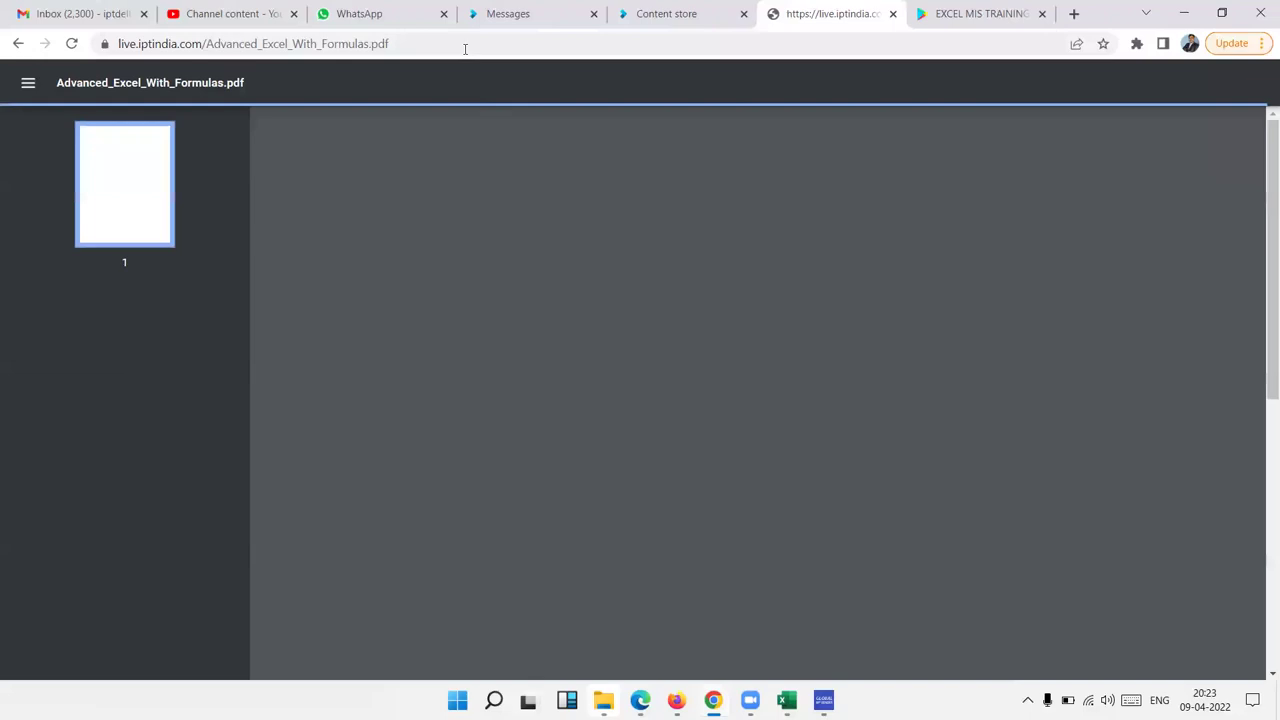
Copy the PDF's link and send it in two WhatsApp Web chats, then return to the course tab.
click(465, 48)
click(18, 43)
click(385, 12)
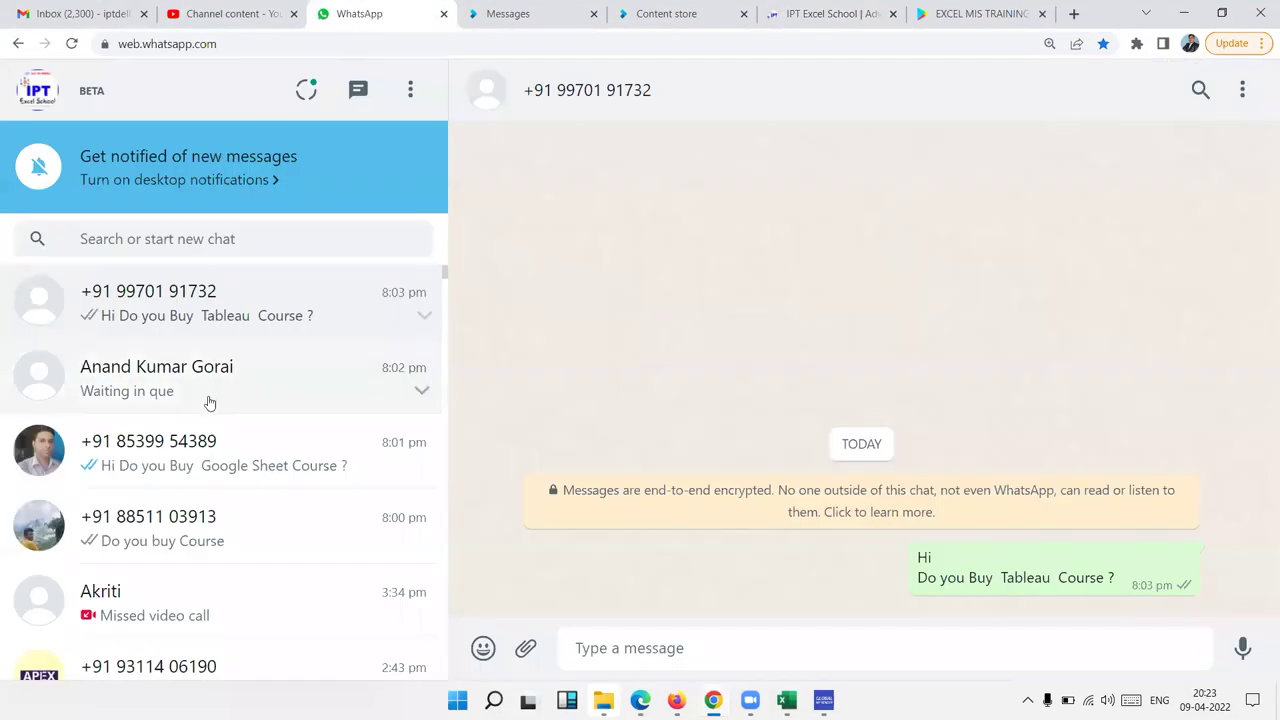
click(250, 378)
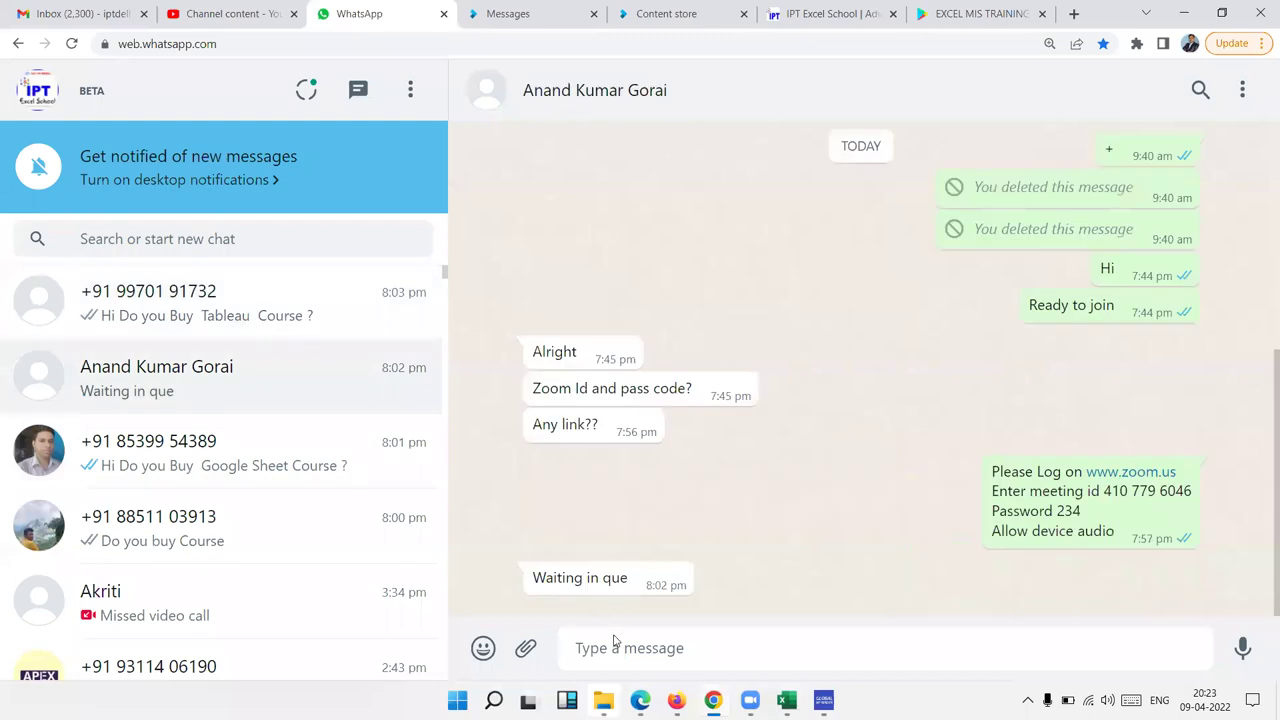
text(https://live.iptindia.com/Advanced_Excel_With_Formulas.pdf)
key(Return)
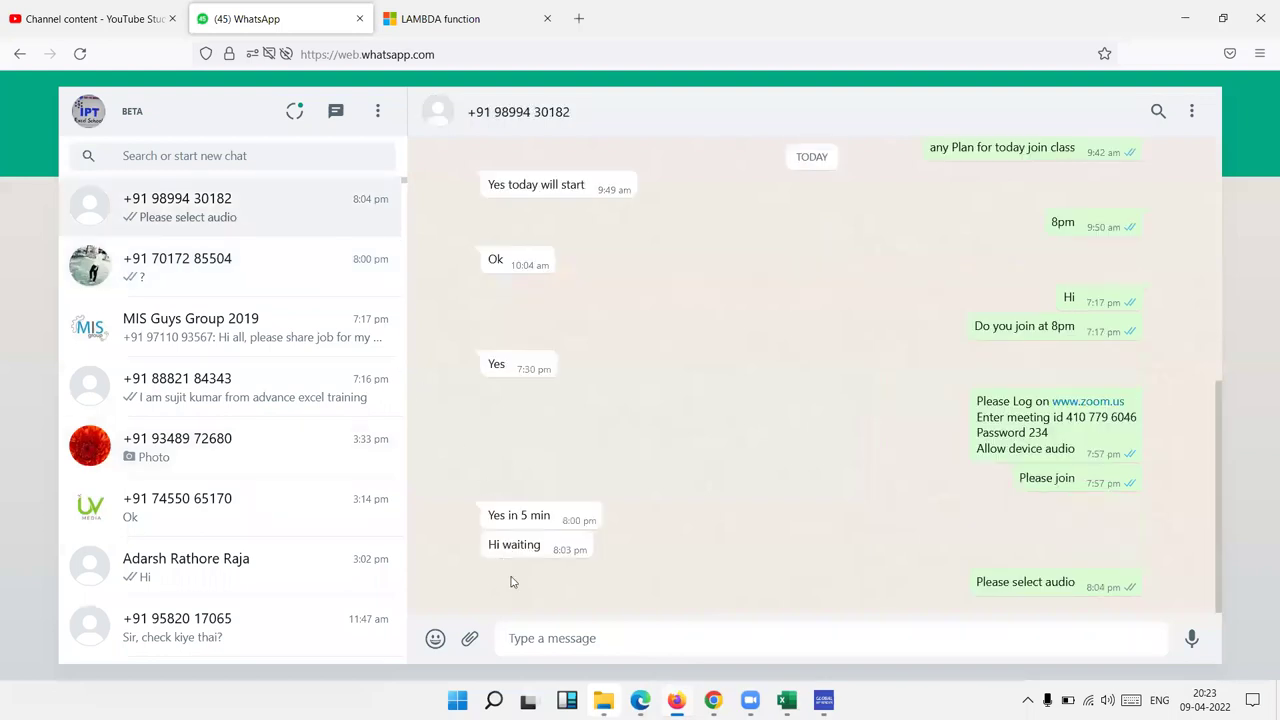
text(https://live.iptindia.com/Advanced_Excel_With_Formulas.pdf)
key(Return)
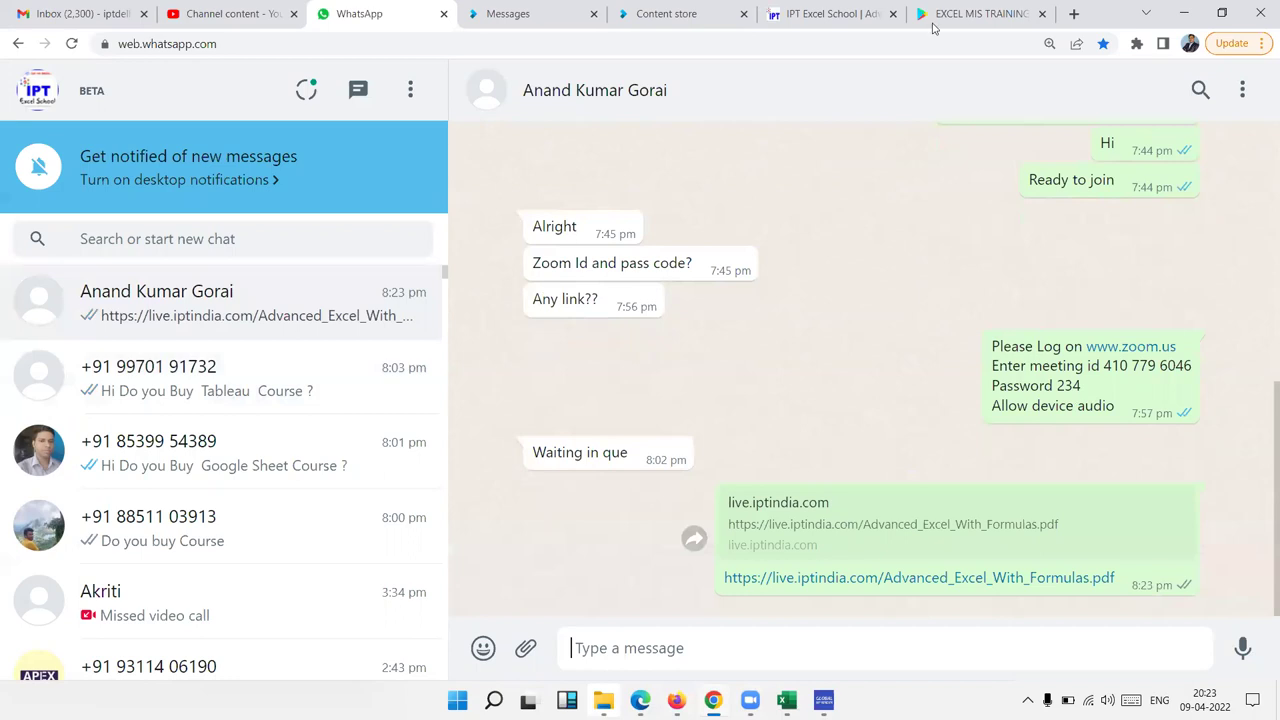
click(845, 24)
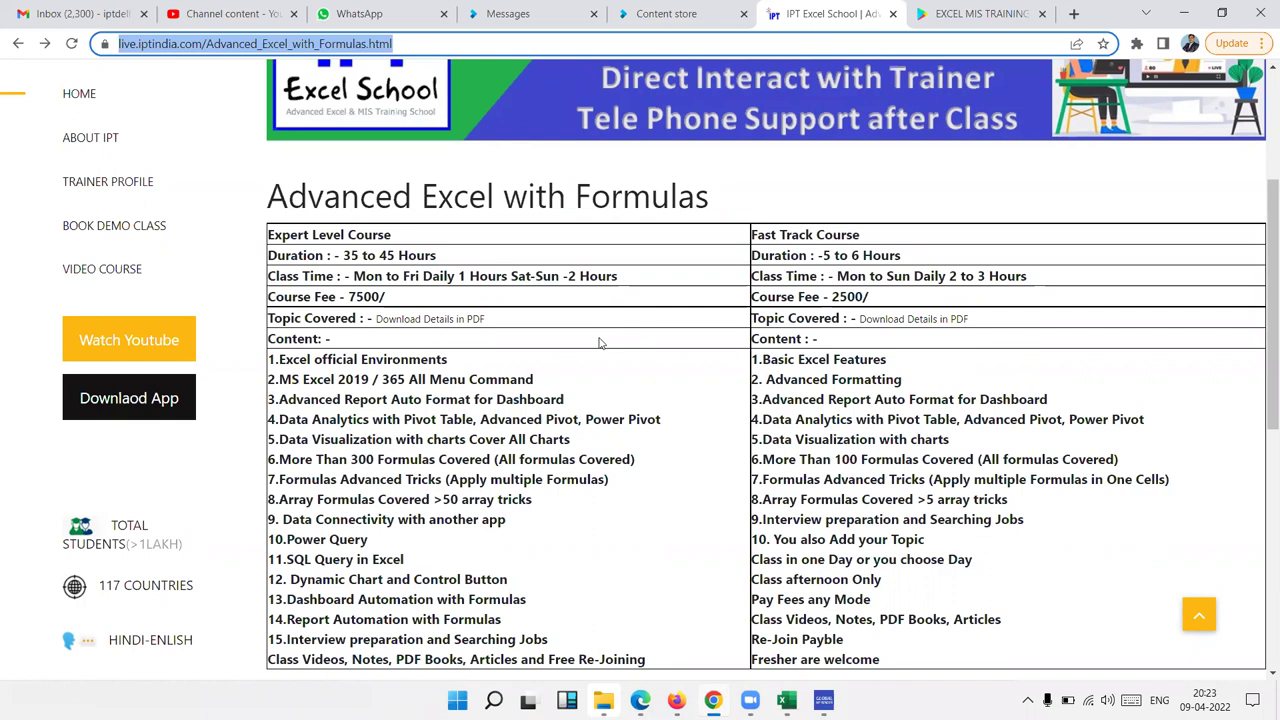
scroll(603, 342, down, 3)
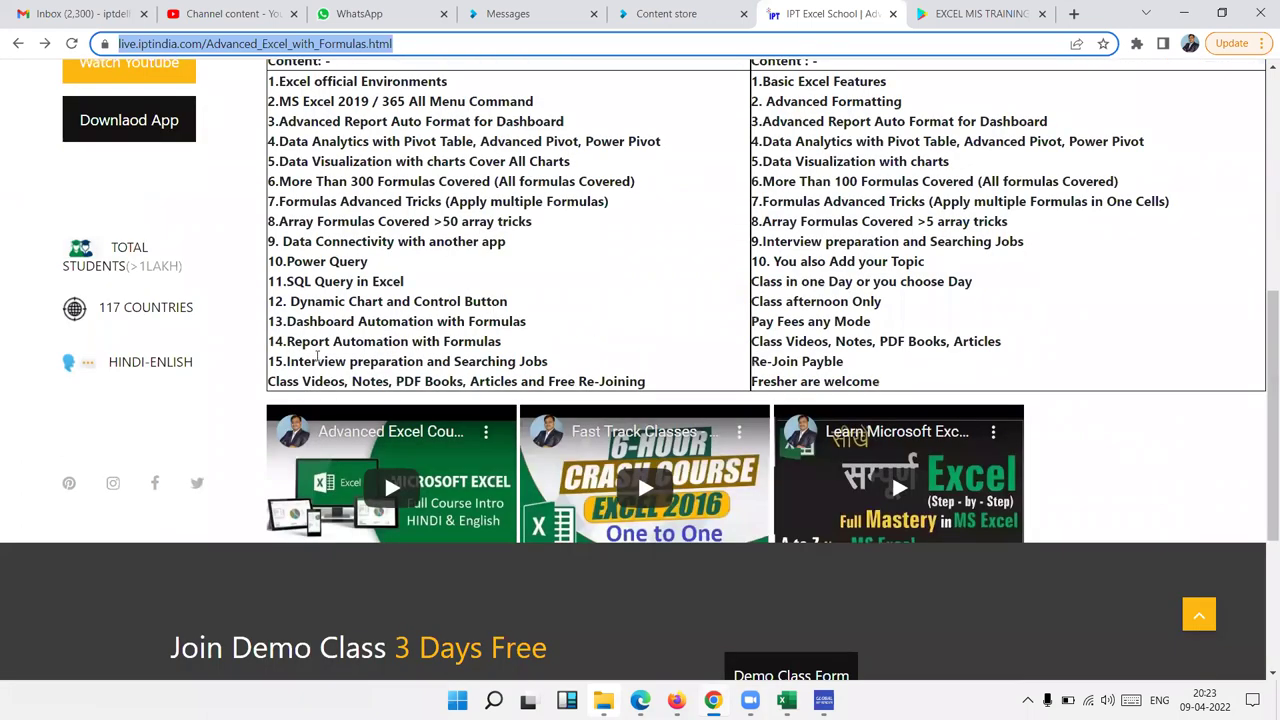
drag(269, 381, 346, 381)
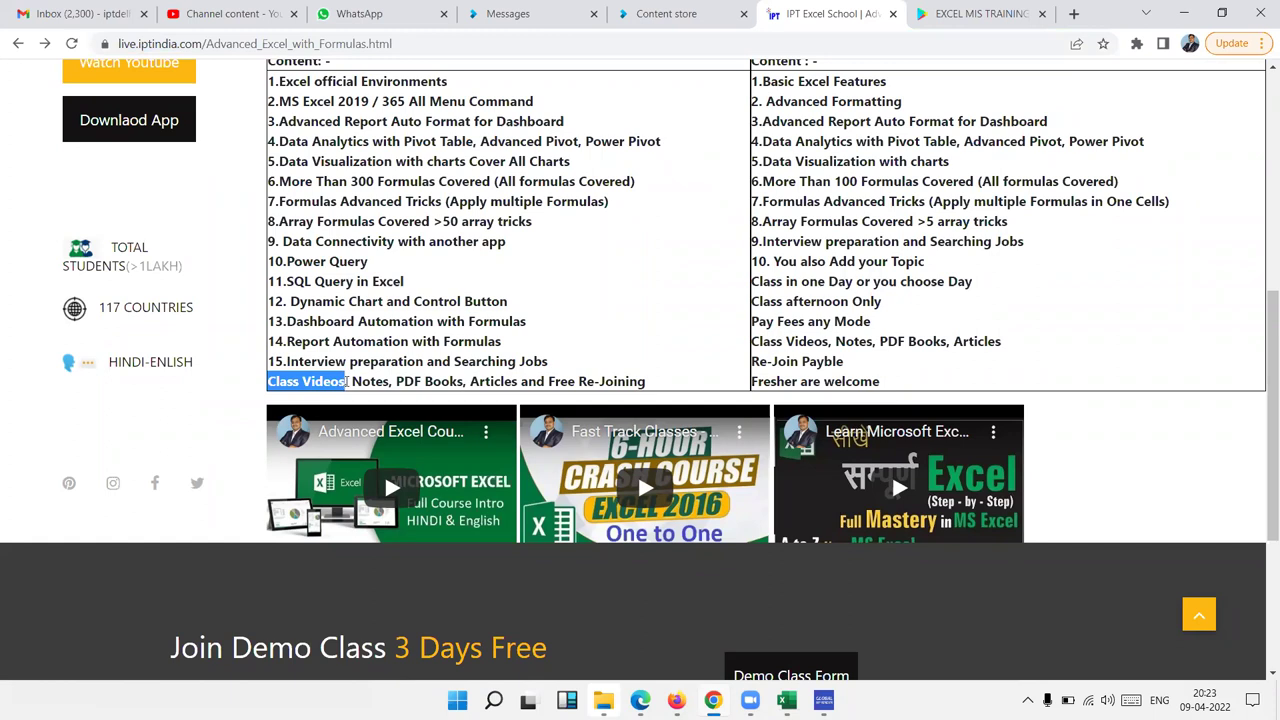
drag(351, 381, 650, 392)
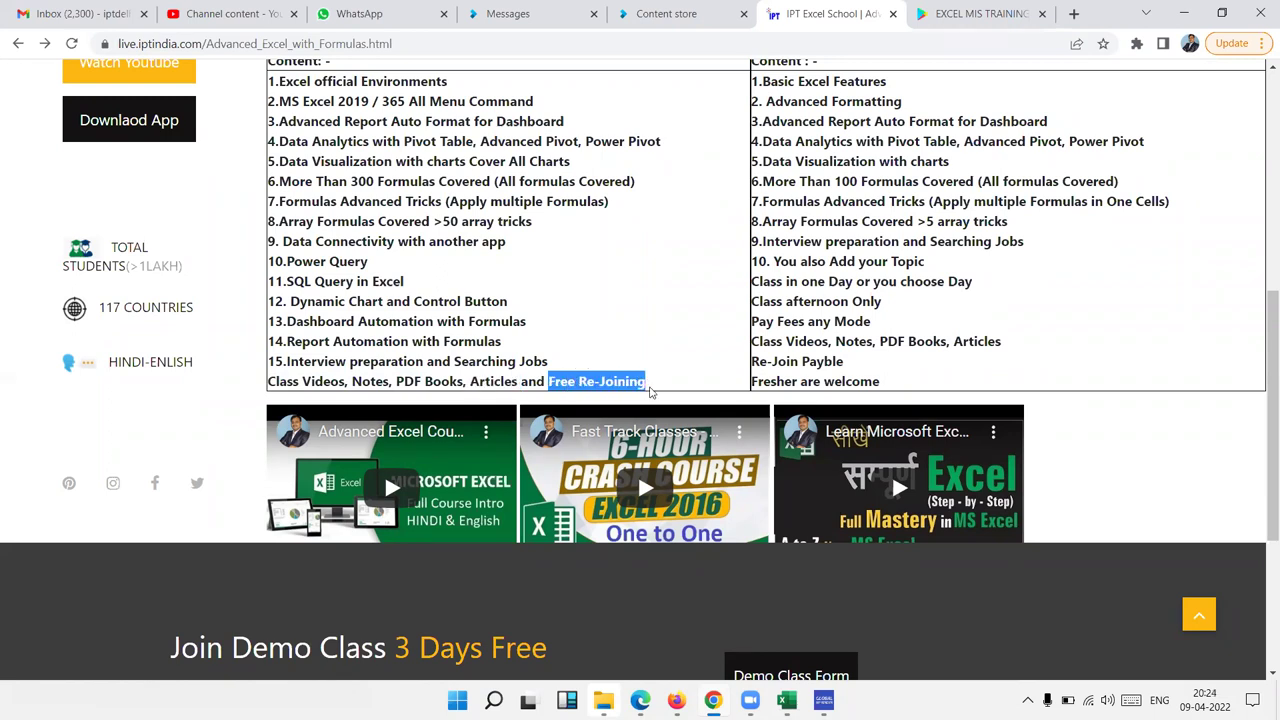
scroll(615, 359, up, 3)
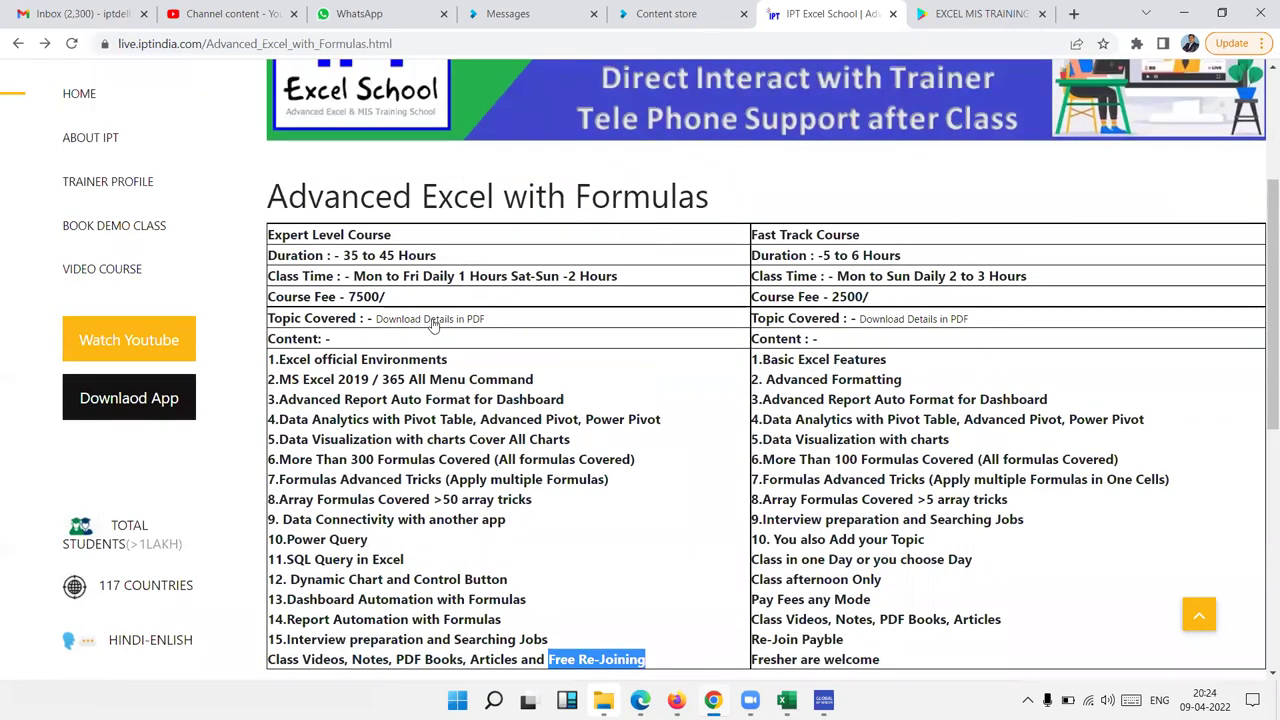
Open the topic details PDF and highlight the Lookup Picture in Excel Worksheet line.
click(433, 321)
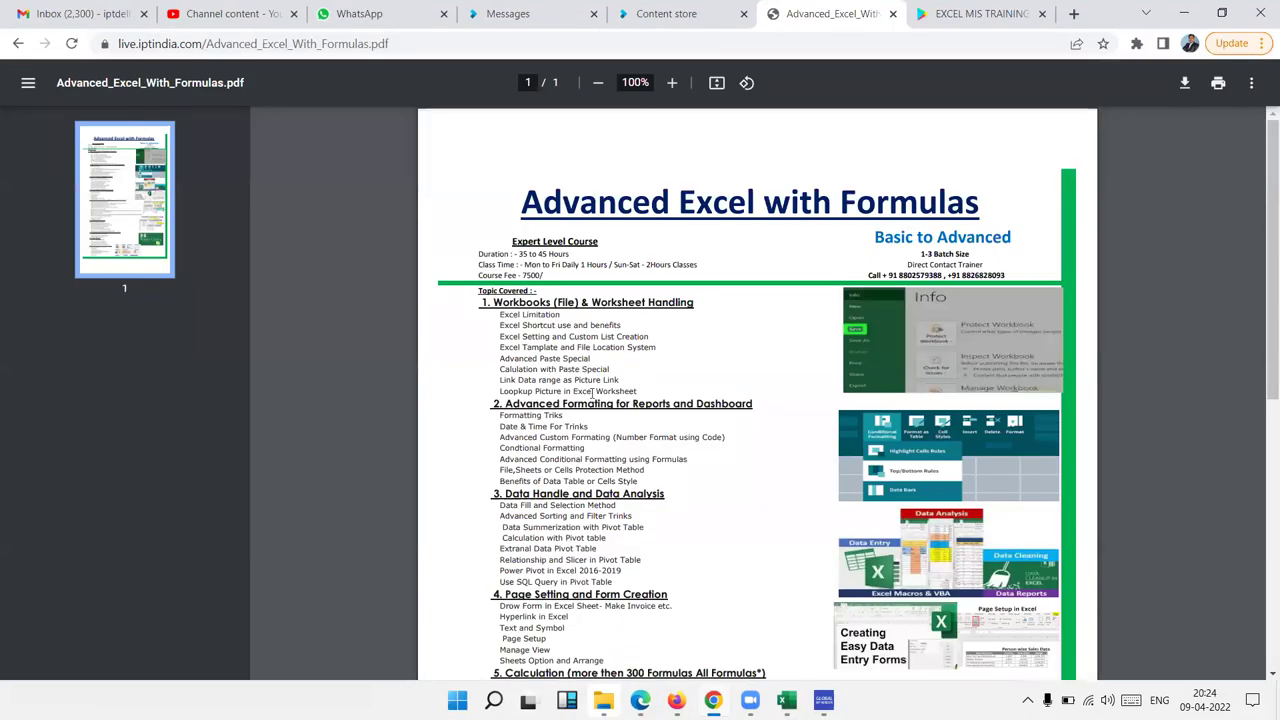
ctrl+scroll(594, 396, up, 5)
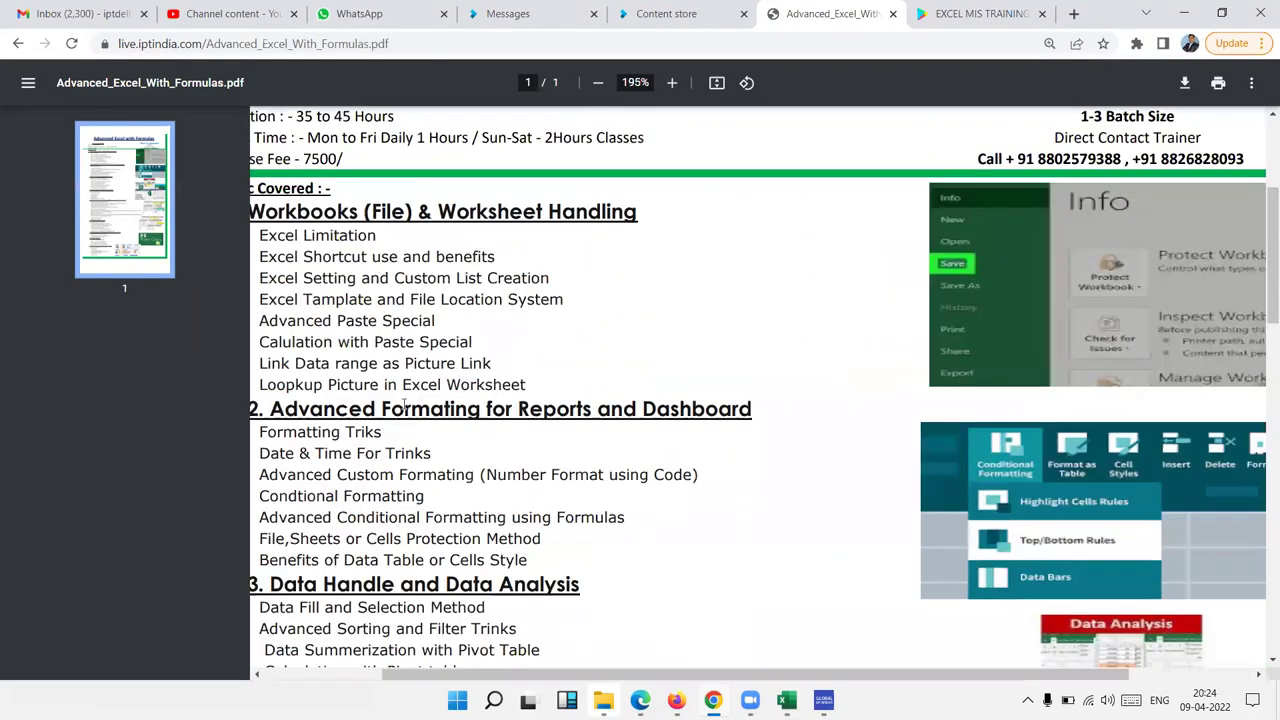
ctrl+scroll(404, 403, down, 3)
triple_click(404, 392)
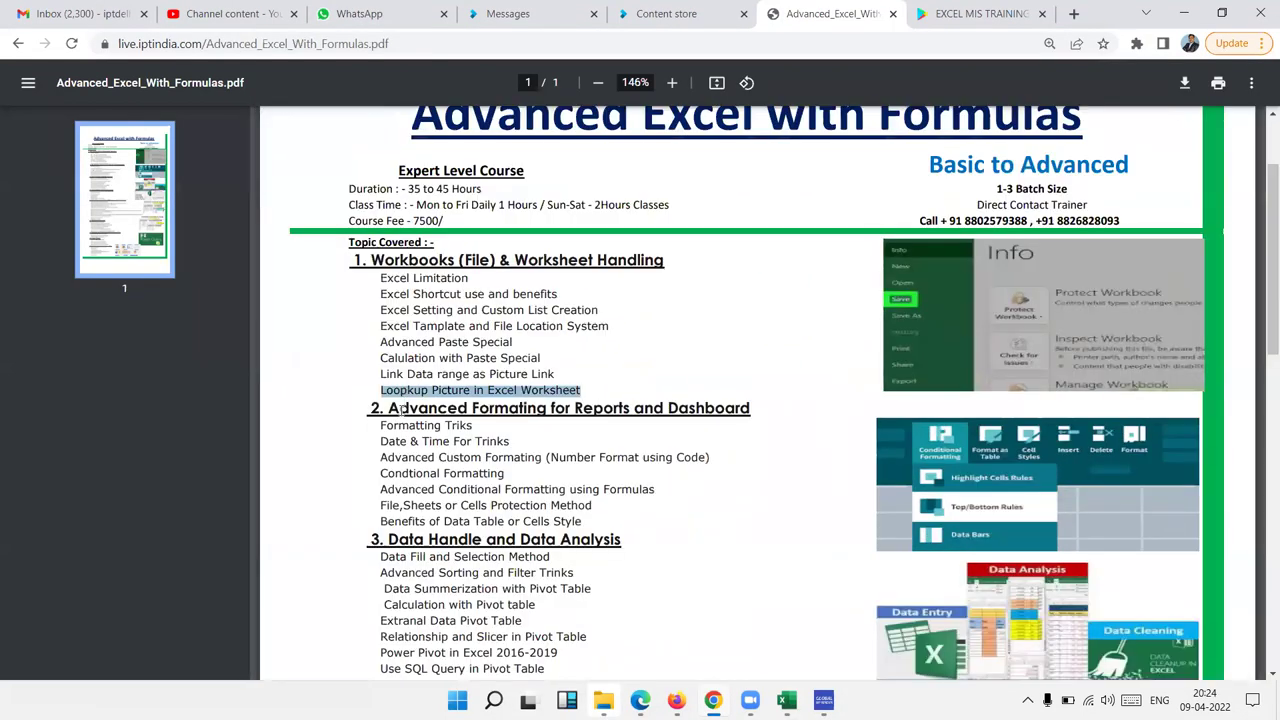
Scroll through the rest of the PDF, then go back twice to the course home page.
scroll(401, 418, down, 3)
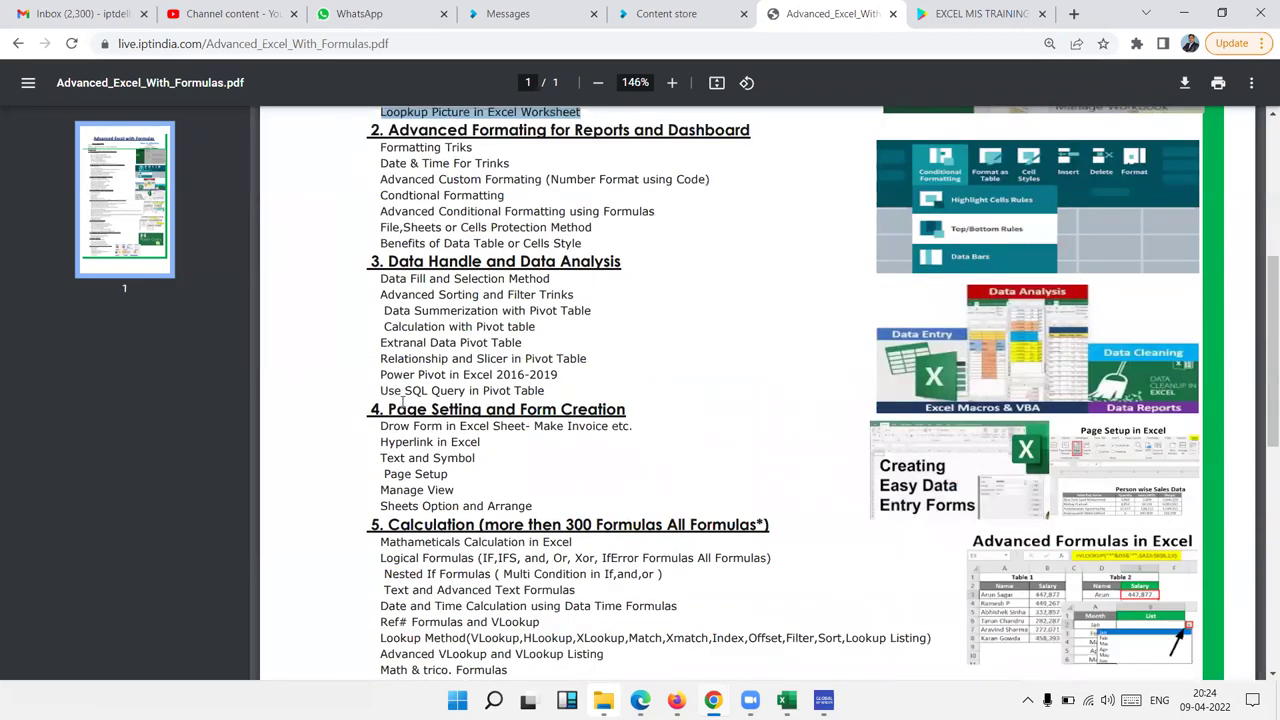
scroll(402, 405, down, 3)
scroll(401, 406, down, 2)
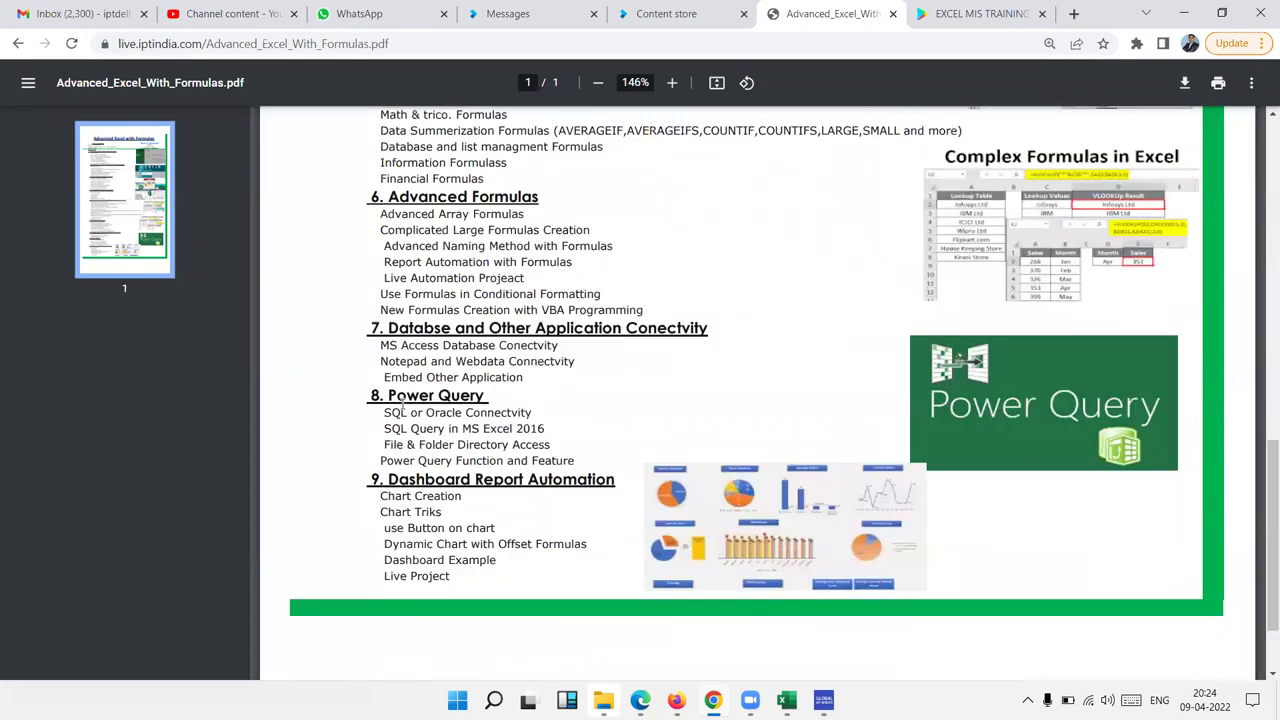
scroll(402, 404, up, 5)
scroll(402, 404, up, 4)
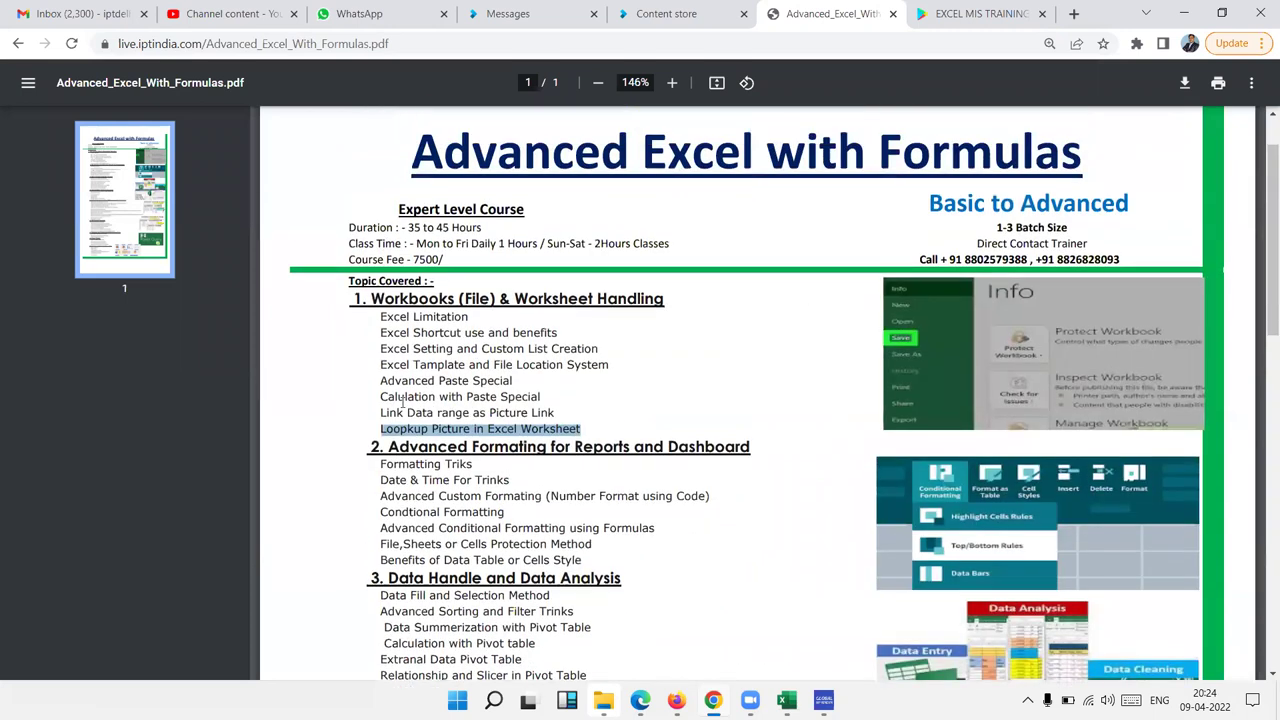
scroll(402, 400, down, 4)
scroll(403, 400, down, 3)
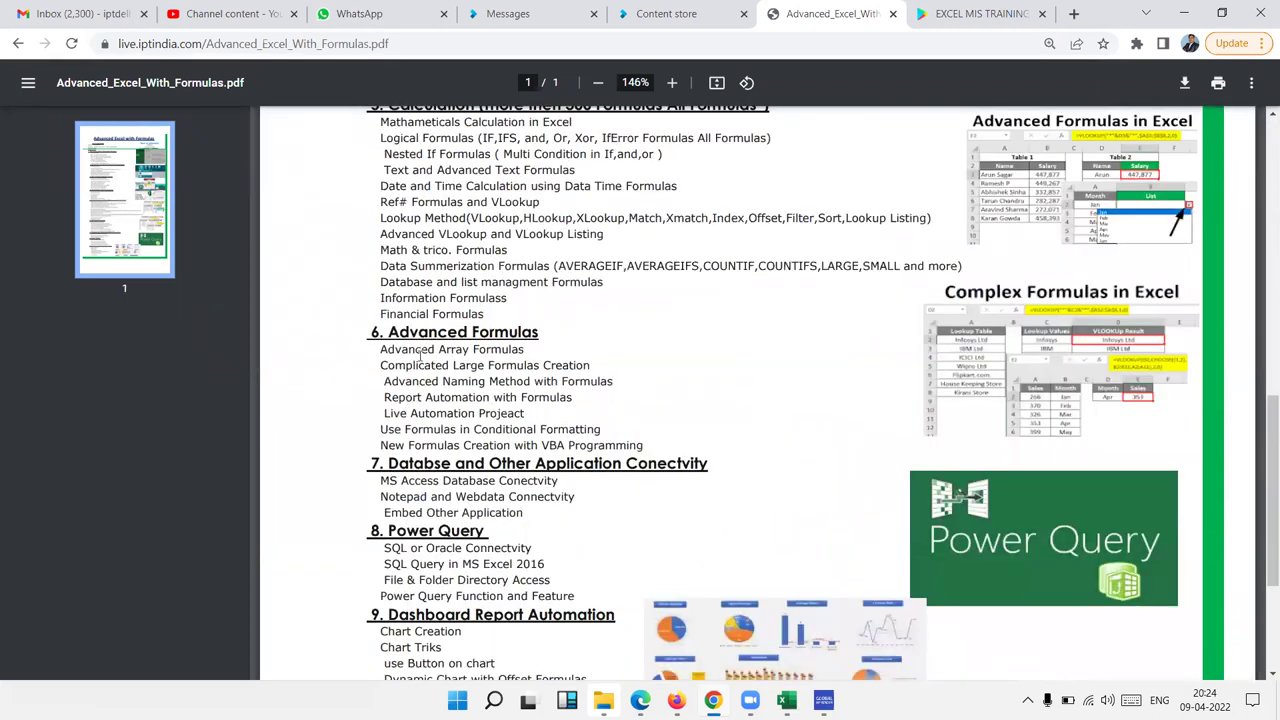
scroll(419, 360, down, 3)
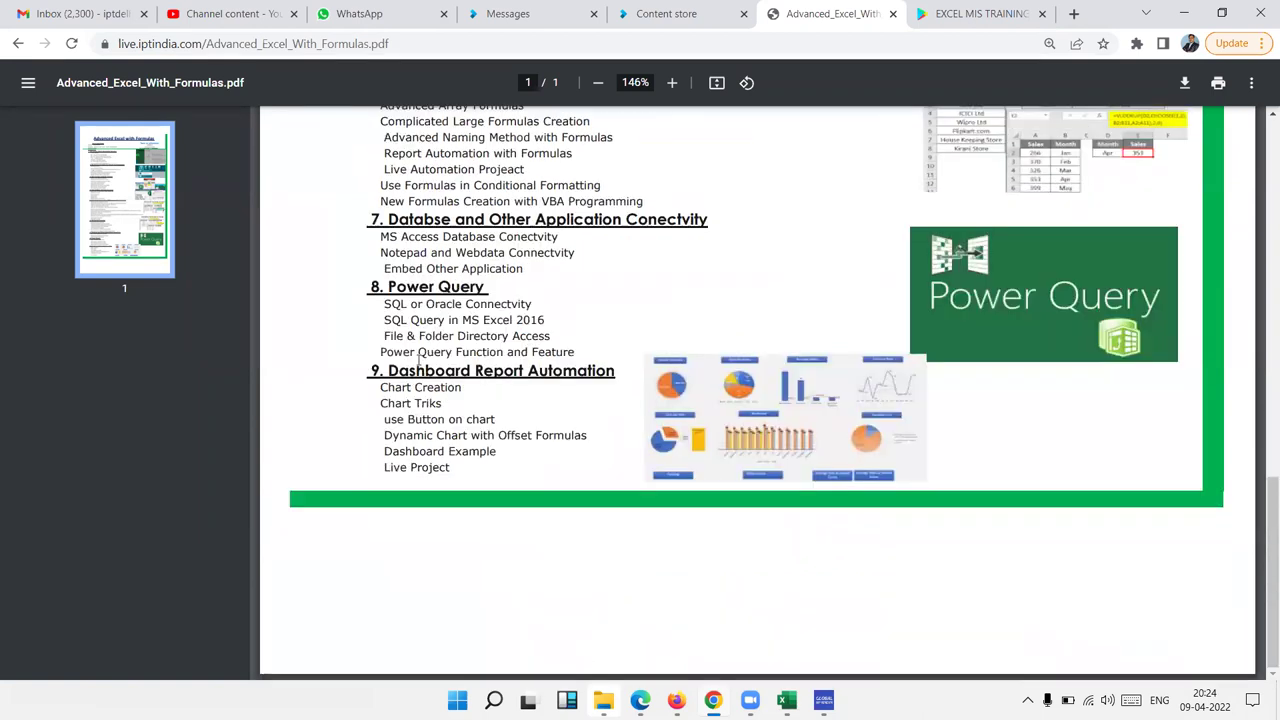
scroll(418, 352, up, 6)
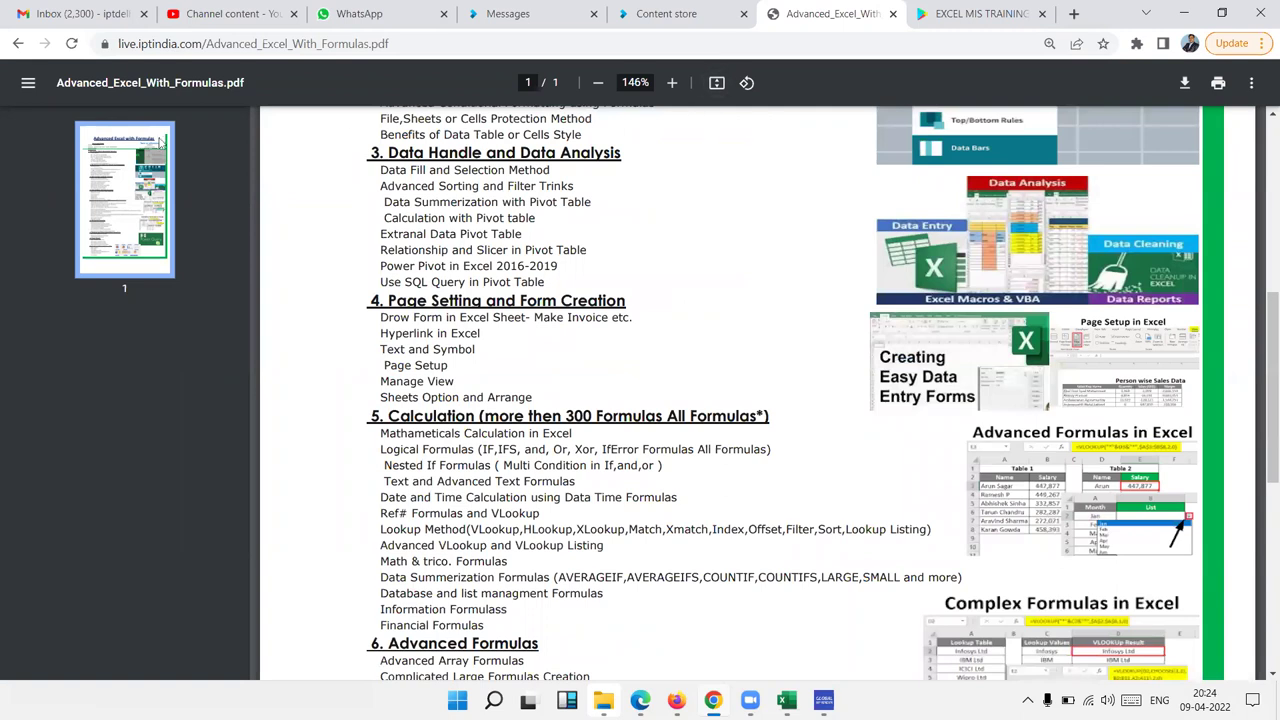
click(16, 46)
click(14, 48)
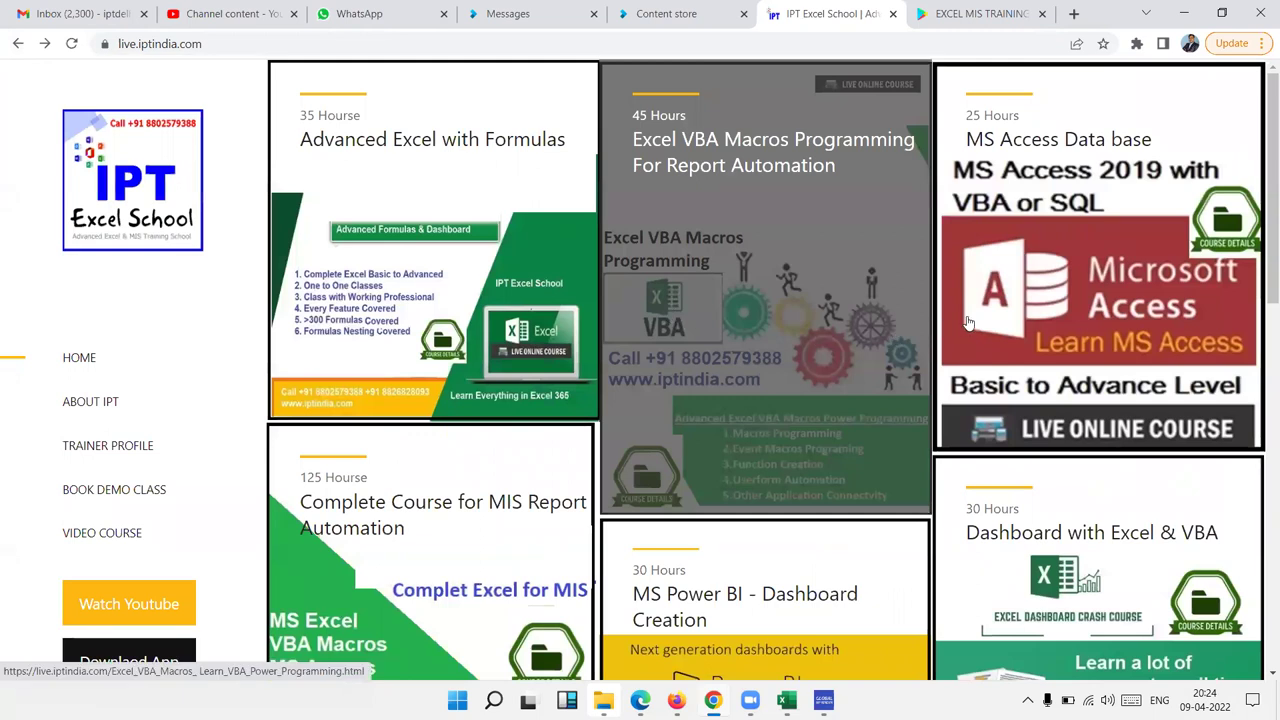
Scroll through the course grid, then minimize Chrome and hide the WhatsApp window with Win+D.
scroll(967, 331, down, 3)
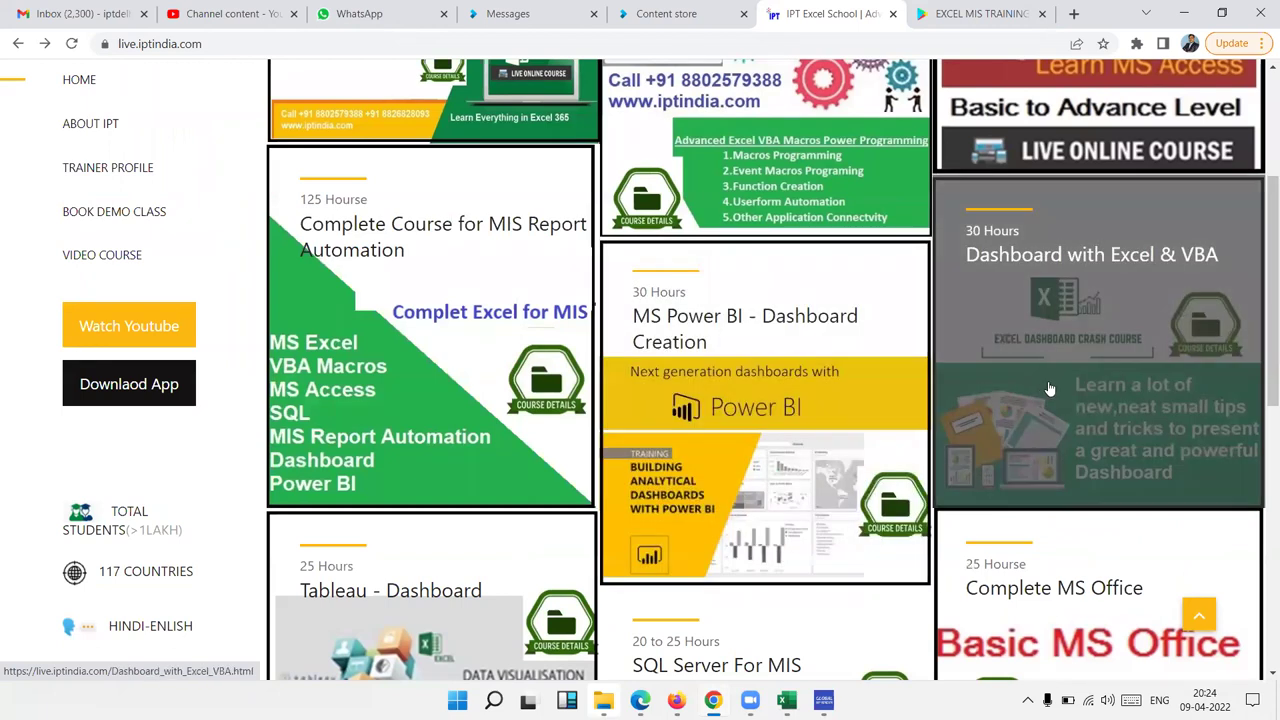
scroll(1049, 390, down, 3)
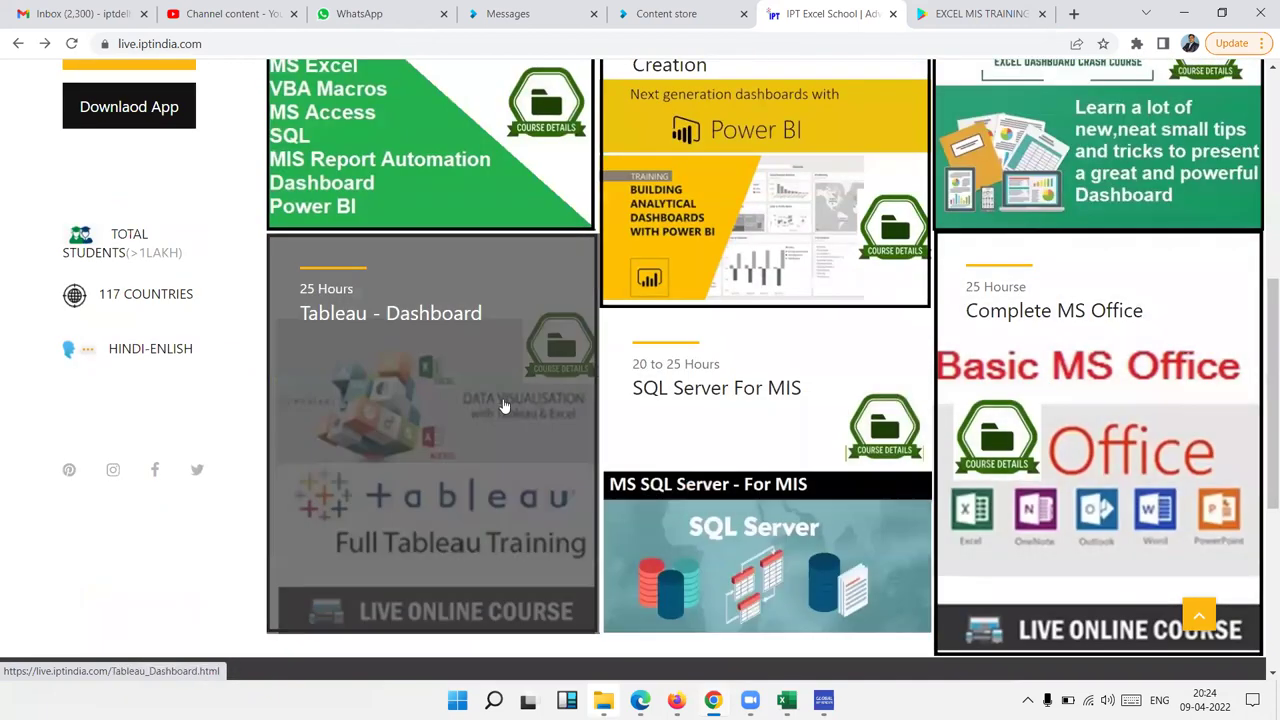
scroll(1120, 497, down, 3)
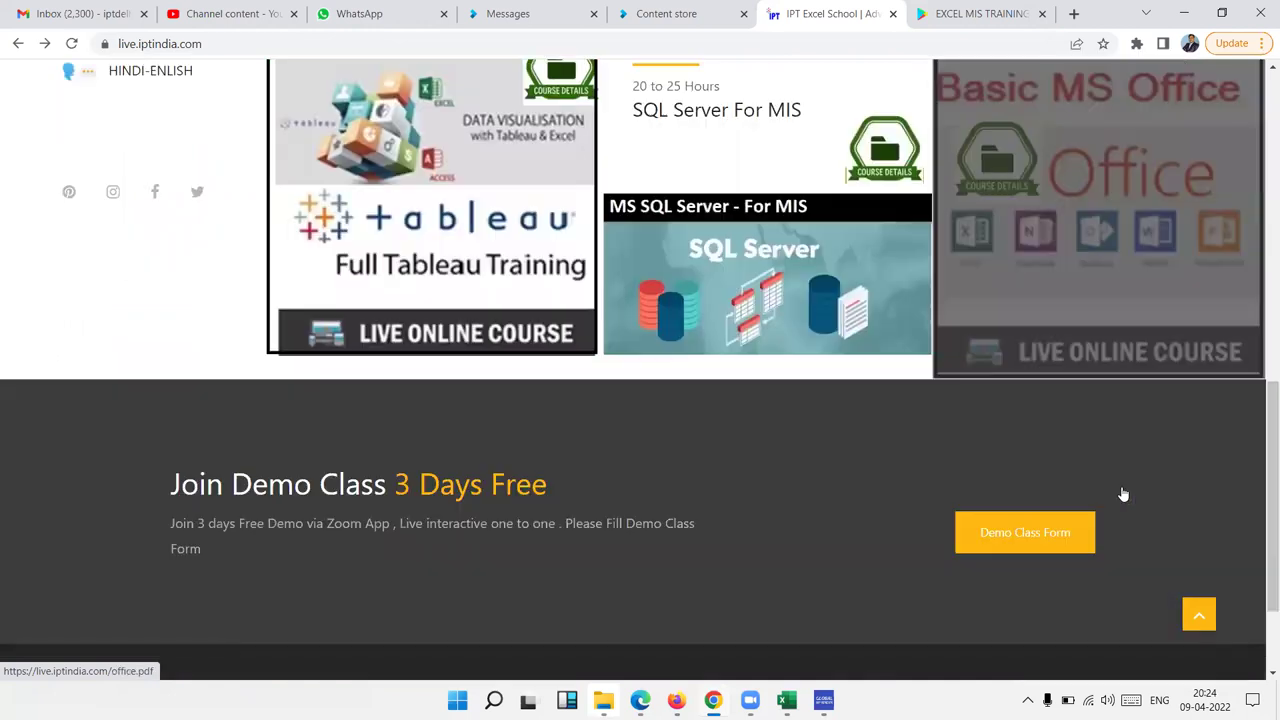
scroll(990, 458, up, 6)
scroll(988, 456, up, 4)
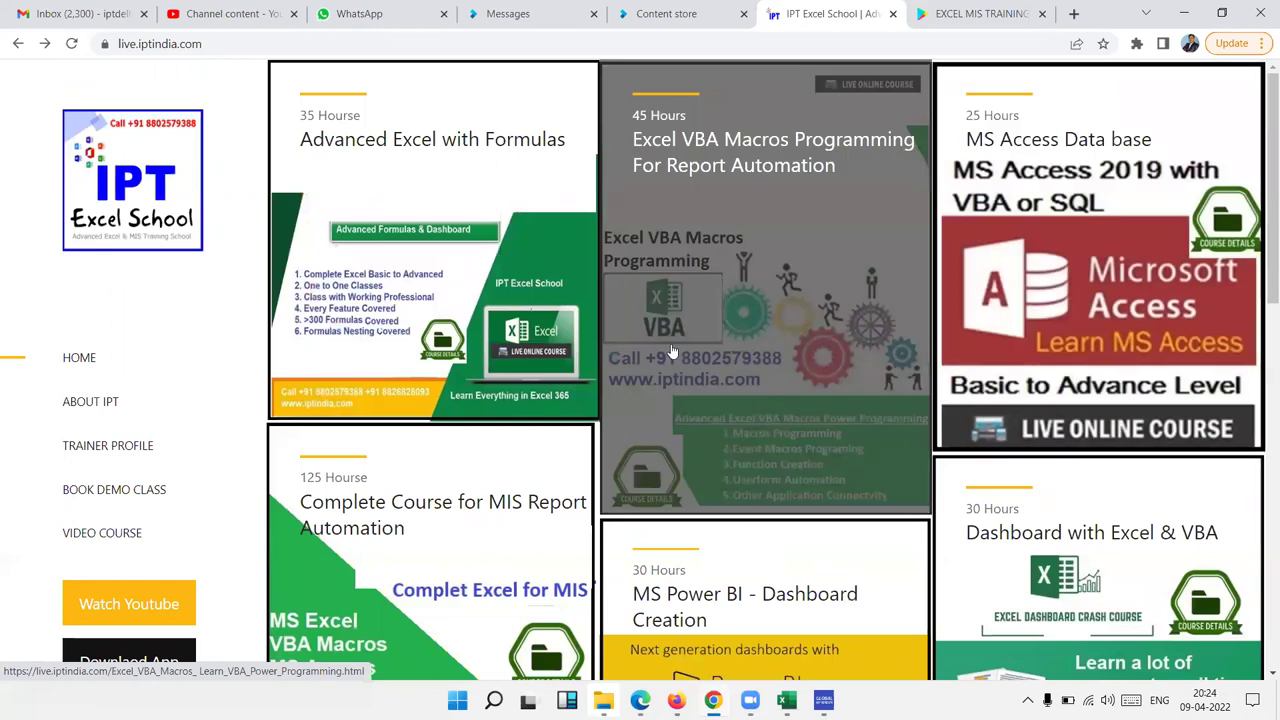
click(1184, 13)
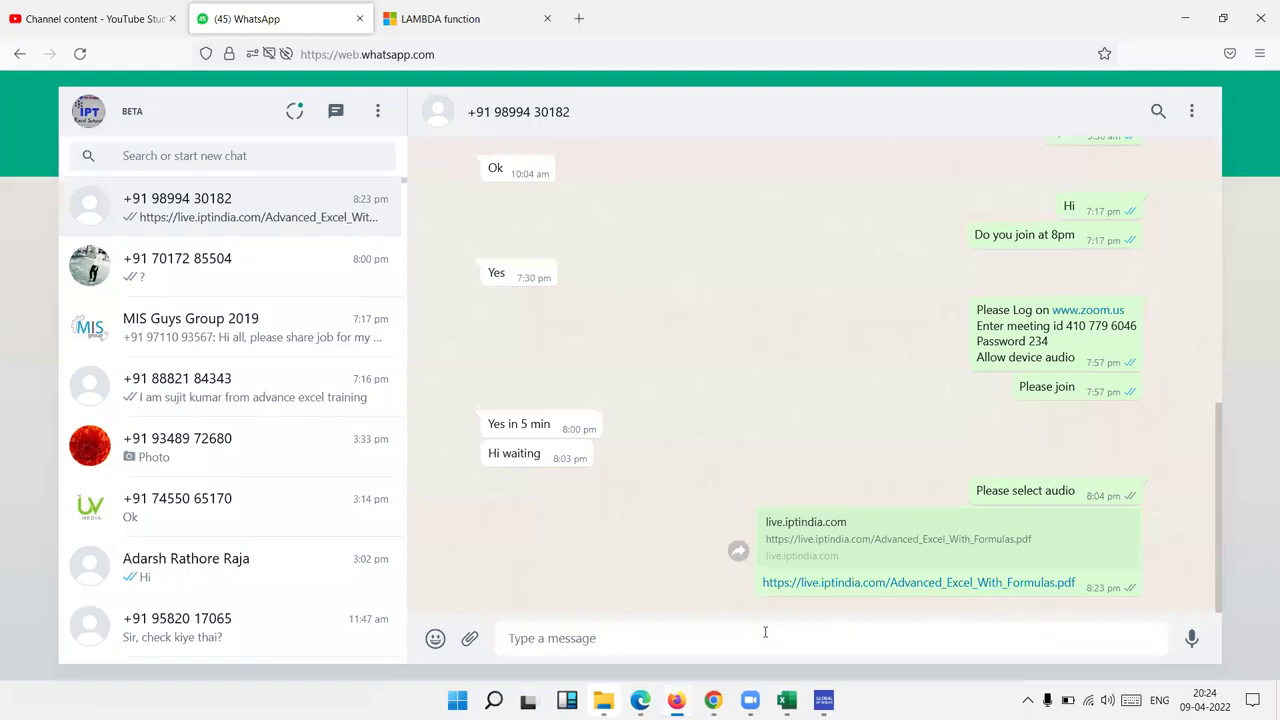
key(super+d)
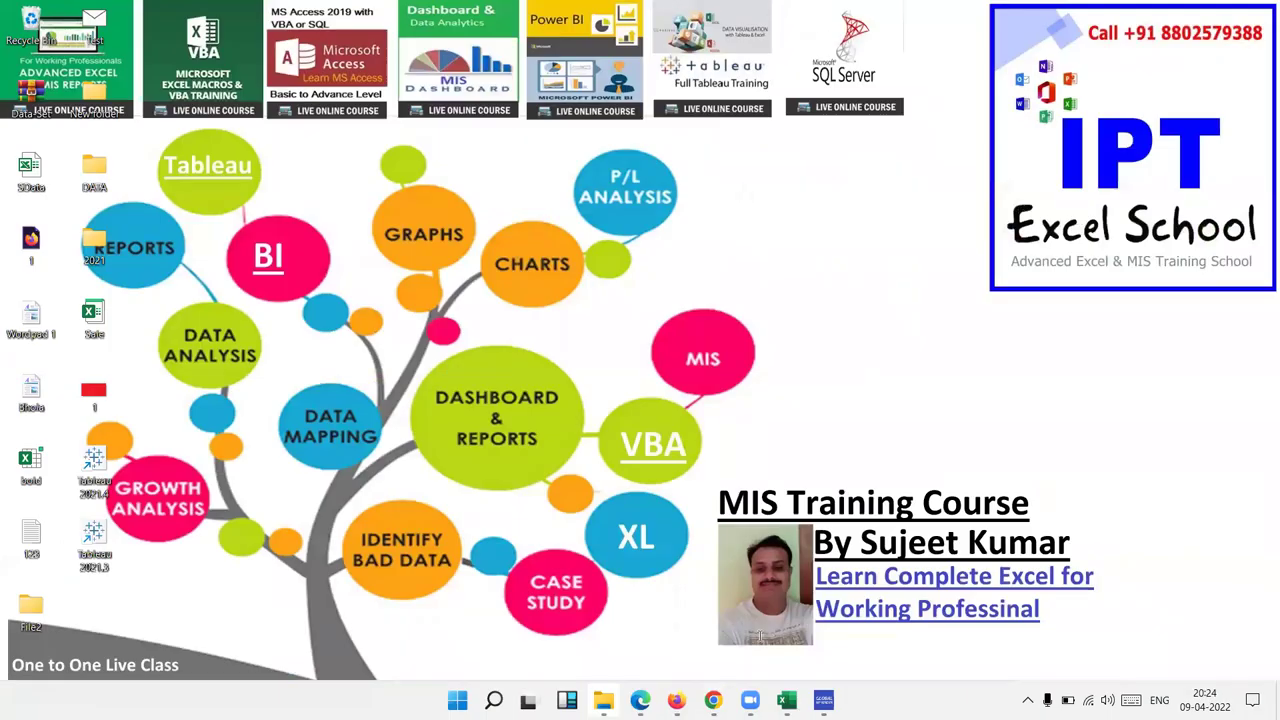